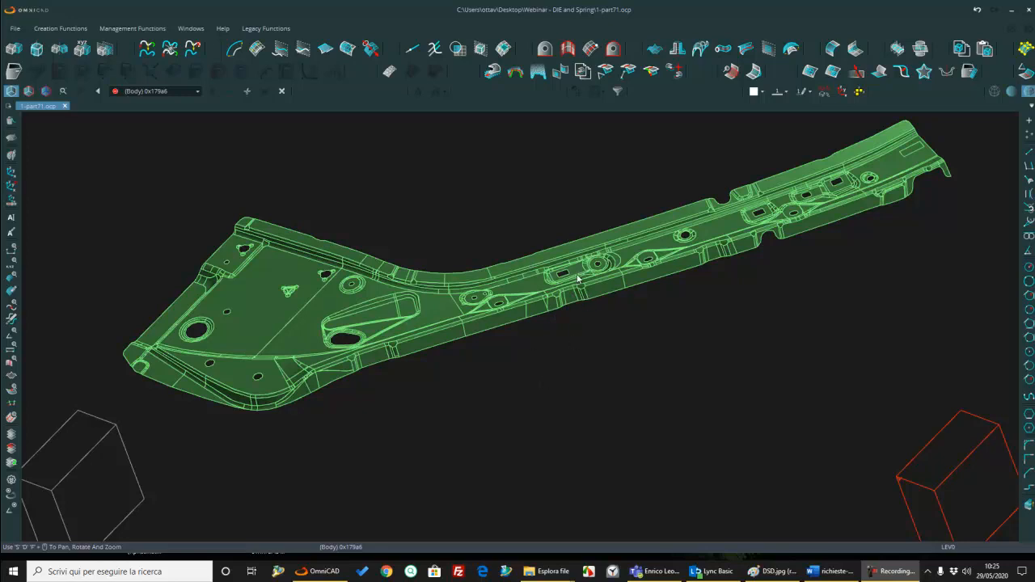
Step: Examine the sheet-metal part's flanges, holes and edge notches from several directions
{"action": "left_click", "coordinate": [574, 343]}
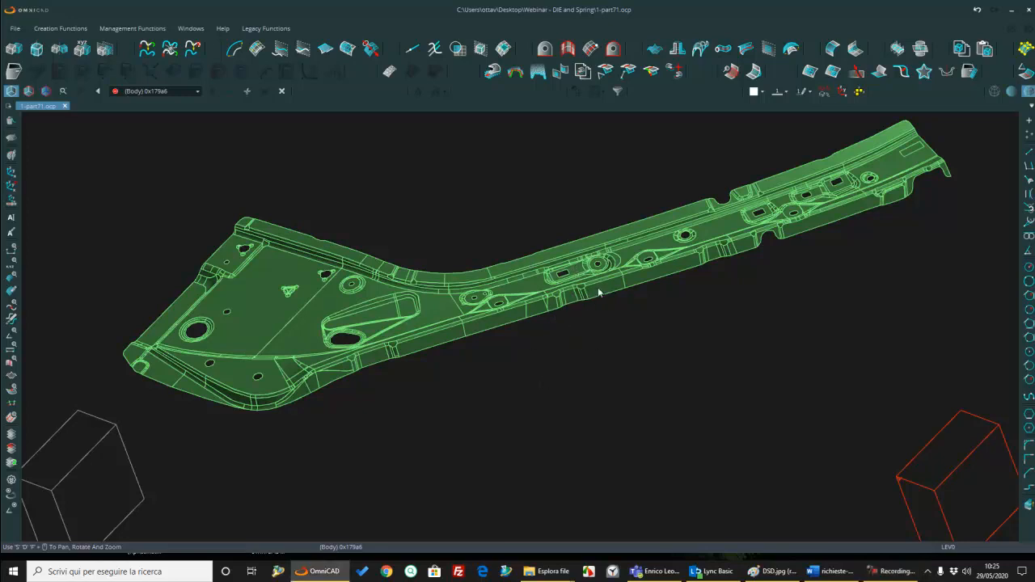
{"action": "scroll", "coordinate": [578, 321], "scroll_direction": "down", "scroll_amount": 4}
{"action": "middle_click_drag", "start_coordinate": [578, 320], "coordinate": [472, 327]}
{"action": "scroll", "coordinate": [569, 326], "scroll_direction": "up", "scroll_amount": 2}
{"action": "scroll", "coordinate": [463, 305], "scroll_direction": "up", "scroll_amount": 3}
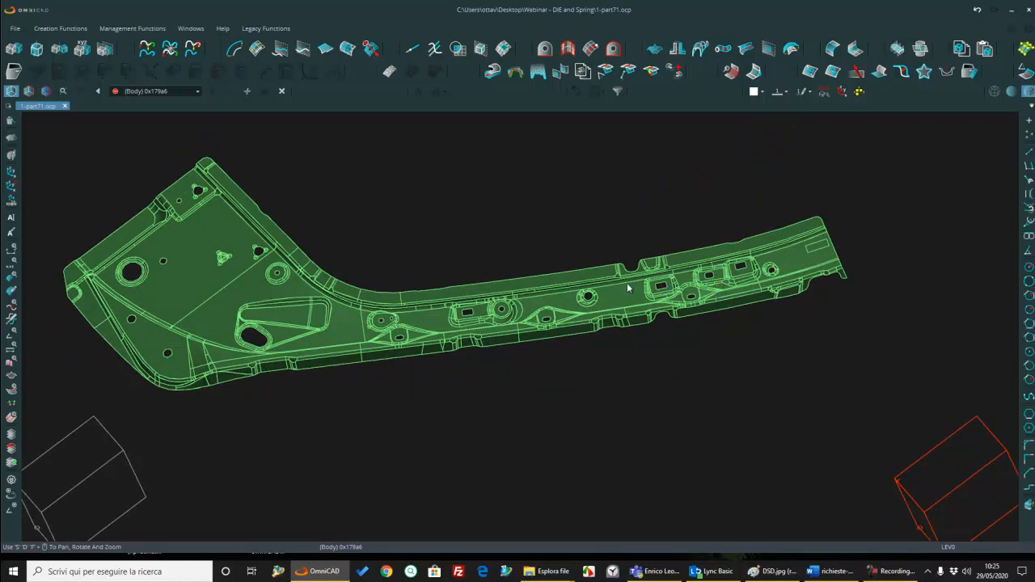
{"action": "scroll", "coordinate": [661, 266], "scroll_direction": "up", "scroll_amount": 5}
{"action": "middle_click_drag", "start_coordinate": [661, 266], "coordinate": [428, 292]}
{"action": "scroll", "coordinate": [672, 266], "scroll_direction": "down", "scroll_amount": 4}
{"action": "scroll", "coordinate": [632, 304], "scroll_direction": "up", "scroll_amount": 6}
{"action": "scroll", "coordinate": [610, 282], "scroll_direction": "down", "scroll_amount": 4}
{"action": "middle_click_drag", "start_coordinate": [610, 283], "coordinate": [973, 243]}
{"action": "scroll", "coordinate": [973, 243], "scroll_direction": "down", "scroll_amount": 5}
{"action": "middle_click_drag", "start_coordinate": [817, 250], "coordinate": [647, 274]}
{"action": "middle_click_drag", "start_coordinate": [647, 274], "coordinate": [473, 290]}
{"action": "middle_click_drag", "start_coordinate": [473, 290], "coordinate": [322, 264]}
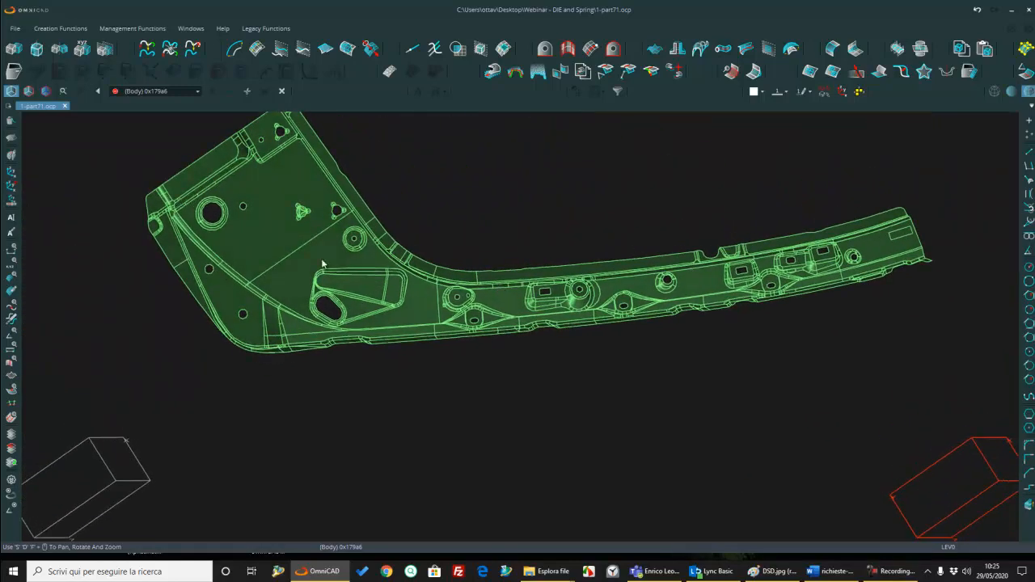
Step: Turn topology on and fill the deep rounded notch in the upper flange with a G1-tangent Single Hole Fill Surface
{"action": "left_click", "coordinate": [810, 71]}
{"action": "middle_click_drag", "start_coordinate": [581, 274], "coordinate": [486, 322]}
{"action": "scroll", "coordinate": [535, 293], "scroll_direction": "up", "scroll_amount": 5}
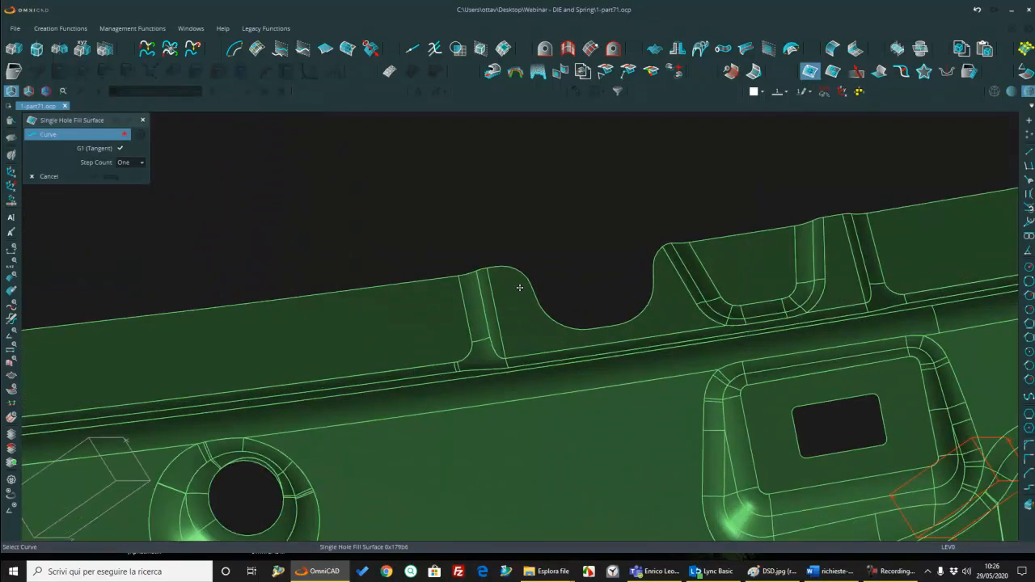
{"action": "left_click", "coordinate": [508, 271]}
{"action": "scroll", "coordinate": [666, 244], "scroll_direction": "up", "scroll_amount": 5}
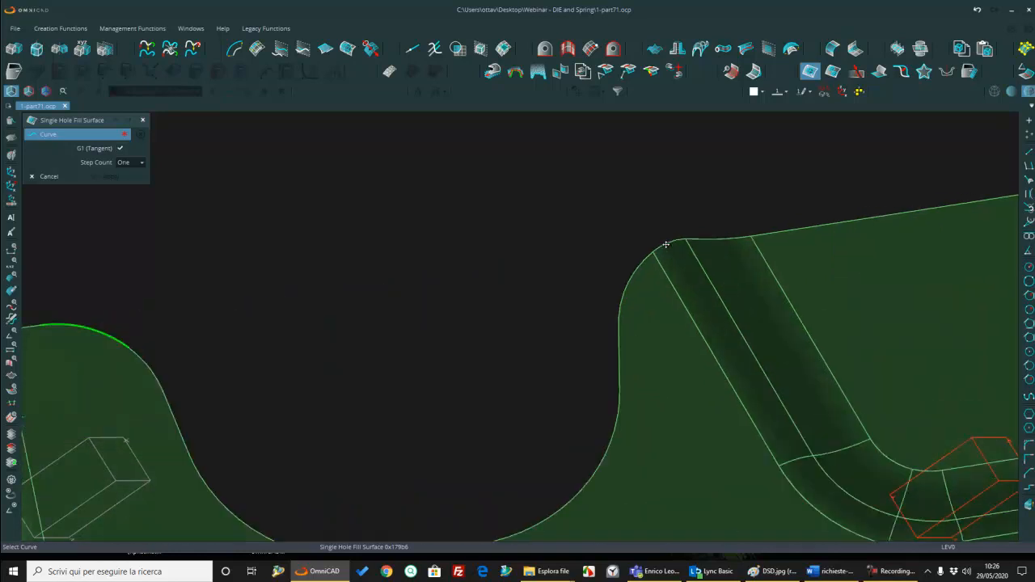
{"action": "left_click", "coordinate": [29, 90]}
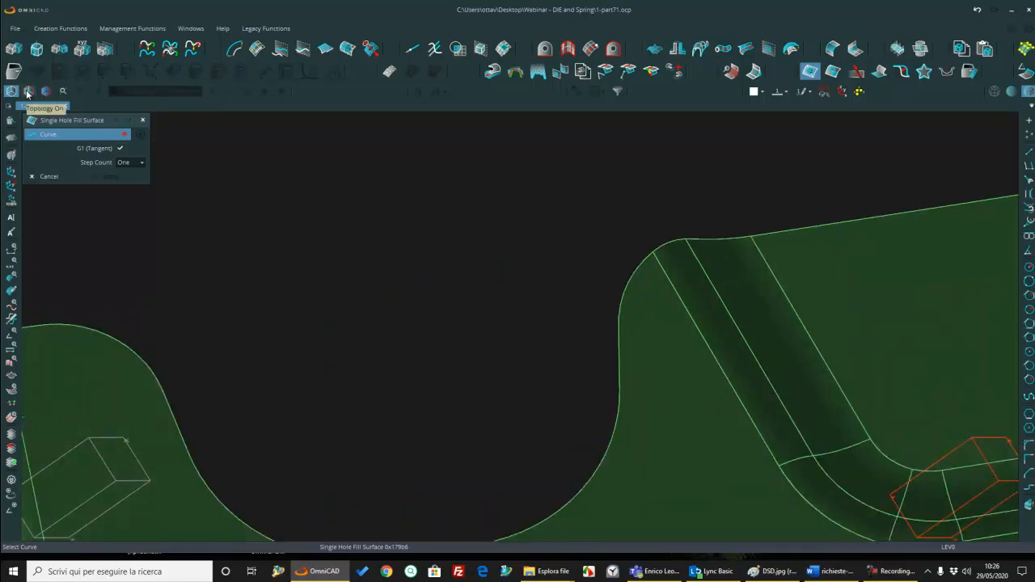
{"action": "left_click", "coordinate": [671, 245]}
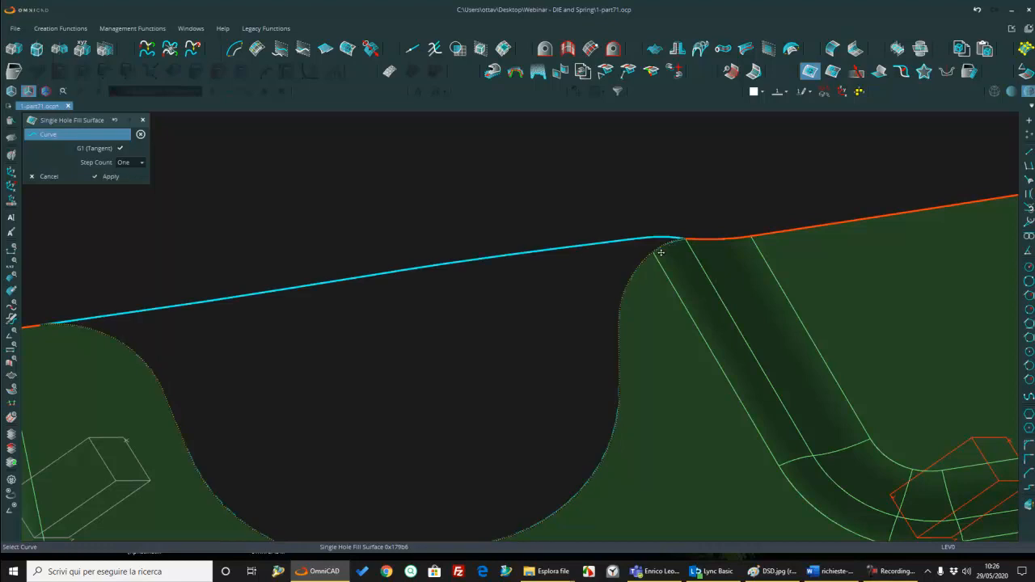
{"action": "scroll", "coordinate": [389, 356], "scroll_direction": "down", "scroll_amount": 5}
Step: Fill the shallow notches on the upper flange edge, near the narrow end and beside the wide end, with tangent surfaces
{"action": "scroll", "coordinate": [471, 321], "scroll_direction": "up", "scroll_amount": 5}
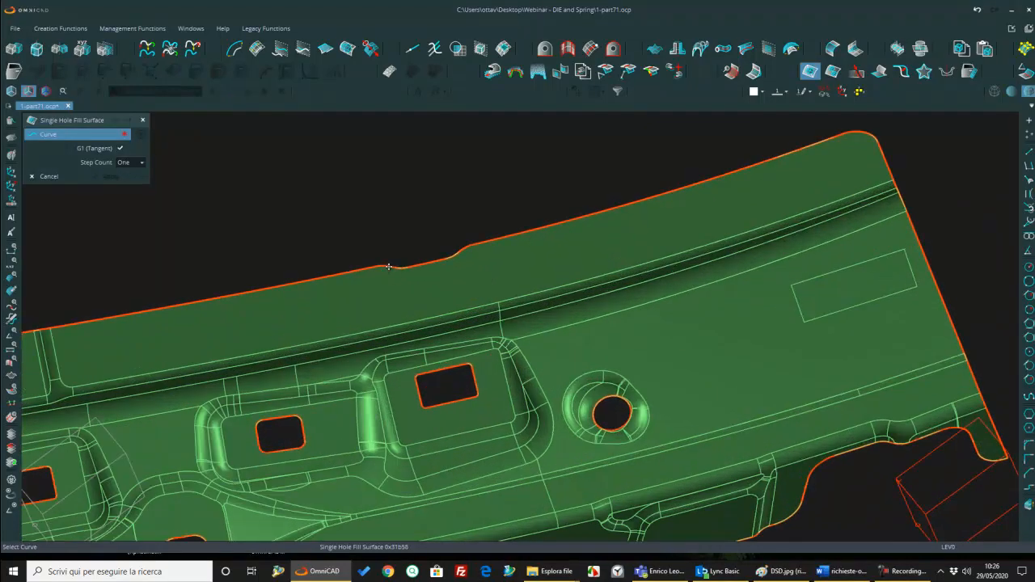
{"action": "left_click", "coordinate": [465, 253]}
{"action": "scroll", "coordinate": [453, 292], "scroll_direction": "down", "scroll_amount": 7}
{"action": "middle_click_drag", "start_coordinate": [417, 293], "coordinate": [868, 321]}
{"action": "scroll", "coordinate": [390, 277], "scroll_direction": "up", "scroll_amount": 8}
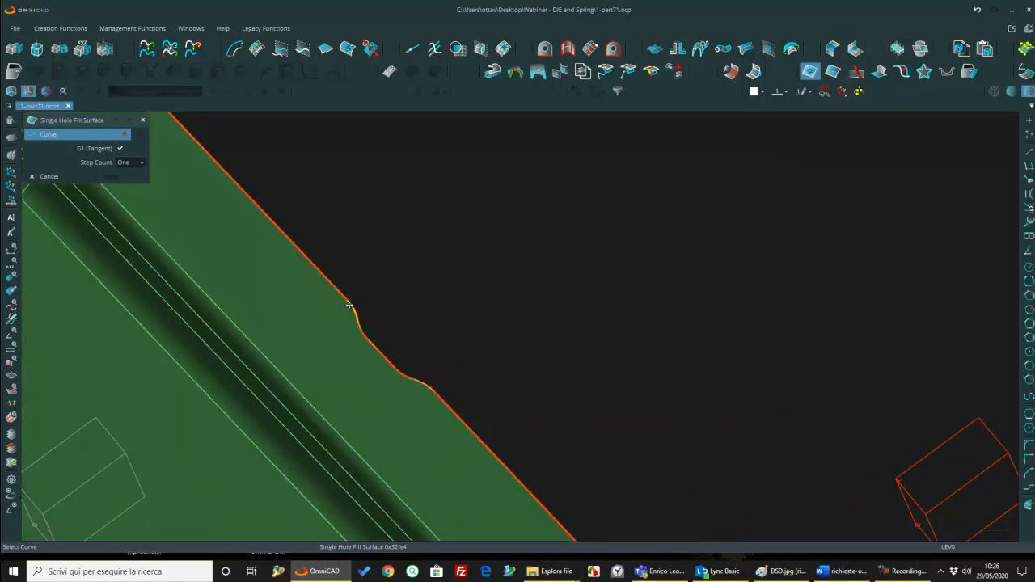
{"action": "left_click", "coordinate": [425, 381]}
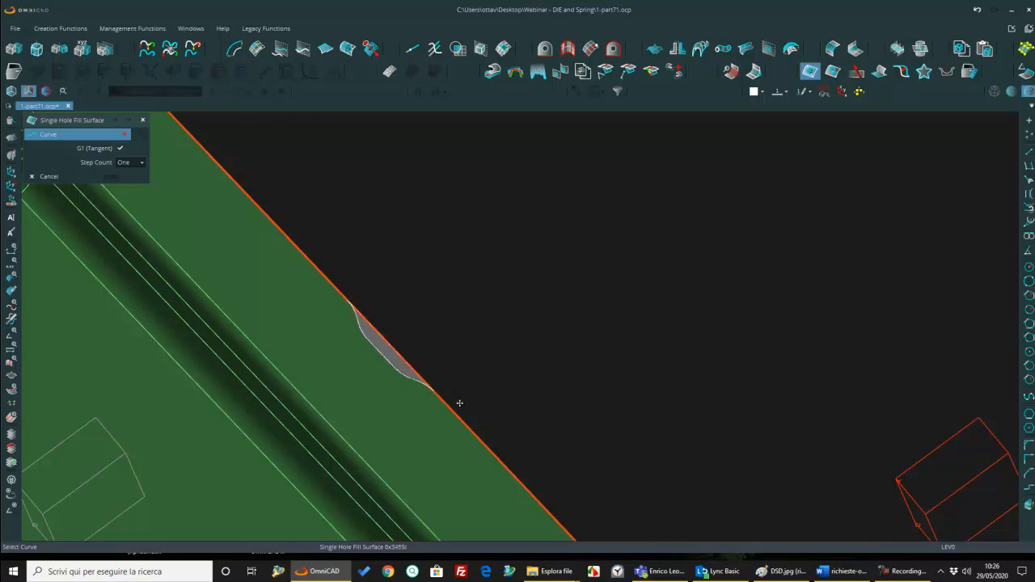
Step: Fill the deep rounded notch in the lower flange with a tangent Single Hole Fill Surface between its two outer corners
{"action": "scroll", "coordinate": [362, 398], "scroll_direction": "down", "scroll_amount": 8}
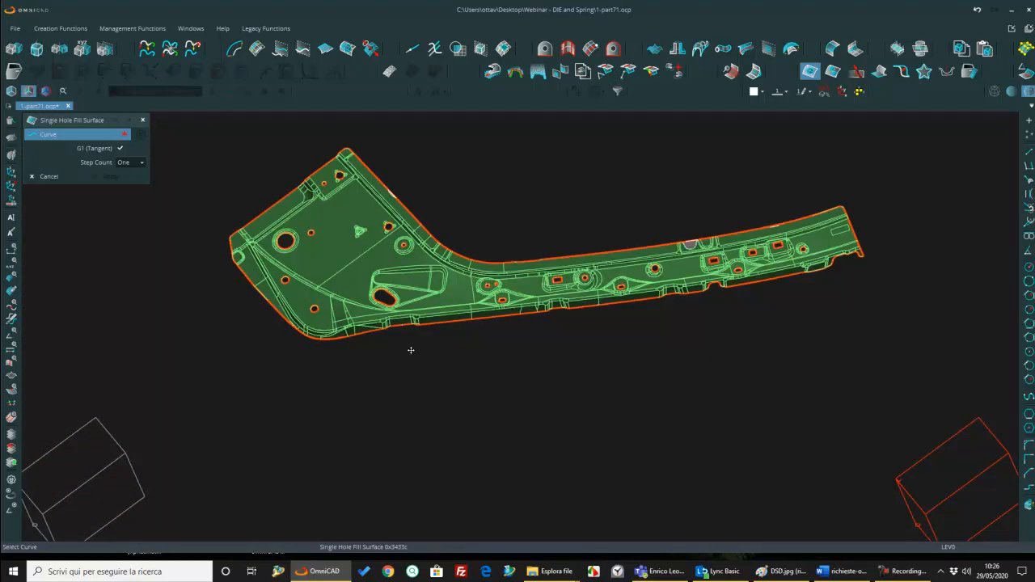
{"action": "middle_click_drag", "start_coordinate": [409, 336], "coordinate": [322, 369]}
{"action": "middle_click_drag", "start_coordinate": [322, 369], "coordinate": [327, 330]}
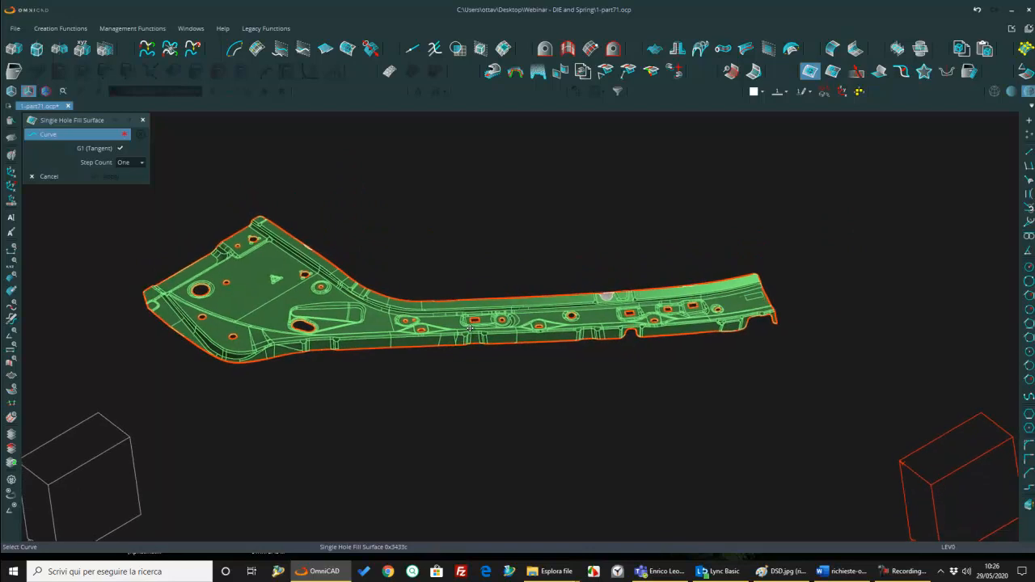
{"action": "scroll", "coordinate": [675, 337], "scroll_direction": "up", "scroll_amount": 10}
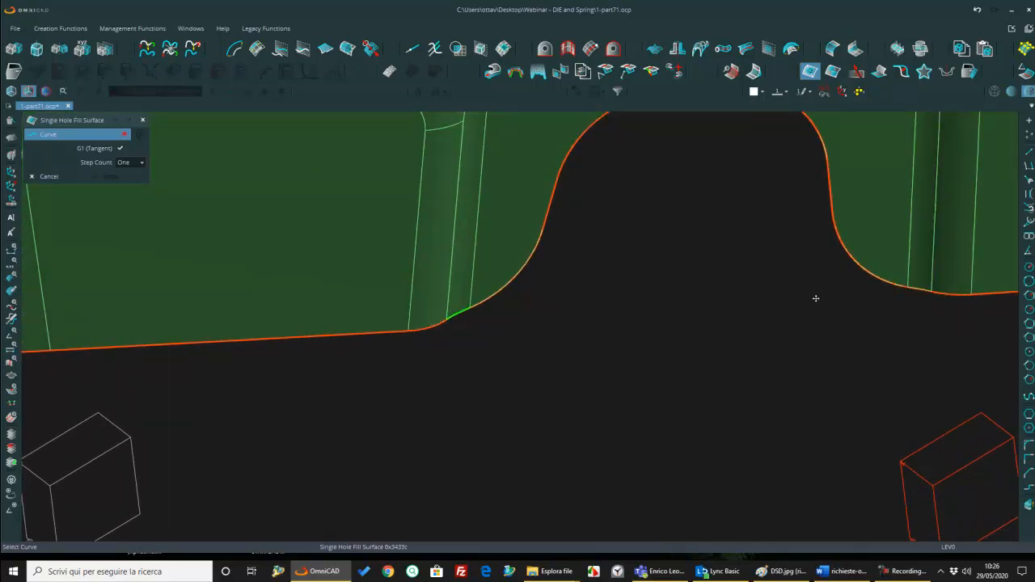
{"action": "left_click", "coordinate": [915, 285]}
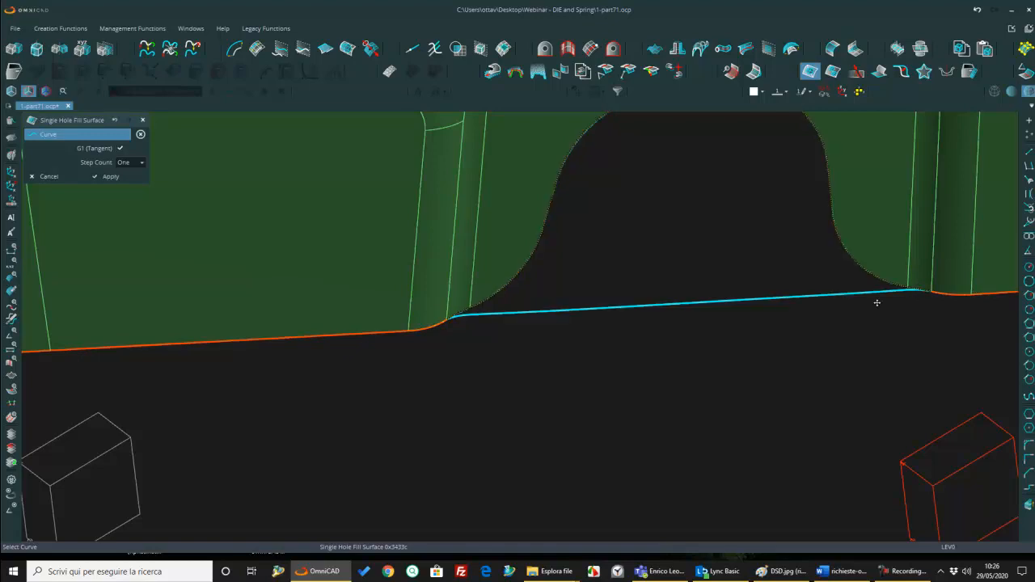
{"action": "scroll", "coordinate": [725, 302], "scroll_direction": "down", "scroll_amount": 8}
{"action": "middle_click_drag", "start_coordinate": [724, 302], "coordinate": [269, 319]}
{"action": "middle_click", "coordinate": [576, 345]}
Step: Fill the wide cutout in the lower flange at the narrow end of the part with a tangent surface
{"action": "scroll", "coordinate": [683, 296], "scroll_direction": "up", "scroll_amount": 5}
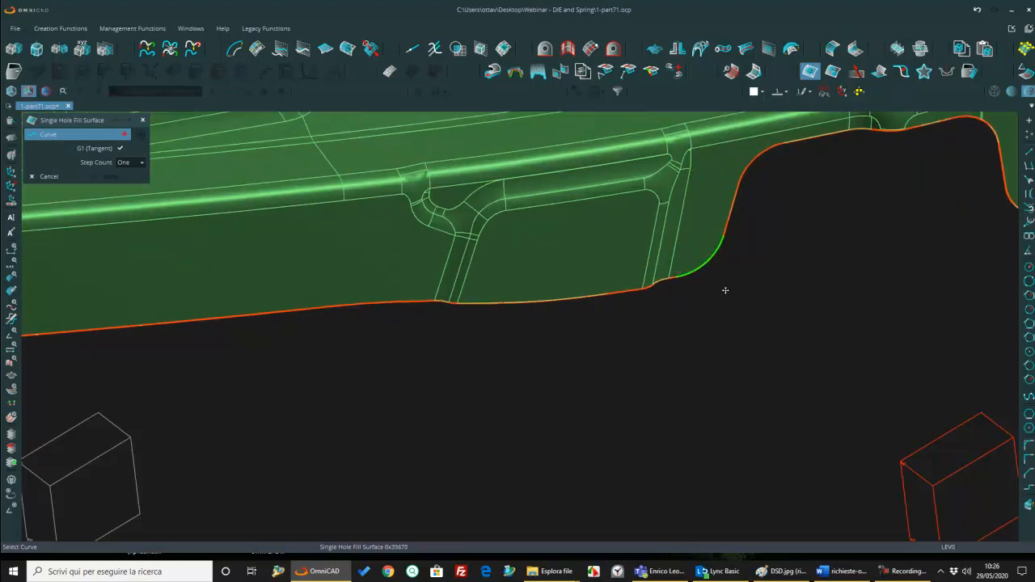
{"action": "scroll", "coordinate": [758, 278], "scroll_direction": "down", "scroll_amount": 3}
{"action": "left_click", "coordinate": [879, 247]}
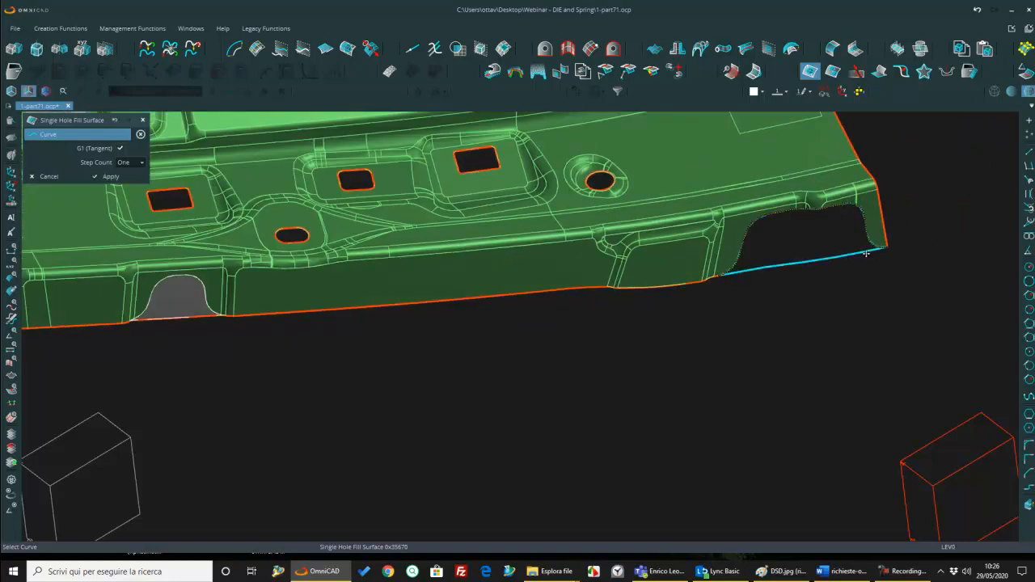
{"action": "middle_click", "coordinate": [859, 255]}
{"action": "scroll", "coordinate": [715, 267], "scroll_direction": "down", "scroll_amount": 6}
{"action": "middle_click_drag", "start_coordinate": [711, 266], "coordinate": [694, 252]}
{"action": "middle_click_drag", "start_coordinate": [694, 253], "coordinate": [867, 206]}
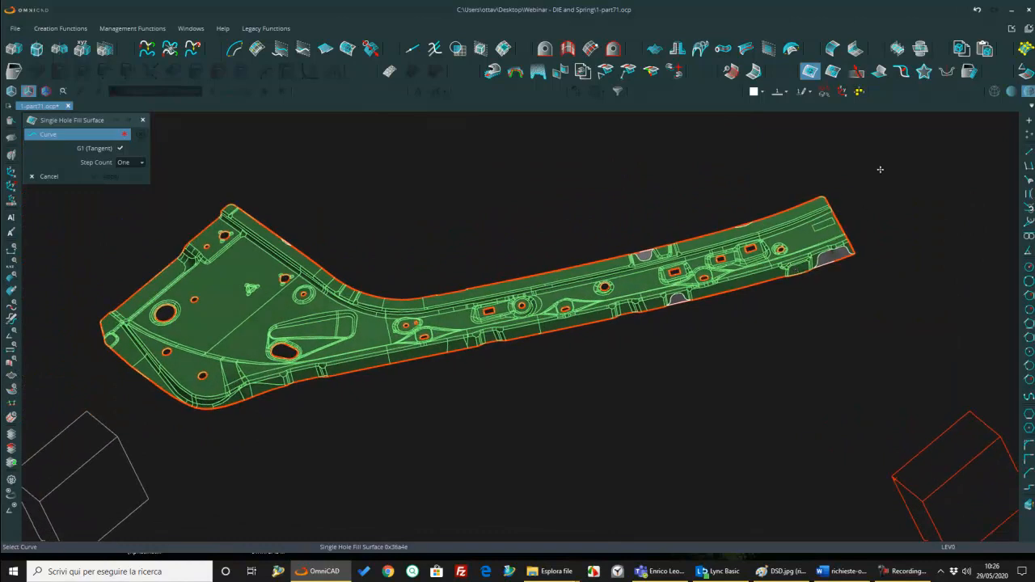
Step: Close all inner holes of the part with Multi Hole Fill Surface, using Fill All and G0 (Position) continuity
{"action": "left_click", "coordinate": [833, 71]}
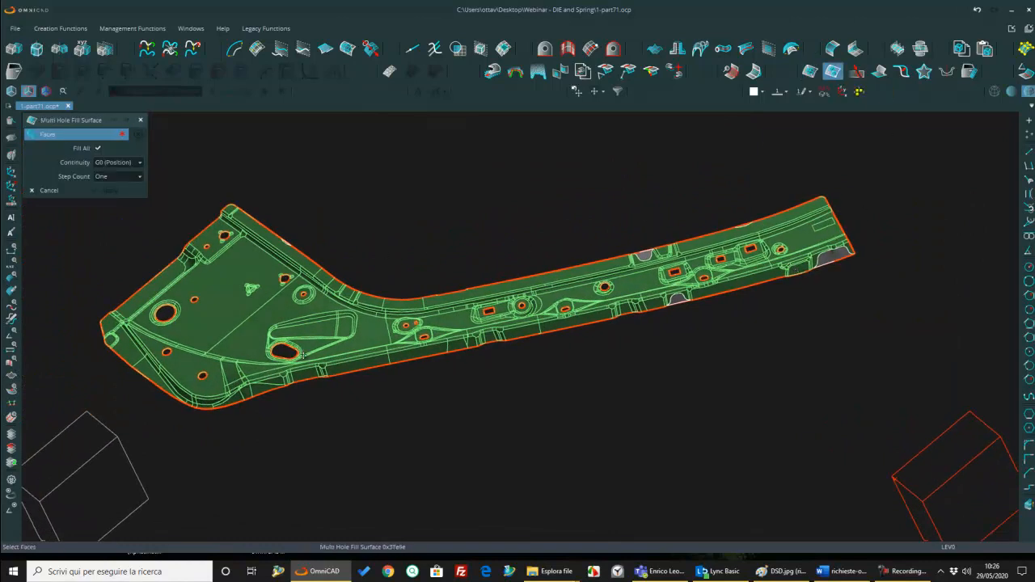
{"action": "scroll", "coordinate": [292, 353], "scroll_direction": "up", "scroll_amount": 2}
{"action": "left_click", "coordinate": [345, 356]}
{"action": "middle_click", "coordinate": [424, 362]}
{"action": "scroll", "coordinate": [432, 359], "scroll_direction": "down", "scroll_amount": 3}
{"action": "middle_click_drag", "start_coordinate": [432, 358], "coordinate": [465, 329]}
{"action": "scroll", "coordinate": [465, 328], "scroll_direction": "down", "scroll_amount": 2}
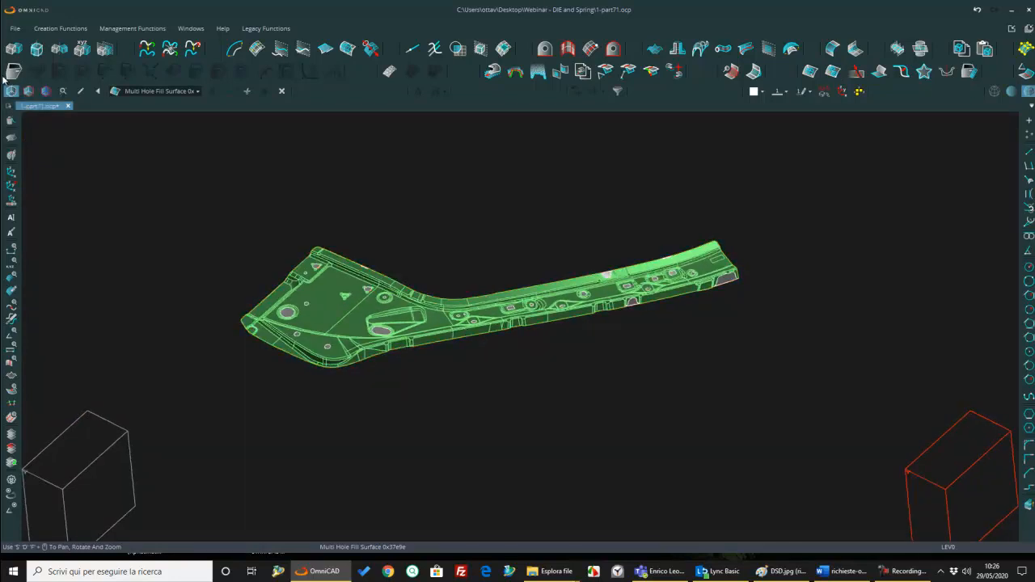
Step: Define the D.S.D. part from all faces of the filled sheet-metal body
{"action": "left_click", "coordinate": [12, 72]}
{"action": "middle_click_drag", "start_coordinate": [400, 309], "coordinate": [480, 313]}
{"action": "scroll", "coordinate": [430, 293], "scroll_direction": "up", "scroll_amount": 1}
{"action": "left_click", "coordinate": [477, 308]}
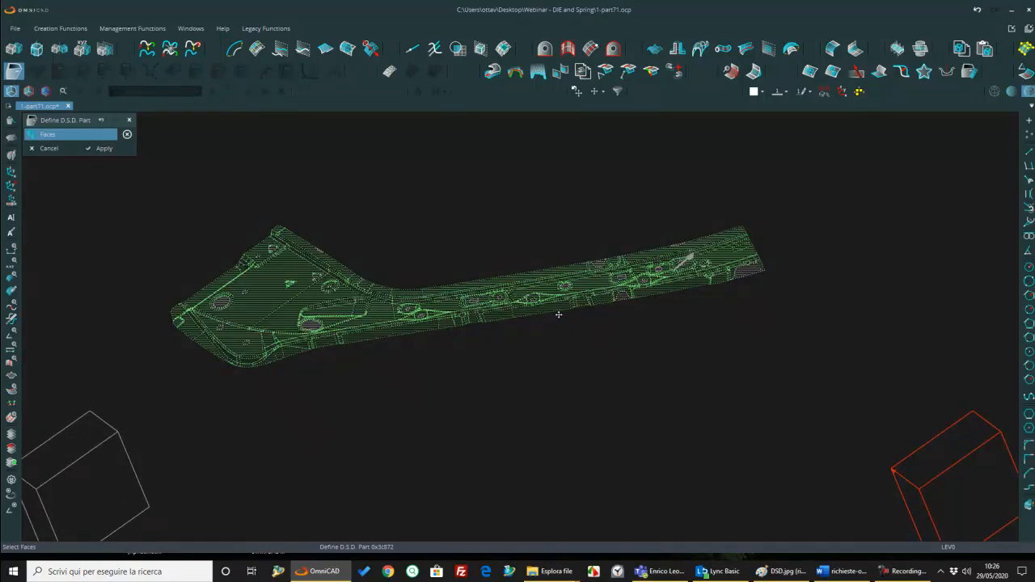
{"action": "middle_click", "coordinate": [558, 314]}
{"action": "scroll", "coordinate": [558, 314], "scroll_direction": "down", "scroll_amount": 2}
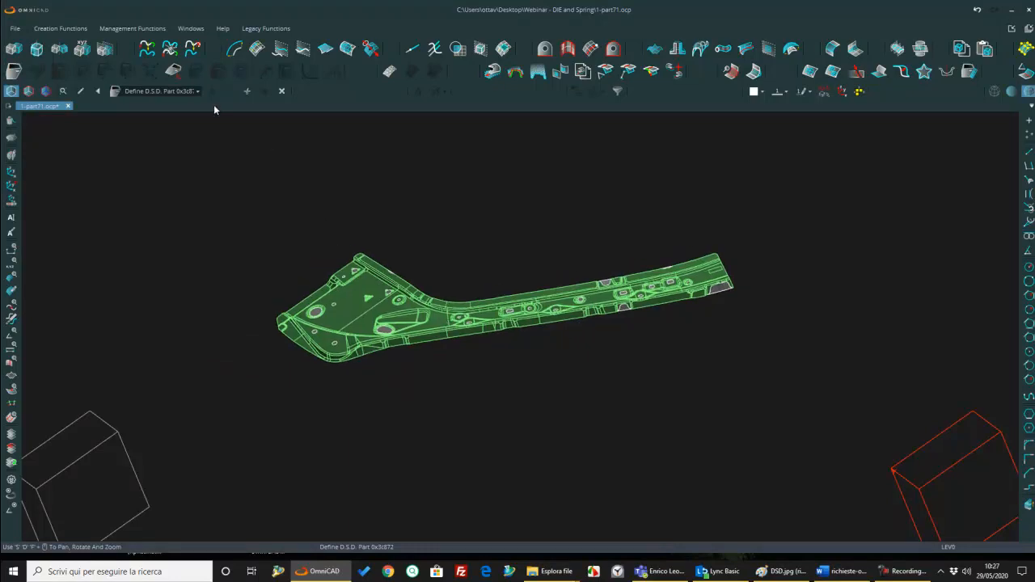
Step: Balance the part by computing its optimal tipping position and apply the result
{"action": "left_click", "coordinate": [173, 70]}
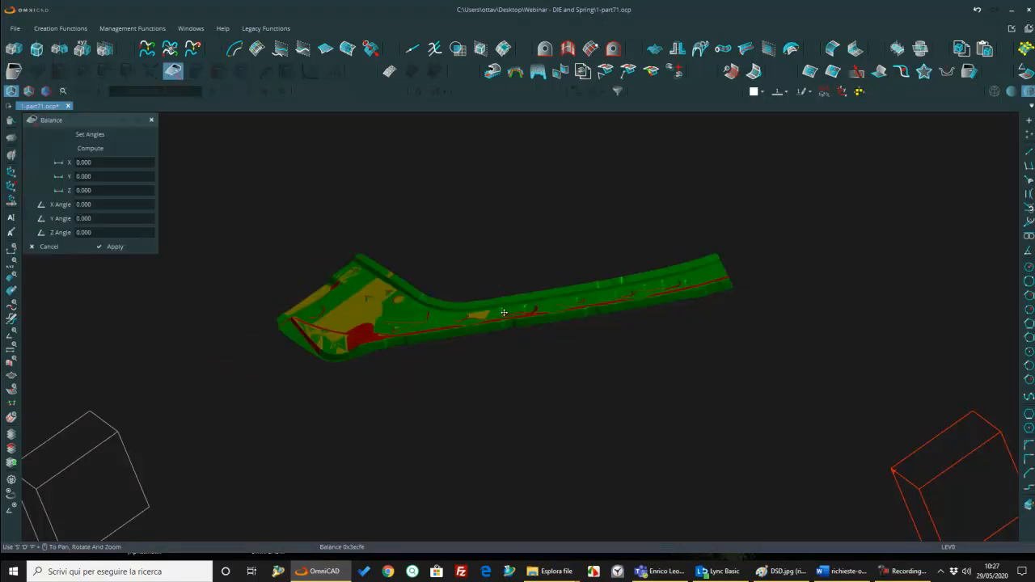
{"action": "scroll", "coordinate": [527, 334], "scroll_direction": "up", "scroll_amount": 5}
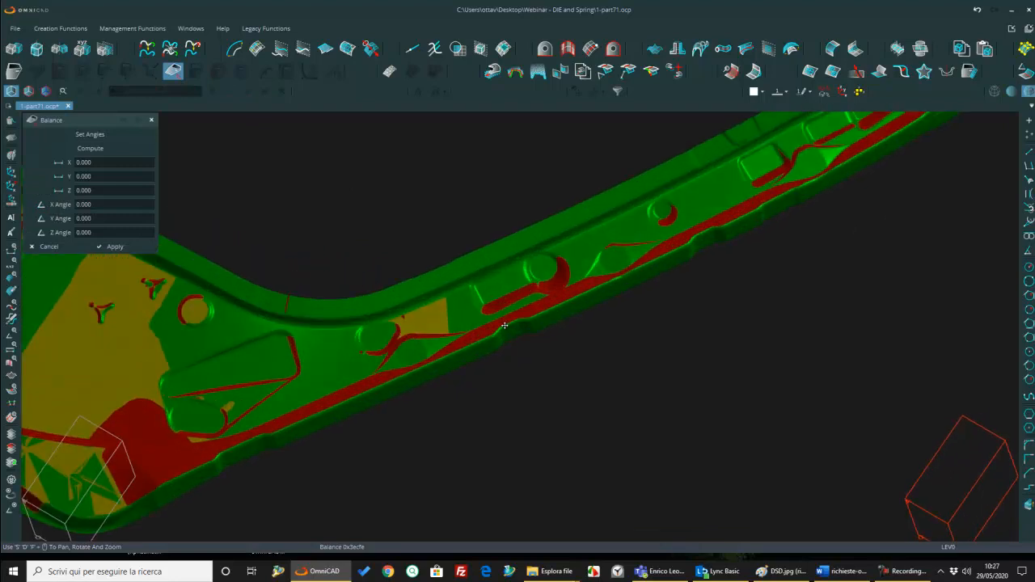
{"action": "scroll", "coordinate": [506, 326], "scroll_direction": "down", "scroll_amount": 5}
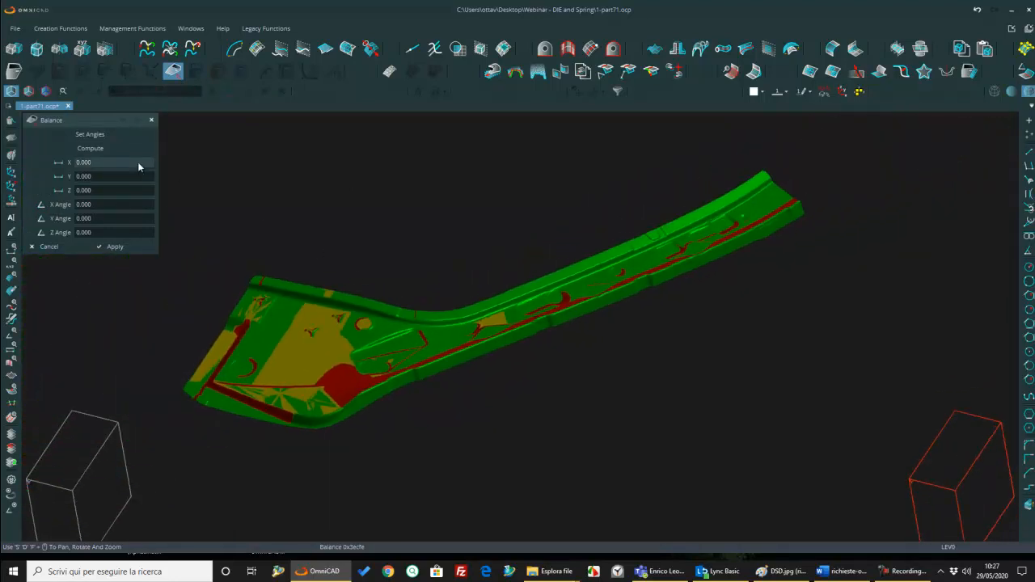
{"action": "left_click", "coordinate": [127, 148]}
{"action": "left_click", "coordinate": [232, 151]}
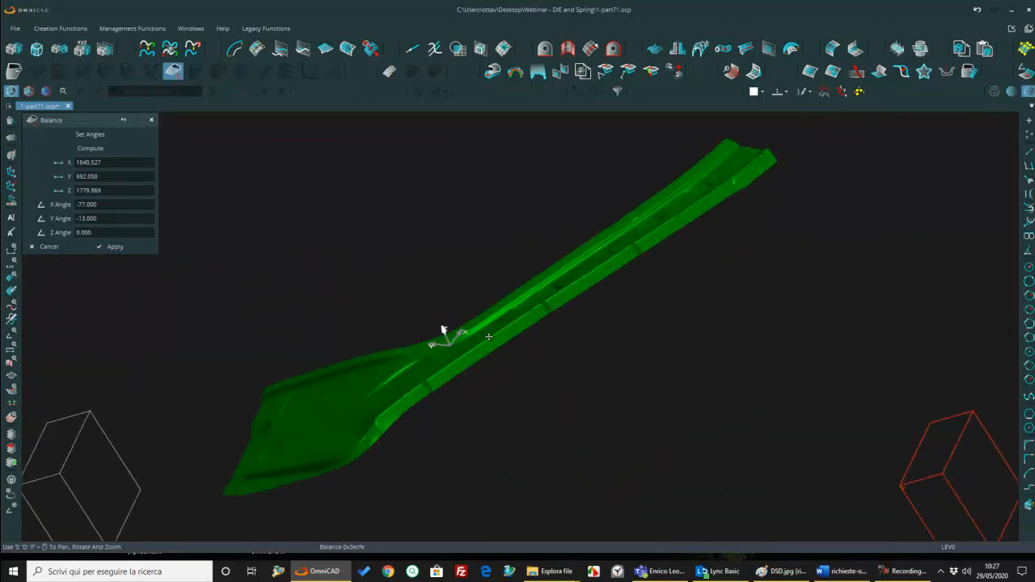
{"action": "scroll", "coordinate": [487, 332], "scroll_direction": "down", "scroll_amount": 4}
{"action": "middle_click_drag", "start_coordinate": [487, 332], "coordinate": [469, 357]}
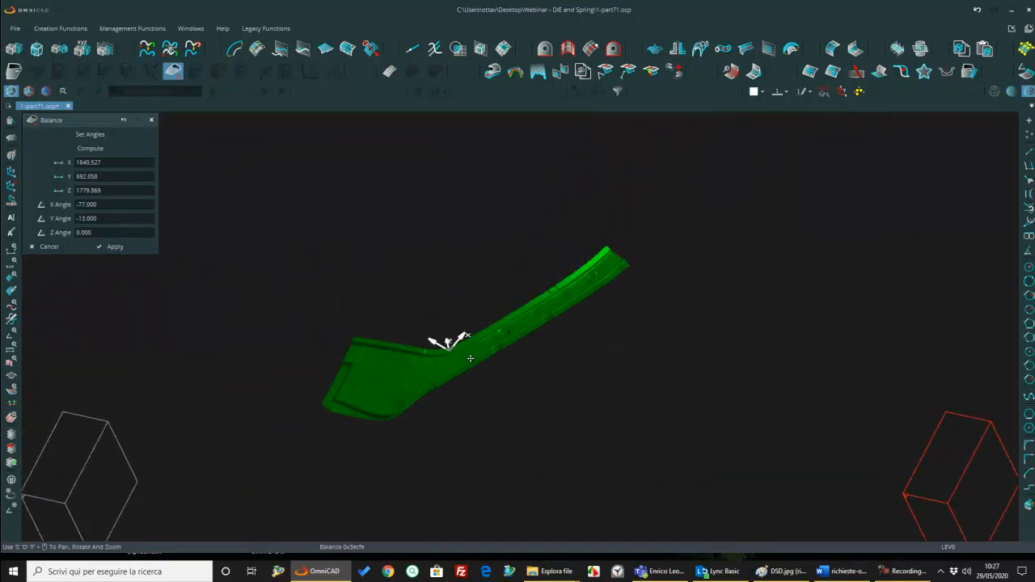
{"action": "key", "text": "Return"}
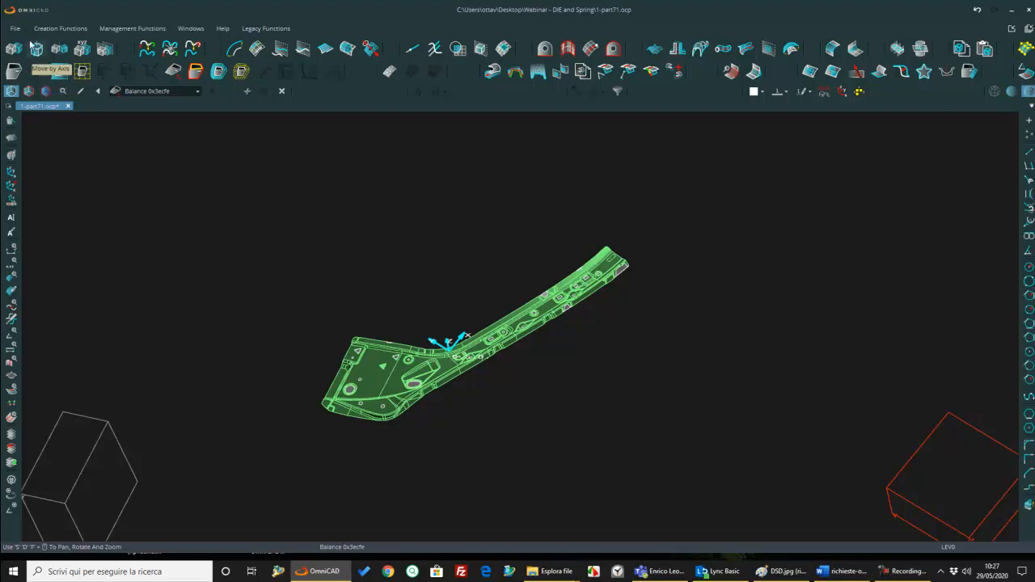
Step: Start a Binder and extend its borders to about 213 left, 293 right, 204 bottom and 152 top around the part
{"action": "left_click", "coordinate": [82, 72]}
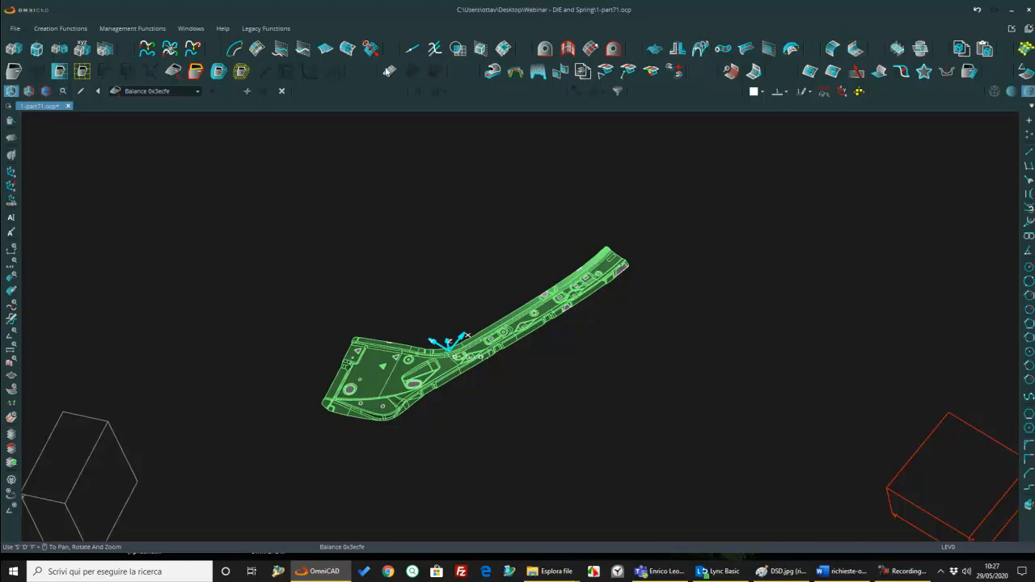
{"action": "left_click", "coordinate": [64, 75]}
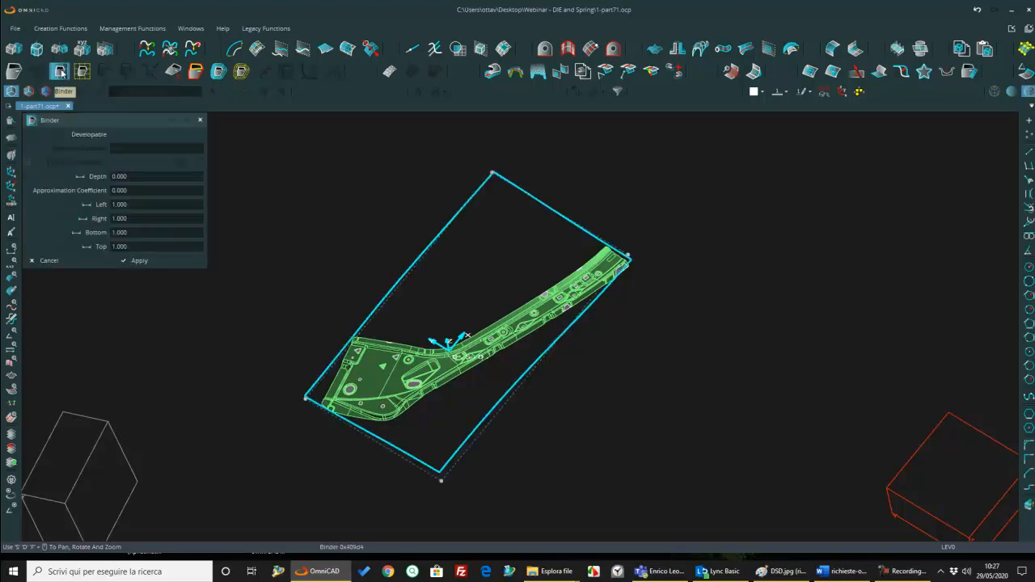
{"action": "middle_click_drag", "start_coordinate": [507, 330], "coordinate": [468, 330]}
{"action": "left_click_drag", "start_coordinate": [364, 223], "coordinate": [303, 168]}
{"action": "left_click_drag", "start_coordinate": [652, 434], "coordinate": [724, 499]}
{"action": "mouse_move", "coordinate": [506, 339]}
{"action": "middle_mouse_down"}
{"action": "mouse_move", "coordinate": [513, 284]}
{"action": "mouse_move", "coordinate": [527, 336]}
{"action": "middle_mouse_up"}
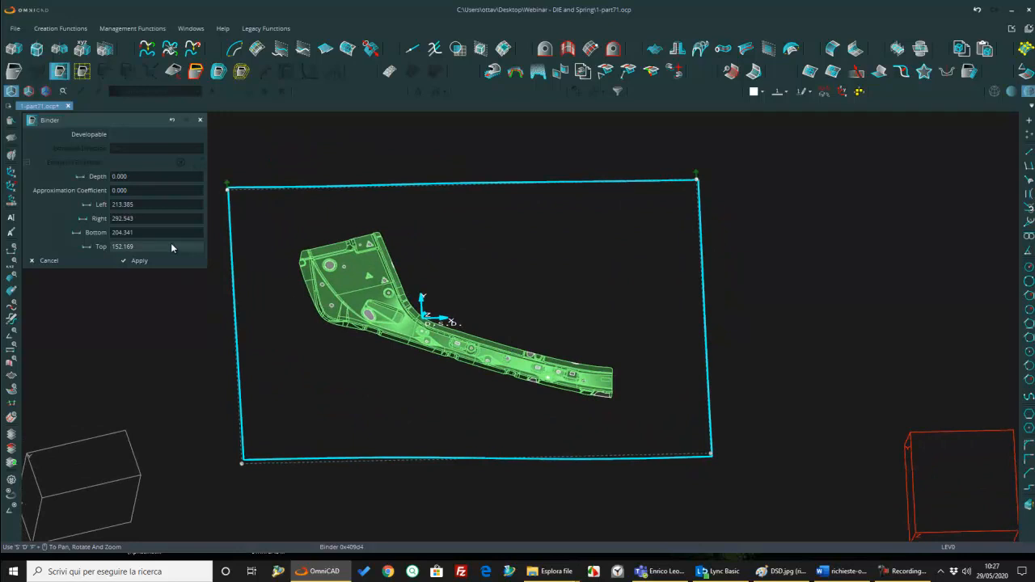
Step: Make the binder developable and set its extrusion direction with two points running diagonally across the part
{"action": "left_click", "coordinate": [114, 134]}
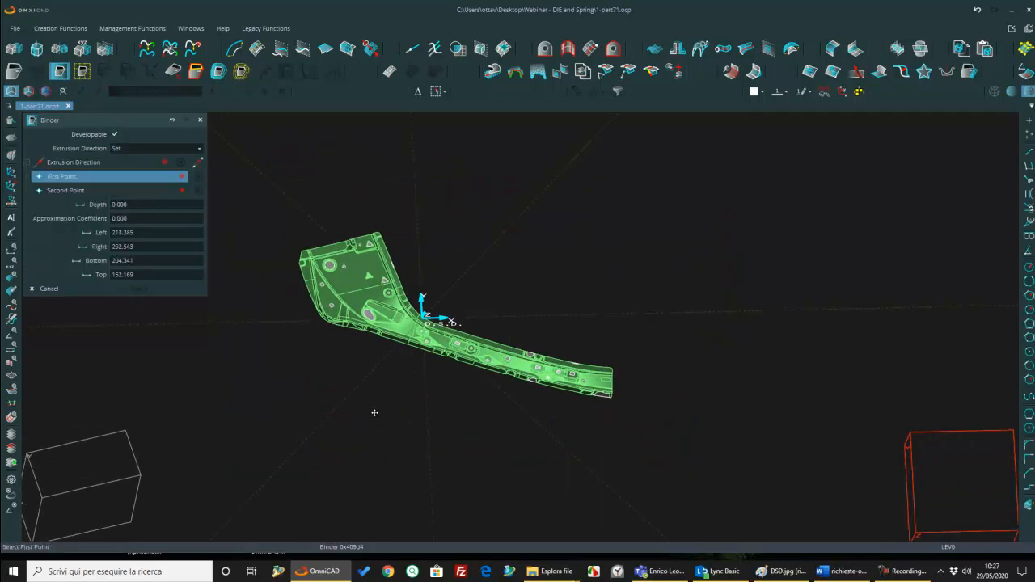
{"action": "left_click", "coordinate": [351, 392]}
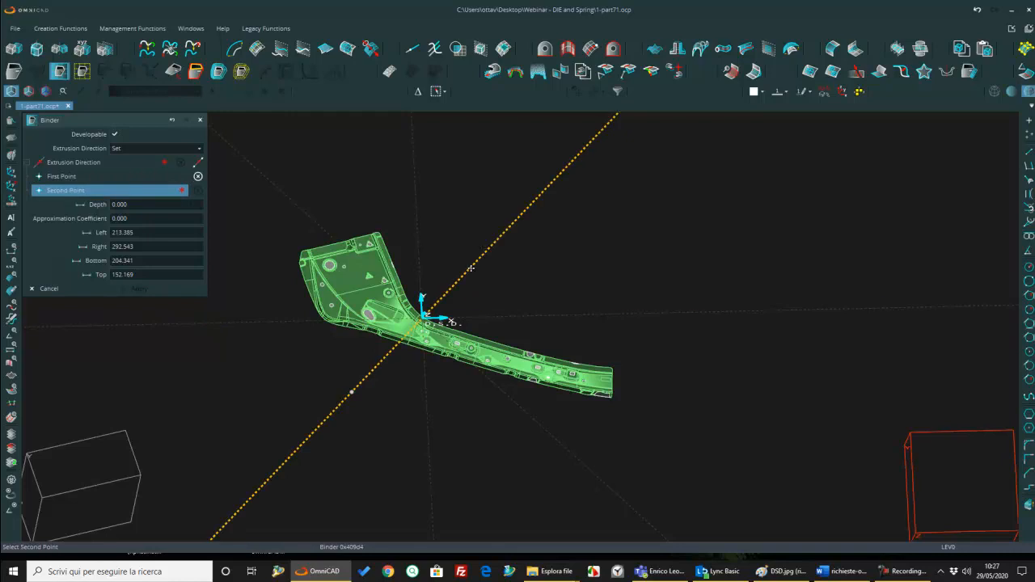
{"action": "left_click", "coordinate": [490, 246]}
{"action": "mouse_move", "coordinate": [437, 352]}
{"action": "middle_mouse_down"}
{"action": "mouse_move", "coordinate": [440, 344]}
{"action": "mouse_move", "coordinate": [436, 355]}
{"action": "mouse_move", "coordinate": [416, 344]}
{"action": "mouse_move", "coordinate": [453, 357]}
{"action": "middle_mouse_up"}
Step: Set the binder depth to 60 and create the binder surface
{"action": "left_click", "coordinate": [143, 205]}
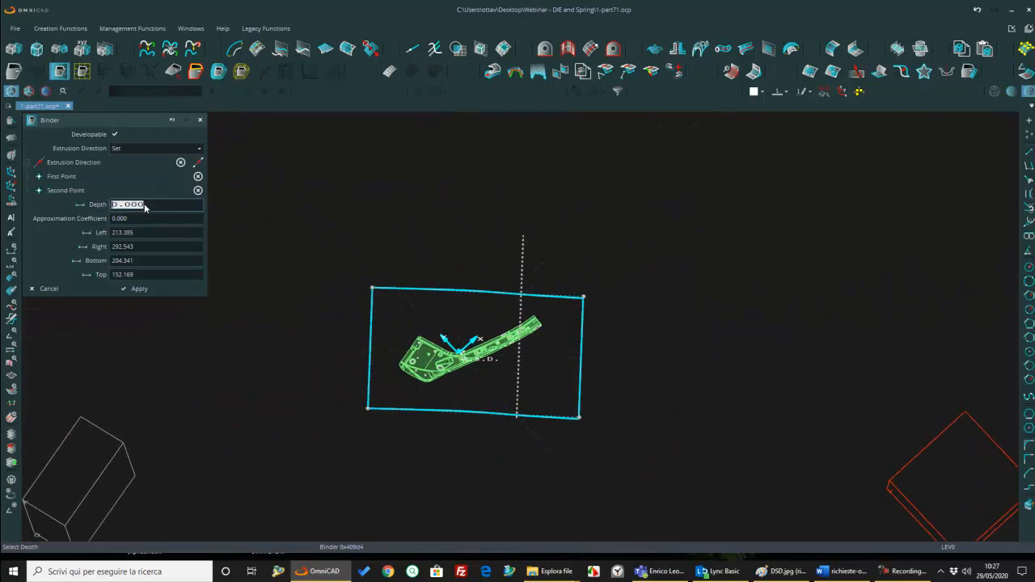
{"action": "type", "text": "ddd"}
{"action": "type", "text": "60"}
{"action": "key", "text": "Return"}
{"action": "scroll", "coordinate": [484, 357], "scroll_direction": "up", "scroll_amount": 8}
{"action": "middle_click_drag", "start_coordinate": [469, 412], "coordinate": [194, 343]}
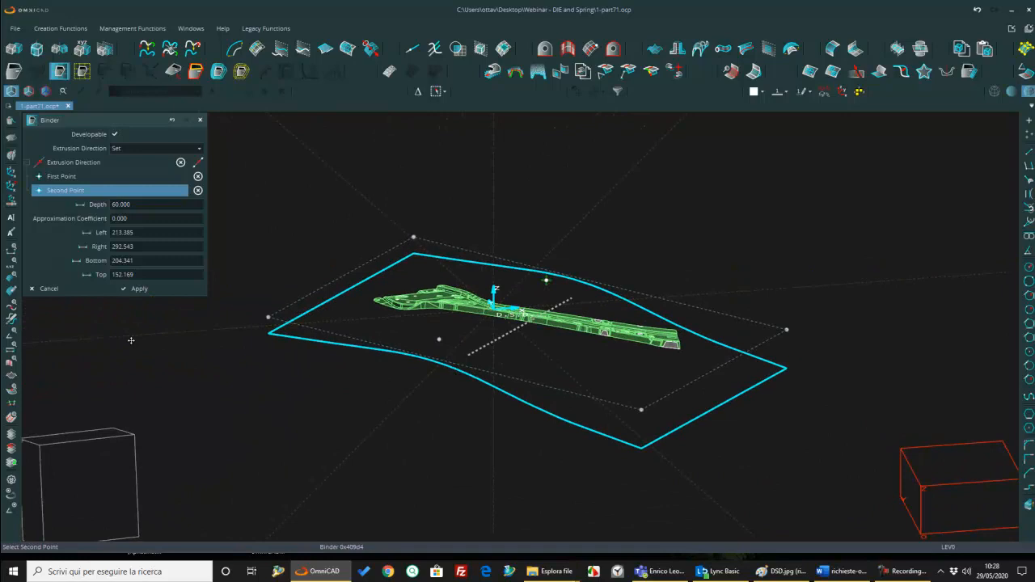
{"action": "left_click", "coordinate": [158, 290]}
{"action": "middle_click_drag", "start_coordinate": [531, 316], "coordinate": [530, 382]}
{"action": "scroll", "coordinate": [494, 336], "scroll_direction": "up", "scroll_amount": 1}
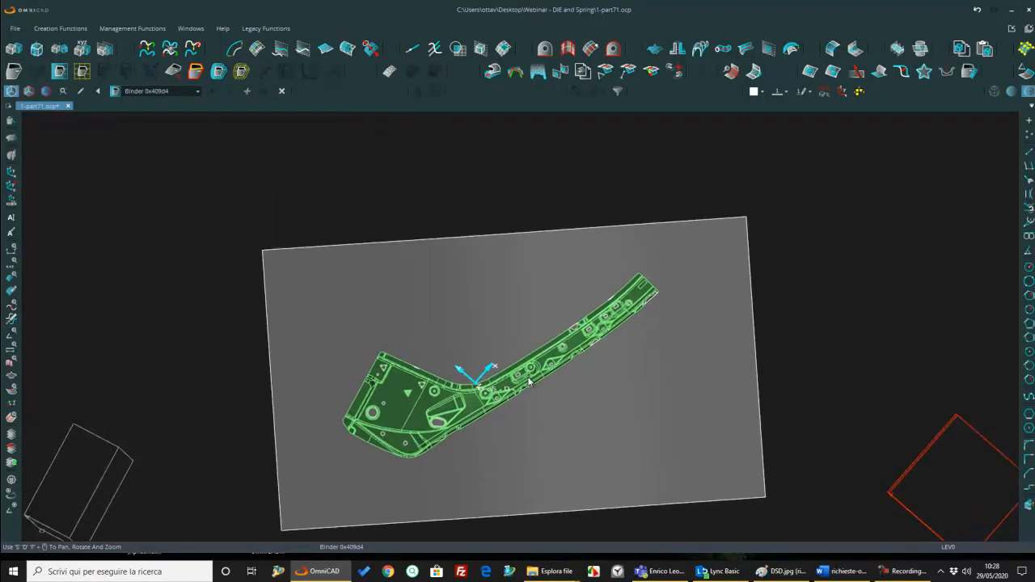
Step: Start an Extended Surface from the part's outline and set its first pair of control points at the wide end's straight edge
{"action": "middle_click_drag", "start_coordinate": [660, 349], "coordinate": [617, 382]}
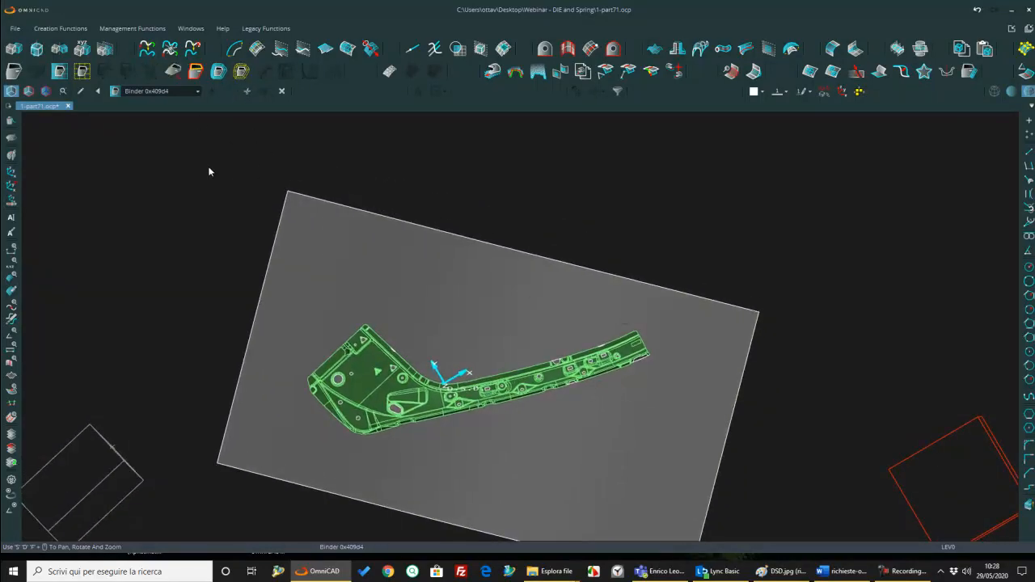
{"action": "left_click", "coordinate": [219, 71]}
{"action": "scroll", "coordinate": [319, 352], "scroll_direction": "up", "scroll_amount": 5}
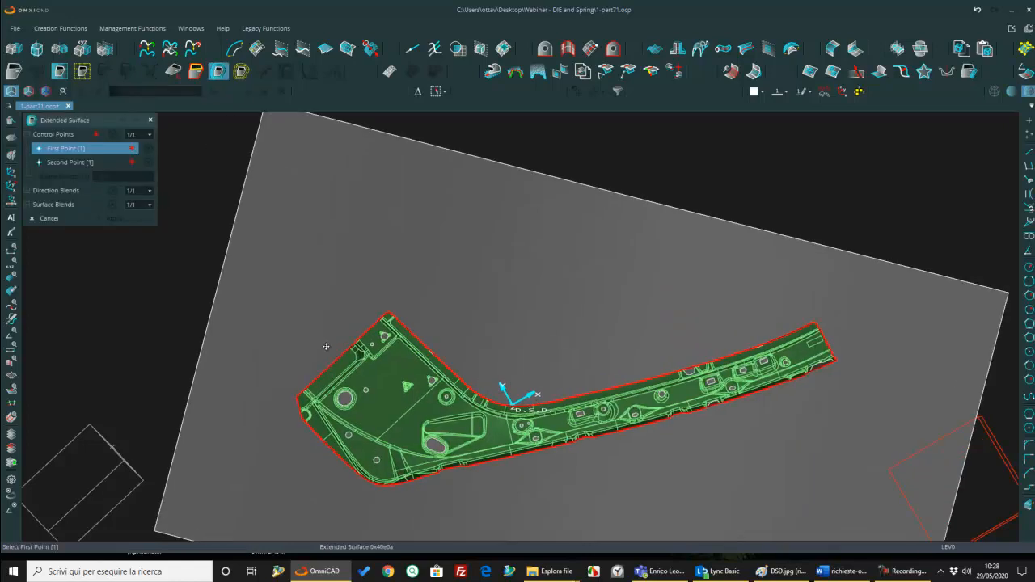
{"action": "scroll", "coordinate": [378, 296], "scroll_direction": "up", "scroll_amount": 3}
{"action": "left_click", "coordinate": [400, 321]}
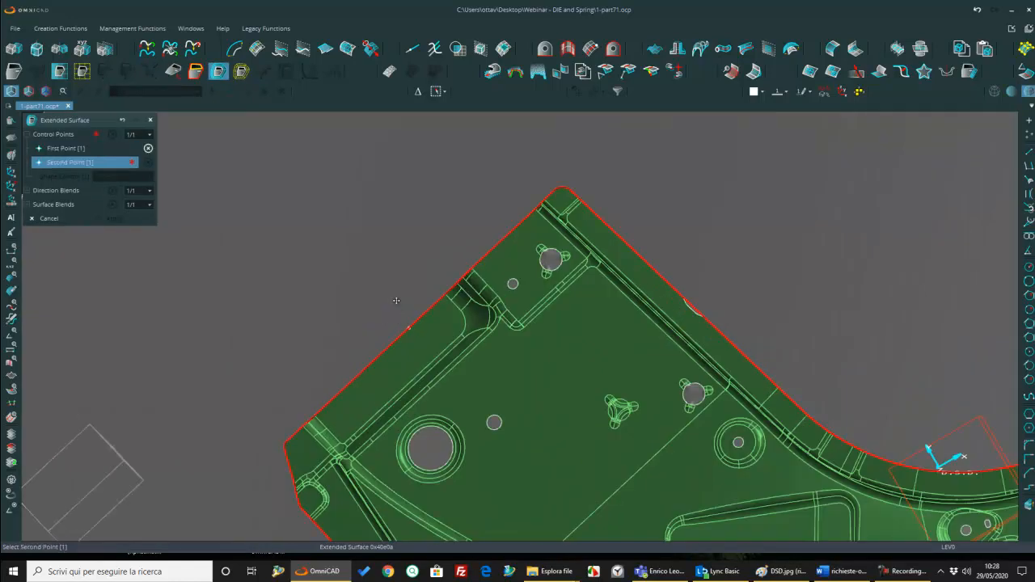
{"action": "left_click", "coordinate": [340, 271]}
{"action": "scroll", "coordinate": [439, 278], "scroll_direction": "down", "scroll_amount": 6}
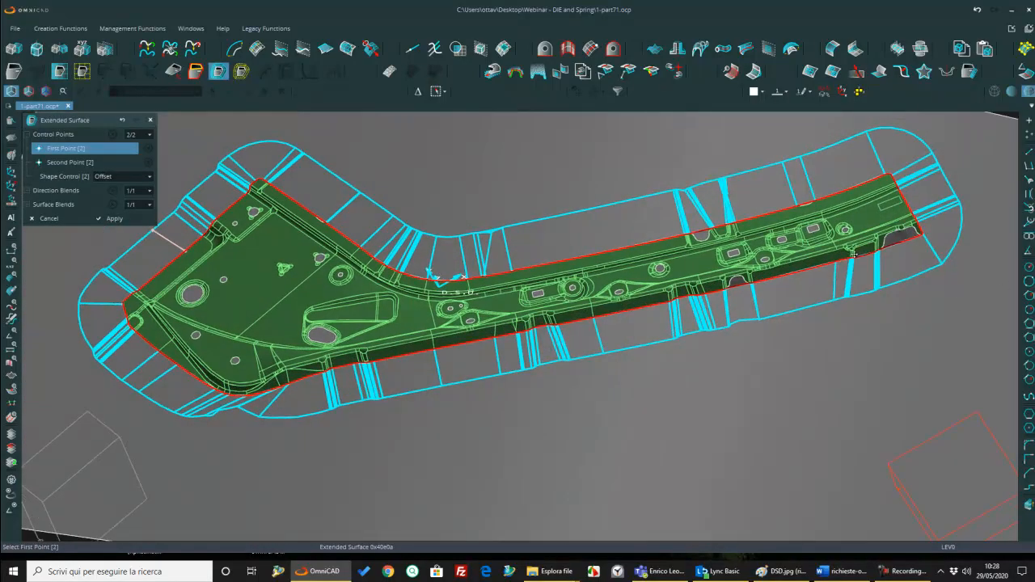
Step: Add a surface blend across the rounded lower corner of the part's wide end, where the extension folds over itself
{"action": "middle_click_drag", "start_coordinate": [784, 289], "coordinate": [957, 263]}
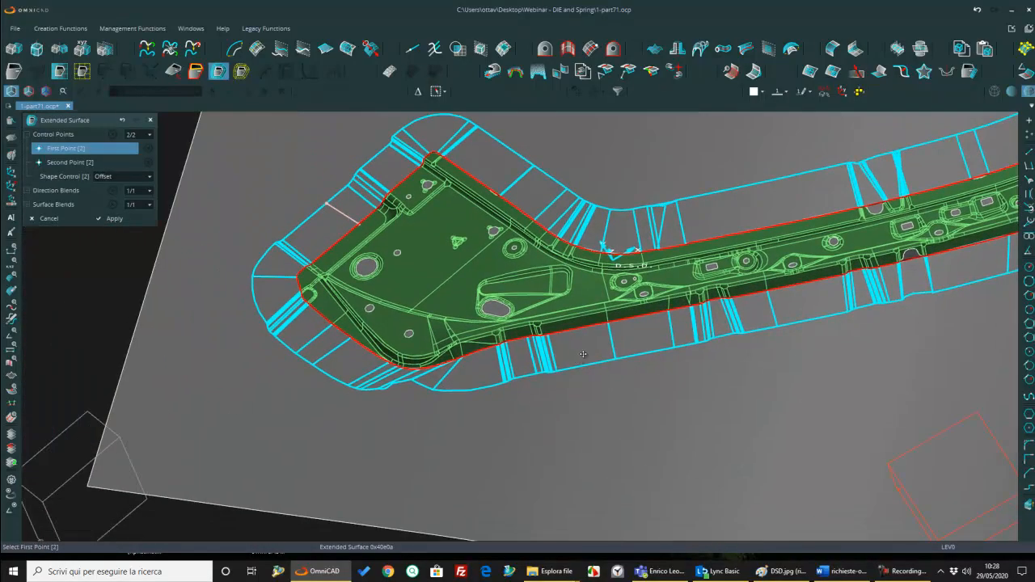
{"action": "scroll", "coordinate": [617, 361], "scroll_direction": "up", "scroll_amount": 5}
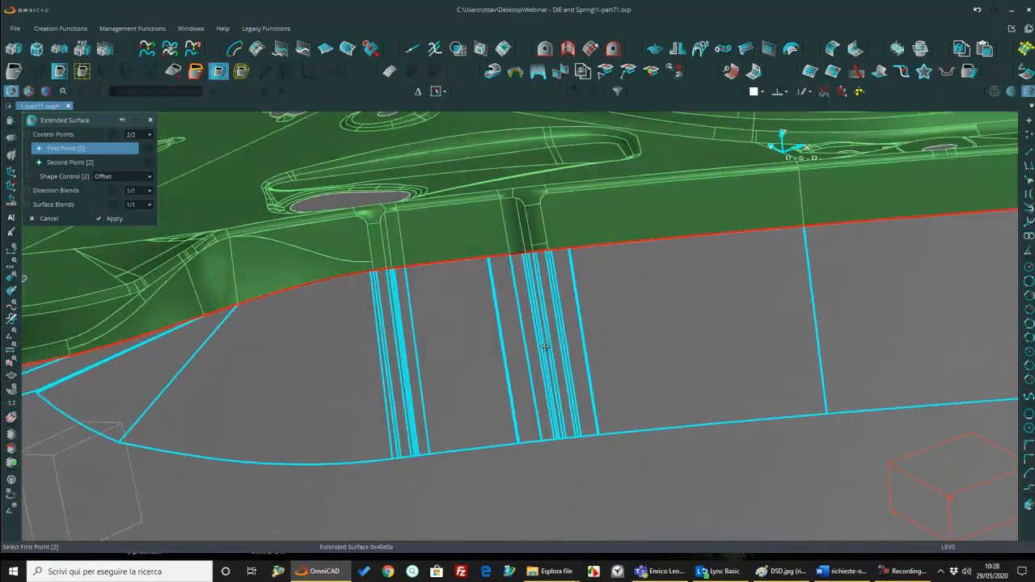
{"action": "scroll", "coordinate": [626, 345], "scroll_direction": "down", "scroll_amount": 2}
{"action": "mouse_move", "coordinate": [626, 346]}
{"action": "middle_mouse_down"}
{"action": "mouse_move", "coordinate": [441, 371]}
{"action": "mouse_move", "coordinate": [474, 363]}
{"action": "middle_mouse_up"}
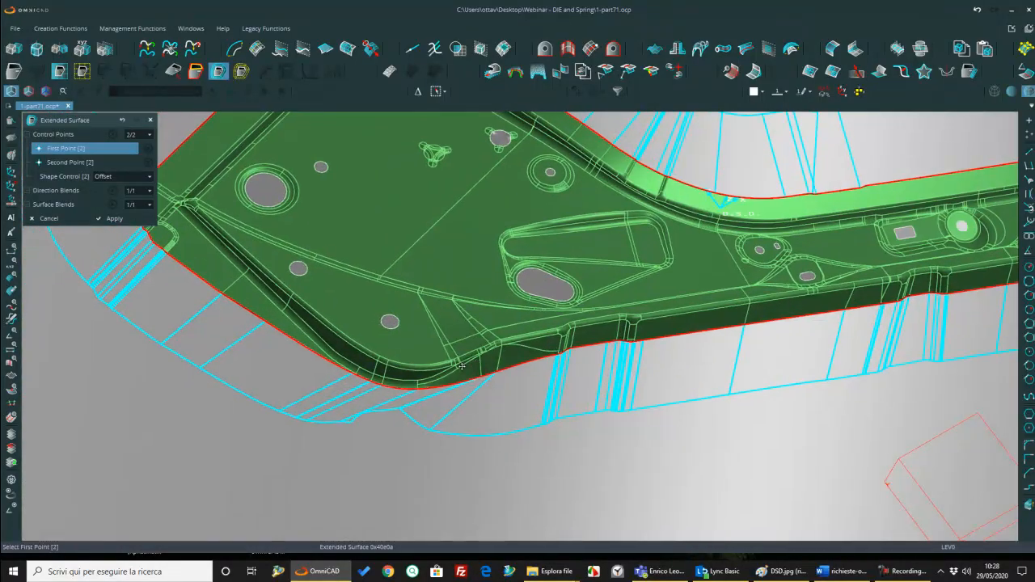
{"action": "left_click", "coordinate": [72, 207]}
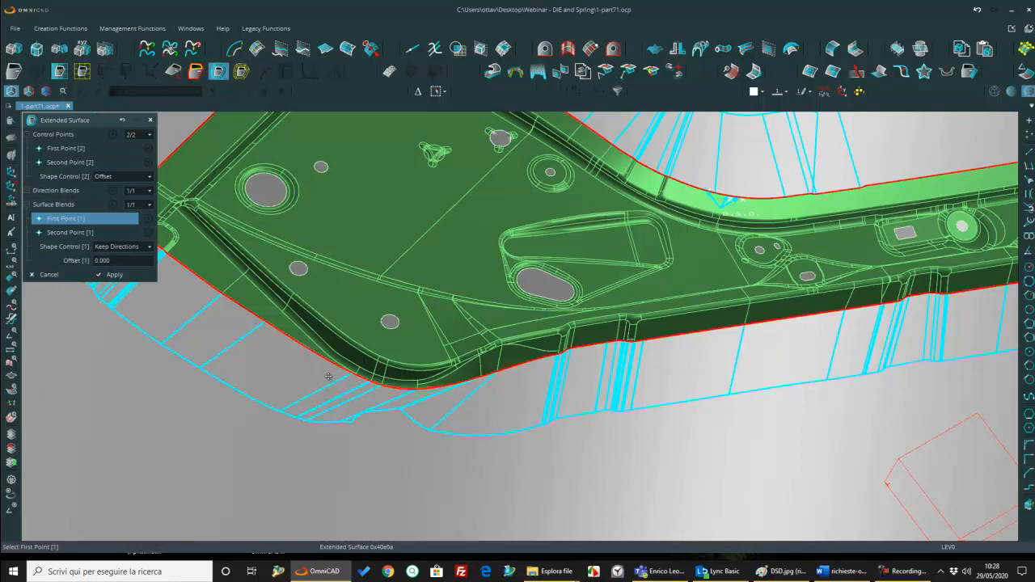
{"action": "left_click", "coordinate": [356, 376]}
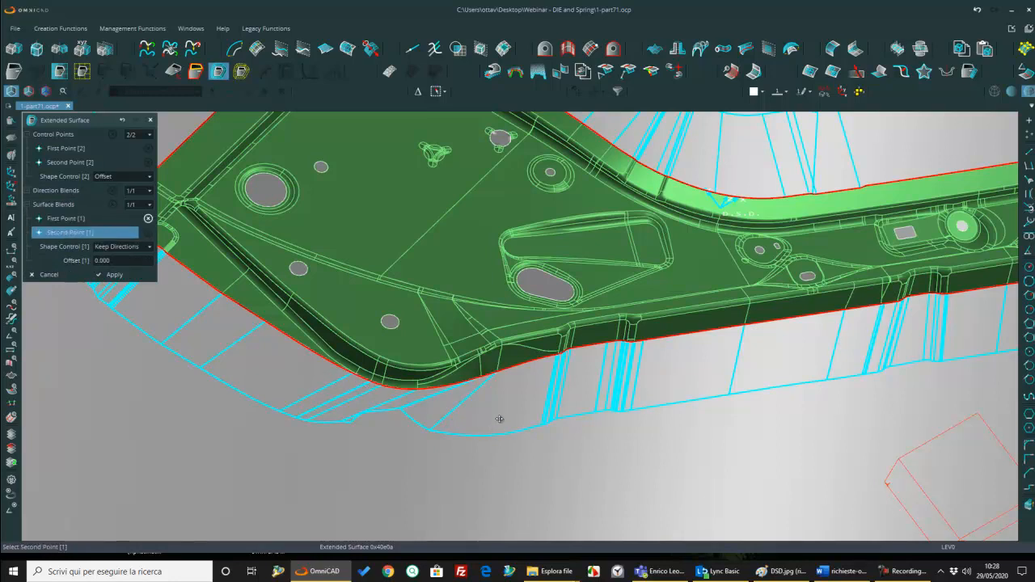
{"action": "left_click", "coordinate": [517, 374]}
{"action": "middle_click_drag", "start_coordinate": [501, 406], "coordinate": [348, 359]}
Step: Set the surface blend offset to 0.8 and add a second blend across the first stepped area of the lower edge
{"action": "scroll", "coordinate": [500, 386], "scroll_direction": "down", "scroll_amount": 3}
{"action": "scroll", "coordinate": [466, 371], "scroll_direction": "up", "scroll_amount": 2}
{"action": "middle_click_drag", "start_coordinate": [458, 374], "coordinate": [552, 391]}
{"action": "scroll", "coordinate": [553, 390], "scroll_direction": "up", "scroll_amount": 3}
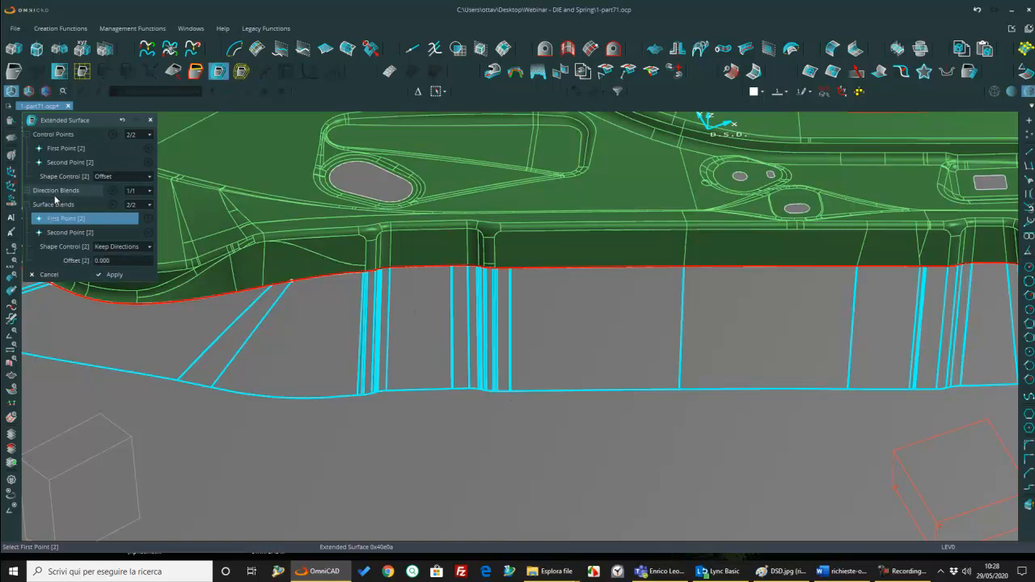
{"action": "left_click", "coordinate": [141, 261]}
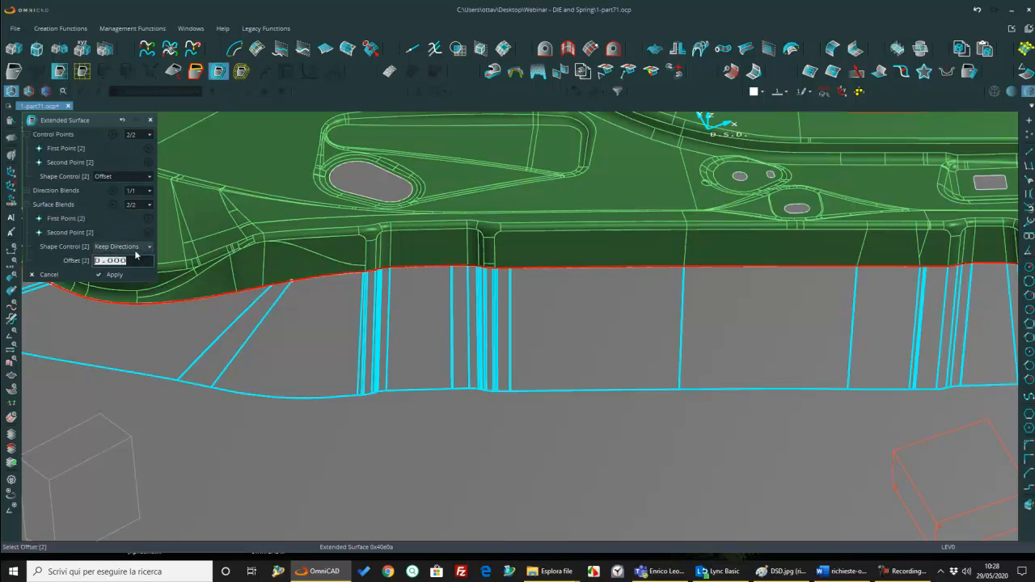
{"action": "type", "text": "8"}
{"action": "key", "text": "Return"}
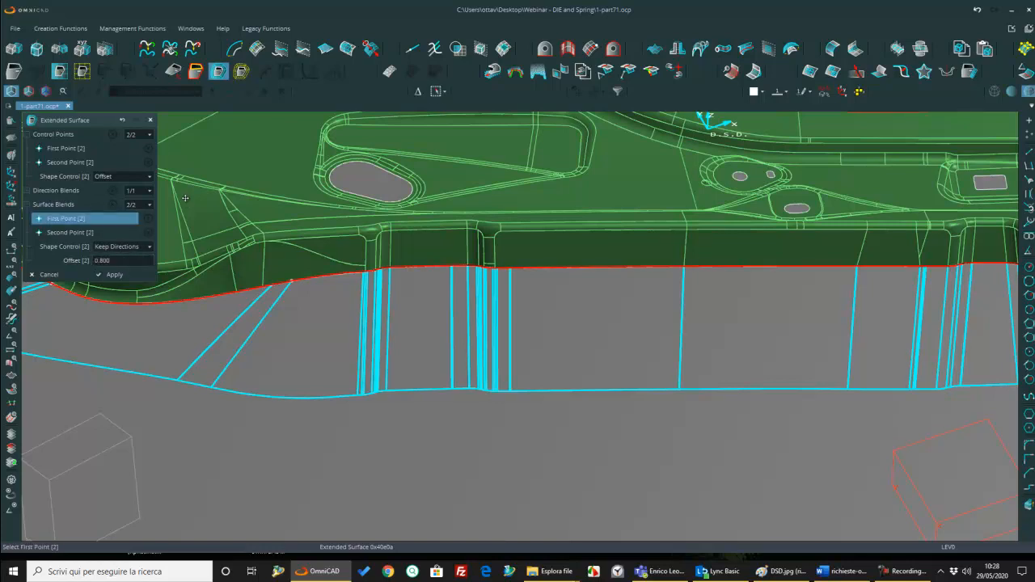
{"action": "left_click", "coordinate": [355, 290]}
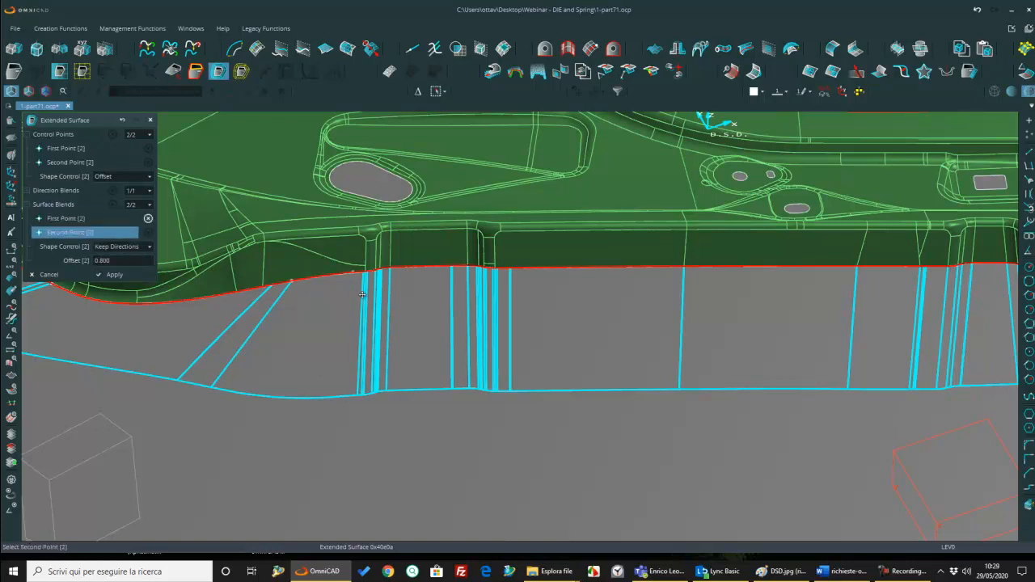
{"action": "left_click", "coordinate": [515, 281]}
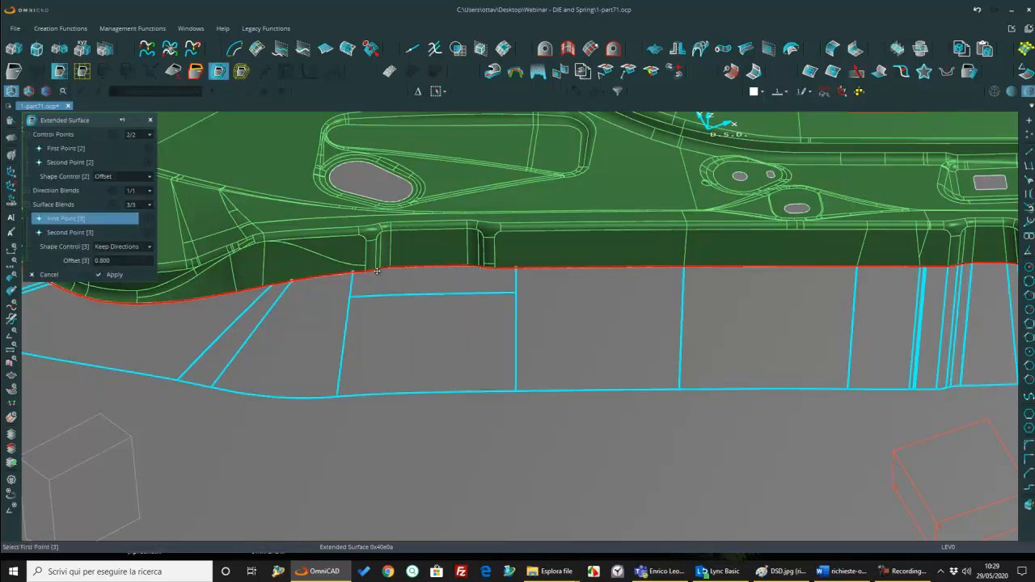
Step: Add two more surface blends along the lower edge, across the middle step and across the next step with its filled notch
{"action": "scroll", "coordinate": [385, 368], "scroll_direction": "down", "scroll_amount": 2}
{"action": "middle_click_drag", "start_coordinate": [668, 349], "coordinate": [458, 377]}
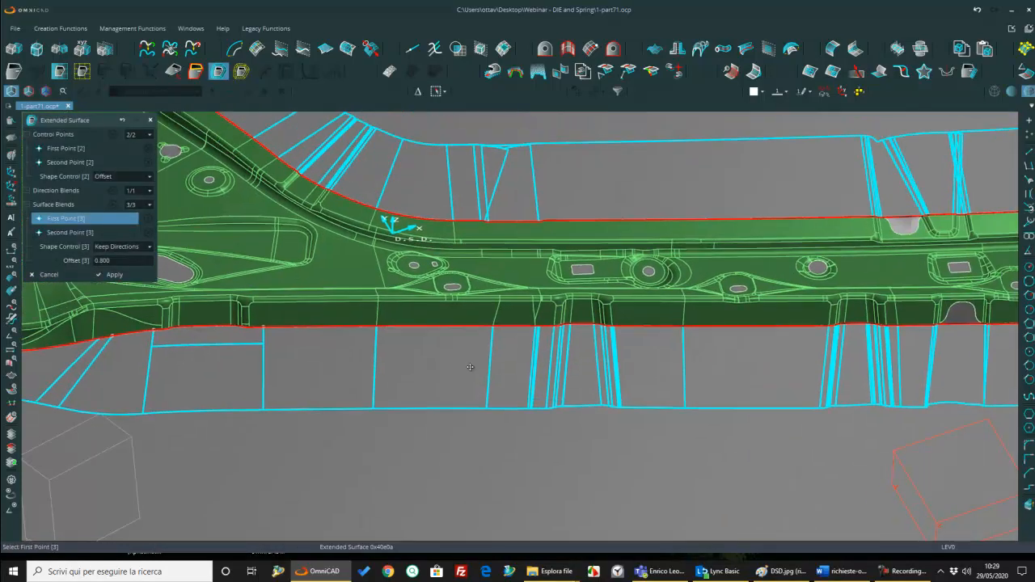
{"action": "scroll", "coordinate": [539, 339], "scroll_direction": "up", "scroll_amount": 2}
{"action": "left_click", "coordinate": [543, 324]}
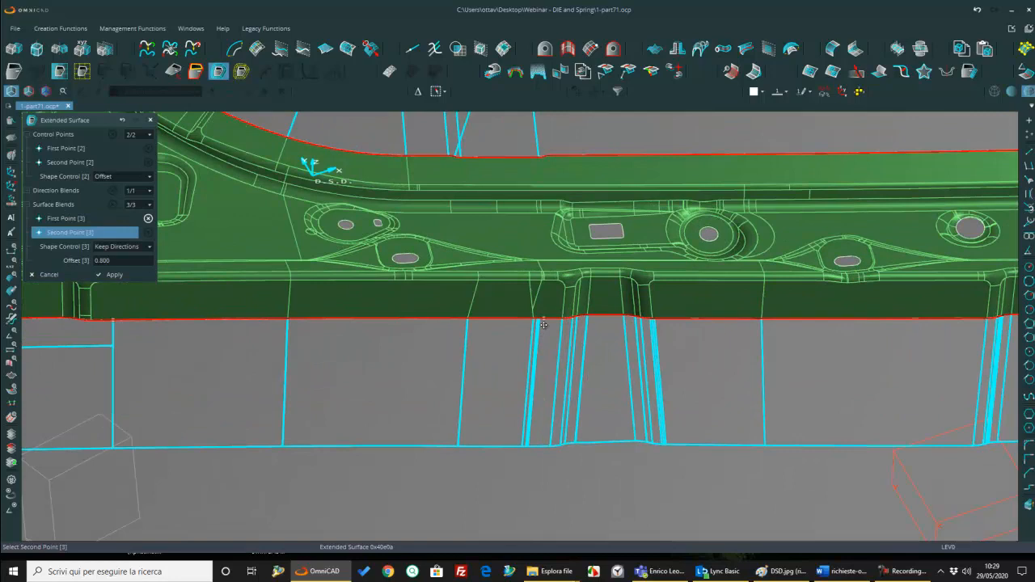
{"action": "left_click", "coordinate": [684, 321]}
{"action": "middle_click_drag", "start_coordinate": [684, 321], "coordinate": [573, 320]}
{"action": "left_click", "coordinate": [601, 322]}
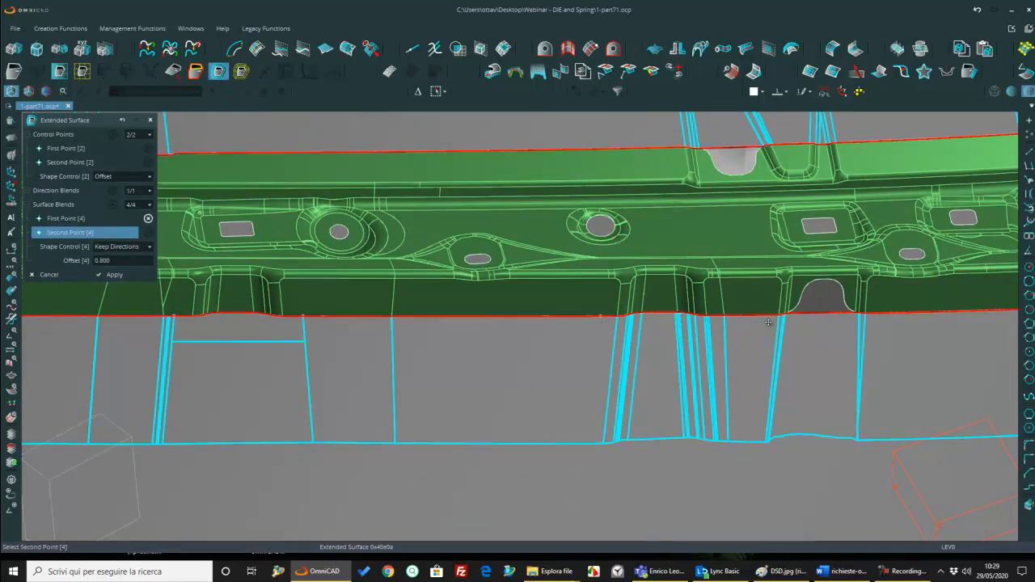
{"action": "left_click", "coordinate": [870, 326]}
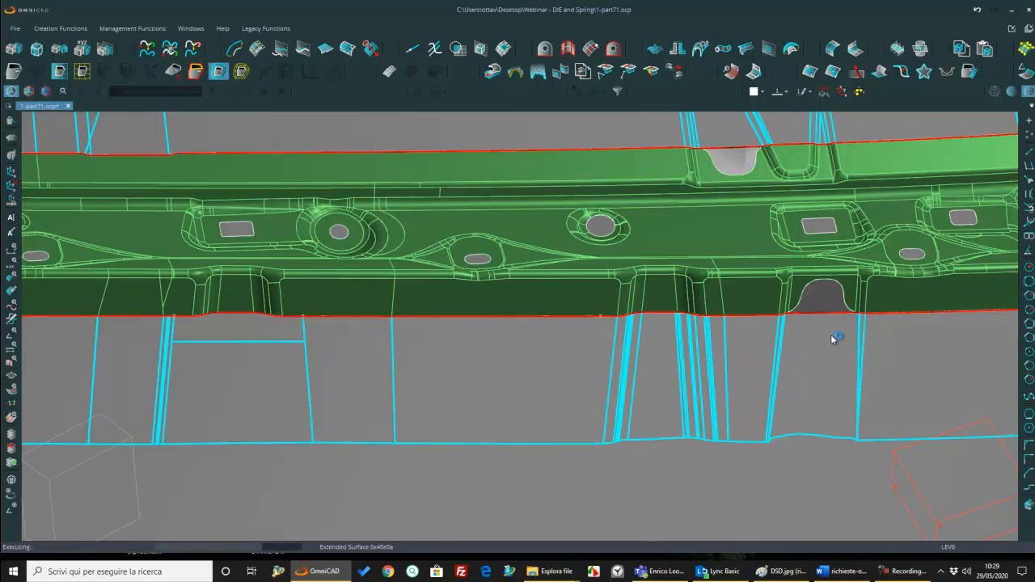
Step: Add surface blends across the last step of the lower edge and around the lower corner of the narrow end
{"action": "scroll", "coordinate": [785, 341], "scroll_direction": "down", "scroll_amount": 3}
{"action": "middle_click_drag", "start_coordinate": [760, 331], "coordinate": [588, 327]}
{"action": "left_click", "coordinate": [588, 327]}
{"action": "left_click", "coordinate": [678, 321]}
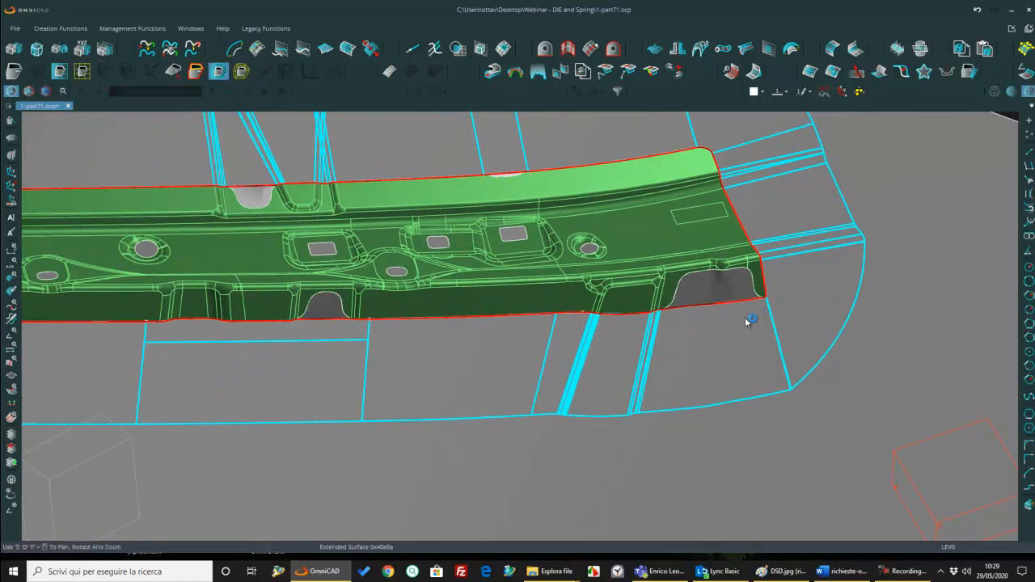
{"action": "left_click", "coordinate": [770, 306]}
{"action": "left_click", "coordinate": [773, 285]}
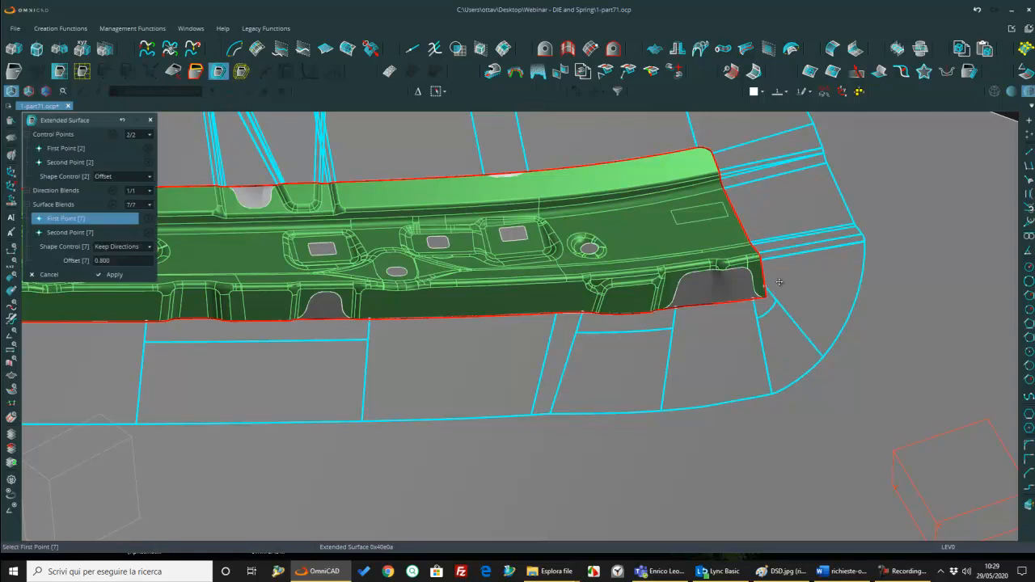
Step: Add a surface blend along the upper edge, spanning the filled notch and the adjacent recess near the narrow end
{"action": "scroll", "coordinate": [777, 283], "scroll_direction": "down", "scroll_amount": 3}
{"action": "scroll", "coordinate": [436, 270], "scroll_direction": "up", "scroll_amount": 5}
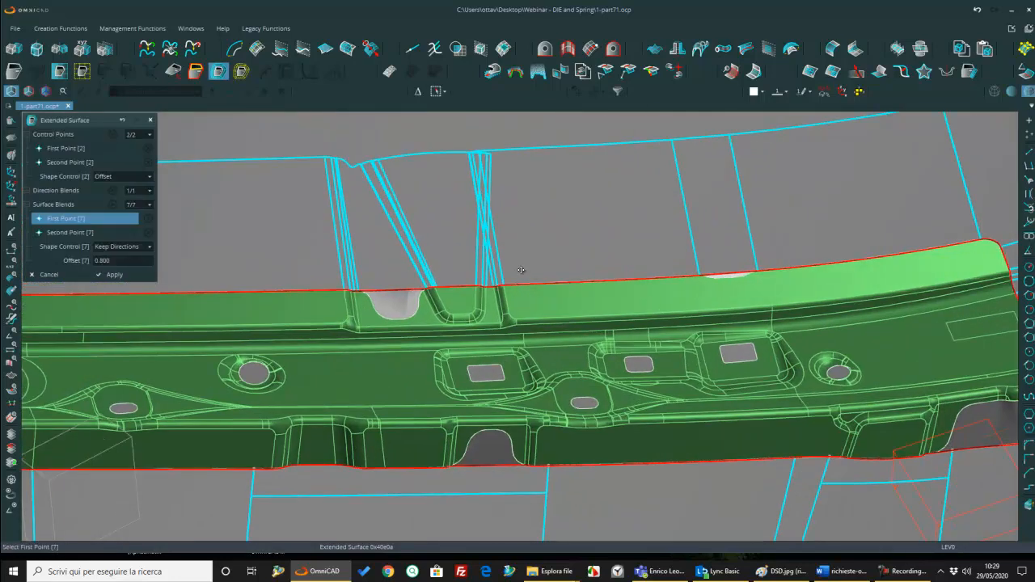
{"action": "left_click", "coordinate": [525, 276]}
{"action": "left_click", "coordinate": [327, 286]}
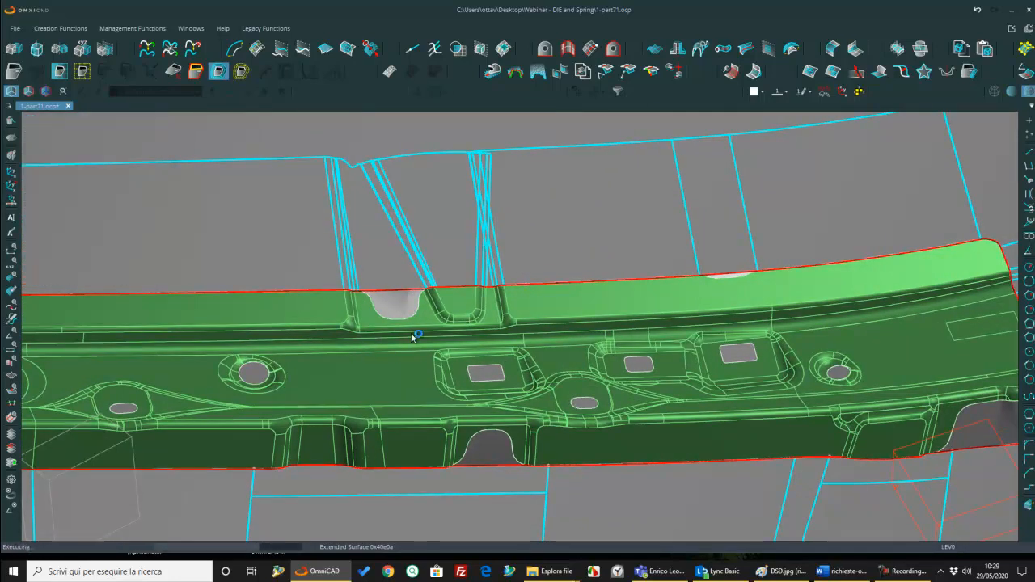
Step: Add a direction blend on the narrow end's edge, spanning the bend just below its rounded upper corner
{"action": "middle_click_drag", "start_coordinate": [655, 293], "coordinate": [465, 288]}
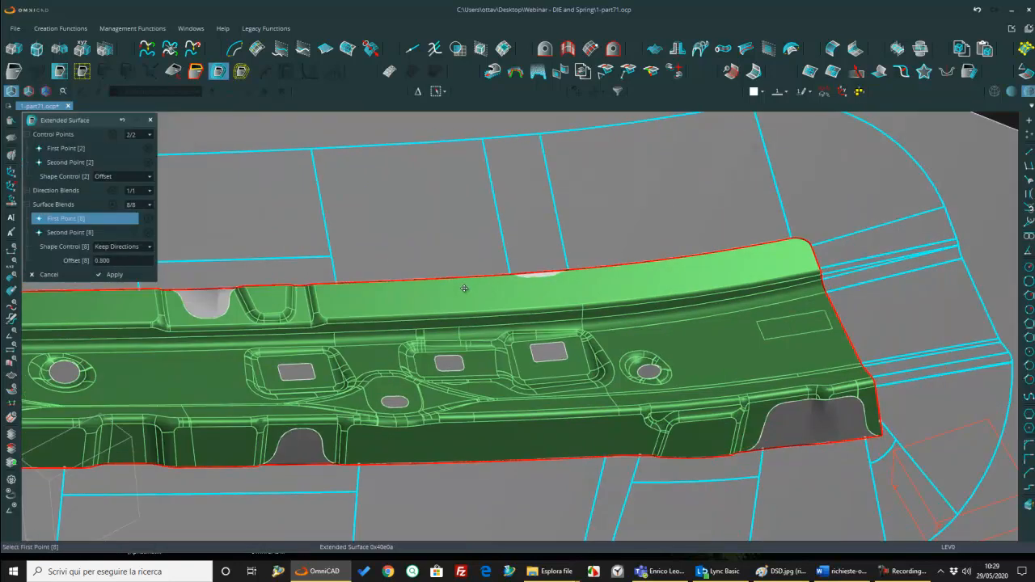
{"action": "scroll", "coordinate": [465, 288], "scroll_direction": "down", "scroll_amount": 1}
{"action": "scroll", "coordinate": [789, 288], "scroll_direction": "up", "scroll_amount": 2}
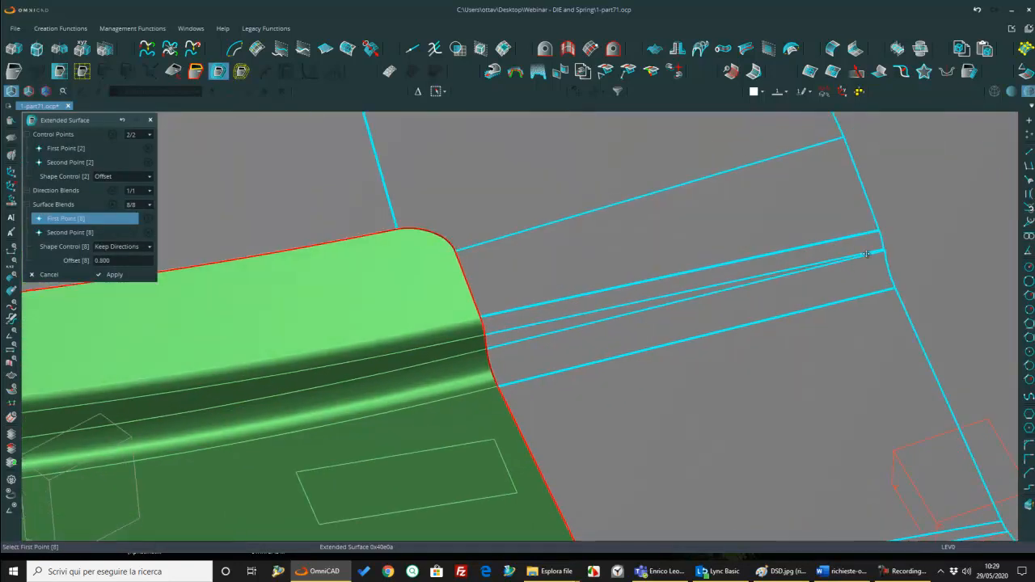
{"action": "scroll", "coordinate": [862, 259], "scroll_direction": "up", "scroll_amount": 2}
{"action": "scroll", "coordinate": [913, 247], "scroll_direction": "down", "scroll_amount": 1}
{"action": "scroll", "coordinate": [889, 255], "scroll_direction": "up", "scroll_amount": 1}
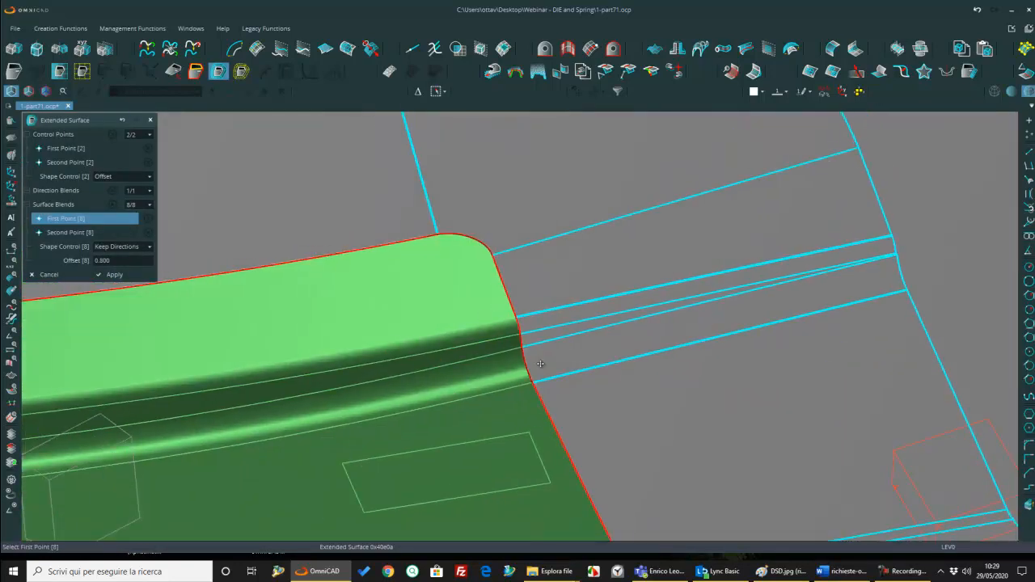
{"action": "scroll", "coordinate": [547, 377], "scroll_direction": "down", "scroll_amount": 2}
{"action": "middle_click_drag", "start_coordinate": [545, 377], "coordinate": [574, 372]}
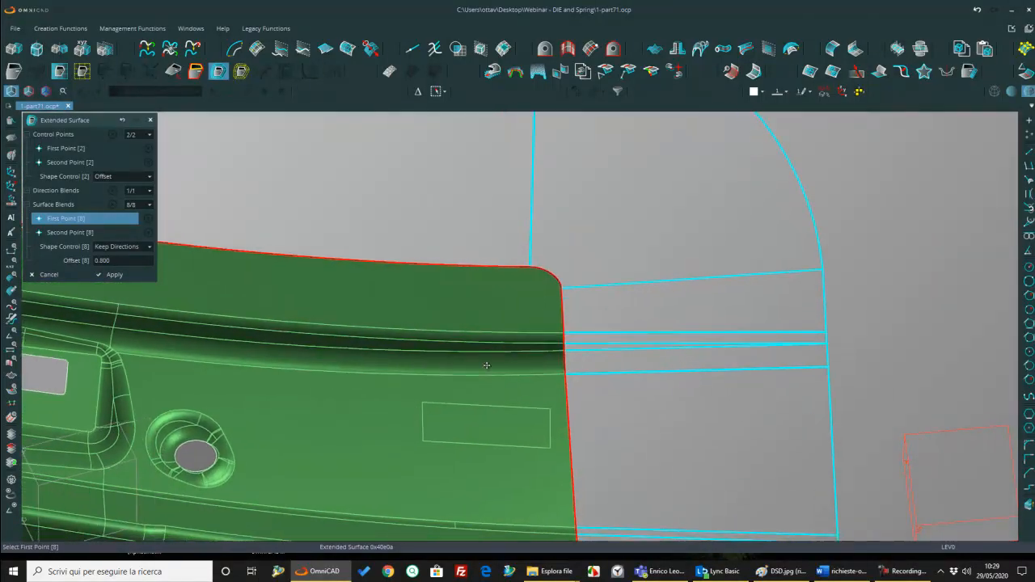
{"action": "left_click", "coordinate": [45, 191]}
{"action": "scroll", "coordinate": [561, 372], "scroll_direction": "up", "scroll_amount": 1}
{"action": "scroll", "coordinate": [561, 372], "scroll_direction": "up", "scroll_amount": 2}
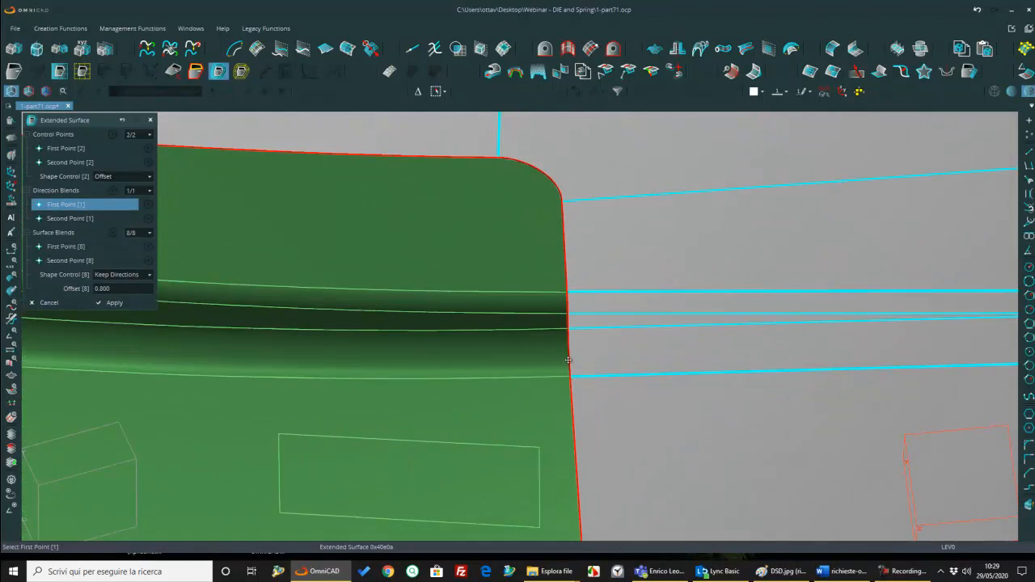
{"action": "left_click", "coordinate": [572, 358]}
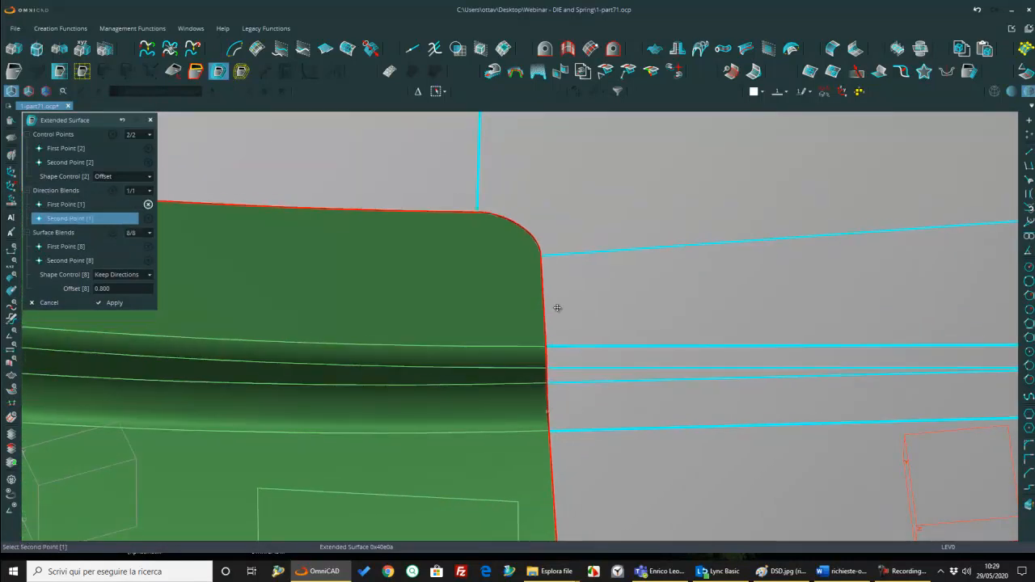
{"action": "left_click", "coordinate": [558, 324]}
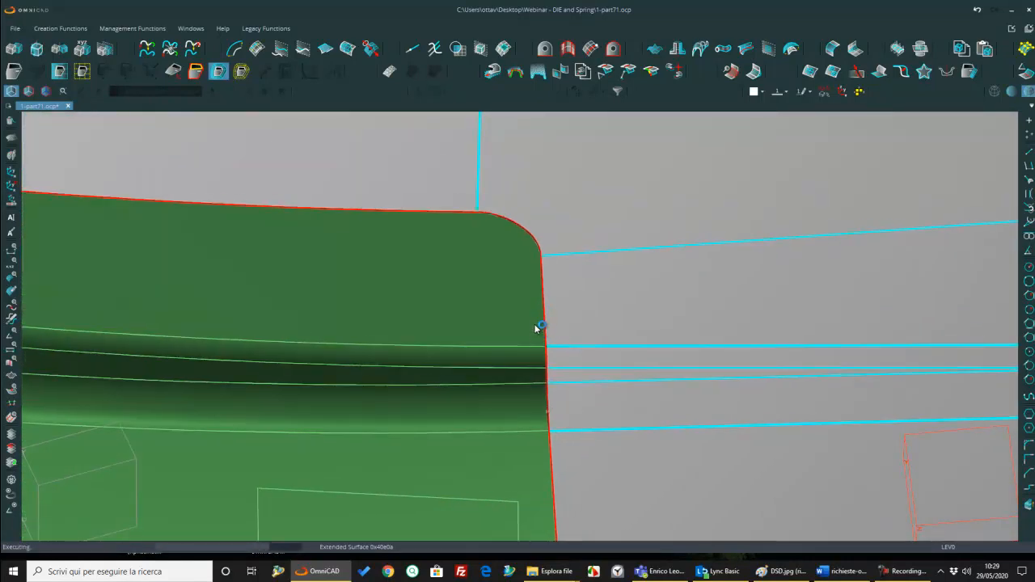
Step: Add a direction blend on the inner concave edge beside the D.S.D. origin, spanning the area where the extension lines cross
{"action": "scroll", "coordinate": [624, 346], "scroll_direction": "down", "scroll_amount": 5}
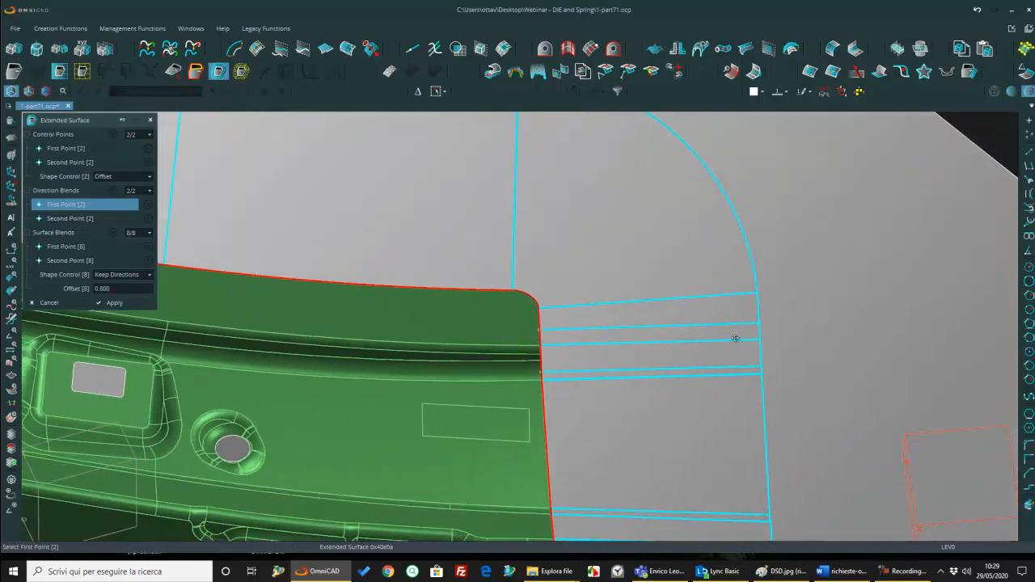
{"action": "middle_click_drag", "start_coordinate": [765, 348], "coordinate": [738, 354]}
{"action": "scroll", "coordinate": [761, 348], "scroll_direction": "down", "scroll_amount": 5}
{"action": "middle_click_drag", "start_coordinate": [425, 367], "coordinate": [966, 358]}
{"action": "scroll", "coordinate": [482, 346], "scroll_direction": "up", "scroll_amount": 3}
{"action": "middle_click_drag", "start_coordinate": [421, 337], "coordinate": [536, 358]}
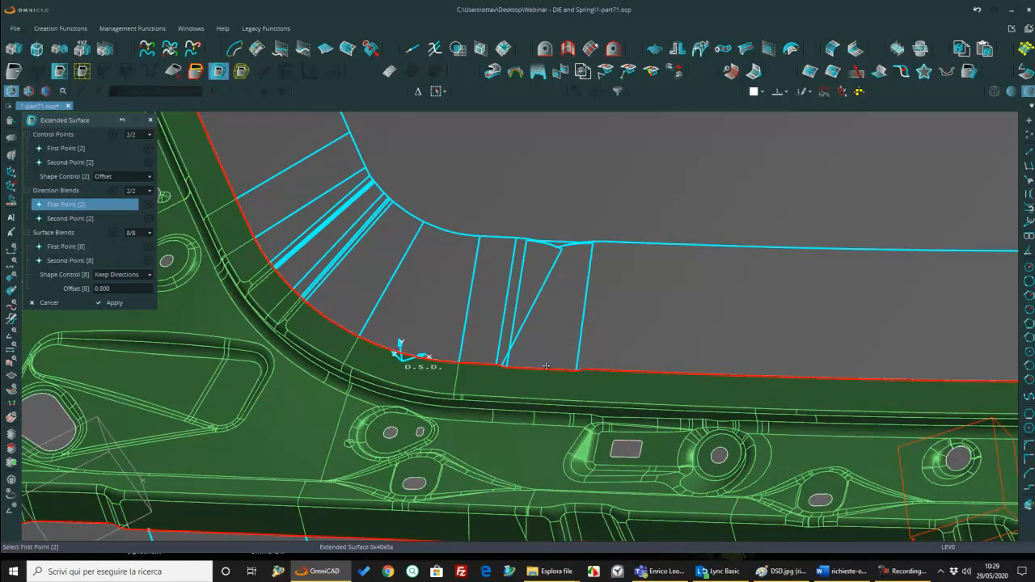
{"action": "scroll", "coordinate": [548, 362], "scroll_direction": "up", "scroll_amount": 3}
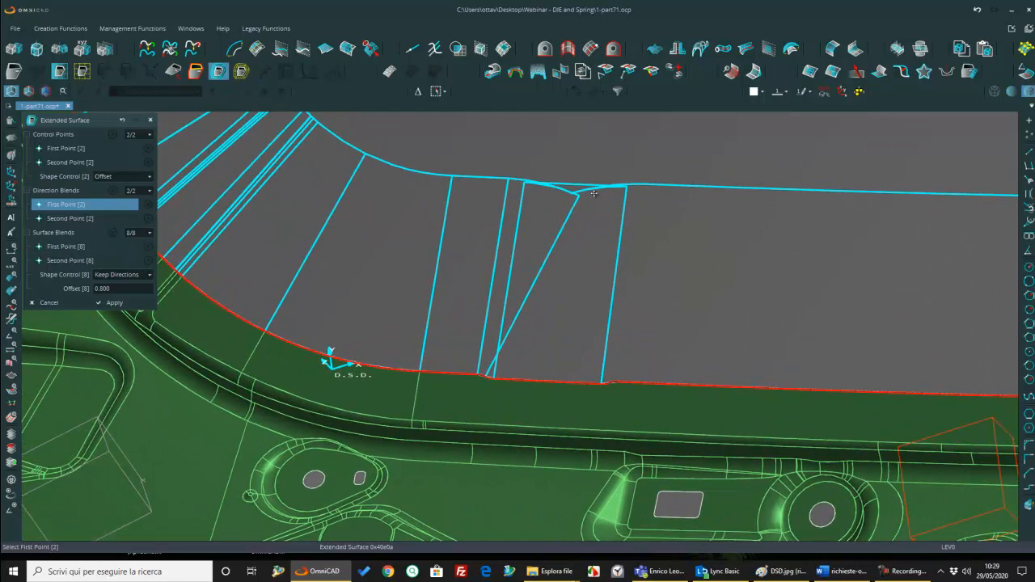
{"action": "scroll", "coordinate": [594, 193], "scroll_direction": "down", "scroll_amount": 3}
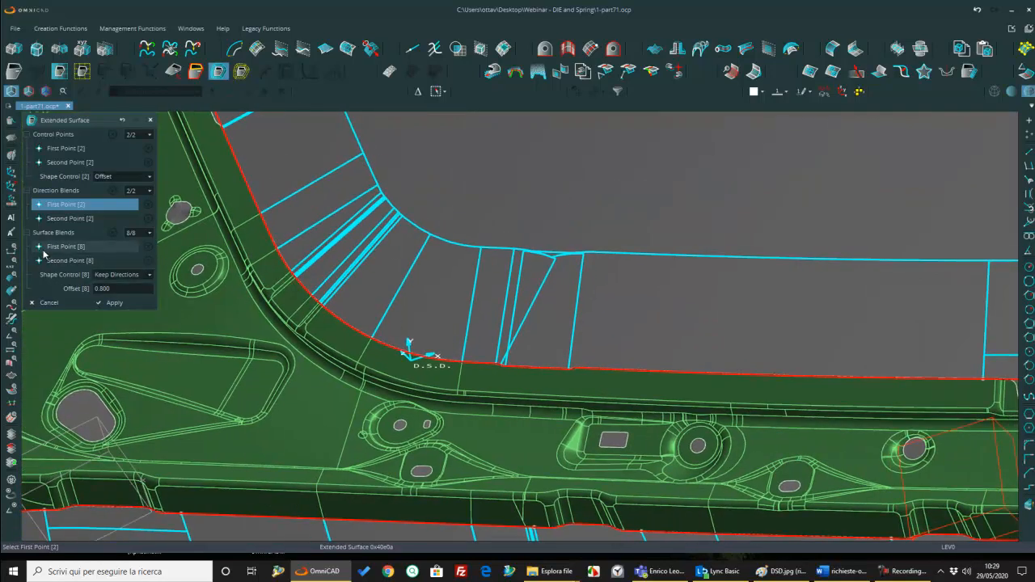
{"action": "left_click", "coordinate": [44, 249]}
{"action": "left_click", "coordinate": [76, 209]}
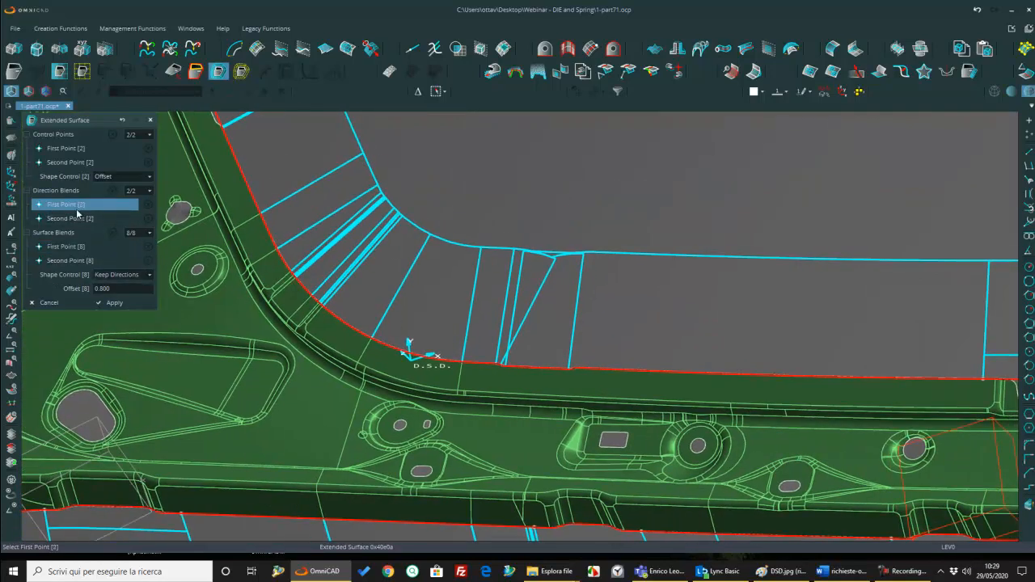
{"action": "left_click", "coordinate": [617, 357]}
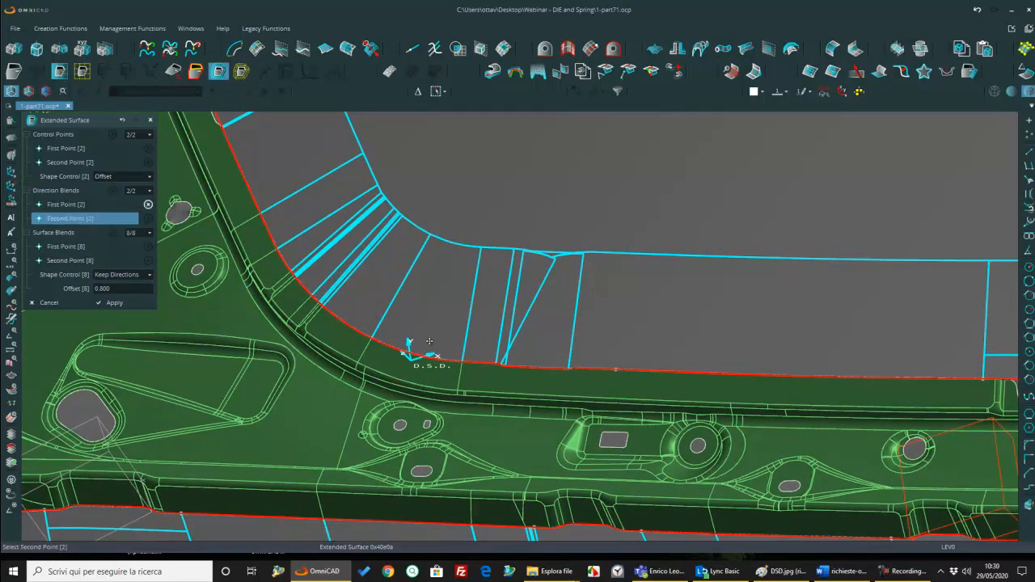
{"action": "left_click", "coordinate": [480, 357]}
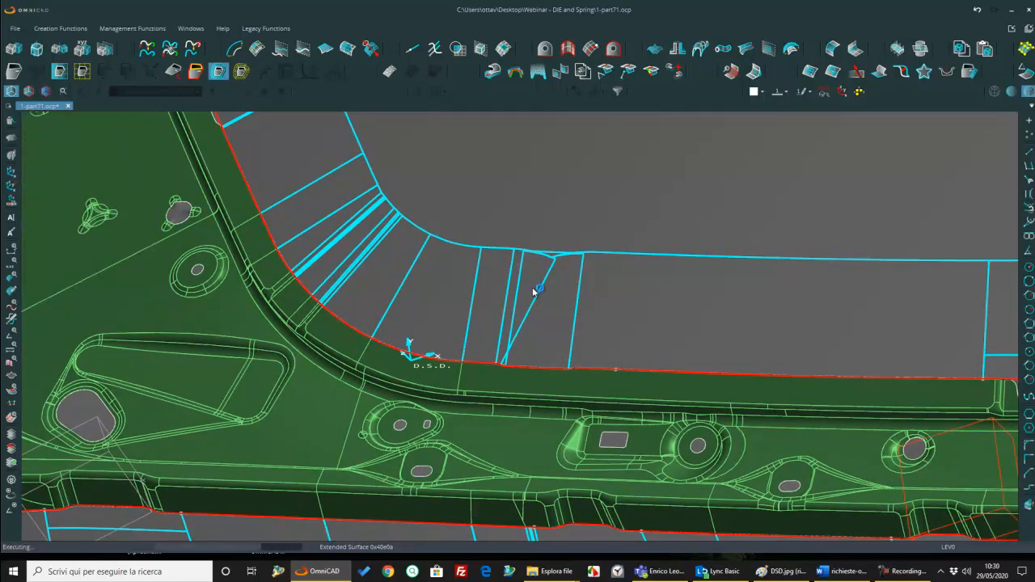
Step: Add a surface blend on the inner concave edge, spanning the narrow strips in the bend toward the wide end
{"action": "middle_click_drag", "start_coordinate": [582, 371], "coordinate": [748, 403]}
{"action": "middle_click_drag", "start_coordinate": [546, 351], "coordinate": [470, 338]}
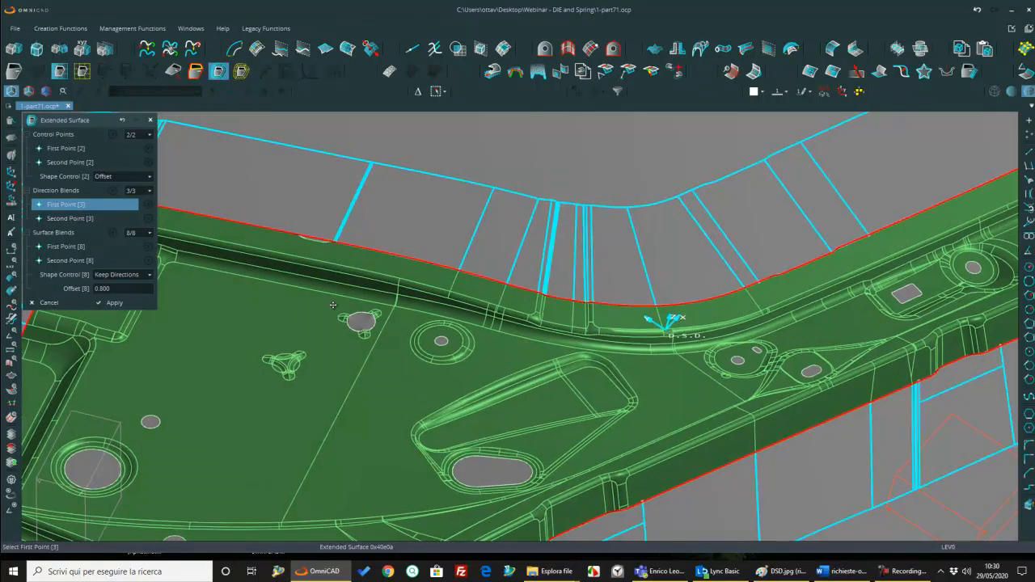
{"action": "left_click", "coordinate": [80, 248]}
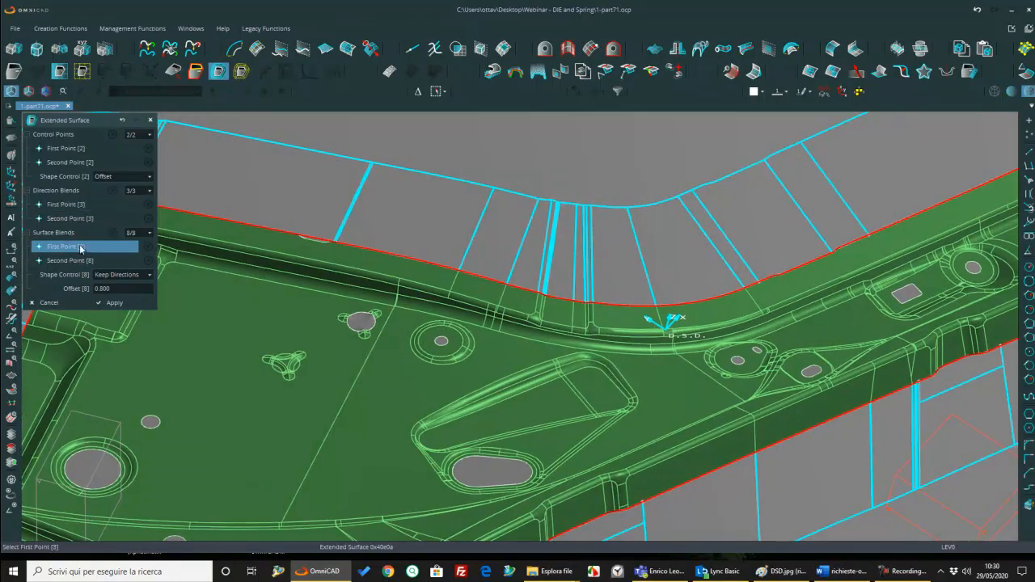
{"action": "left_click", "coordinate": [619, 289]}
{"action": "left_click", "coordinate": [527, 282]}
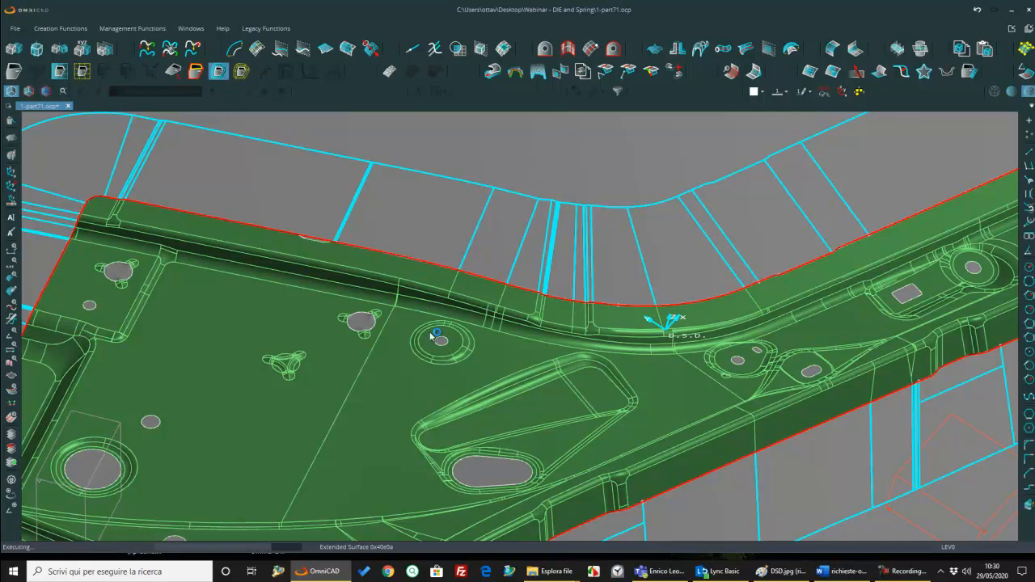
Step: Add a surface blend across the small recess near the wide end's lower corner and apply the extended surface
{"action": "middle_click_drag", "start_coordinate": [307, 319], "coordinate": [558, 294]}
{"action": "scroll", "coordinate": [558, 294], "scroll_direction": "down", "scroll_amount": 4}
{"action": "scroll", "coordinate": [410, 345], "scroll_direction": "up", "scroll_amount": 5}
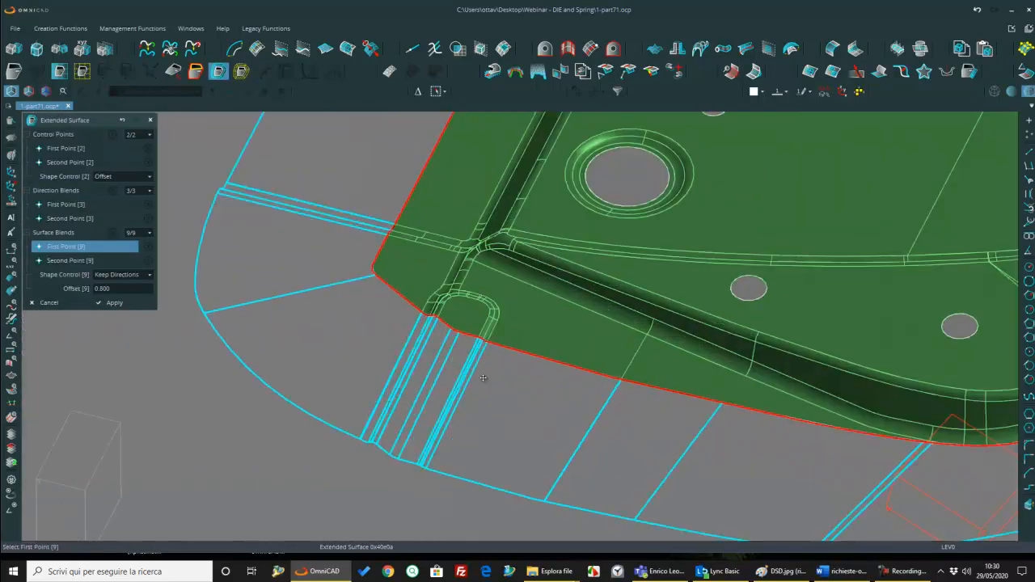
{"action": "left_click", "coordinate": [398, 311]}
{"action": "left_click", "coordinate": [497, 347]}
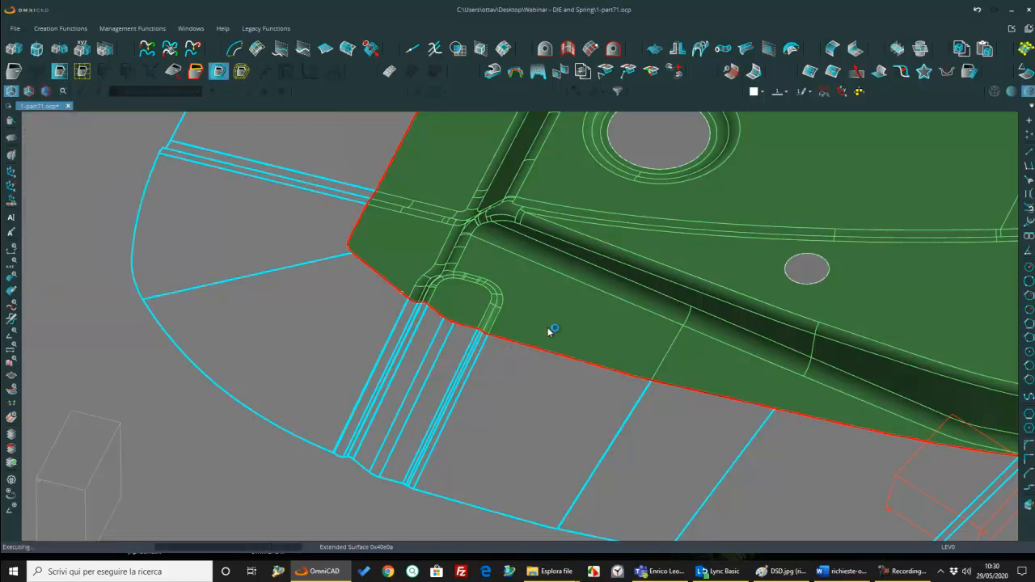
{"action": "scroll", "coordinate": [537, 326], "scroll_direction": "down", "scroll_amount": 10}
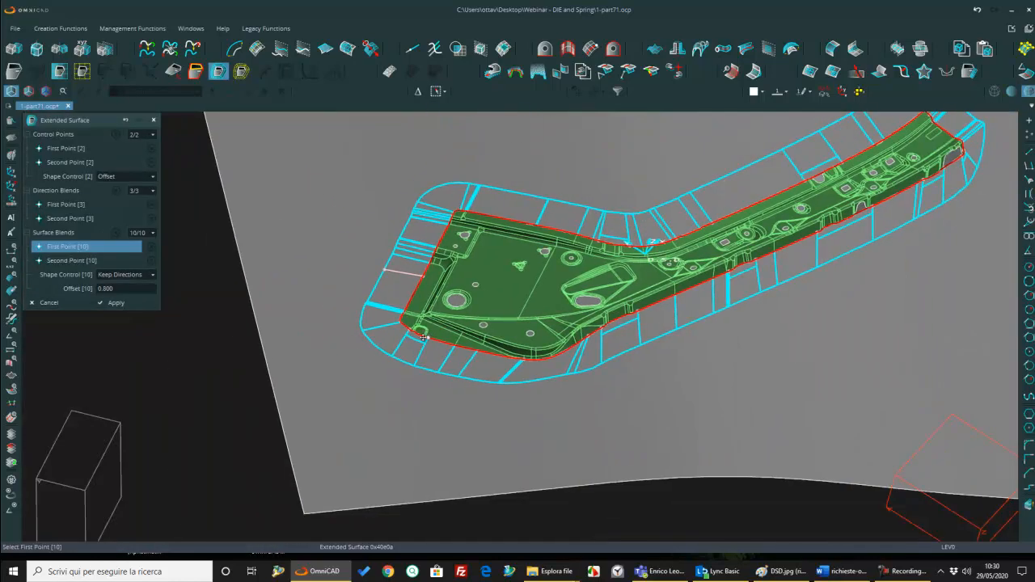
{"action": "left_click", "coordinate": [116, 303]}
Step: Align the view to the XY plane of the D.S.D. system and examine the extended surface around the part
{"action": "mouse_move", "coordinate": [343, 324]}
{"action": "middle_mouse_down"}
{"action": "mouse_move", "coordinate": [512, 324]}
{"action": "mouse_move", "coordinate": [493, 308]}
{"action": "middle_mouse_up"}
{"action": "scroll", "coordinate": [513, 315], "scroll_direction": "down", "scroll_amount": 3}
{"action": "scroll", "coordinate": [511, 314], "scroll_direction": "up", "scroll_amount": 3}
{"action": "scroll", "coordinate": [493, 304], "scroll_direction": "down", "scroll_amount": 2}
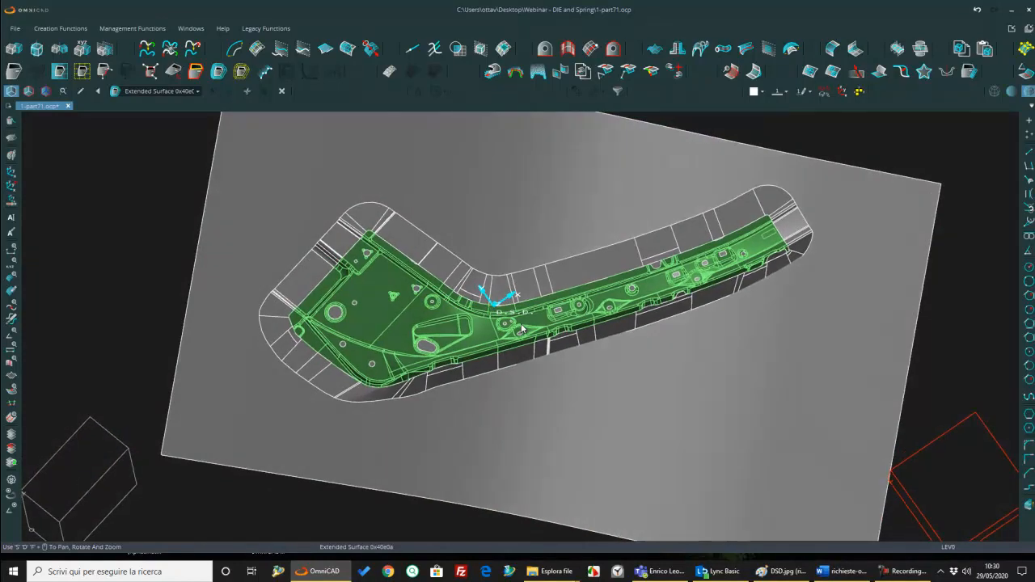
{"action": "left_click", "coordinate": [857, 93]}
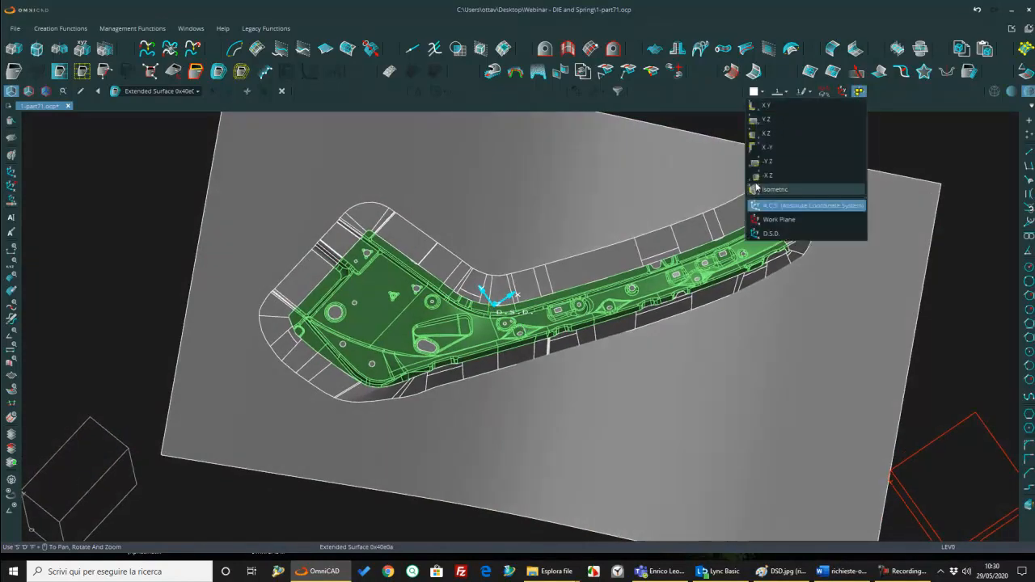
{"action": "left_click", "coordinate": [770, 235]}
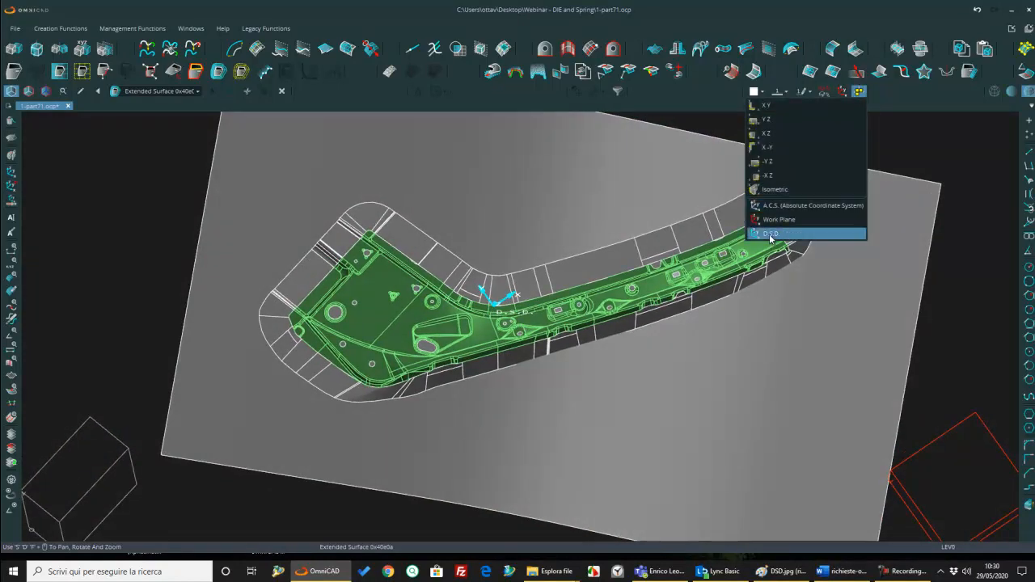
{"action": "left_click", "coordinate": [766, 105]}
{"action": "scroll", "coordinate": [484, 336], "scroll_direction": "up", "scroll_amount": 4}
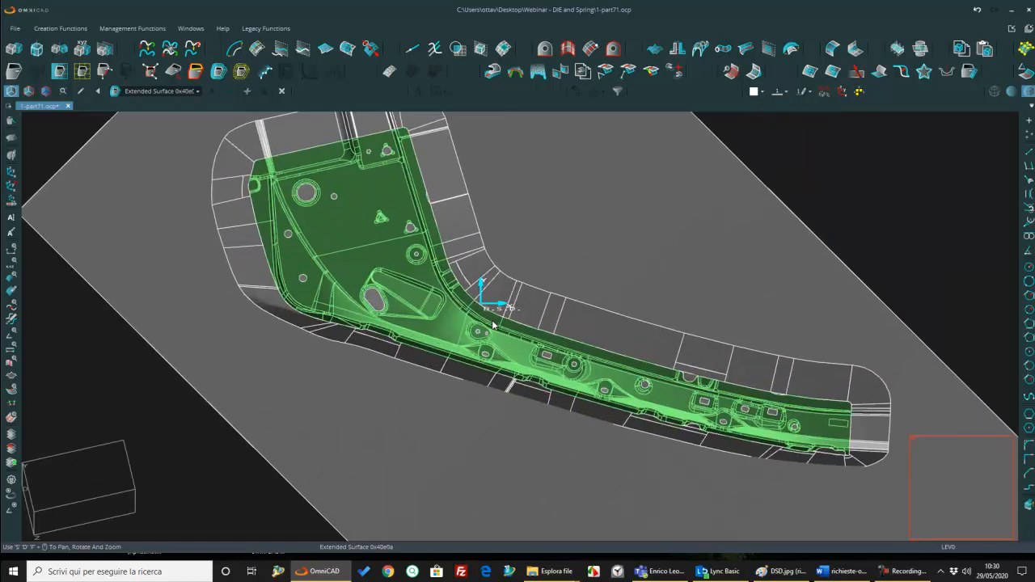
{"action": "middle_click_drag", "start_coordinate": [434, 361], "coordinate": [418, 334]}
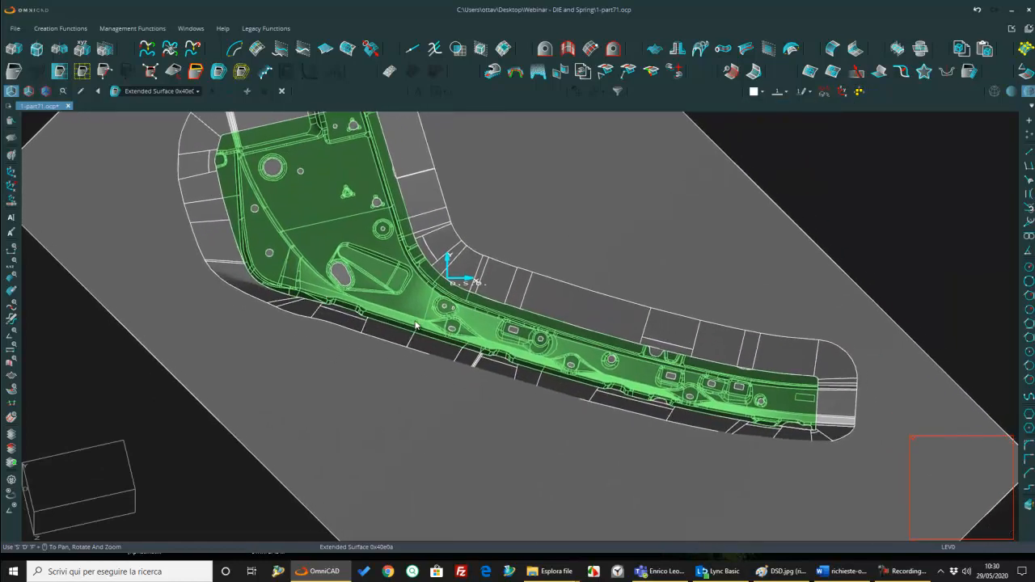
{"action": "scroll", "coordinate": [412, 315], "scroll_direction": "down", "scroll_amount": 2}
{"action": "scroll", "coordinate": [504, 354], "scroll_direction": "up", "scroll_amount": 3}
{"action": "scroll", "coordinate": [496, 356], "scroll_direction": "down", "scroll_amount": 3}
{"action": "scroll", "coordinate": [531, 374], "scroll_direction": "up", "scroll_amount": 1}
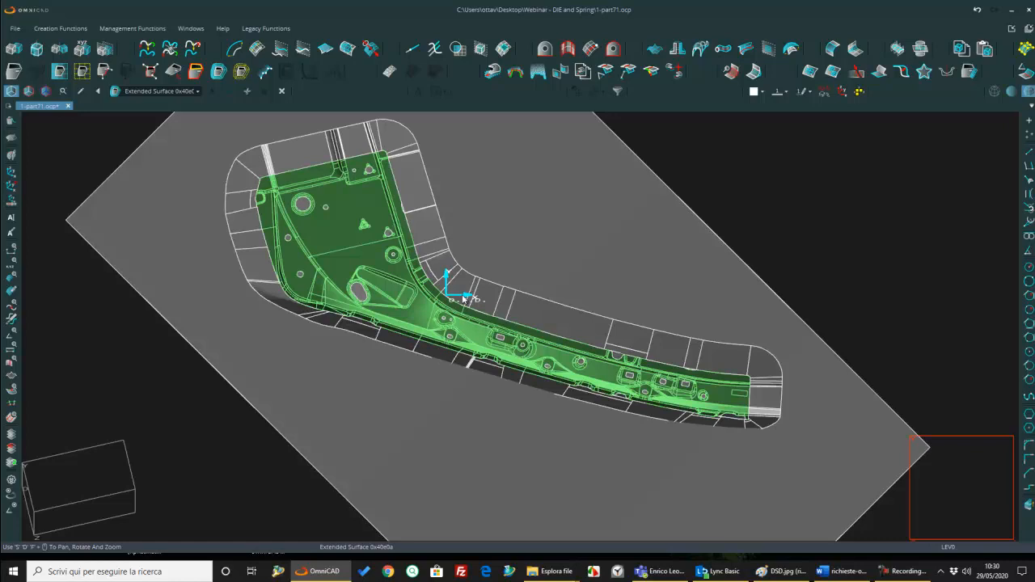
Step: Define an addendum region along the shorter boundary side, from the wide end's outer edge to the narrow end's edge, with outward directions
{"action": "scroll", "coordinate": [478, 366], "scroll_direction": "up", "scroll_amount": 3}
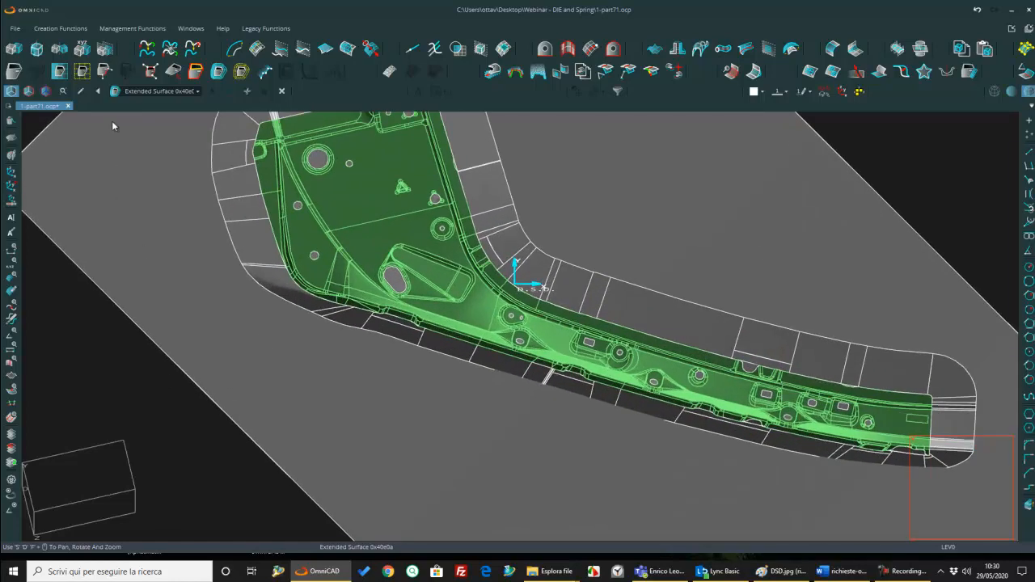
{"action": "left_click", "coordinate": [105, 72]}
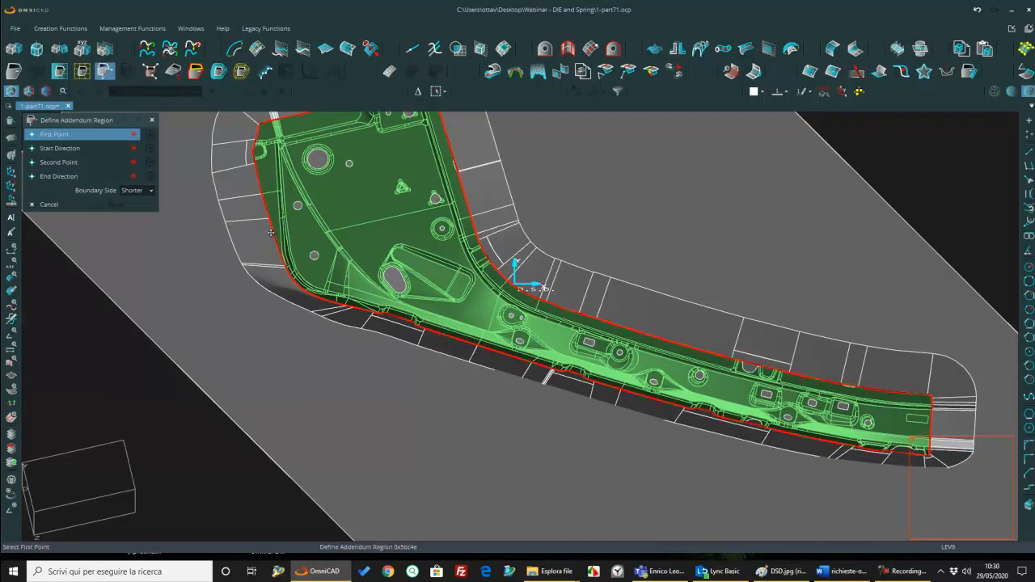
{"action": "left_click", "coordinate": [267, 229]}
{"action": "left_click", "coordinate": [199, 233]}
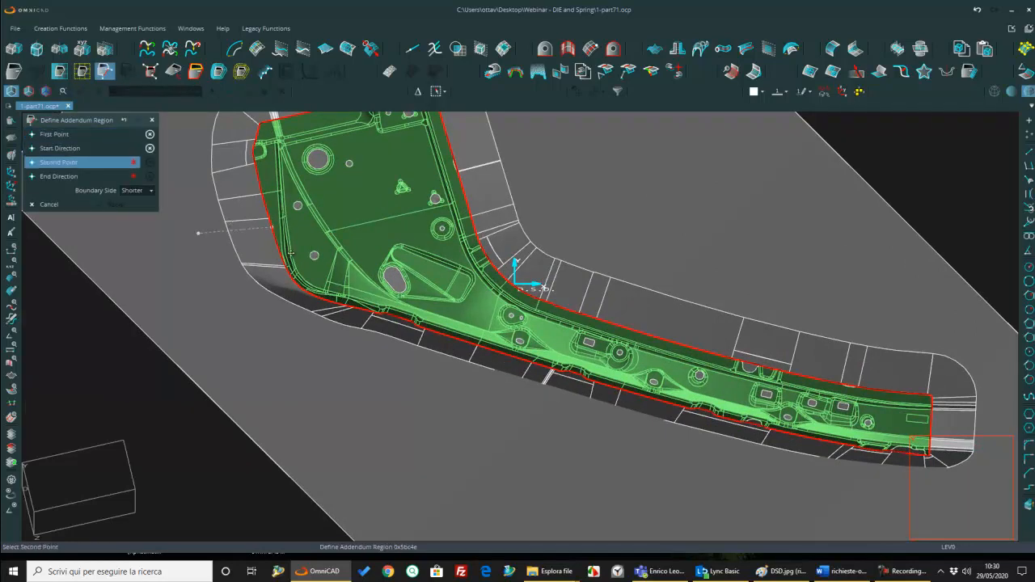
{"action": "scroll", "coordinate": [219, 224], "scroll_direction": "down", "scroll_amount": 5}
{"action": "scroll", "coordinate": [511, 289], "scroll_direction": "up", "scroll_amount": 8}
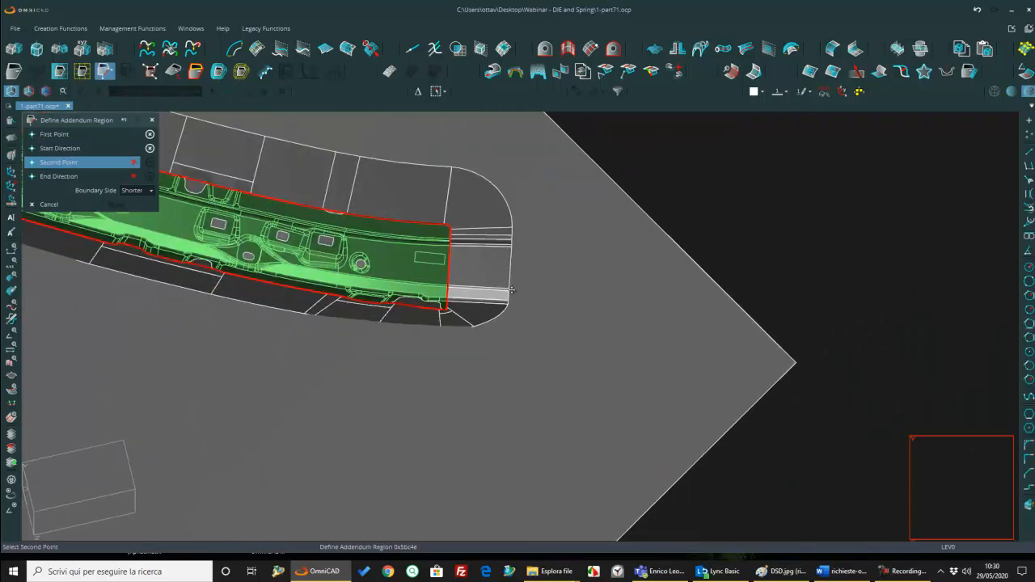
{"action": "left_click", "coordinate": [449, 278]}
{"action": "left_click", "coordinate": [542, 285]}
{"action": "scroll", "coordinate": [543, 285], "scroll_direction": "down", "scroll_amount": 5}
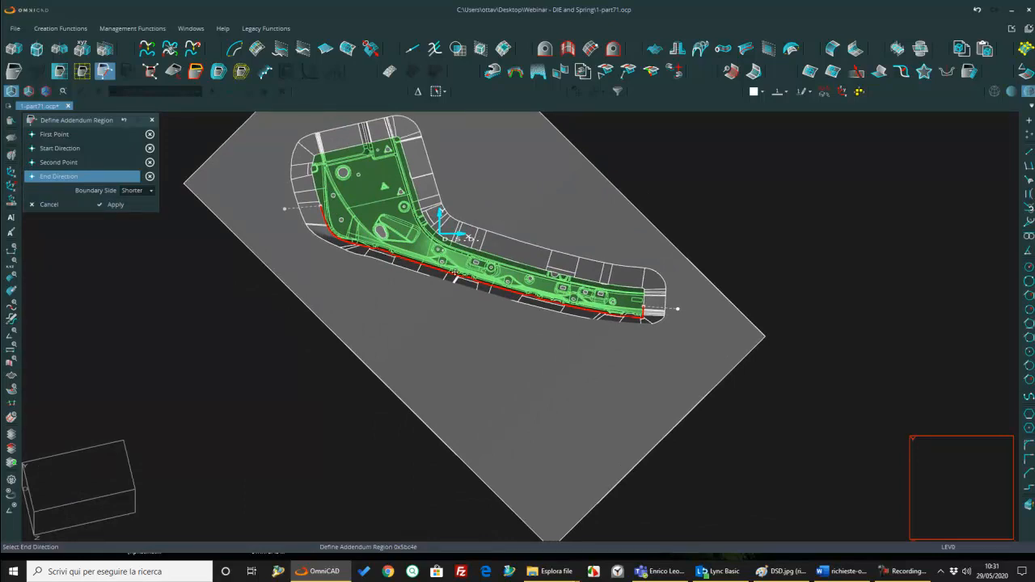
{"action": "middle_click_drag", "start_coordinate": [478, 284], "coordinate": [497, 316]}
{"action": "scroll", "coordinate": [513, 312], "scroll_direction": "up", "scroll_amount": 2}
{"action": "key", "text": "Escape"}
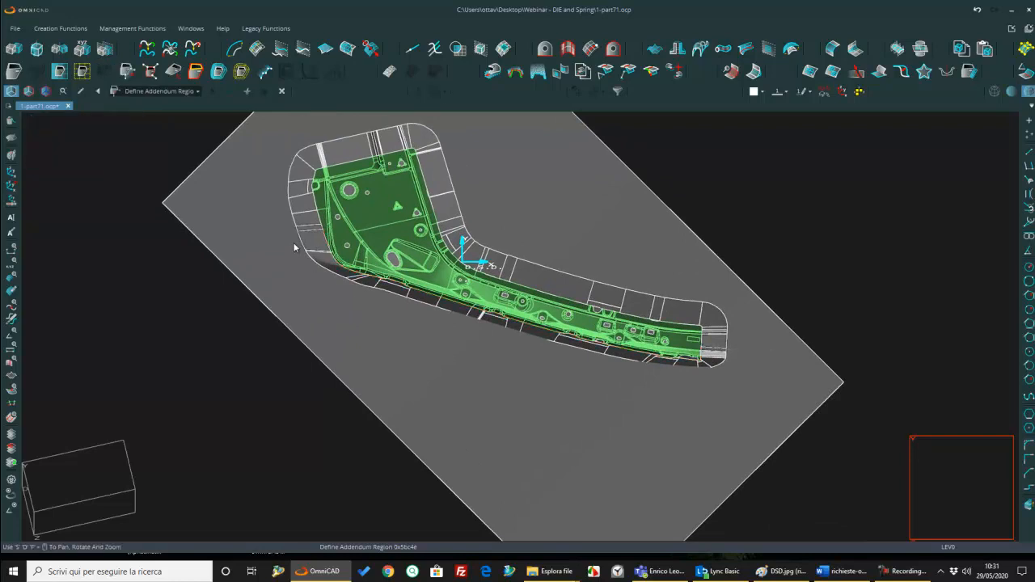
Step: Define two control planes crossing the addendum region's long lower edge, one toward the wide end and one toward the narrow end
{"action": "left_click", "coordinate": [151, 72]}
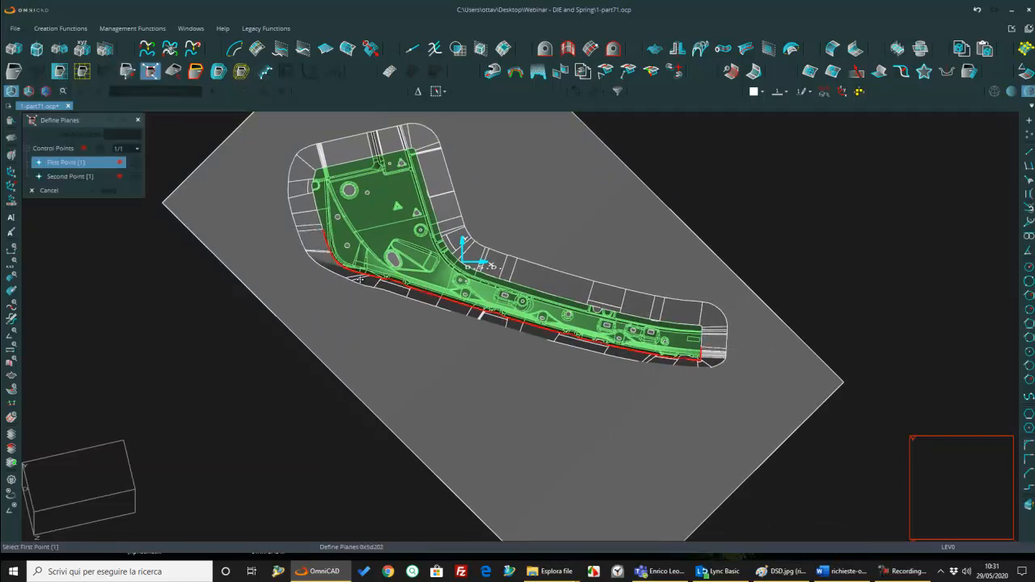
{"action": "left_click", "coordinate": [419, 301]}
{"action": "left_click", "coordinate": [407, 338]}
{"action": "left_click", "coordinate": [623, 355]}
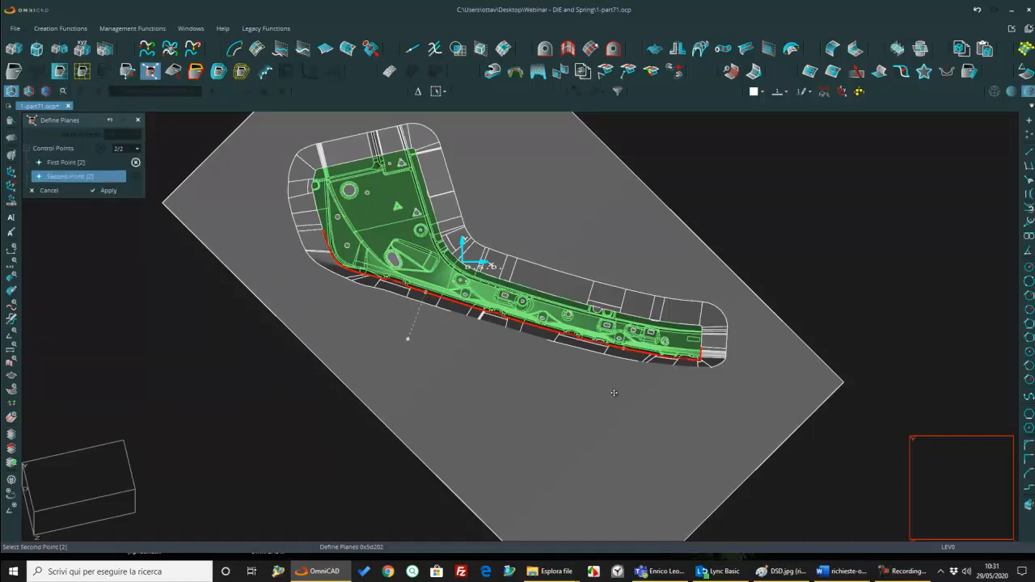
{"action": "left_click", "coordinate": [615, 392]}
{"action": "key", "text": "Return"}
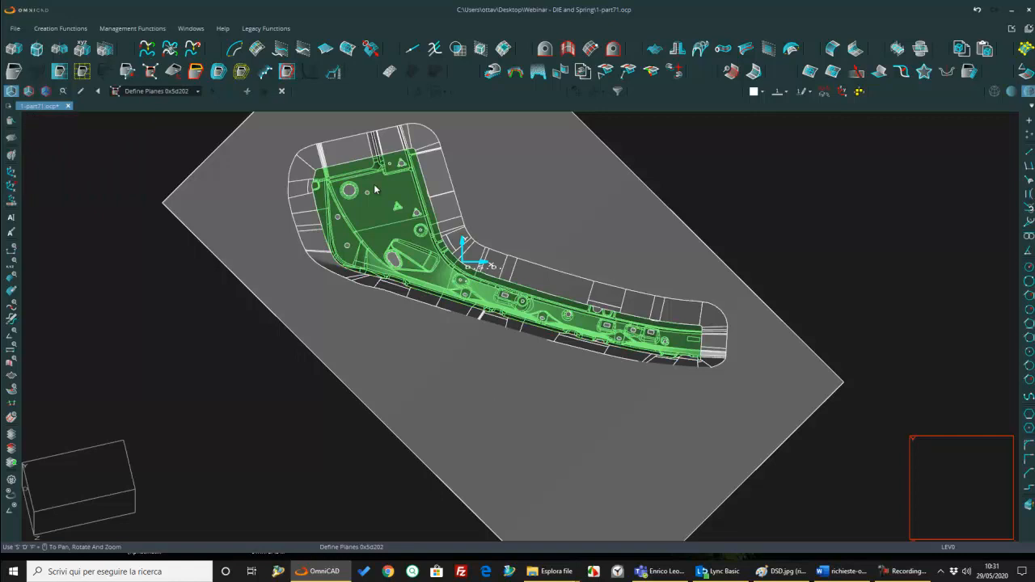
Step: Start an addendum face on the defined region and examine its preview profile around the part and at the control planes
{"action": "left_click", "coordinate": [332, 71]}
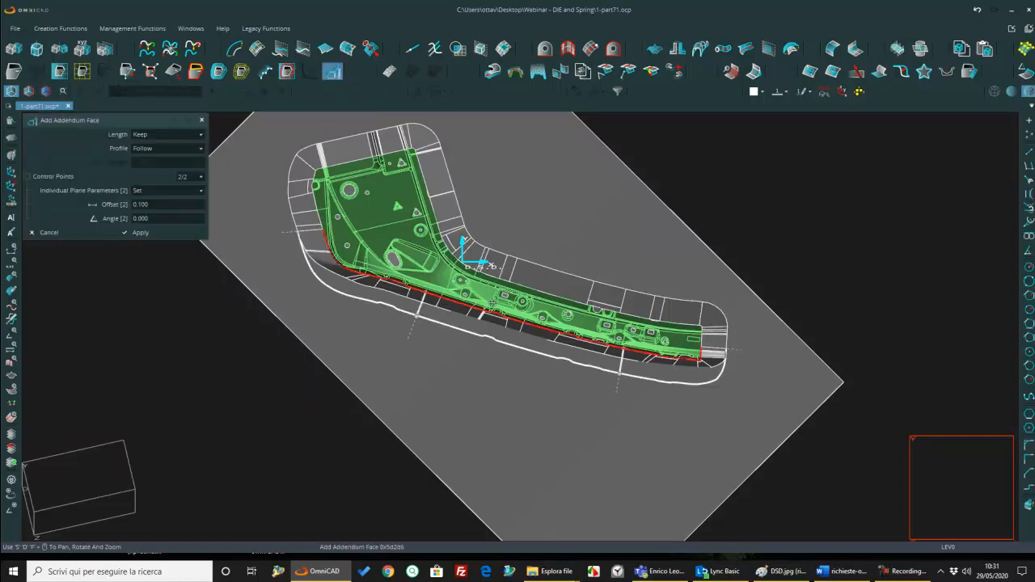
{"action": "middle_click_drag", "start_coordinate": [550, 335], "coordinate": [671, 335]}
{"action": "scroll", "coordinate": [599, 356], "scroll_direction": "up", "scroll_amount": 5}
{"action": "scroll", "coordinate": [598, 356], "scroll_direction": "down", "scroll_amount": 3}
{"action": "middle_click_drag", "start_coordinate": [599, 356], "coordinate": [598, 311]}
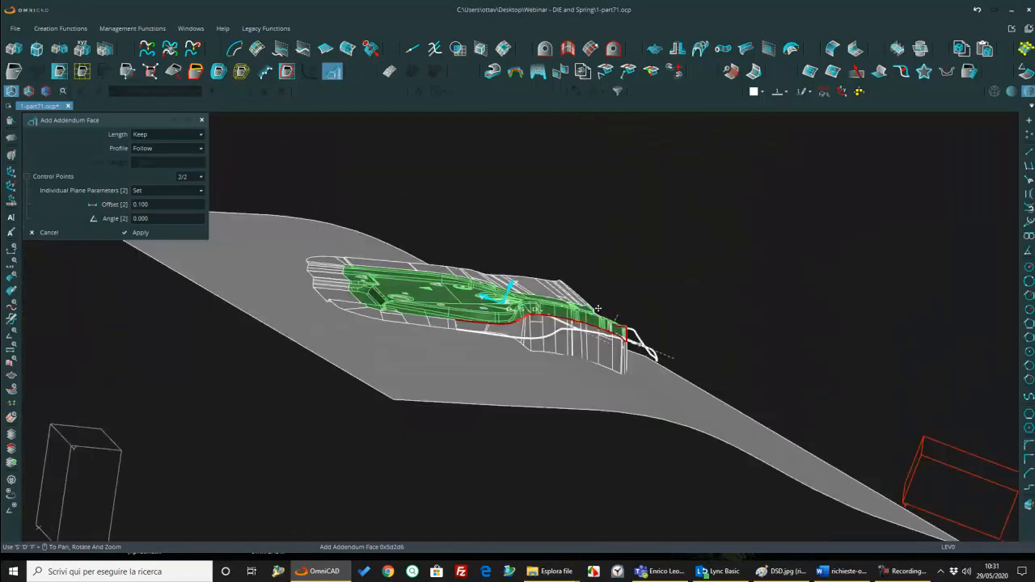
{"action": "scroll", "coordinate": [613, 311], "scroll_direction": "up", "scroll_amount": 5}
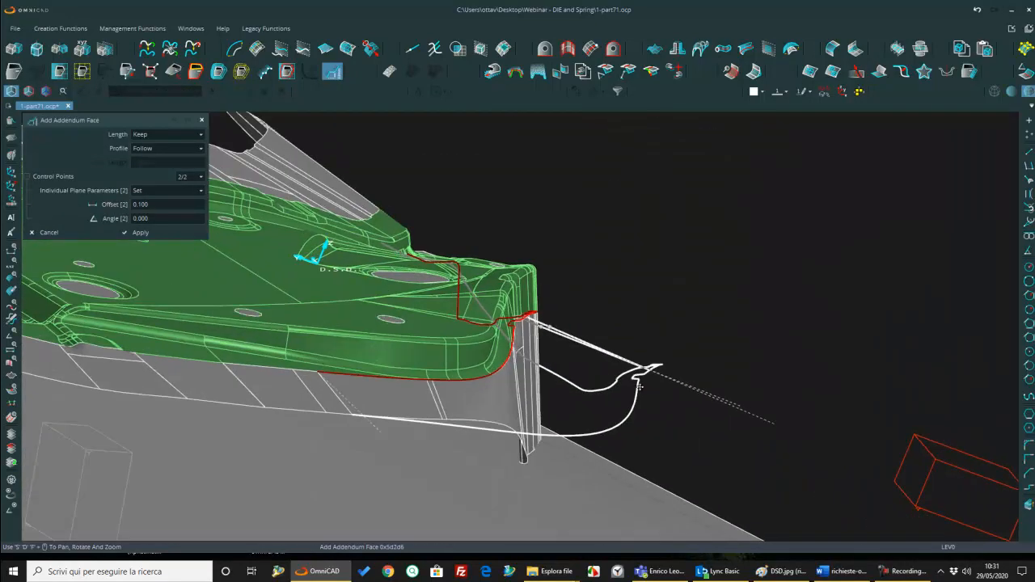
{"action": "scroll", "coordinate": [564, 371], "scroll_direction": "up", "scroll_amount": 2}
{"action": "middle_click_drag", "start_coordinate": [564, 371], "coordinate": [873, 325]}
{"action": "scroll", "coordinate": [443, 346], "scroll_direction": "up", "scroll_amount": 5}
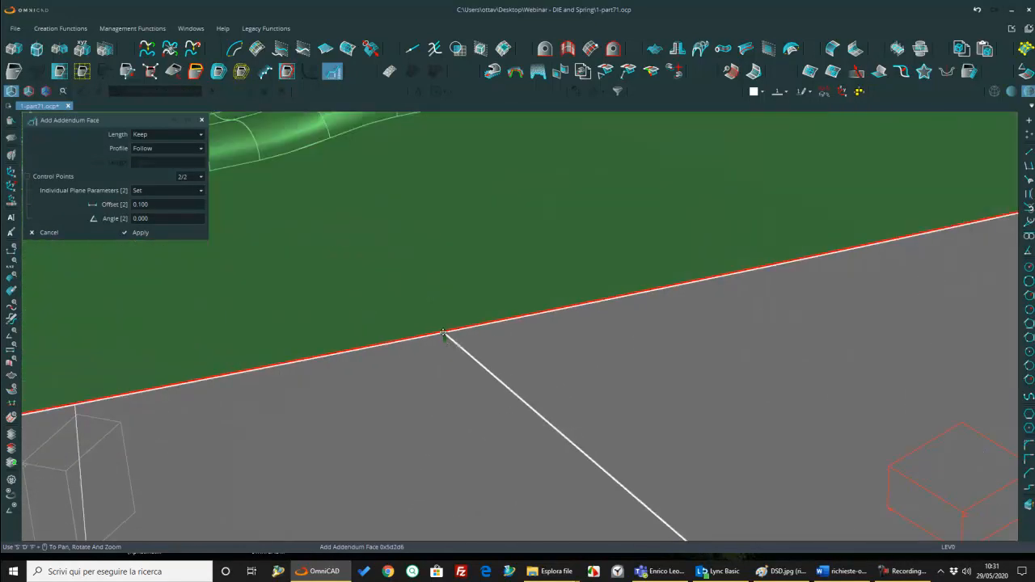
{"action": "scroll", "coordinate": [441, 345], "scroll_direction": "down", "scroll_amount": 5}
{"action": "scroll", "coordinate": [442, 345], "scroll_direction": "down", "scroll_amount": 4}
{"action": "middle_click_drag", "start_coordinate": [441, 345], "coordinate": [835, 273]}
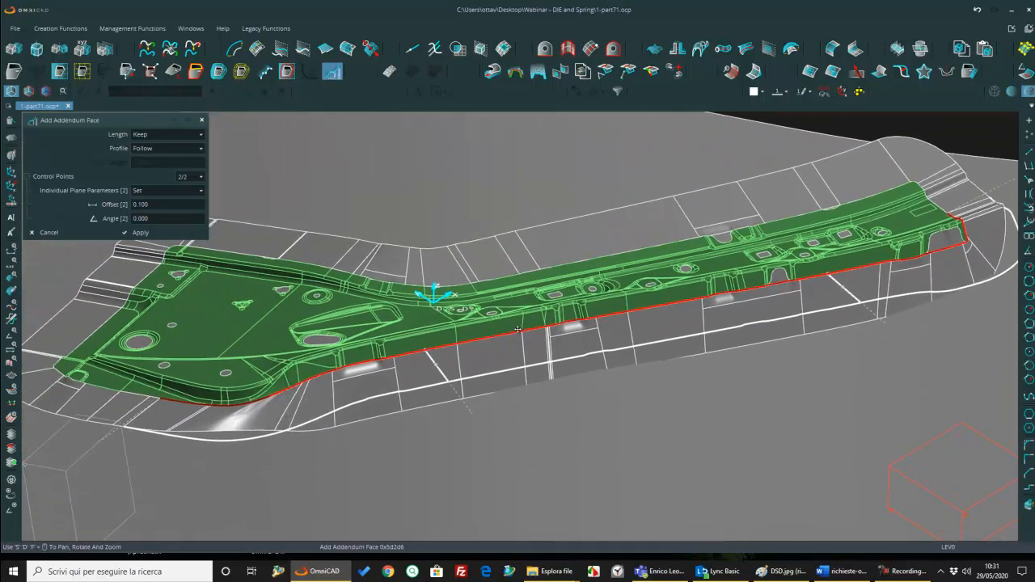
Step: Set the addendum face's offset at the first control point to 20
{"action": "left_click", "coordinate": [191, 177]}
{"action": "left_click", "coordinate": [202, 190]}
{"action": "left_click", "coordinate": [167, 206]}
{"action": "type", "text": "20"}
{"action": "key", "text": "Return"}
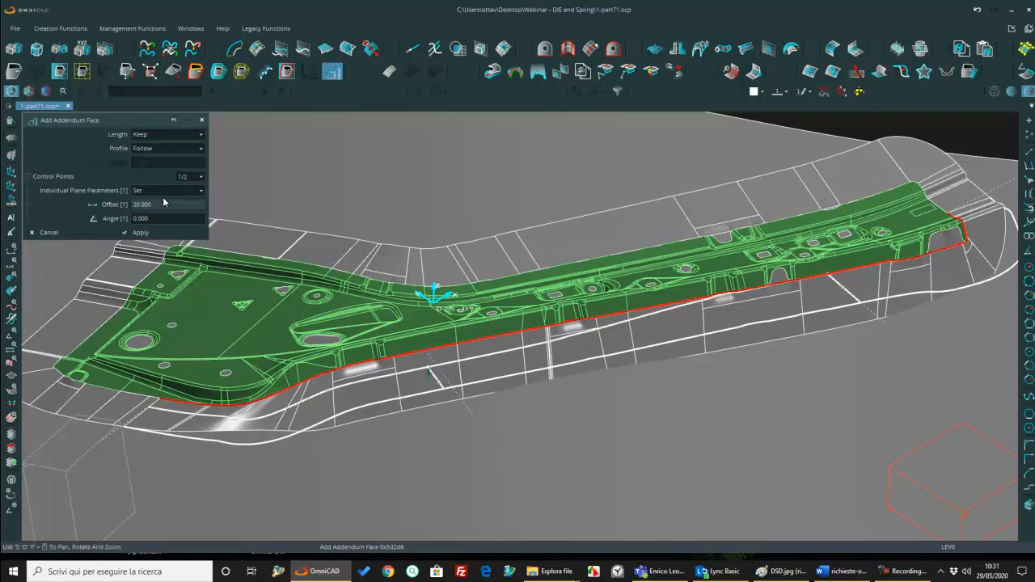
Step: Set the offset at the second control point to 20 and apply the addendum face
{"action": "left_click", "coordinate": [201, 179]}
{"action": "left_click", "coordinate": [203, 202]}
{"action": "left_click", "coordinate": [158, 207]}
{"action": "type", "text": "20"}
{"action": "key", "text": "Return"}
{"action": "scroll", "coordinate": [669, 362], "scroll_direction": "down", "scroll_amount": 2}
{"action": "middle_click_drag", "start_coordinate": [669, 361], "coordinate": [617, 430]}
{"action": "left_click", "coordinate": [140, 233]}
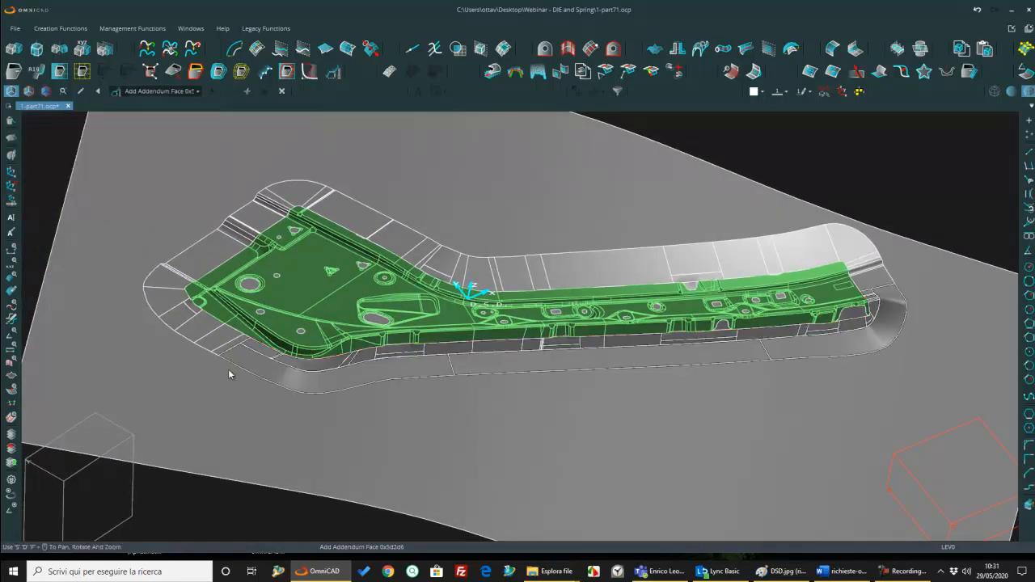
Step: Reshape the addendum's outer edge with a curved section between two points around the wide-end corner, using Do not Project
{"action": "middle_click_drag", "start_coordinate": [574, 366], "coordinate": [500, 383]}
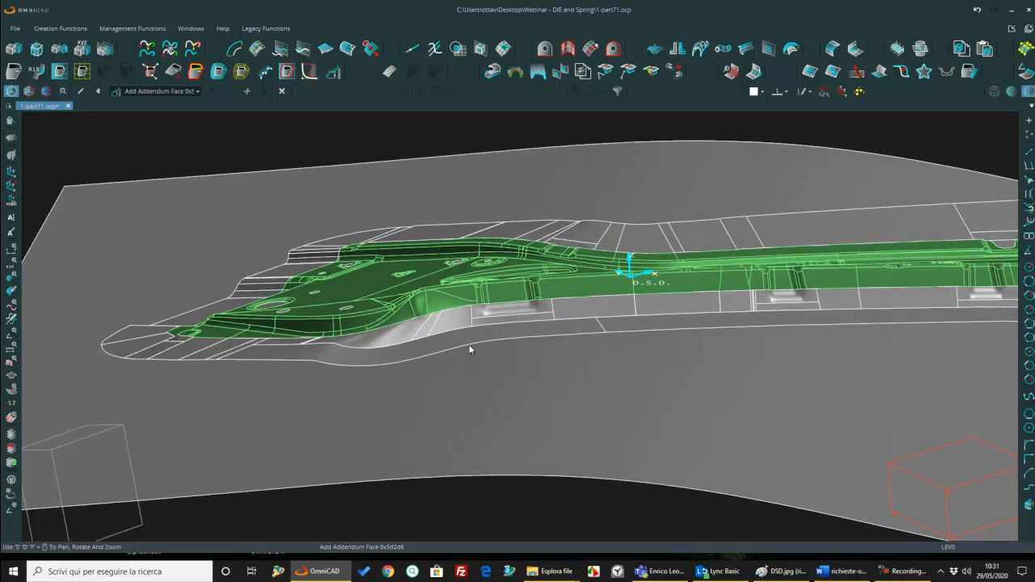
{"action": "middle_click_drag", "start_coordinate": [305, 362], "coordinate": [309, 357]}
{"action": "mouse_move", "coordinate": [457, 343]}
{"action": "middle_mouse_down"}
{"action": "mouse_move", "coordinate": [465, 333]}
{"action": "mouse_move", "coordinate": [467, 342]}
{"action": "middle_mouse_up"}
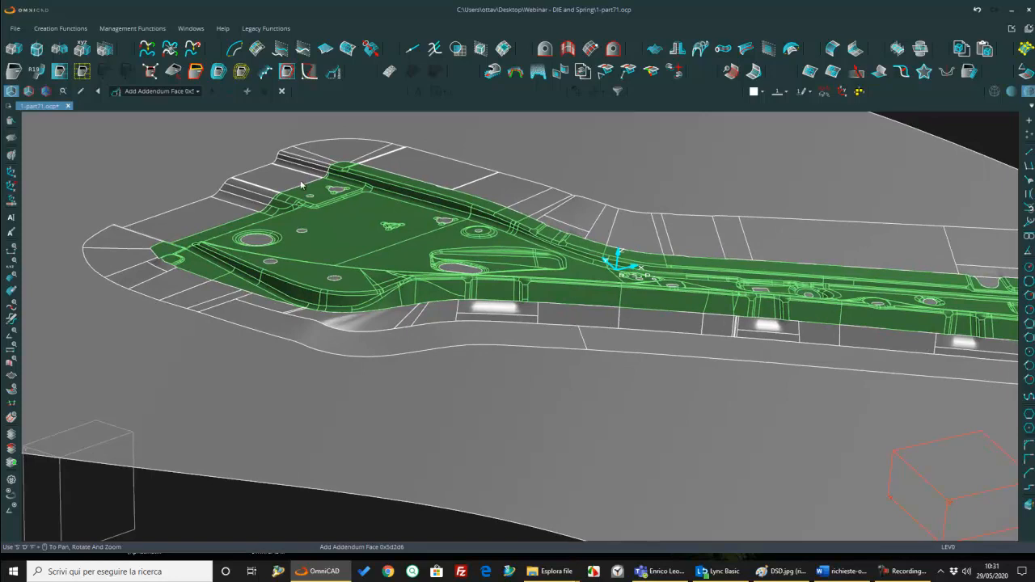
{"action": "left_click", "coordinate": [308, 71]}
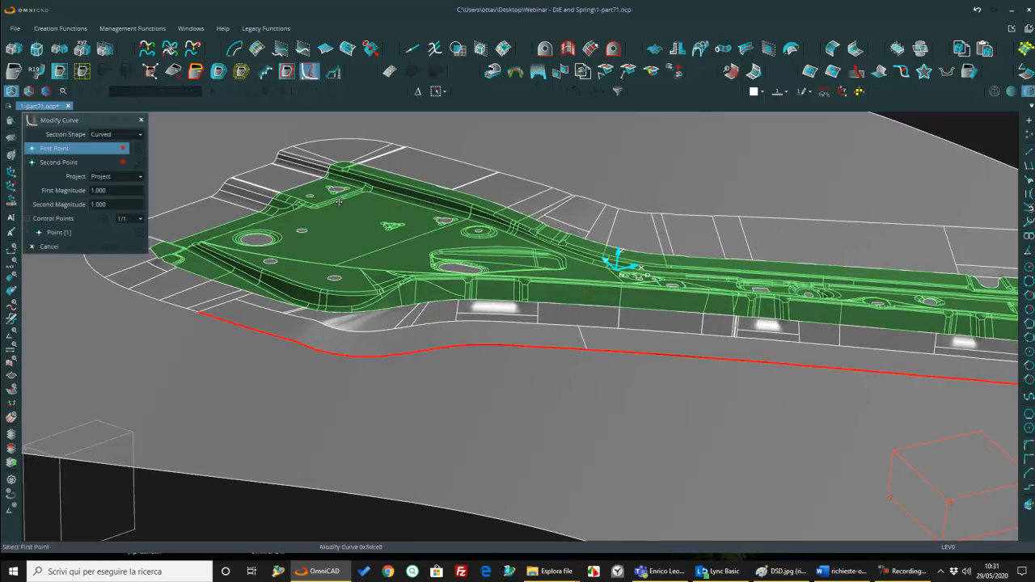
{"action": "left_click", "coordinate": [275, 334]}
{"action": "left_click", "coordinate": [480, 345]}
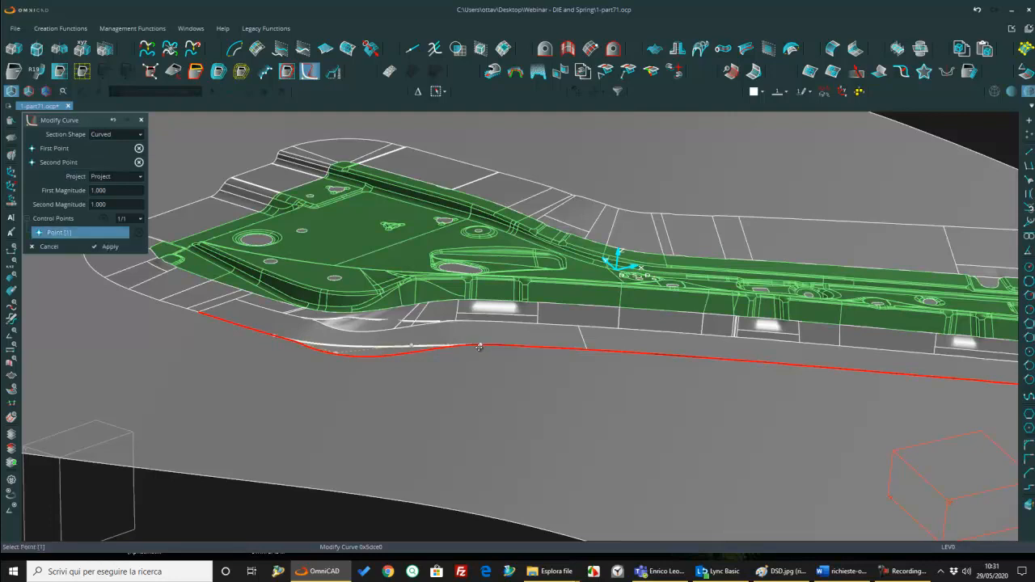
{"action": "left_click", "coordinate": [113, 177]}
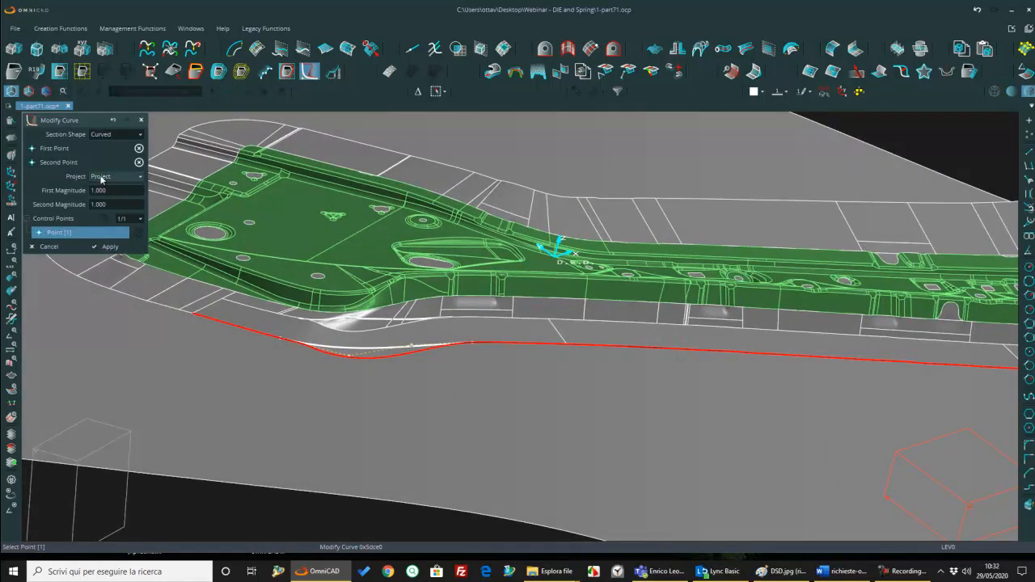
{"action": "left_click", "coordinate": [113, 207]}
{"action": "mouse_move", "coordinate": [320, 316]}
{"action": "middle_mouse_down"}
{"action": "mouse_move", "coordinate": [356, 322]}
{"action": "mouse_move", "coordinate": [365, 380]}
{"action": "mouse_move", "coordinate": [322, 317]}
{"action": "middle_mouse_up"}
{"action": "key", "text": "Return"}
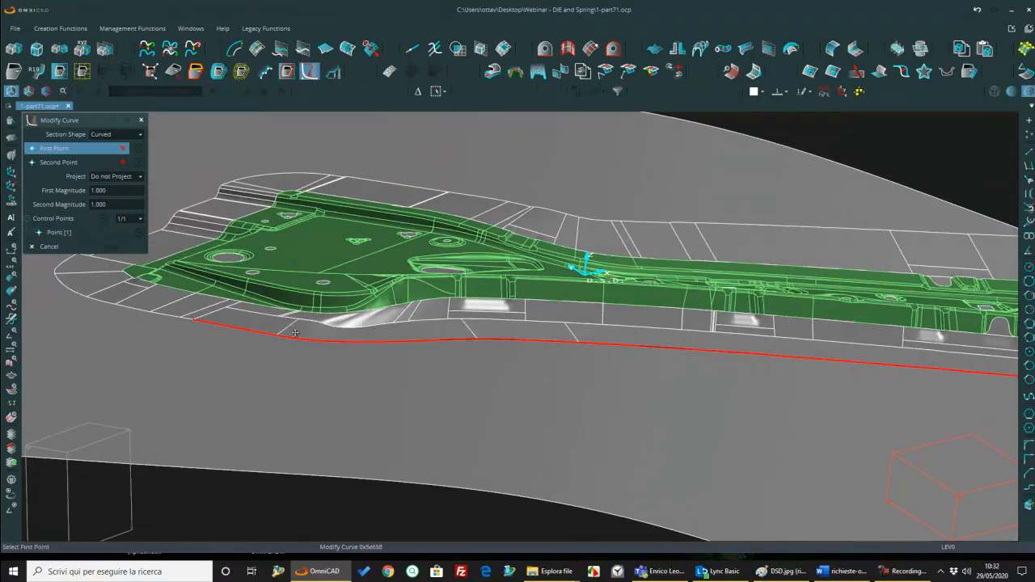
Step: Reshape the addendum's outer edge between two points around the narrow-end corner, keeping the curved section unprojected
{"action": "middle_click_drag", "start_coordinate": [493, 339], "coordinate": [409, 363]}
{"action": "scroll", "coordinate": [490, 341], "scroll_direction": "down", "scroll_amount": 3}
{"action": "middle_click_drag", "start_coordinate": [698, 276], "coordinate": [685, 312]}
{"action": "scroll", "coordinate": [684, 312], "scroll_direction": "up", "scroll_amount": 4}
{"action": "left_click", "coordinate": [651, 295]}
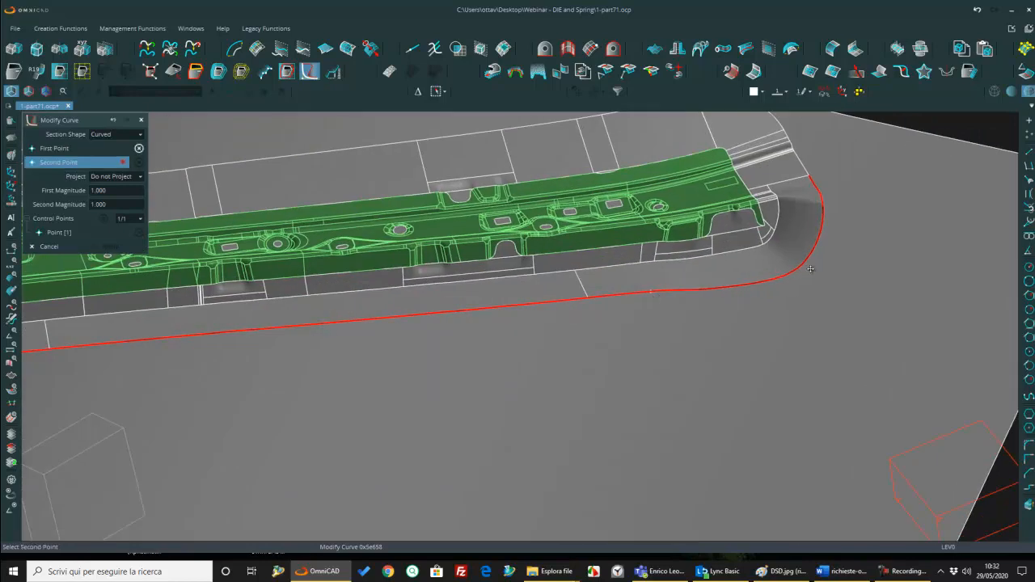
{"action": "left_click", "coordinate": [796, 269]}
{"action": "key", "text": "Return"}
{"action": "scroll", "coordinate": [728, 280], "scroll_direction": "down", "scroll_amount": 4}
{"action": "key", "text": "Escape"}
{"action": "middle_click_drag", "start_coordinate": [710, 296], "coordinate": [752, 300]}
{"action": "scroll", "coordinate": [679, 328], "scroll_direction": "up", "scroll_amount": 3}
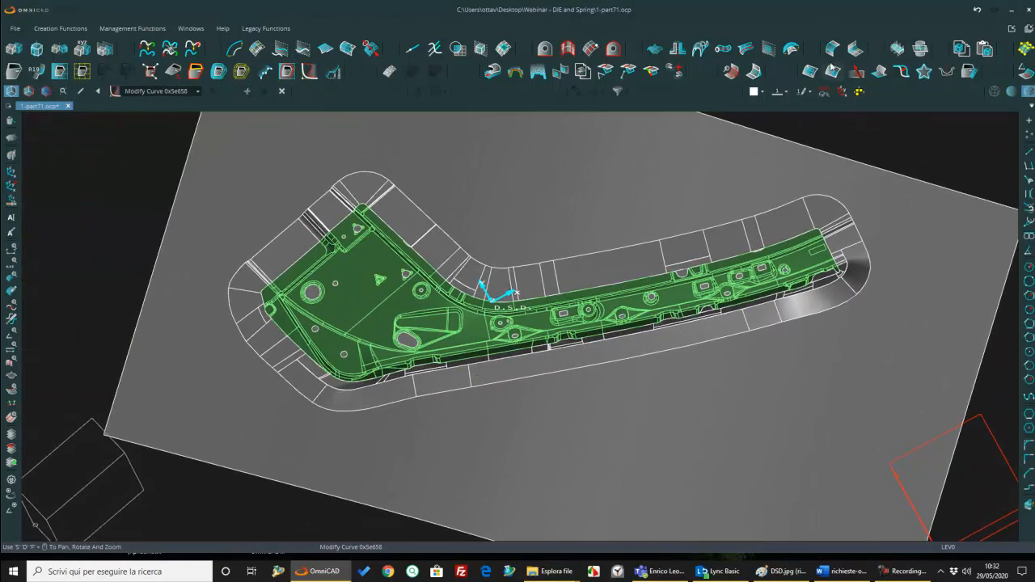
Step: Start an addendum blend with radius 5 and smoothing by length
{"action": "left_click", "coordinate": [36, 72]}
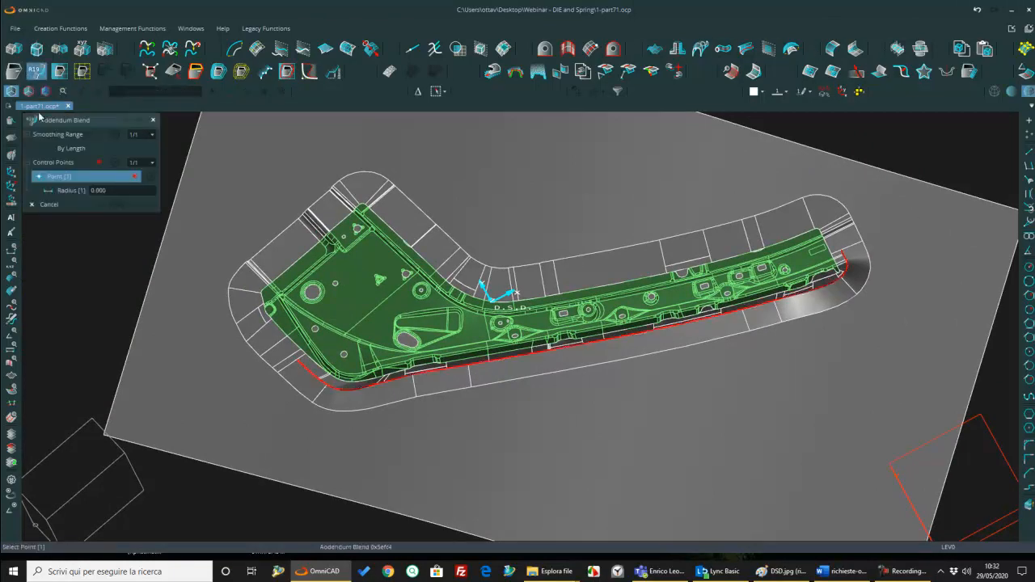
{"action": "left_click", "coordinate": [125, 192]}
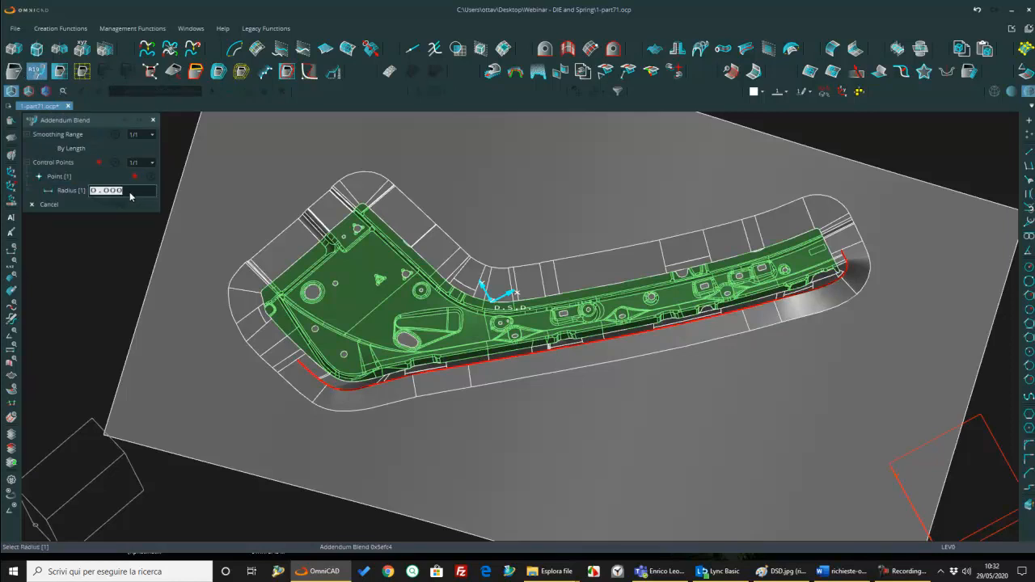
{"action": "type", "text": "5"}
{"action": "key", "text": "Return"}
{"action": "left_click", "coordinate": [94, 149]}
Step: Place the blend's control point on the inner edge of the long lower addendum and apply the blend
{"action": "scroll", "coordinate": [426, 380], "scroll_direction": "up", "scroll_amount": 5}
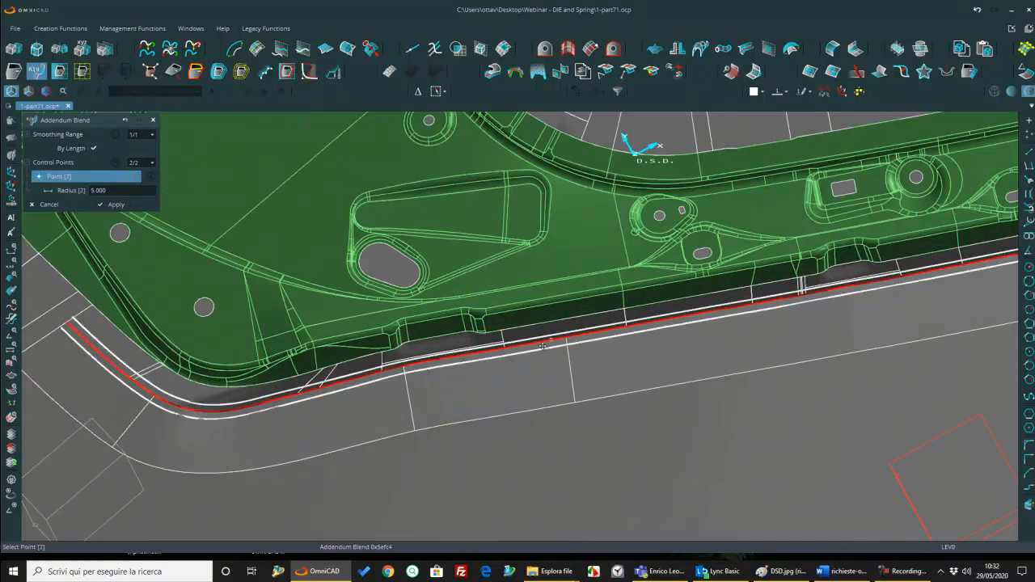
{"action": "left_click", "coordinate": [544, 348]}
{"action": "scroll", "coordinate": [544, 348], "scroll_direction": "down", "scroll_amount": 5}
{"action": "middle_click_drag", "start_coordinate": [881, 336], "coordinate": [590, 366]}
{"action": "middle_click_drag", "start_coordinate": [761, 300], "coordinate": [765, 282]}
{"action": "scroll", "coordinate": [765, 281], "scroll_direction": "down", "scroll_amount": 3}
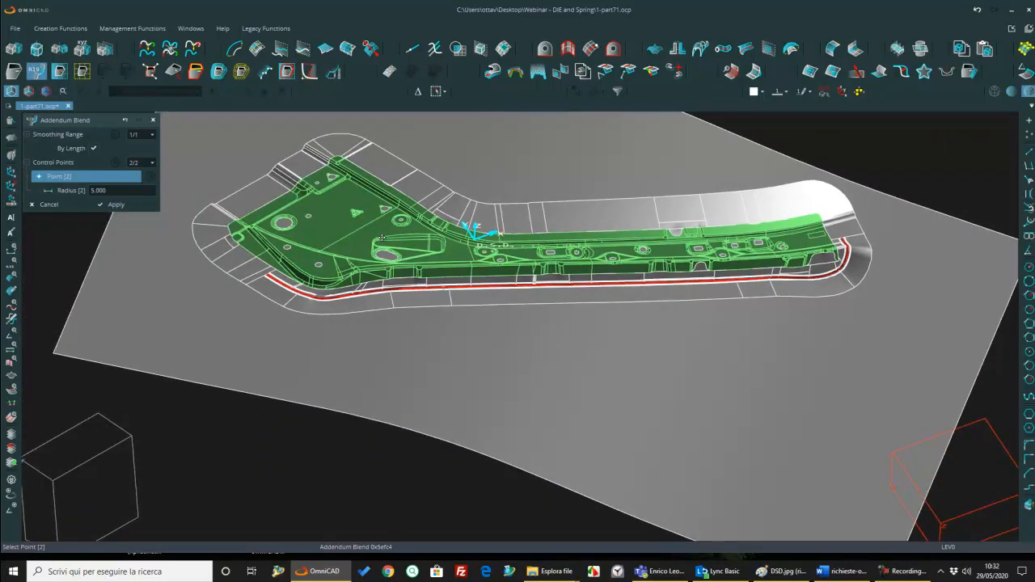
{"action": "left_click", "coordinate": [144, 209]}
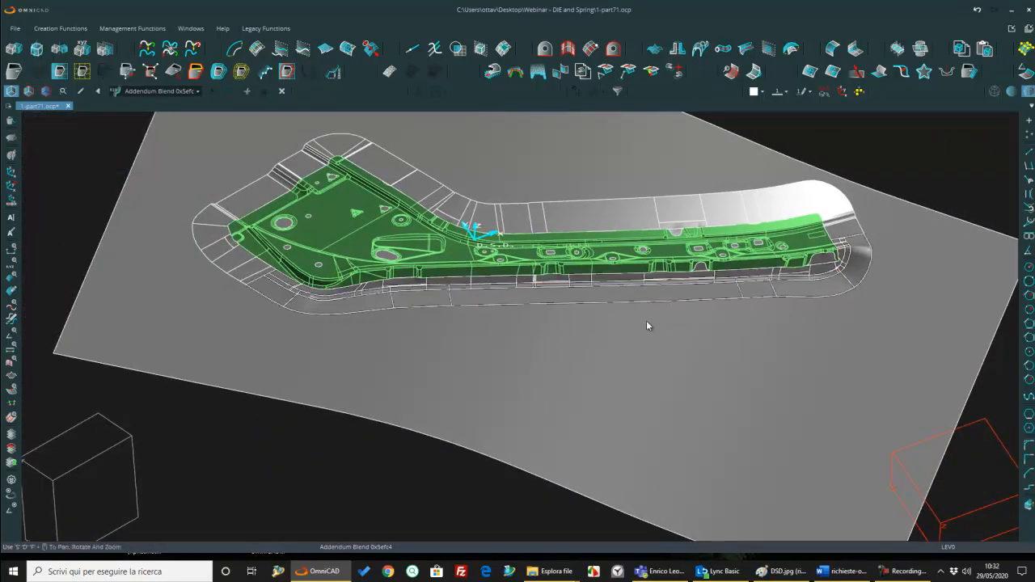
Step: Display the model in wireframe and orient the view to the XY plane of the D.S.D. coordinate system
{"action": "mouse_move", "coordinate": [609, 317]}
{"action": "middle_mouse_down"}
{"action": "mouse_move", "coordinate": [615, 282]}
{"action": "mouse_move", "coordinate": [630, 348]}
{"action": "mouse_move", "coordinate": [624, 338]}
{"action": "mouse_move", "coordinate": [636, 319]}
{"action": "mouse_move", "coordinate": [627, 332]}
{"action": "middle_mouse_up"}
{"action": "left_click", "coordinate": [996, 95]}
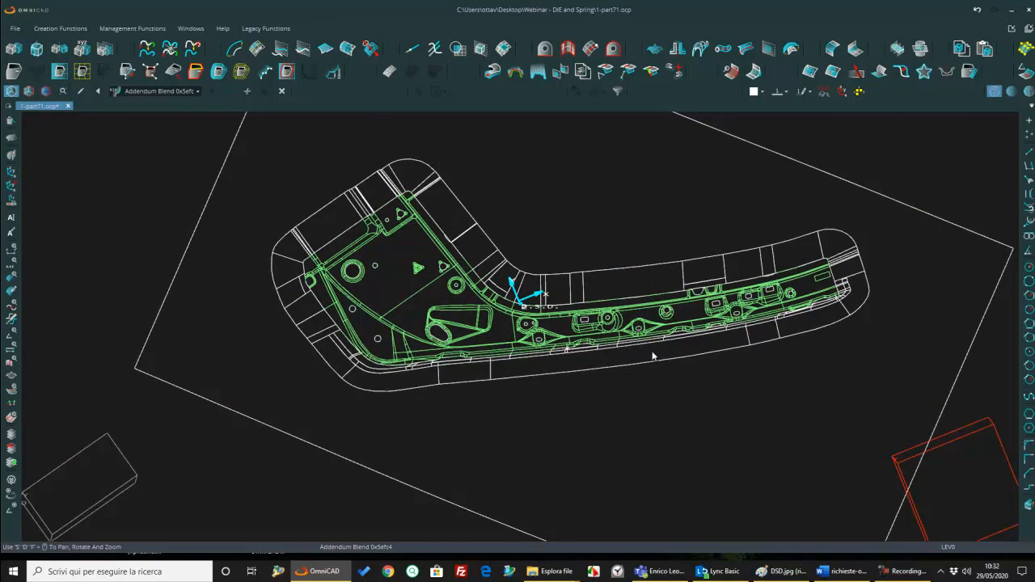
{"action": "left_click", "coordinate": [859, 92]}
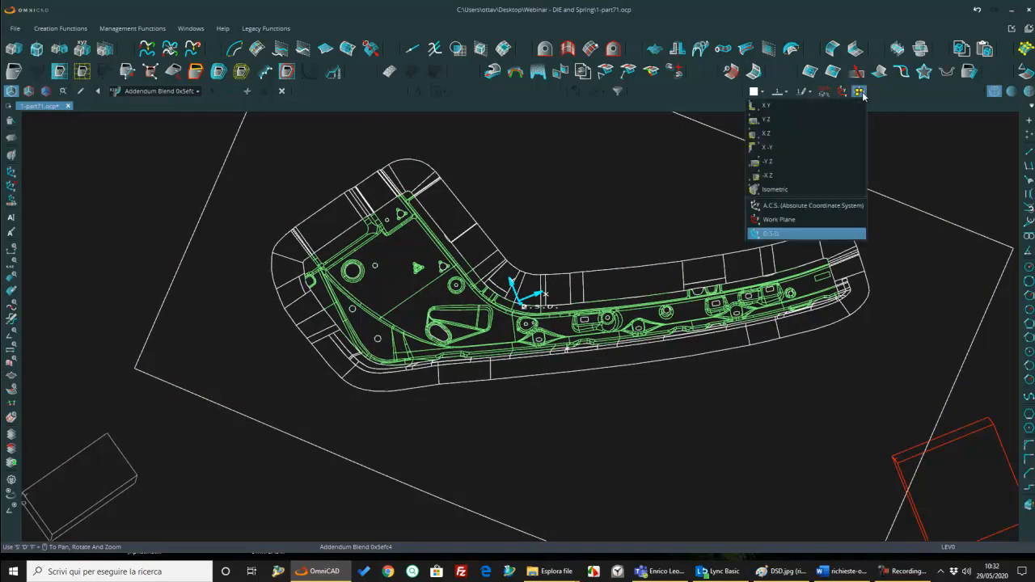
{"action": "left_click", "coordinate": [811, 107]}
{"action": "scroll", "coordinate": [459, 273], "scroll_direction": "up", "scroll_amount": 3}
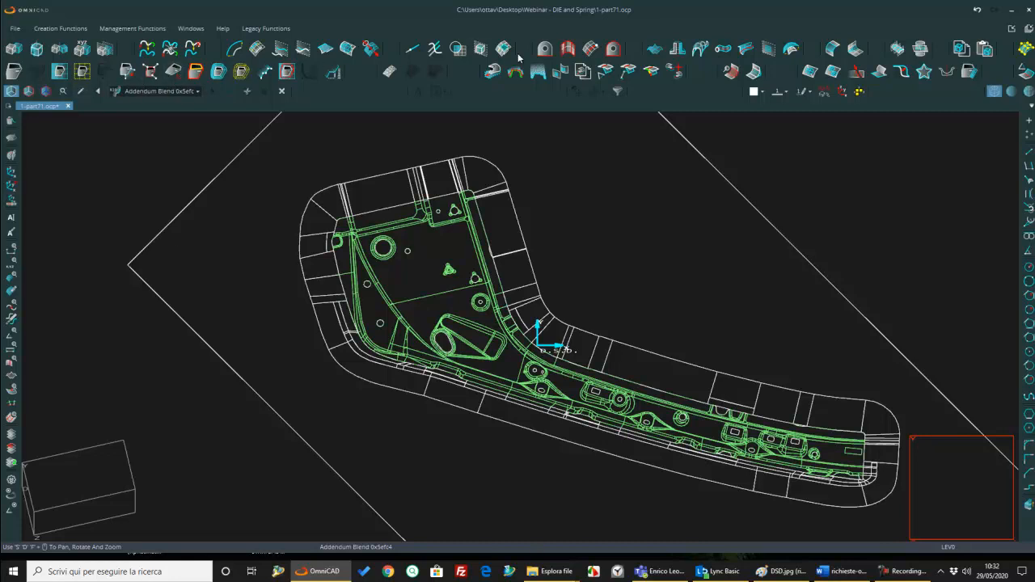
Step: Draw a chain of connected straight lines roughly tracing the part's outline, letting the ends cross at the wide end's upper corner
{"action": "left_click", "coordinate": [1029, 151]}
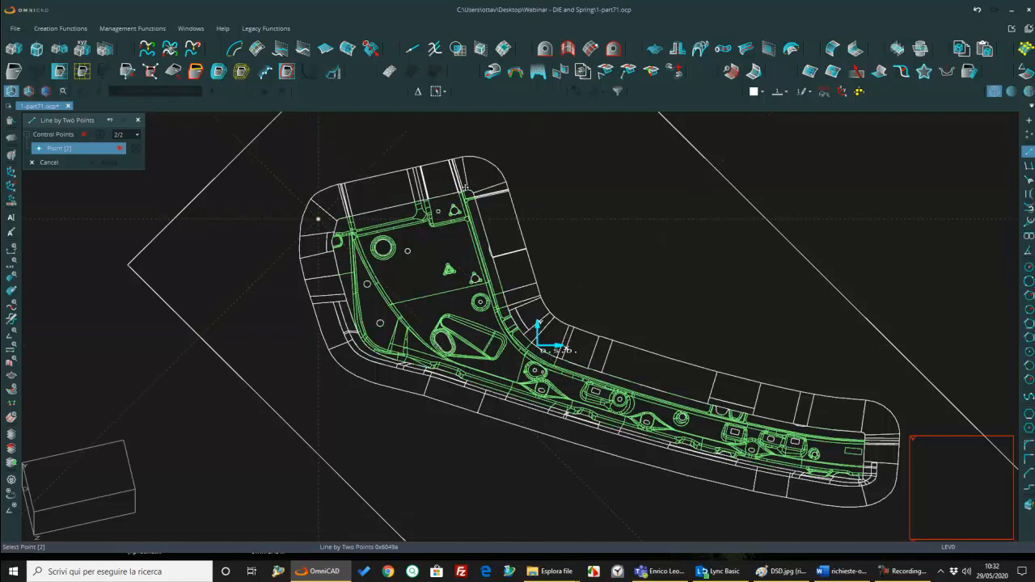
{"action": "left_click", "coordinate": [469, 187]}
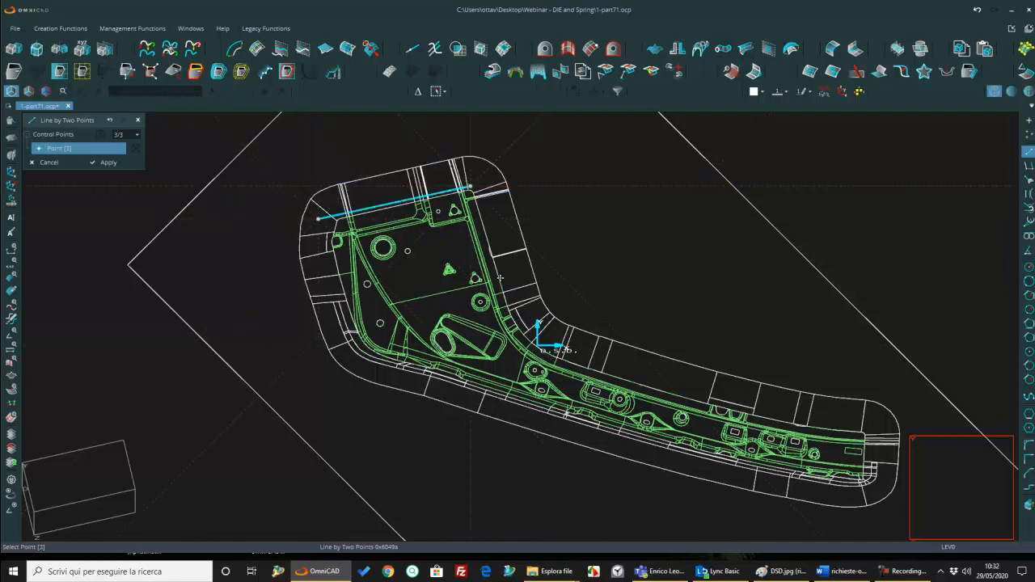
{"action": "left_click", "coordinate": [507, 302]}
{"action": "left_click", "coordinate": [534, 344]}
{"action": "left_click", "coordinate": [782, 420]}
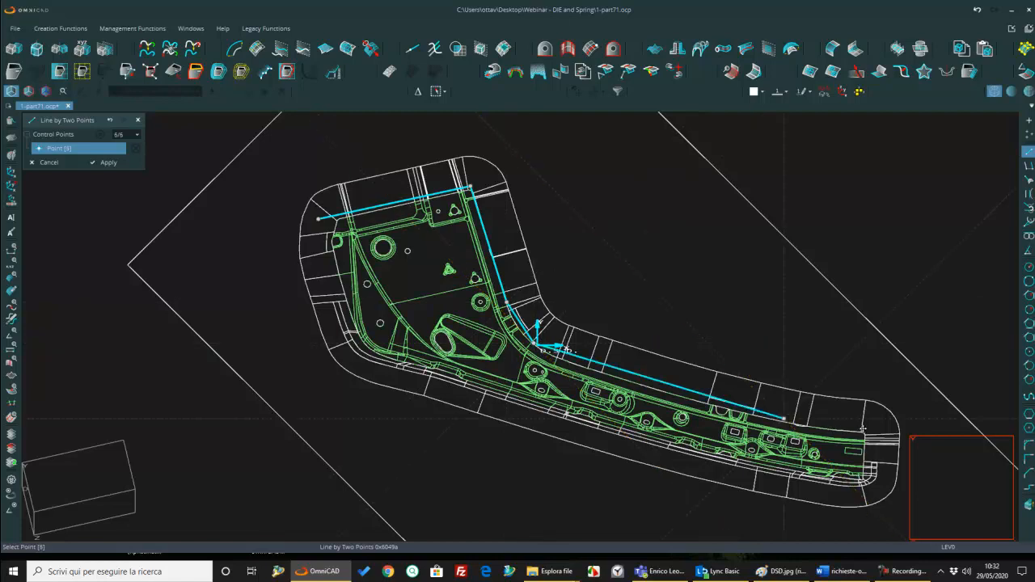
{"action": "left_click", "coordinate": [868, 434]}
{"action": "left_click", "coordinate": [863, 482]}
{"action": "left_click", "coordinate": [530, 401]}
{"action": "left_click", "coordinate": [367, 351]}
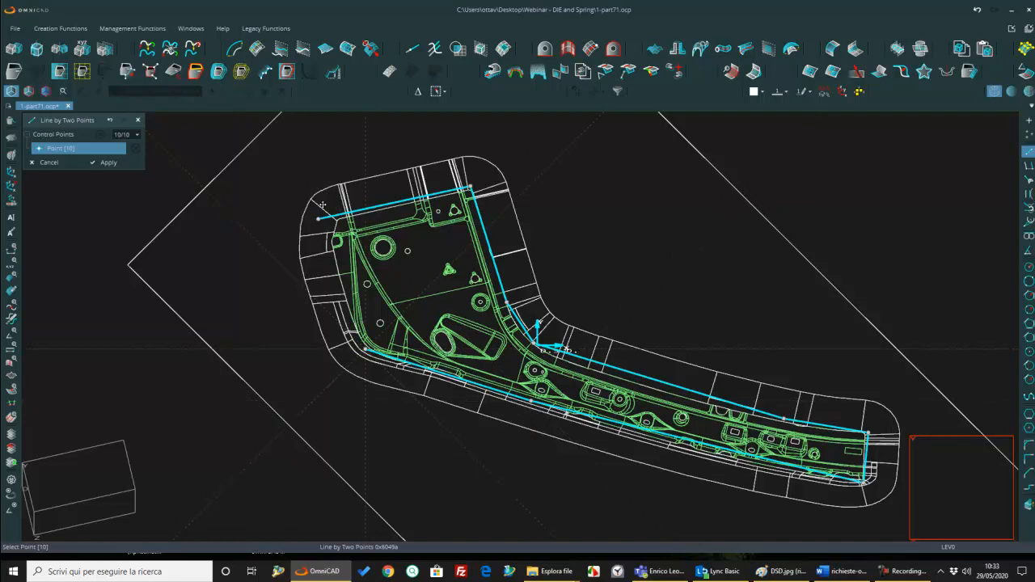
{"action": "left_click", "coordinate": [330, 250]}
{"action": "left_click", "coordinate": [340, 202]}
{"action": "key", "text": "Return"}
{"action": "scroll", "coordinate": [439, 301], "scroll_direction": "up", "scroll_amount": 2}
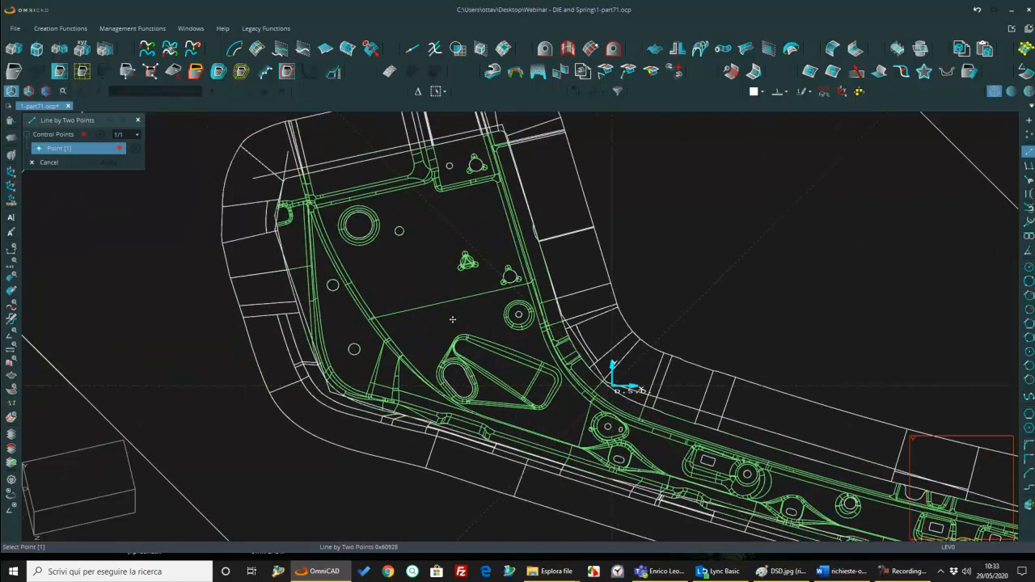
{"action": "key", "text": "Escape"}
Step: Preview an outward circular-radius offset of 25 for the drawn line outline, selecting its contour by chain
{"action": "left_click", "coordinate": [234, 48]}
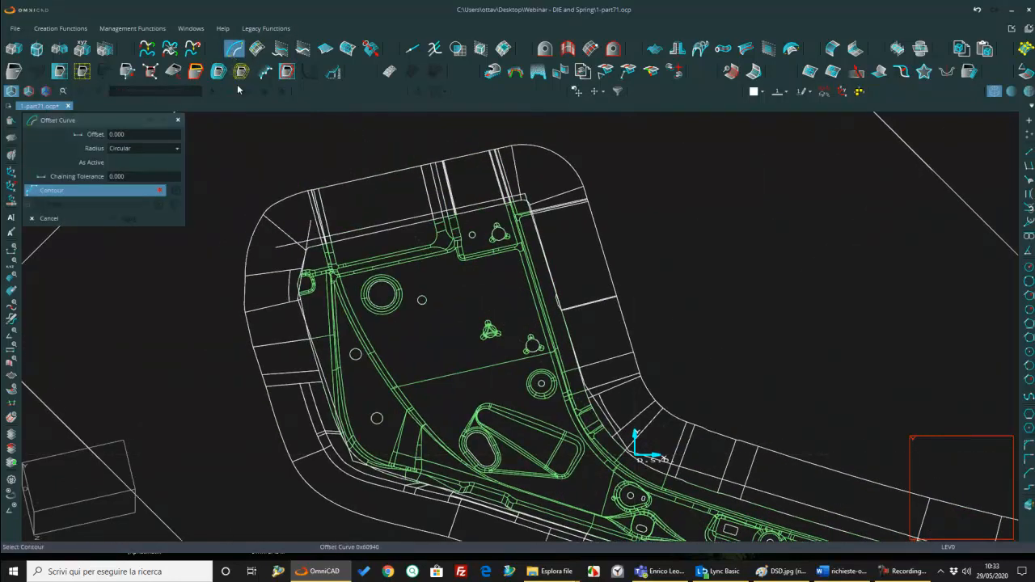
{"action": "left_click", "coordinate": [158, 135]}
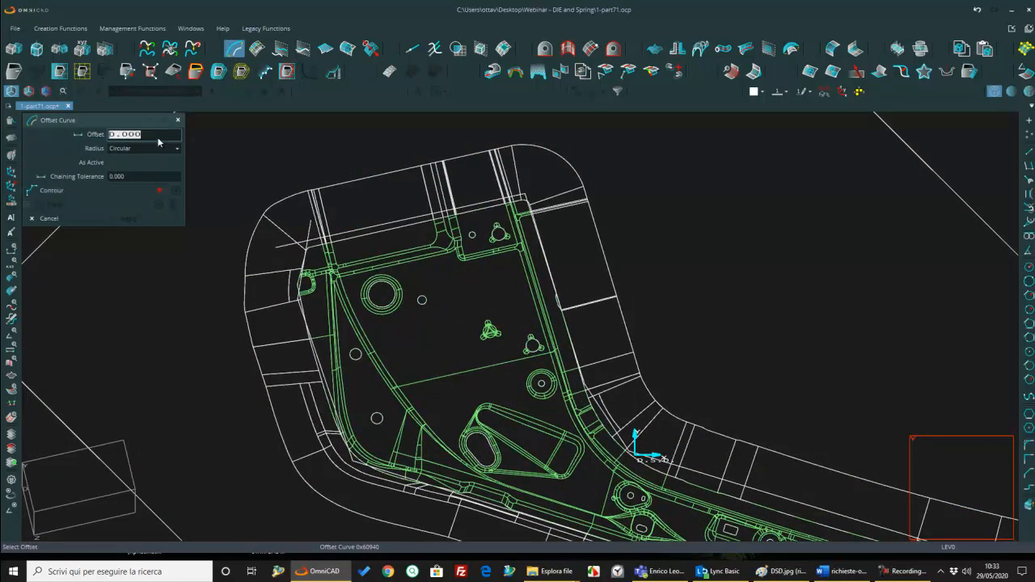
{"action": "type", "text": "25"}
{"action": "key", "text": "Return"}
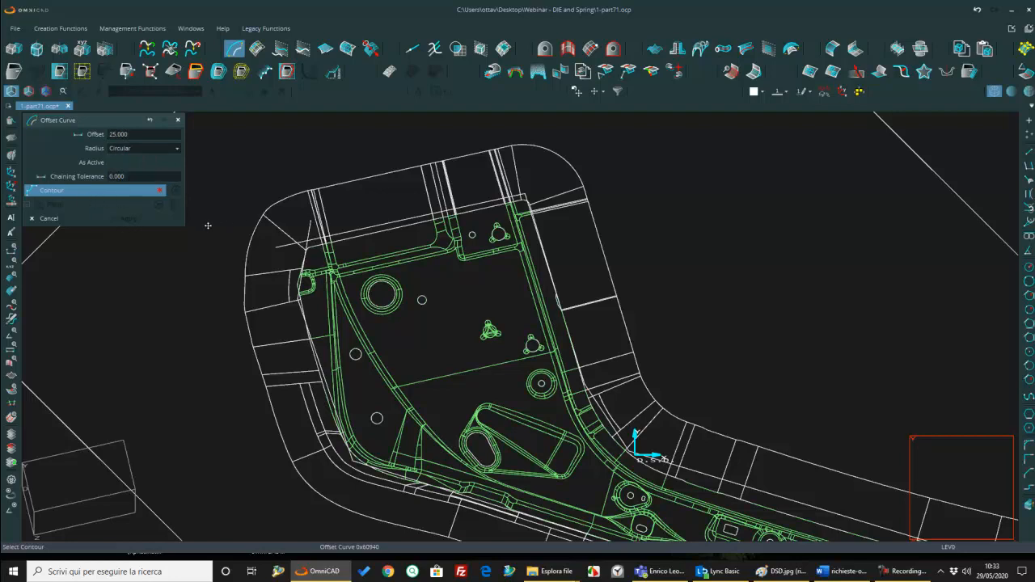
{"action": "left_click", "coordinate": [603, 91]}
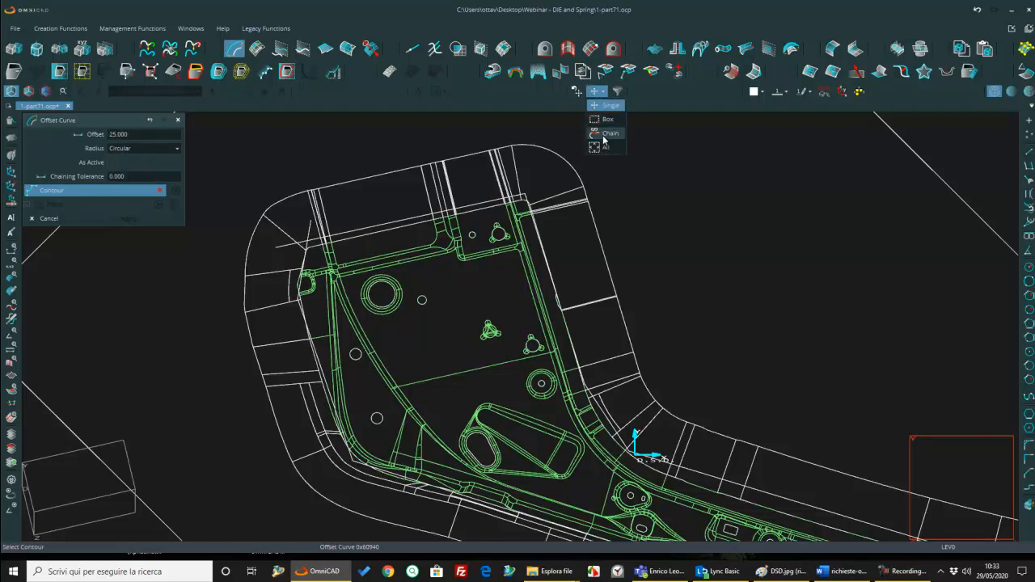
{"action": "left_click", "coordinate": [601, 139]}
{"action": "left_click", "coordinate": [362, 237]}
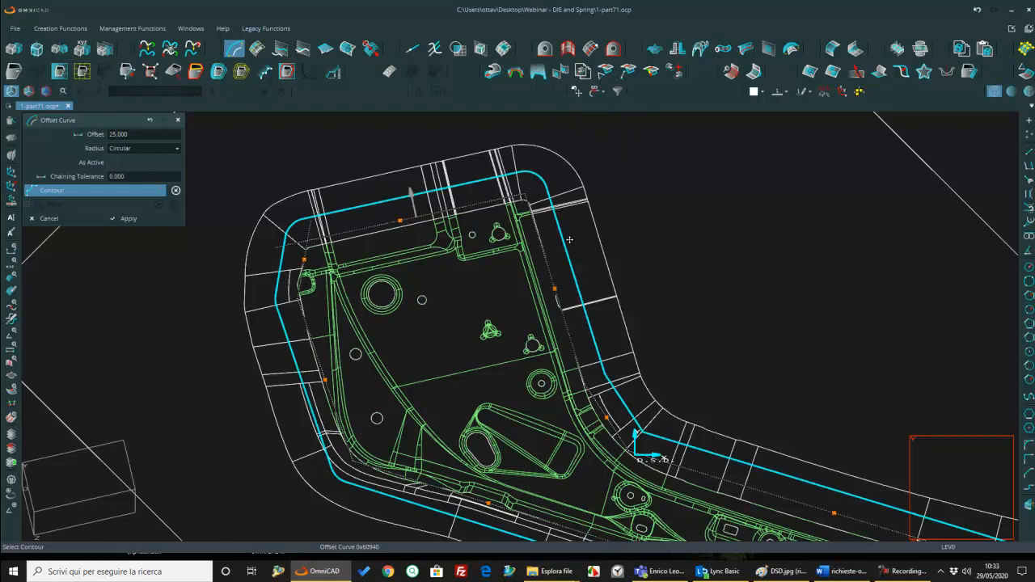
Step: Set the outline's outward offset to 35 and apply the offset curve
{"action": "scroll", "coordinate": [502, 267], "scroll_direction": "down", "scroll_amount": 3}
{"action": "middle_click_drag", "start_coordinate": [434, 190], "coordinate": [336, 172]}
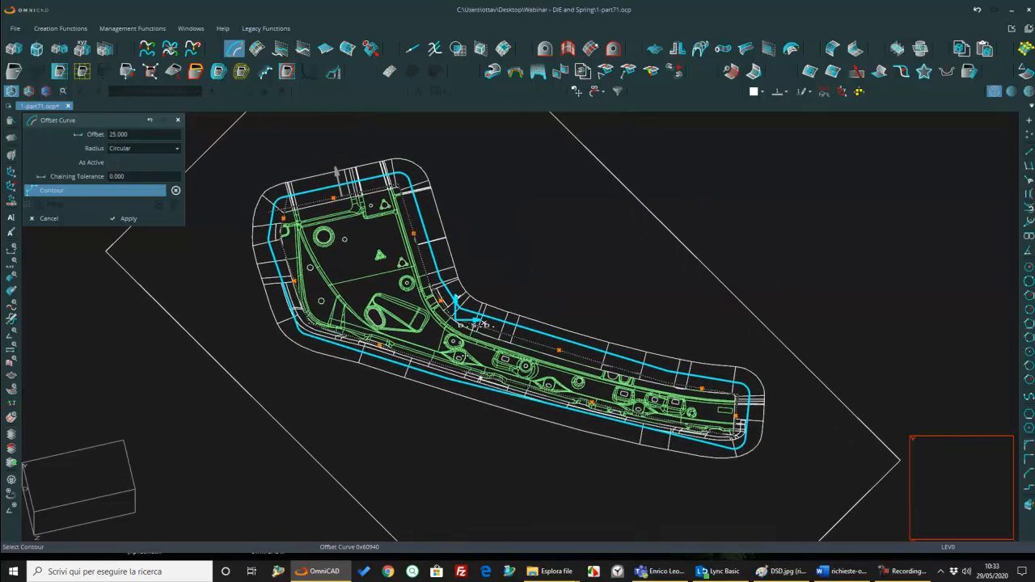
{"action": "left_click", "coordinate": [149, 134]}
{"action": "type", "text": "35"}
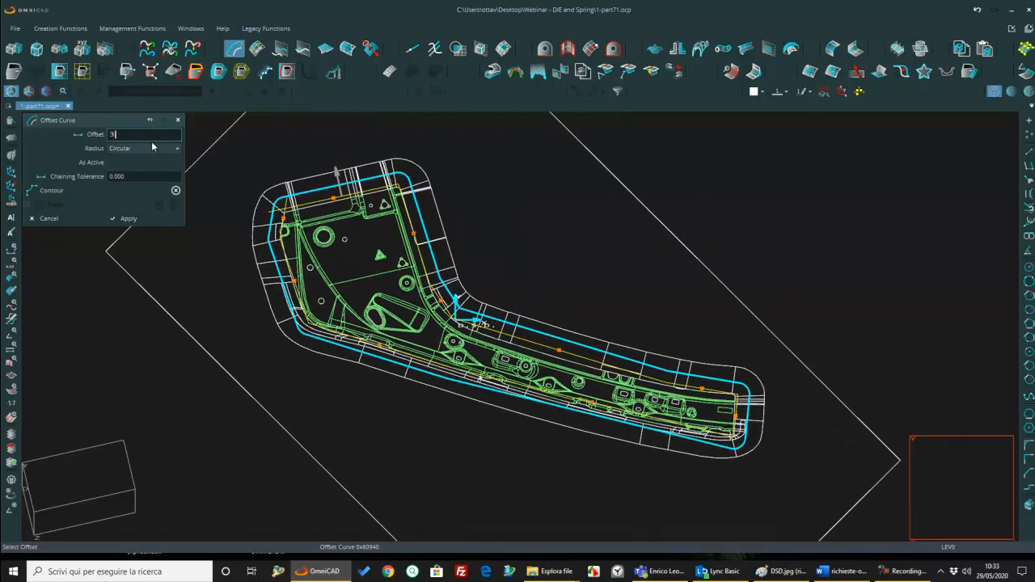
{"action": "key", "text": "Return"}
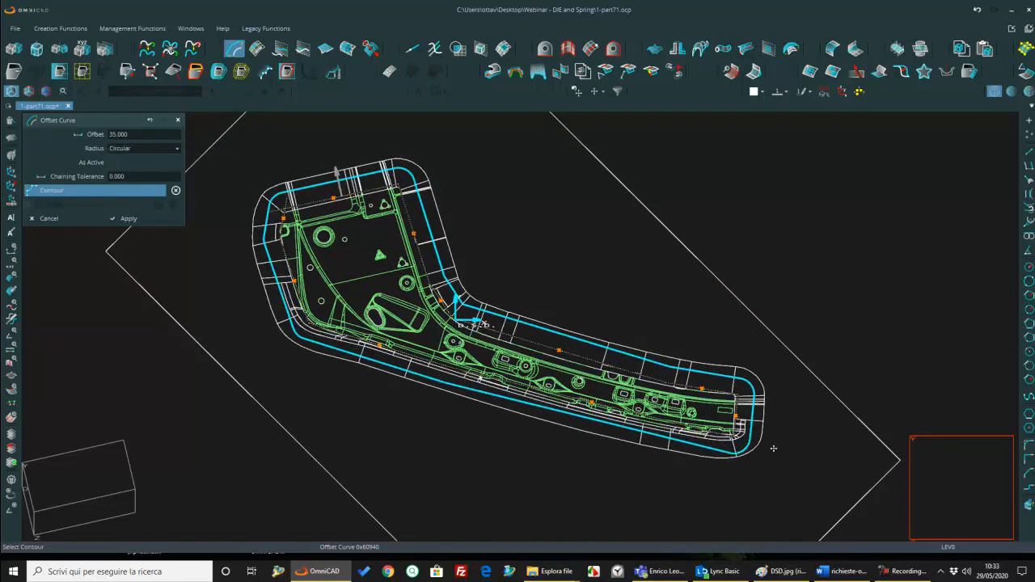
{"action": "left_click", "coordinate": [135, 218]}
{"action": "scroll", "coordinate": [292, 204], "scroll_direction": "up", "scroll_amount": 2}
{"action": "middle_click_drag", "start_coordinate": [292, 205], "coordinate": [275, 318]}
{"action": "scroll", "coordinate": [292, 202], "scroll_direction": "down", "scroll_amount": 2}
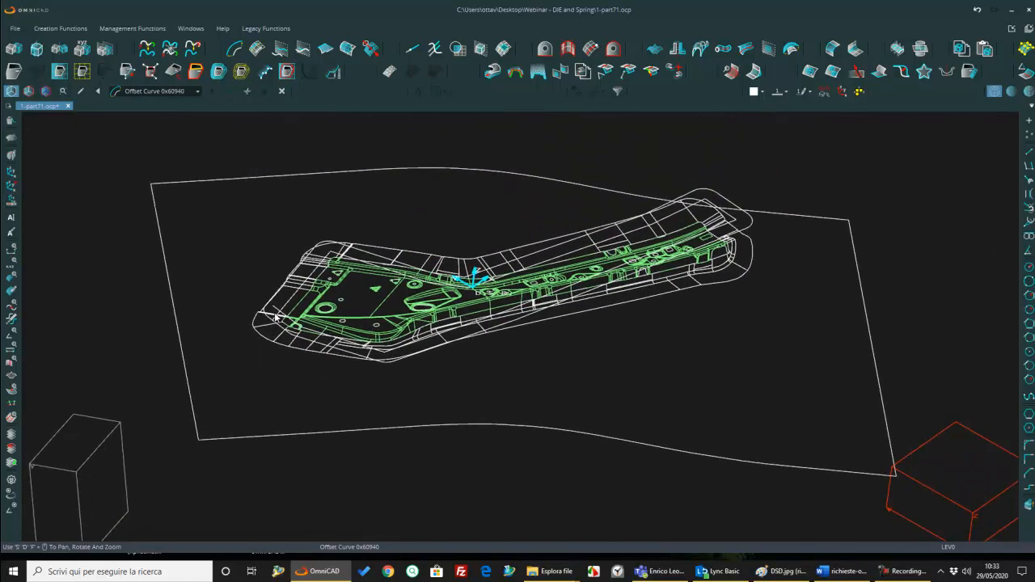
Step: Delete the original straight-line outline by chain selection, keeping the offset curve
{"action": "left_click", "coordinate": [9, 121]}
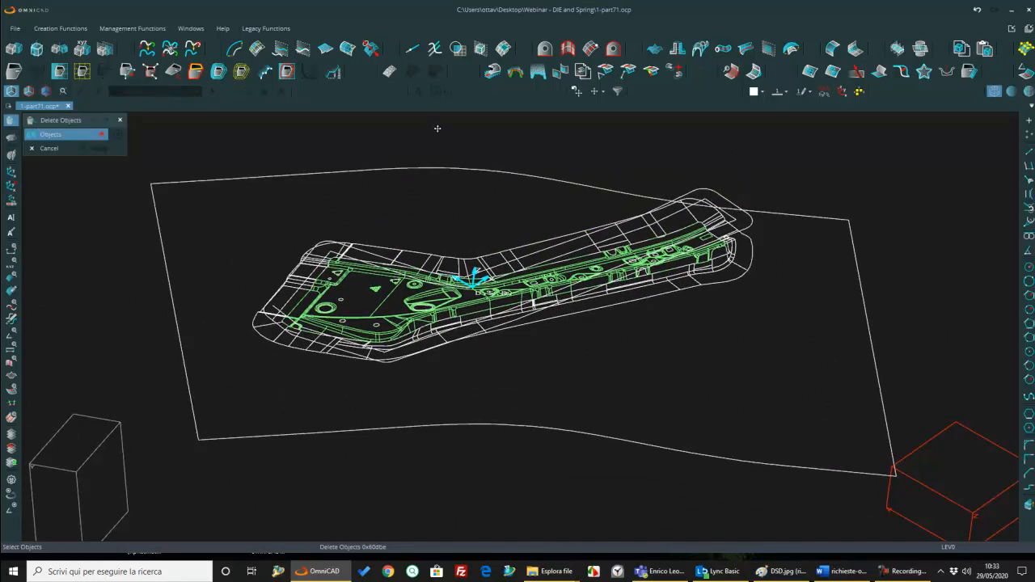
{"action": "left_click", "coordinate": [599, 92]}
{"action": "left_click", "coordinate": [607, 134]}
{"action": "scroll", "coordinate": [286, 318], "scroll_direction": "up", "scroll_amount": 4}
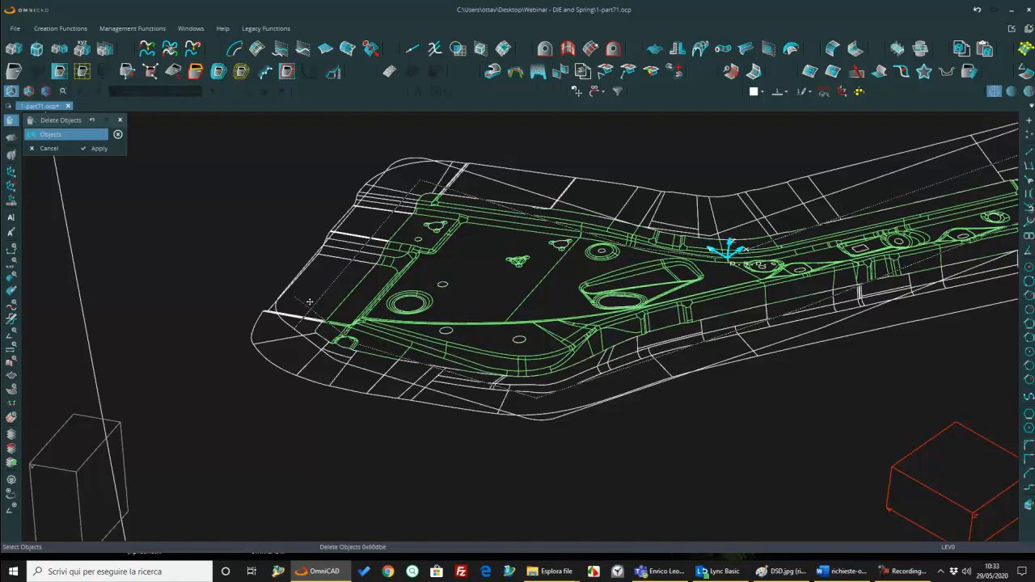
{"action": "scroll", "coordinate": [674, 215], "scroll_direction": "down", "scroll_amount": 6}
{"action": "middle_click_drag", "start_coordinate": [676, 213], "coordinate": [674, 236]}
{"action": "scroll", "coordinate": [671, 236], "scroll_direction": "up", "scroll_amount": 6}
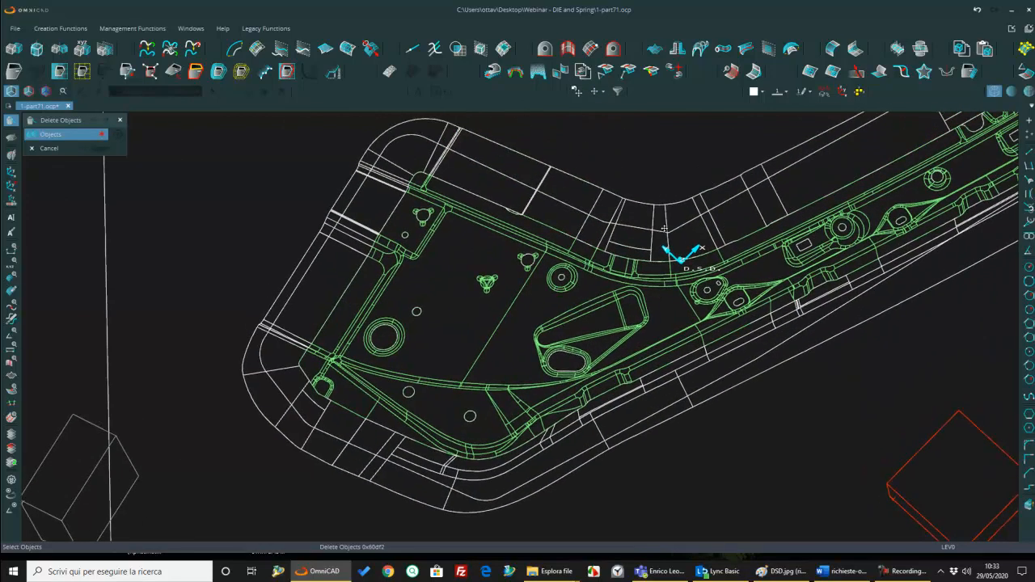
Step: Start a Corner Radius on the offset outline and set its radius to 45
{"action": "scroll", "coordinate": [656, 233], "scroll_direction": "up", "scroll_amount": 3}
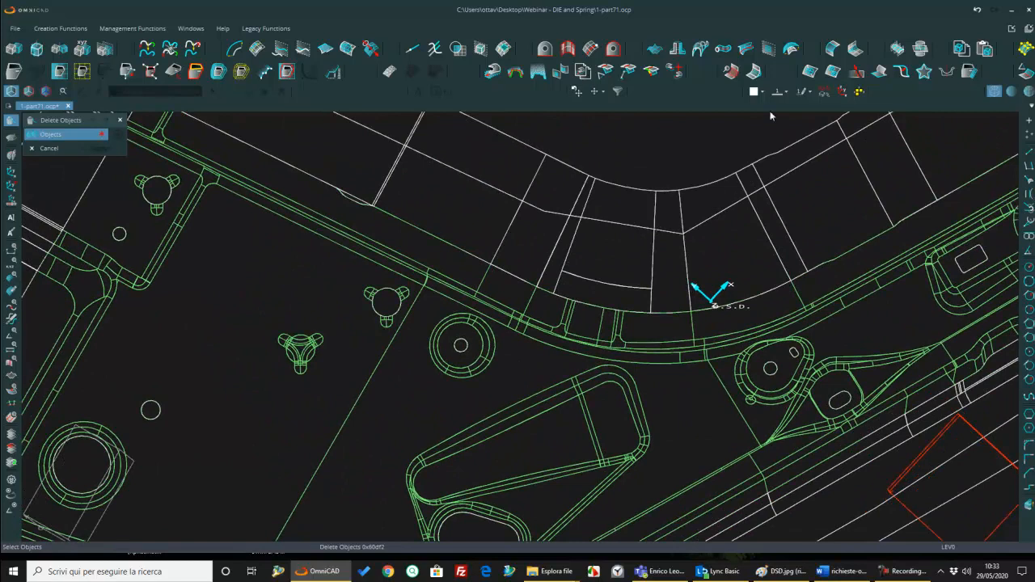
{"action": "left_click", "coordinate": [234, 48]}
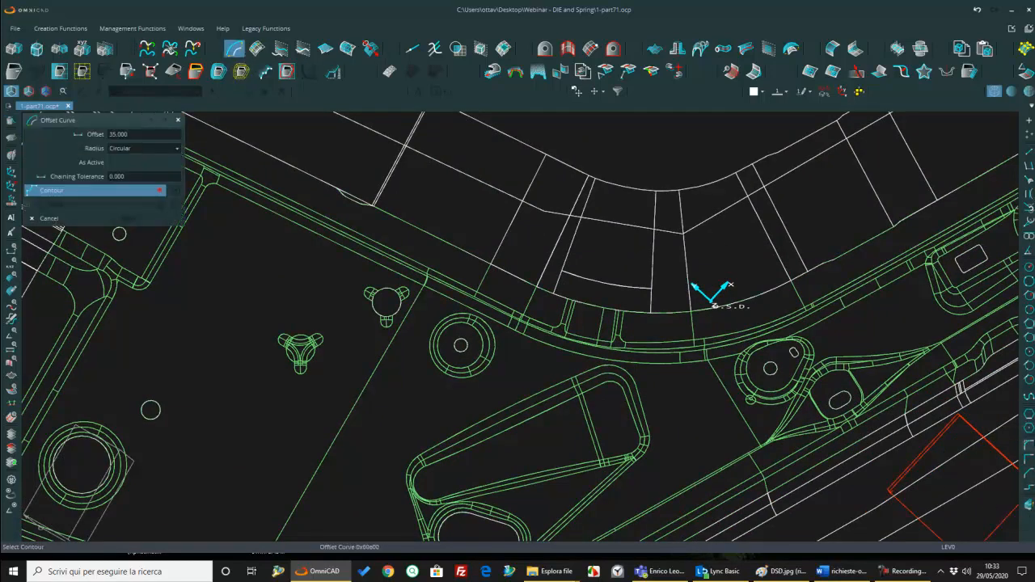
{"action": "left_click", "coordinate": [1029, 446]}
{"action": "scroll", "coordinate": [533, 197], "scroll_direction": "up", "scroll_amount": 3}
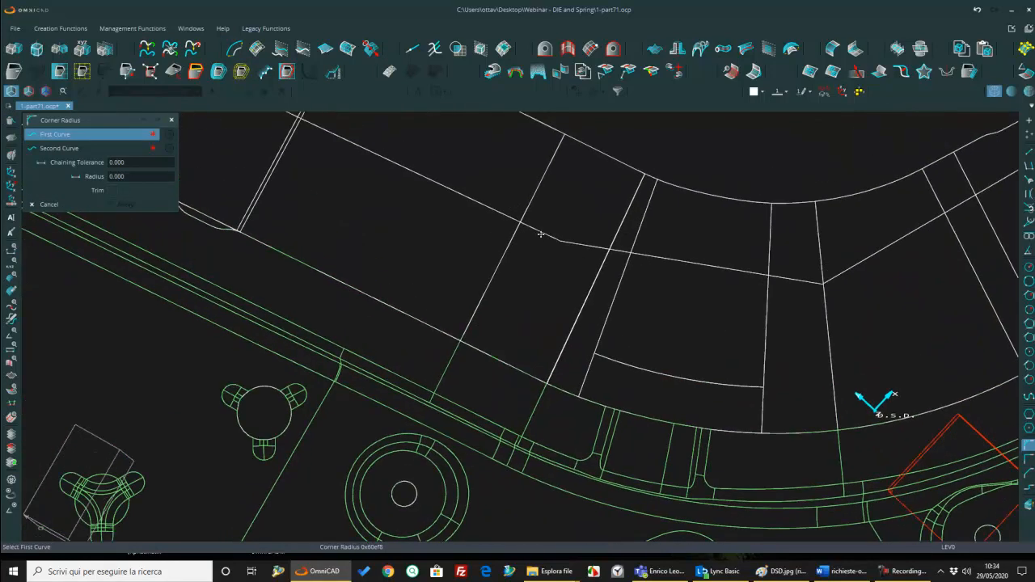
{"action": "left_click", "coordinate": [134, 176]}
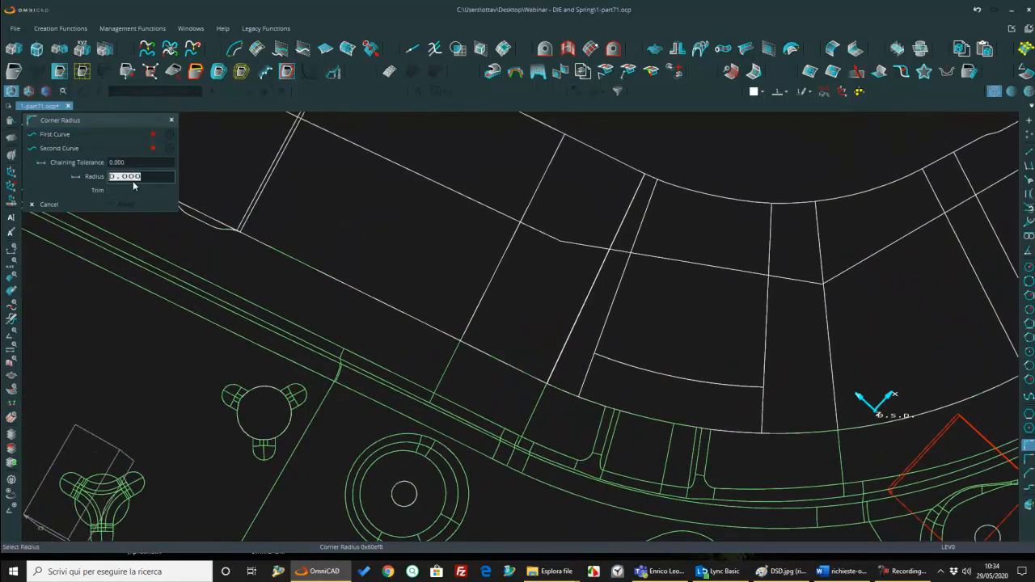
{"action": "type", "text": "25"}
{"action": "key", "text": "Return"}
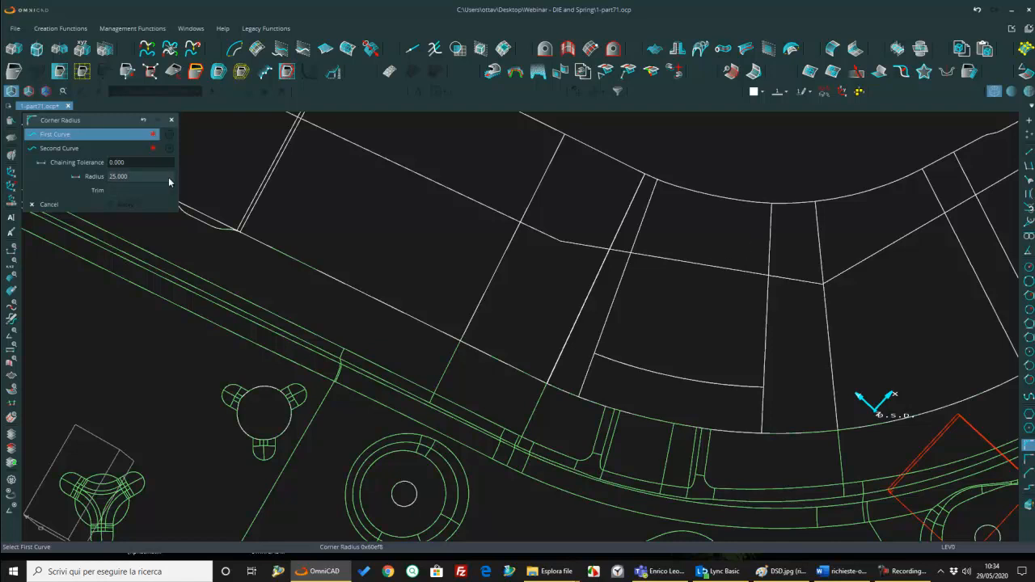
{"action": "left_click", "coordinate": [157, 176]}
{"action": "type", "text": "45"}
{"action": "key", "text": "Return"}
Step: Round the corner between the outline's short inner segment and the wide end's straight line, with trimming enabled
{"action": "left_click", "coordinate": [682, 261]}
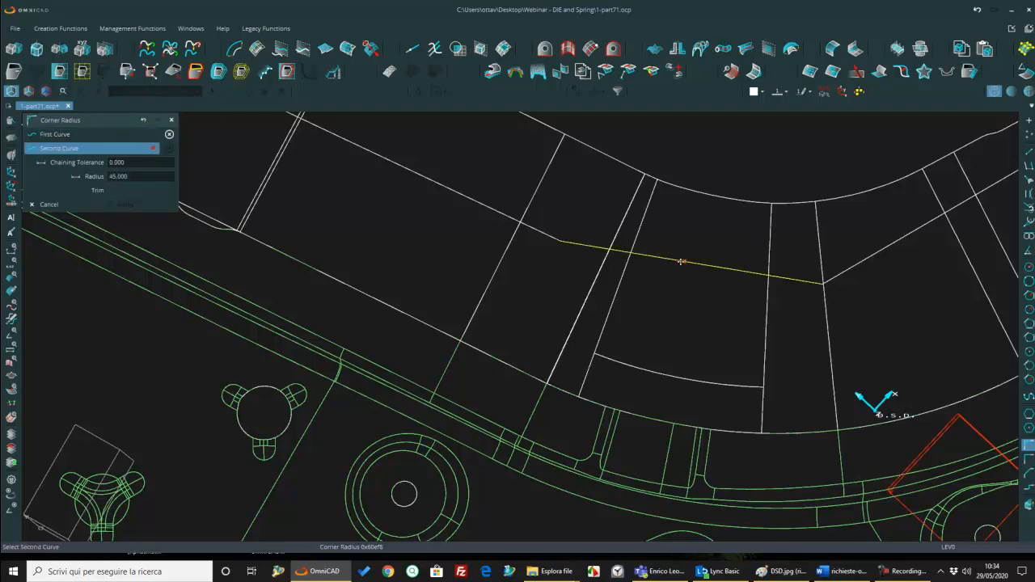
{"action": "left_click", "coordinate": [468, 200]}
{"action": "scroll", "coordinate": [477, 214], "scroll_direction": "down", "scroll_amount": 1}
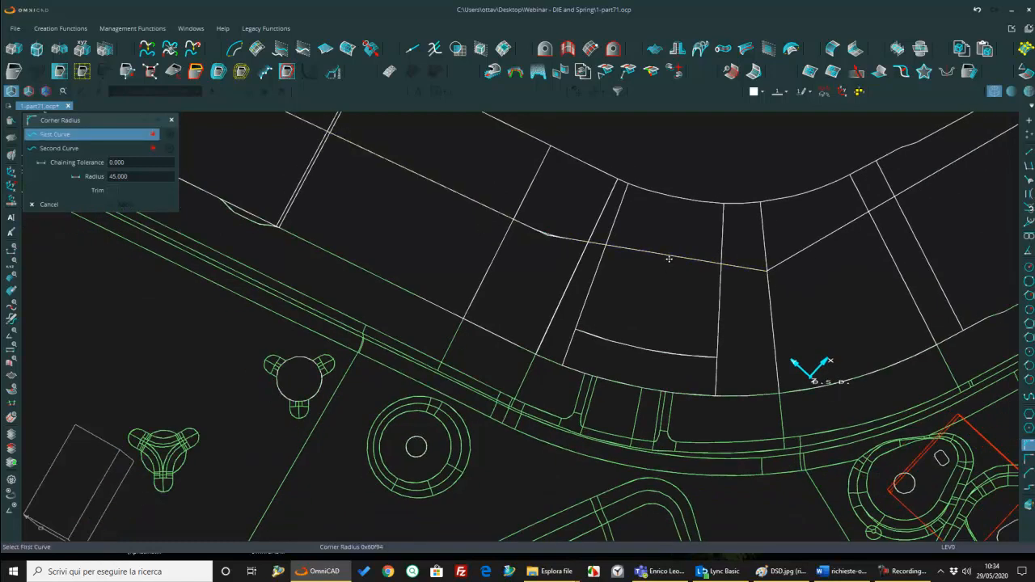
{"action": "scroll", "coordinate": [544, 236], "scroll_direction": "up", "scroll_amount": 2}
{"action": "left_click", "coordinate": [564, 222]}
{"action": "left_click", "coordinate": [113, 193]}
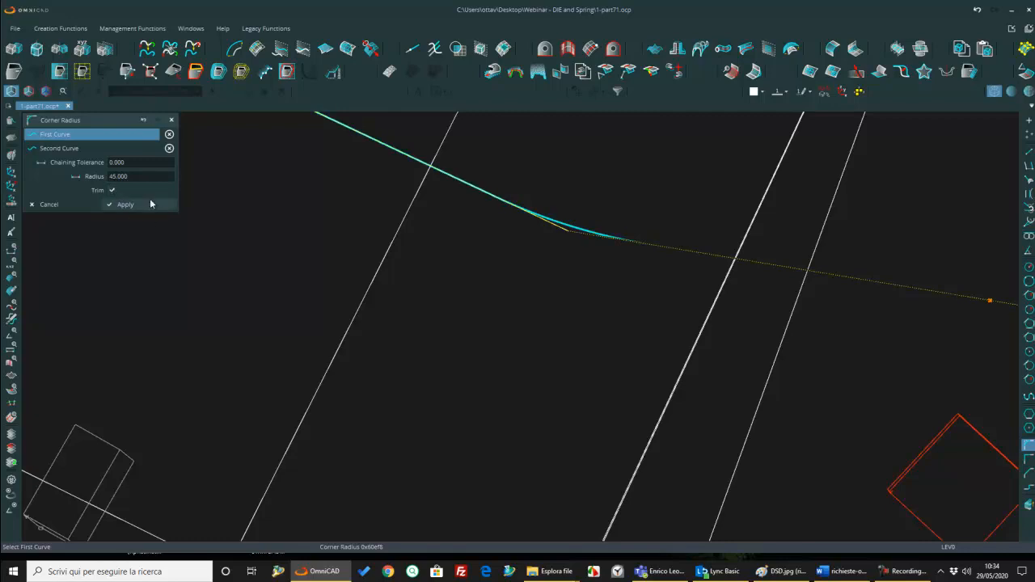
{"action": "left_click", "coordinate": [153, 206]}
{"action": "scroll", "coordinate": [570, 212], "scroll_direction": "down", "scroll_amount": 3}
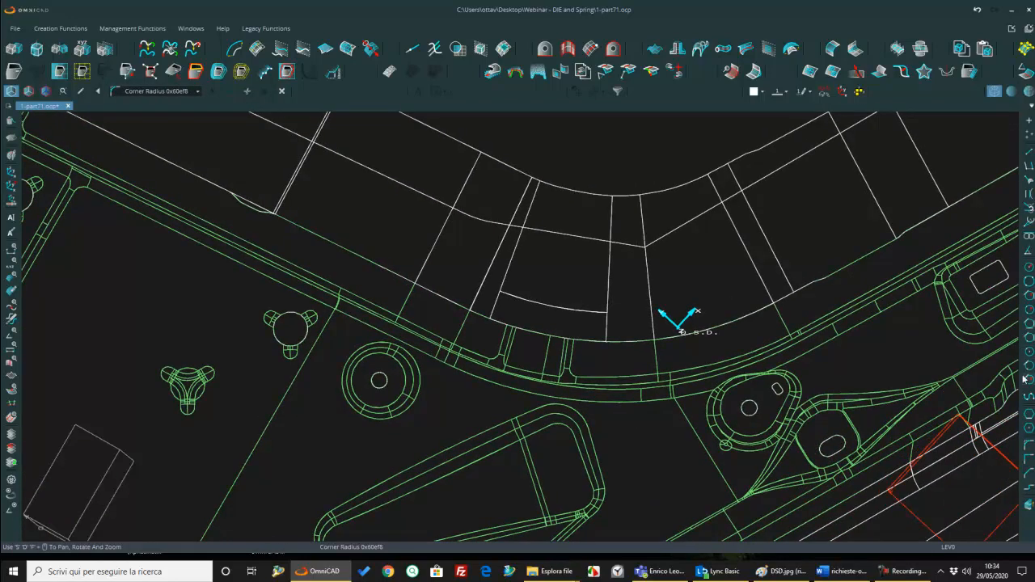
Step: Round the corner between the short inner segment and the narrow arm's long line with a trimmed radius of 45
{"action": "left_click", "coordinate": [1030, 448]}
{"action": "scroll", "coordinate": [621, 257], "scroll_direction": "up", "scroll_amount": 1}
{"action": "left_click", "coordinate": [564, 230]}
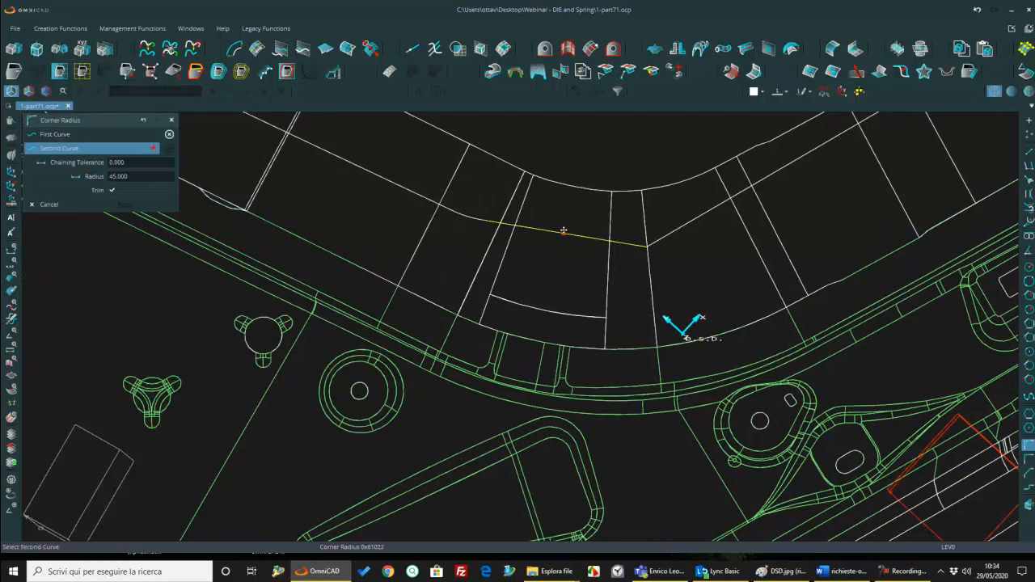
{"action": "left_click", "coordinate": [684, 225]}
{"action": "scroll", "coordinate": [631, 206], "scroll_direction": "down", "scroll_amount": 2}
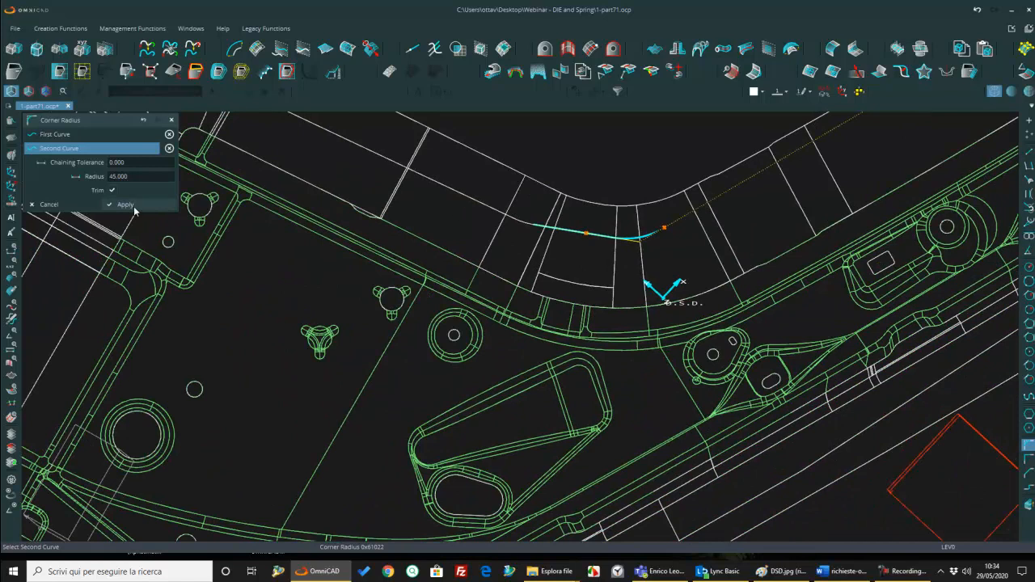
{"action": "scroll", "coordinate": [393, 276], "scroll_direction": "down", "scroll_amount": 3}
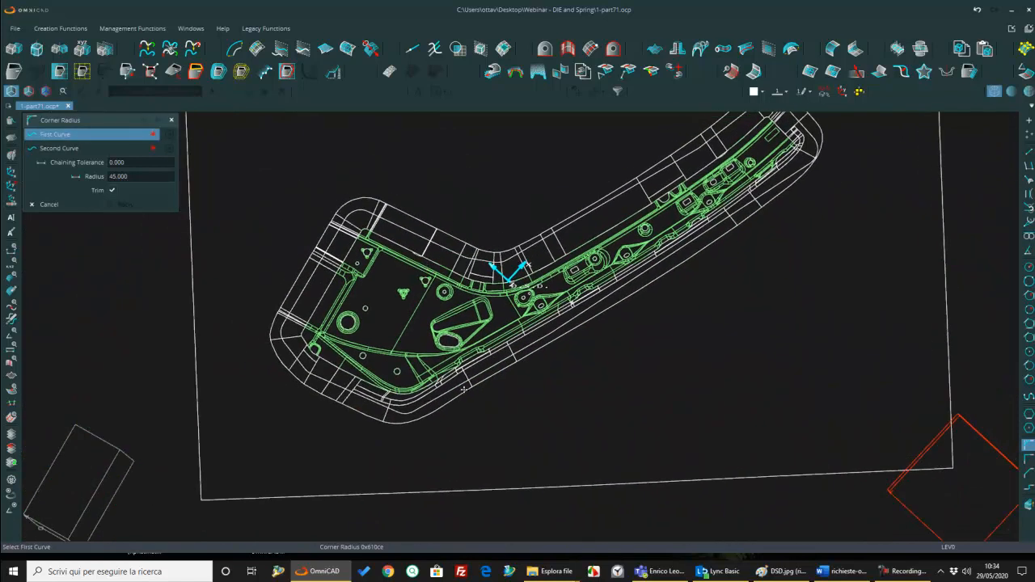
{"action": "key", "text": "Escape"}
Step: Set up a curve projection by direction onto a surface, using the vertical direction and the Don't Trim result
{"action": "scroll", "coordinate": [598, 334], "scroll_direction": "down", "scroll_amount": 4}
{"action": "mouse_move", "coordinate": [565, 314]}
{"action": "middle_mouse_down"}
{"action": "mouse_move", "coordinate": [553, 294]}
{"action": "mouse_move", "coordinate": [575, 311]}
{"action": "mouse_move", "coordinate": [564, 303]}
{"action": "middle_mouse_up"}
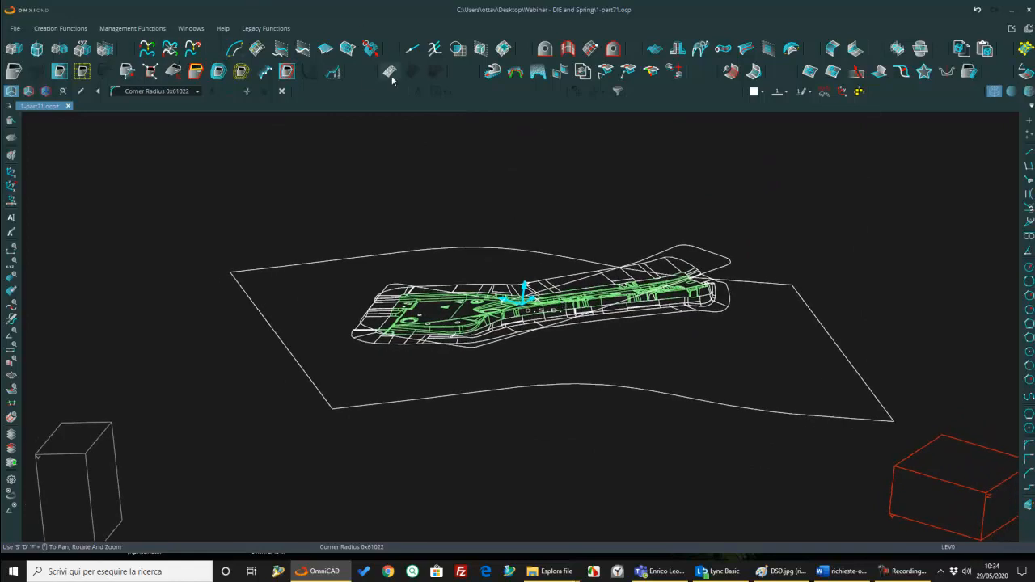
{"action": "left_click", "coordinate": [370, 49]}
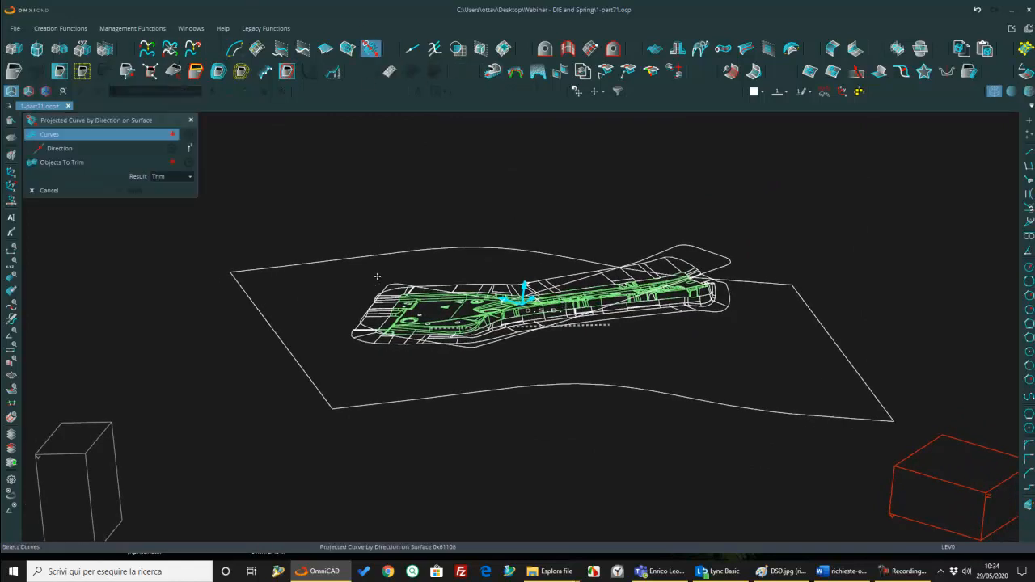
{"action": "scroll", "coordinate": [377, 276], "scroll_direction": "up", "scroll_amount": 4}
{"action": "scroll", "coordinate": [395, 243], "scroll_direction": "down", "scroll_amount": 3}
{"action": "left_click", "coordinate": [189, 149]}
{"action": "left_click", "coordinate": [215, 204]}
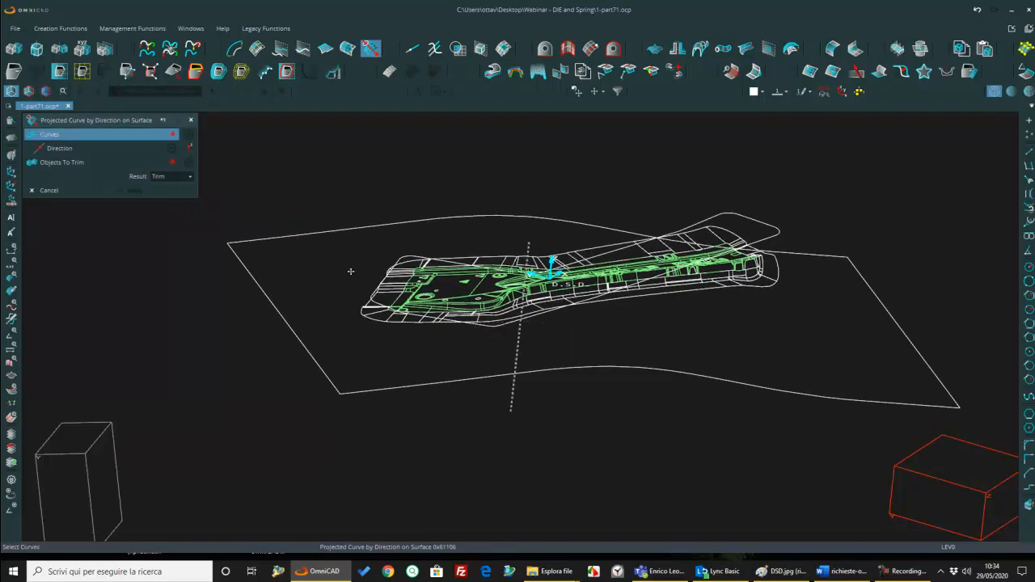
{"action": "scroll", "coordinate": [388, 320], "scroll_direction": "up", "scroll_amount": 4}
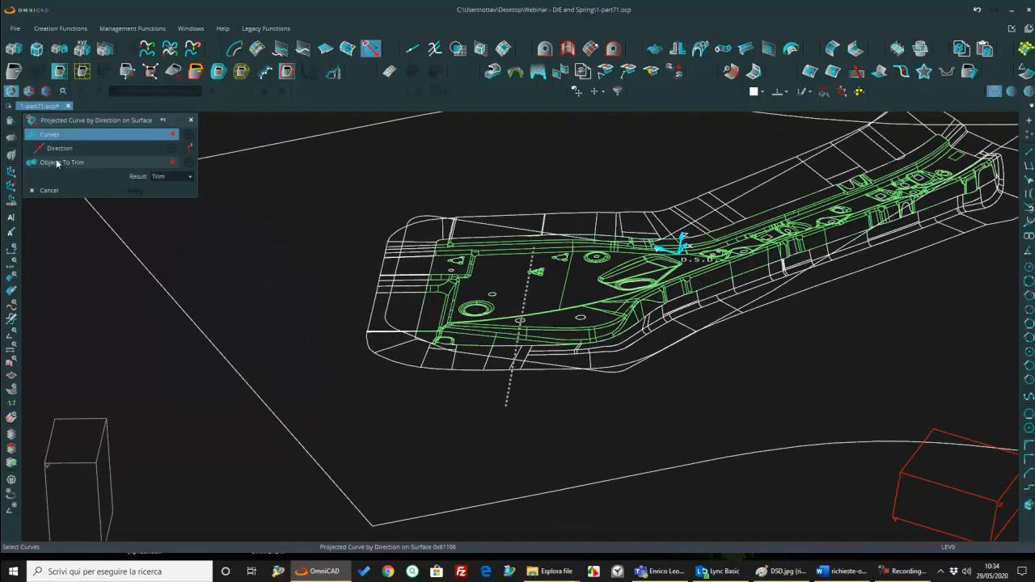
{"action": "left_click", "coordinate": [161, 176]}
{"action": "left_click", "coordinate": [157, 197]}
Step: Project the rounded outline, selected by chain, onto the large binder surface
{"action": "left_click", "coordinate": [603, 93]}
{"action": "left_click", "coordinate": [597, 134]}
{"action": "left_click", "coordinate": [430, 217]}
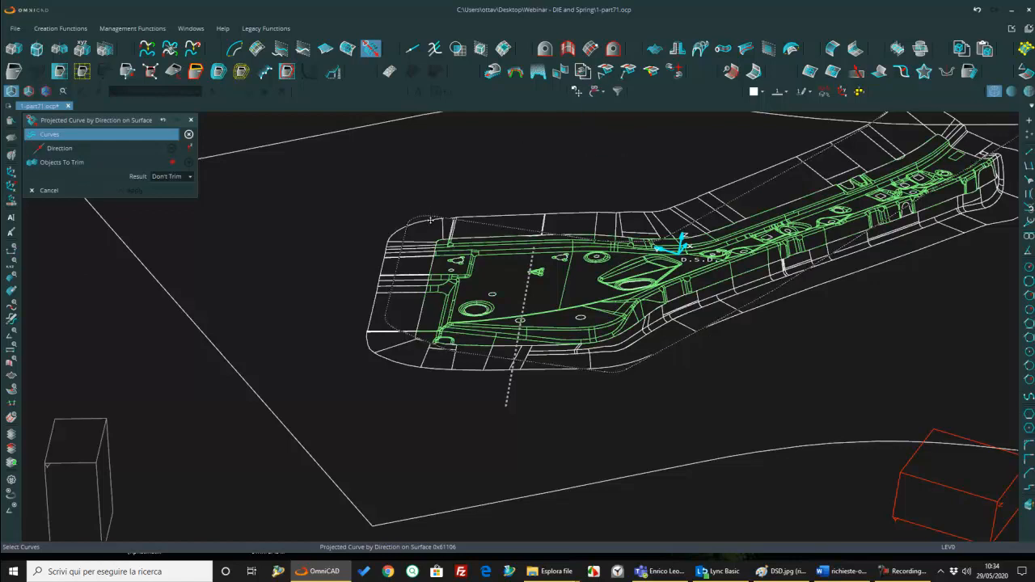
{"action": "left_click", "coordinate": [72, 163]}
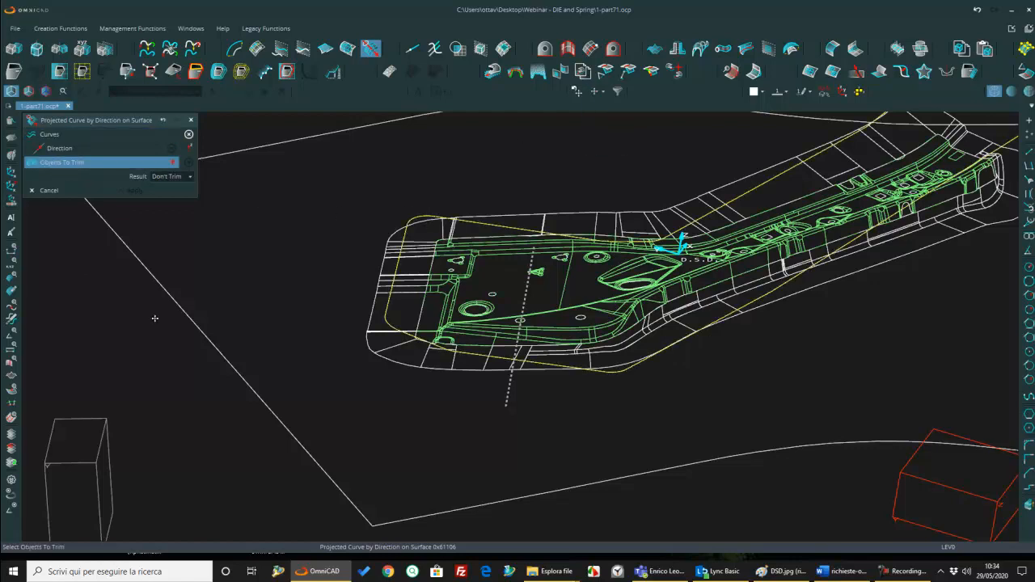
{"action": "left_click", "coordinate": [252, 391]}
{"action": "scroll", "coordinate": [291, 374], "scroll_direction": "down", "scroll_amount": 4}
{"action": "middle_click_drag", "start_coordinate": [291, 374], "coordinate": [340, 355]}
{"action": "key", "text": "Return"}
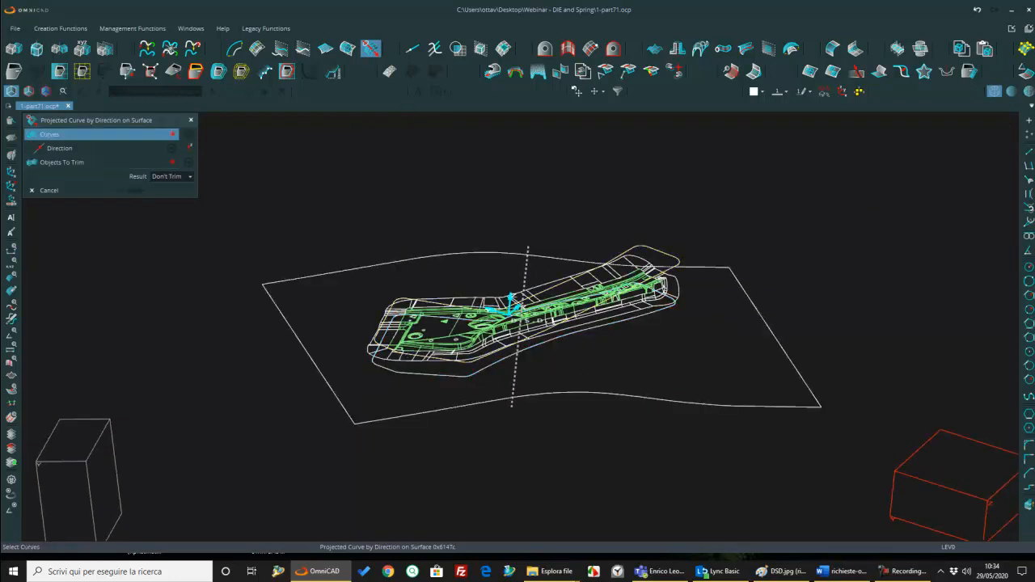
Step: Shade the model and join the projected outline into one composite curve by chain selection, deleting the original segments
{"action": "left_click", "coordinate": [1011, 91]}
{"action": "left_click", "coordinate": [146, 48]}
{"action": "scroll", "coordinate": [353, 314], "scroll_direction": "up", "scroll_amount": 3}
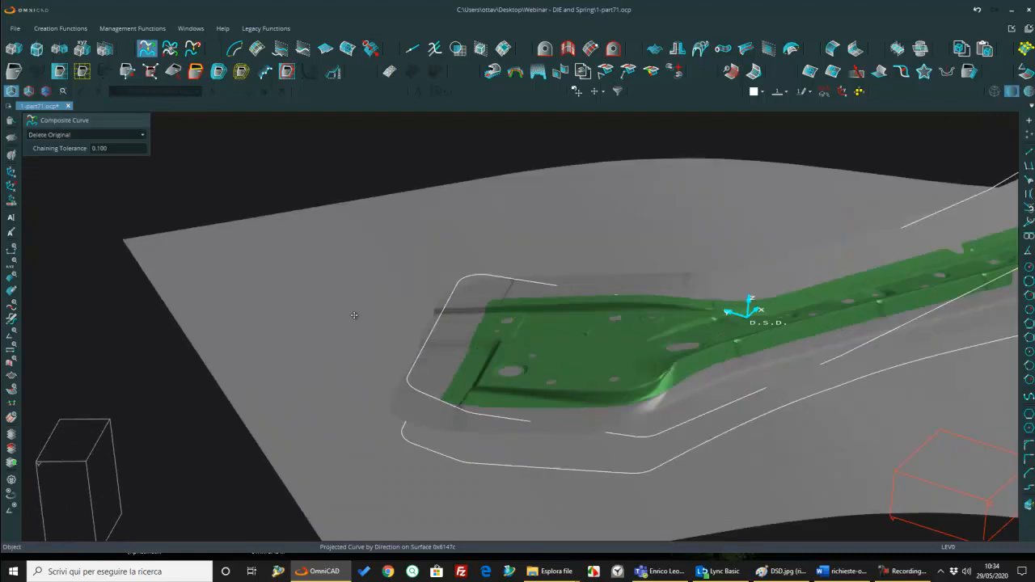
{"action": "left_click", "coordinate": [603, 92]}
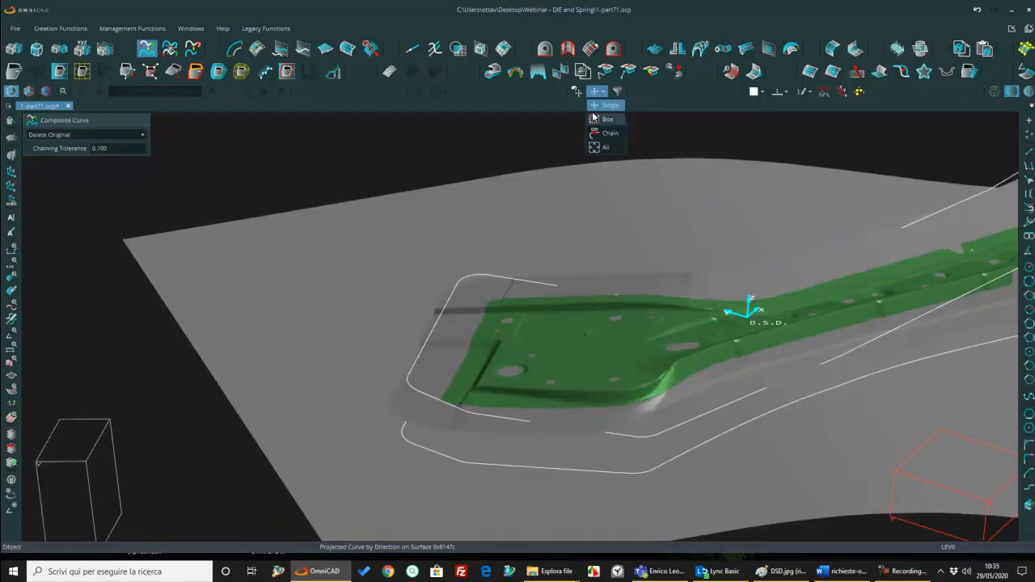
{"action": "left_click", "coordinate": [605, 132]}
{"action": "left_click", "coordinate": [443, 455]}
{"action": "middle_click_drag", "start_coordinate": [451, 444], "coordinate": [591, 486]}
{"action": "middle_click", "coordinate": [590, 485]}
{"action": "middle_click_drag", "start_coordinate": [618, 401], "coordinate": [619, 395]}
{"action": "scroll", "coordinate": [619, 395], "scroll_direction": "down", "scroll_amount": 3}
{"action": "key", "text": "Escape"}
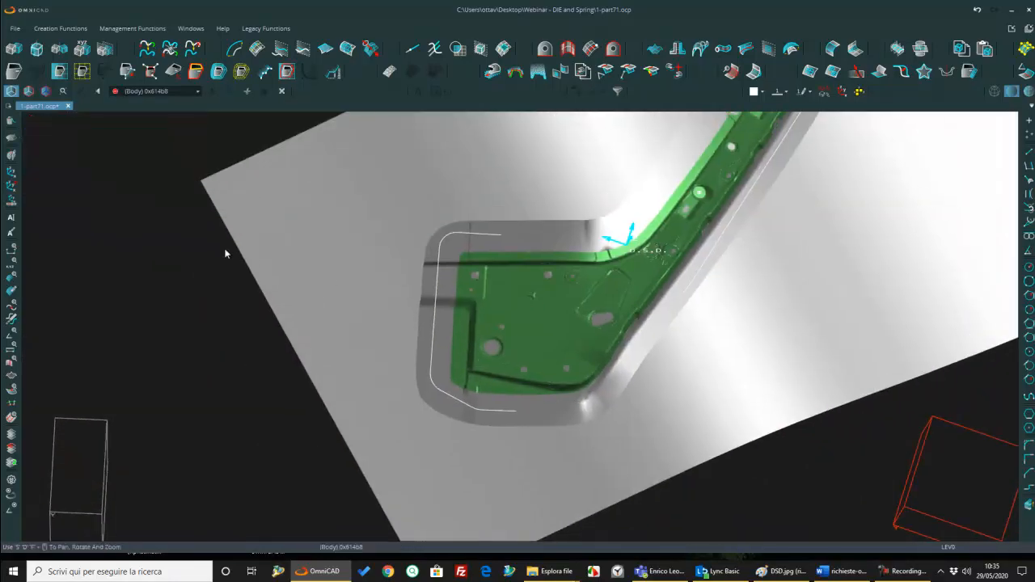
Step: Delete the unprojected offset outline above the binder by chain selection
{"action": "left_click", "coordinate": [12, 122]}
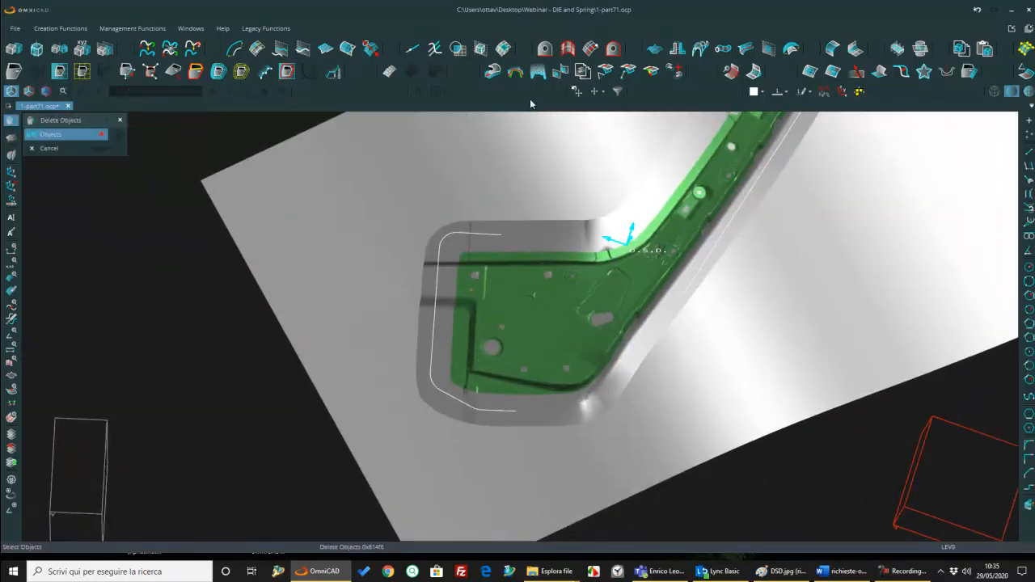
{"action": "left_click", "coordinate": [598, 91]}
{"action": "left_click", "coordinate": [599, 133]}
{"action": "middle_click_drag", "start_coordinate": [448, 234], "coordinate": [614, 296]}
{"action": "middle_click_drag", "start_coordinate": [729, 367], "coordinate": [631, 316]}
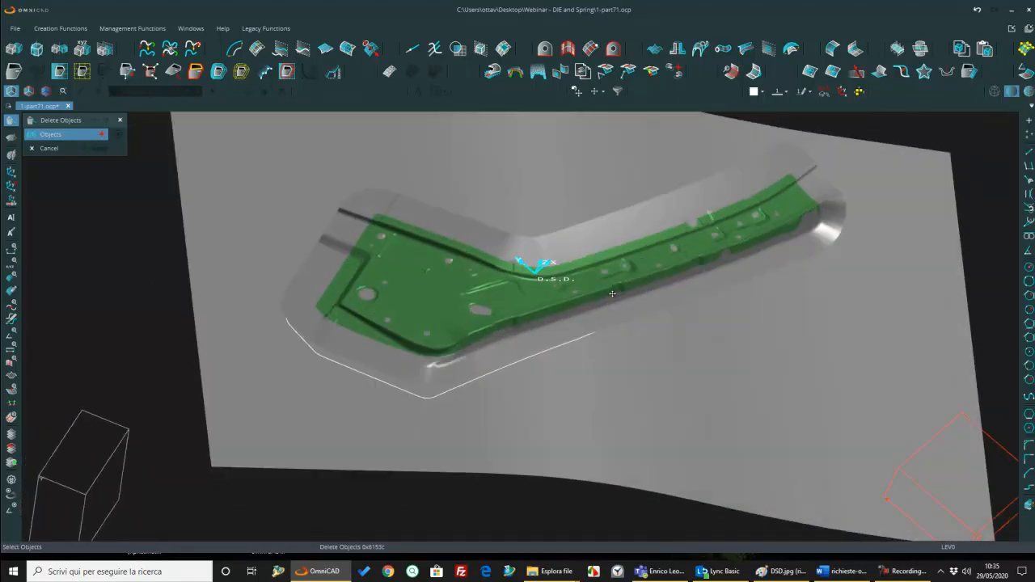
{"action": "key", "text": "Escape"}
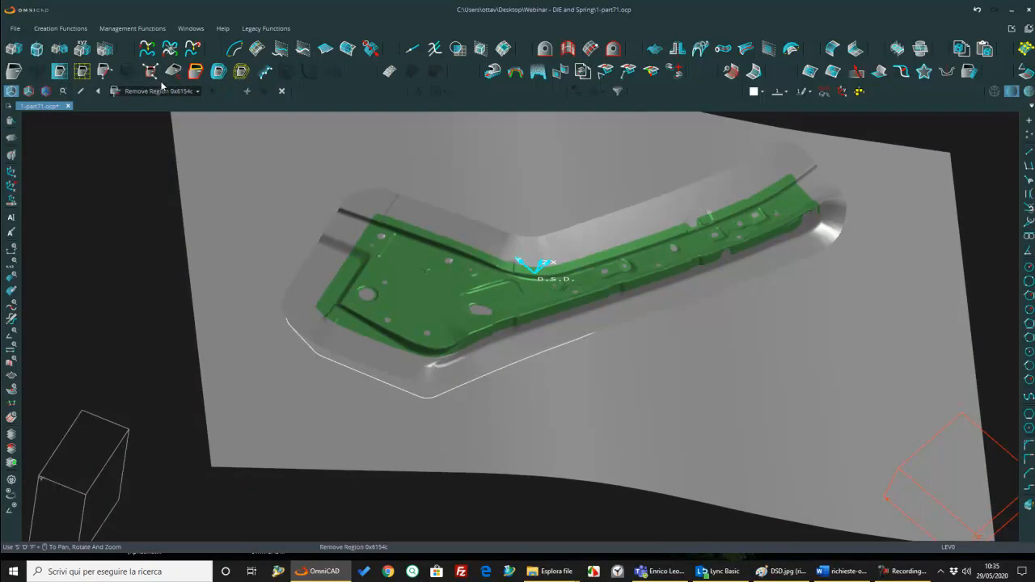
Step: Define a section plane by two points just outside the middle of the part's long outer edge
{"action": "left_click", "coordinate": [151, 73]}
{"action": "left_click", "coordinate": [594, 347]}
{"action": "left_click", "coordinate": [609, 366]}
{"action": "key", "text": "Return"}
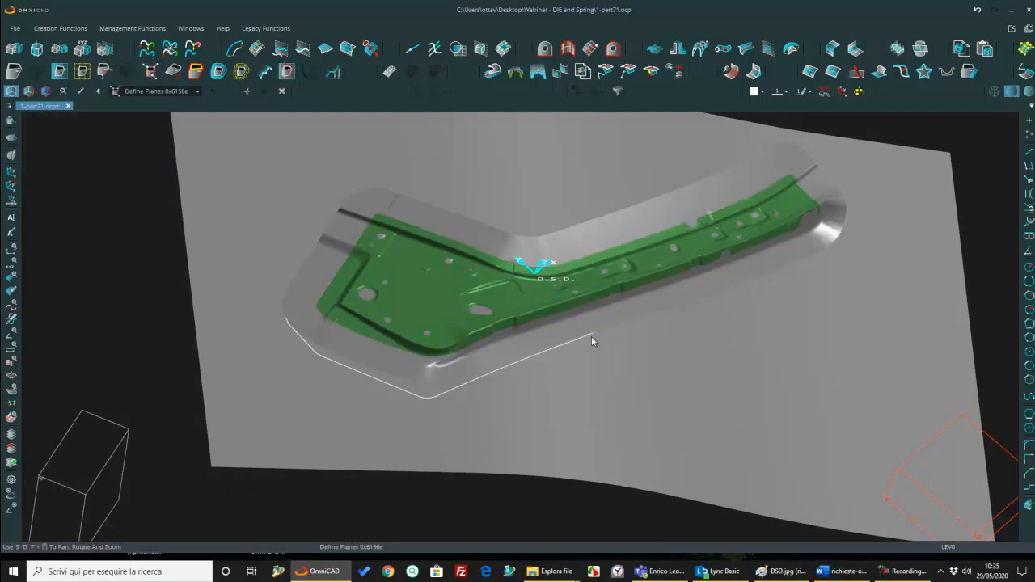
Step: Set up an Add Face by End operation with binder trimming and an angle of 85
{"action": "left_click", "coordinate": [289, 73]}
{"action": "left_click", "coordinate": [198, 149]}
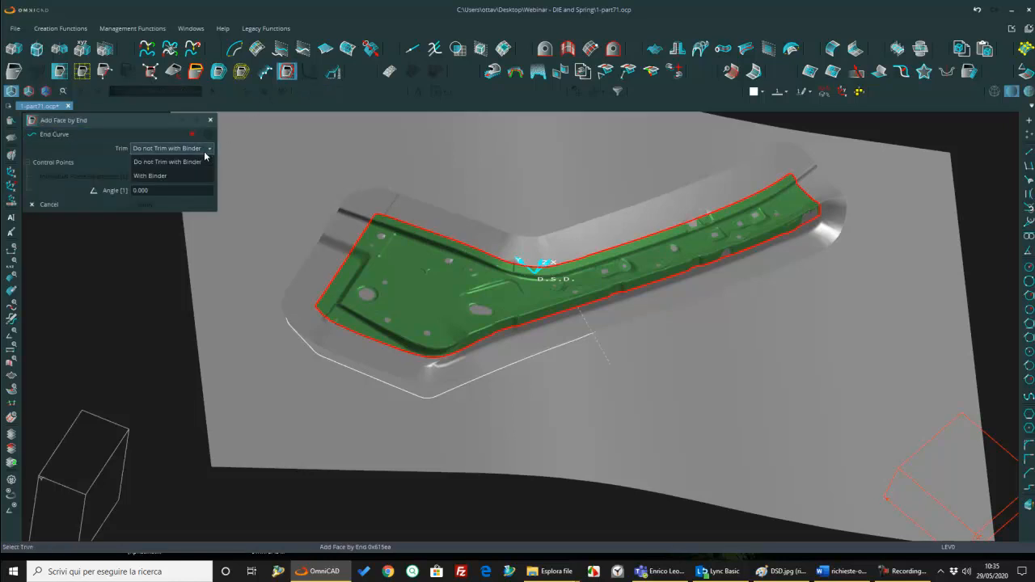
{"action": "left_click", "coordinate": [169, 175]}
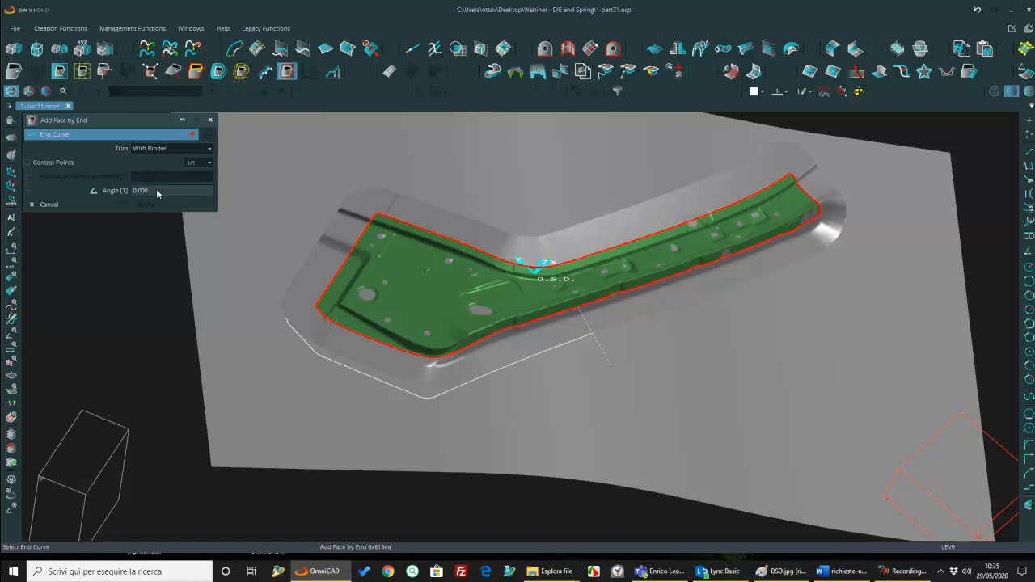
{"action": "left_click", "coordinate": [156, 190]}
{"action": "type", "text": "35"}
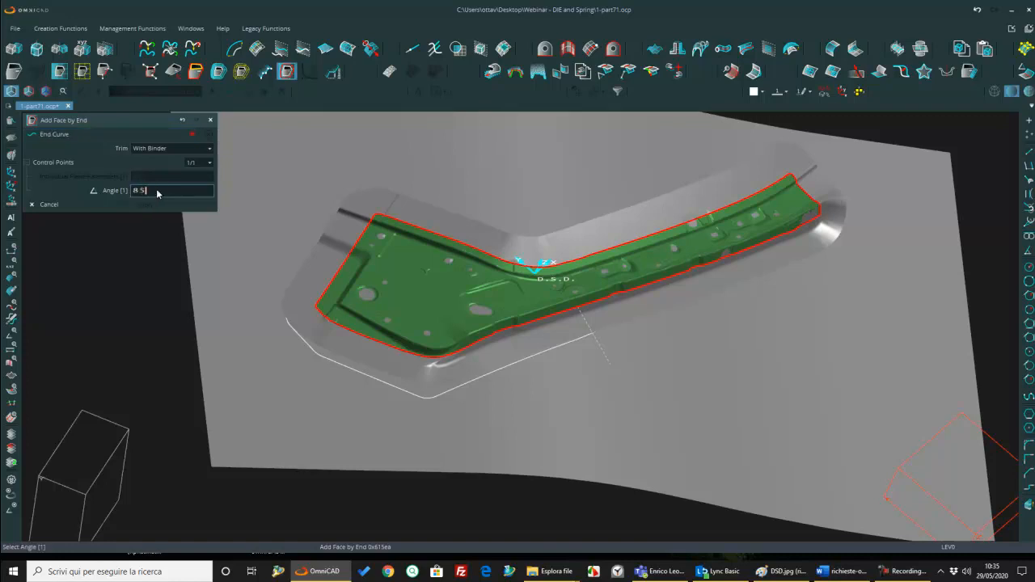
{"action": "key", "text": "Return"}
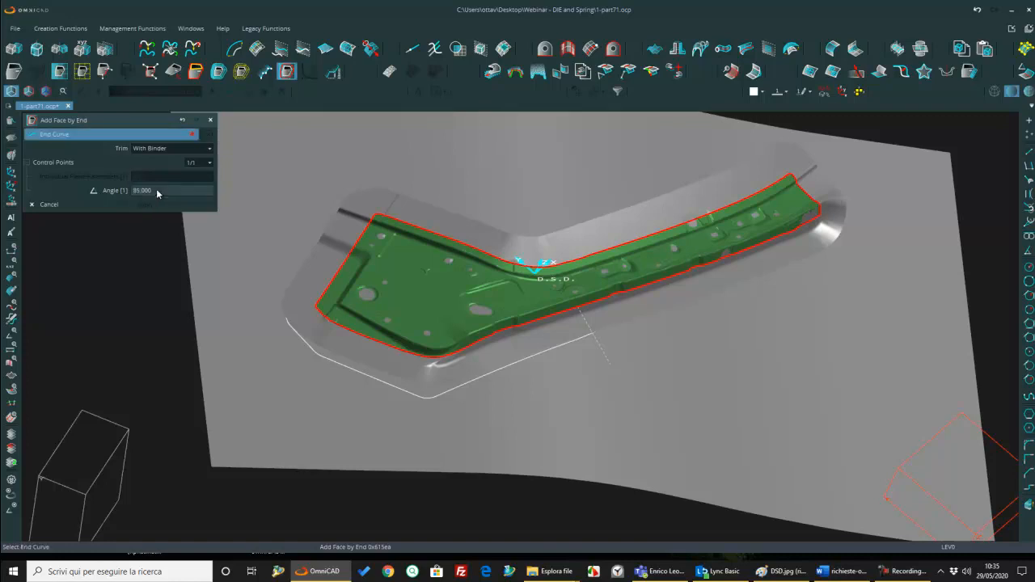
Step: Select the projected outline as the end curve, generate the wall faces around the part, and inspect the narrow end
{"action": "left_click", "coordinate": [332, 361]}
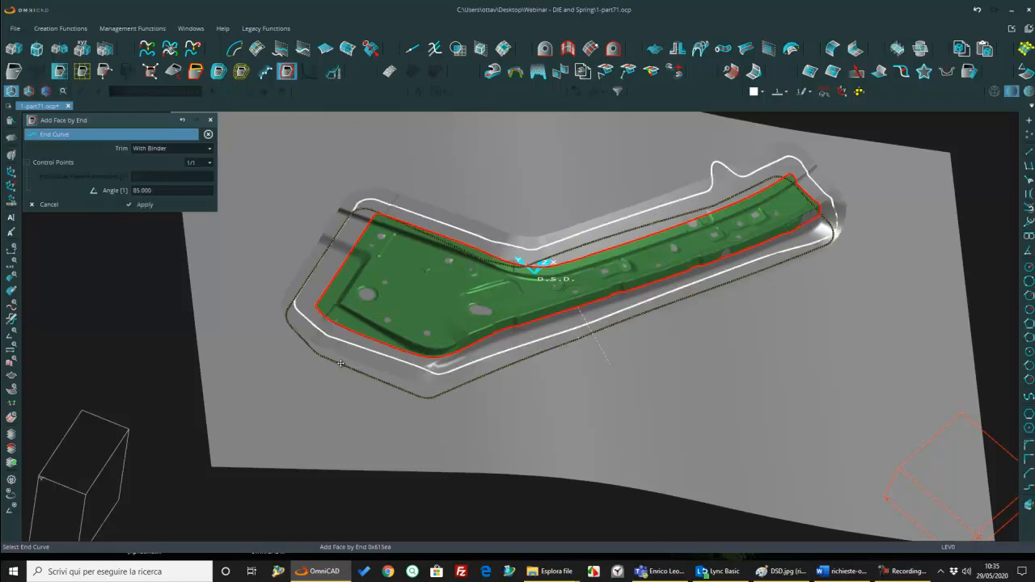
{"action": "middle_click_drag", "start_coordinate": [387, 345], "coordinate": [400, 308]}
{"action": "middle_click_drag", "start_coordinate": [523, 226], "coordinate": [421, 337]}
{"action": "middle_click_drag", "start_coordinate": [530, 258], "coordinate": [571, 211]}
{"action": "left_click", "coordinate": [567, 256]}
{"action": "middle_click_drag", "start_coordinate": [679, 208], "coordinate": [629, 217]}
{"action": "scroll", "coordinate": [646, 208], "scroll_direction": "up", "scroll_amount": 5}
{"action": "scroll", "coordinate": [607, 205], "scroll_direction": "down", "scroll_amount": 5}
{"action": "scroll", "coordinate": [609, 253], "scroll_direction": "up", "scroll_amount": 5}
{"action": "middle_click_drag", "start_coordinate": [611, 255], "coordinate": [609, 259]}
Step: Use Modify Curve with Project to smooth the slight bend in the wall's base outline near the narrow end with a curved section
{"action": "left_click", "coordinate": [312, 72]}
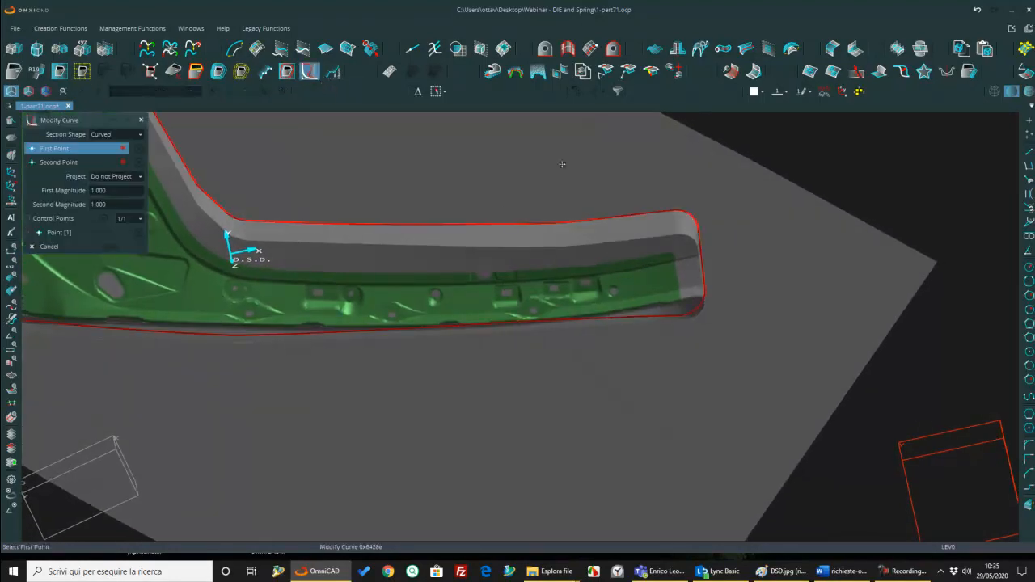
{"action": "left_click", "coordinate": [117, 176]}
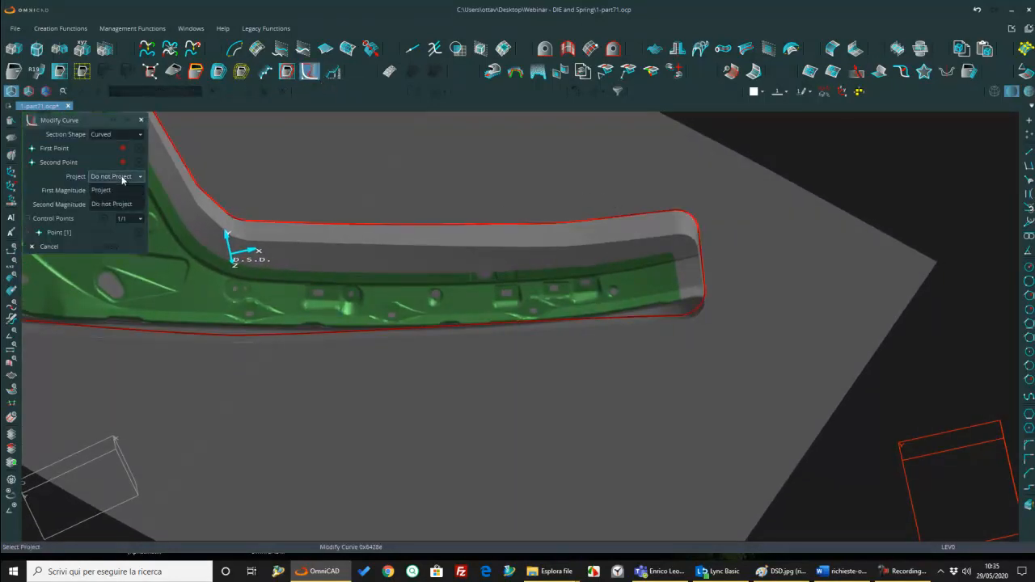
{"action": "left_click", "coordinate": [115, 193]}
{"action": "middle_click_drag", "start_coordinate": [344, 228], "coordinate": [301, 250]}
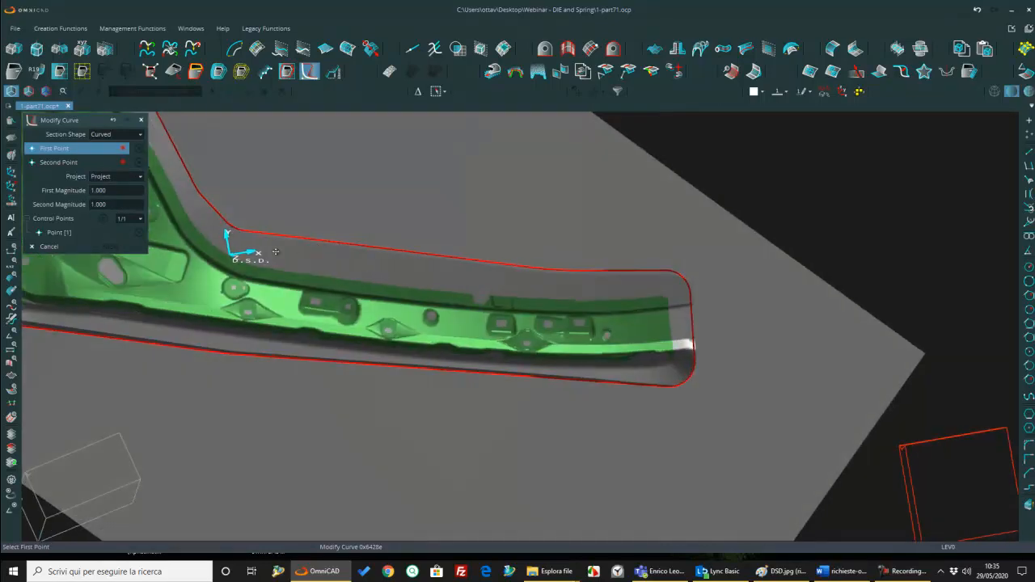
{"action": "left_click", "coordinate": [639, 273]}
{"action": "left_click", "coordinate": [417, 251]}
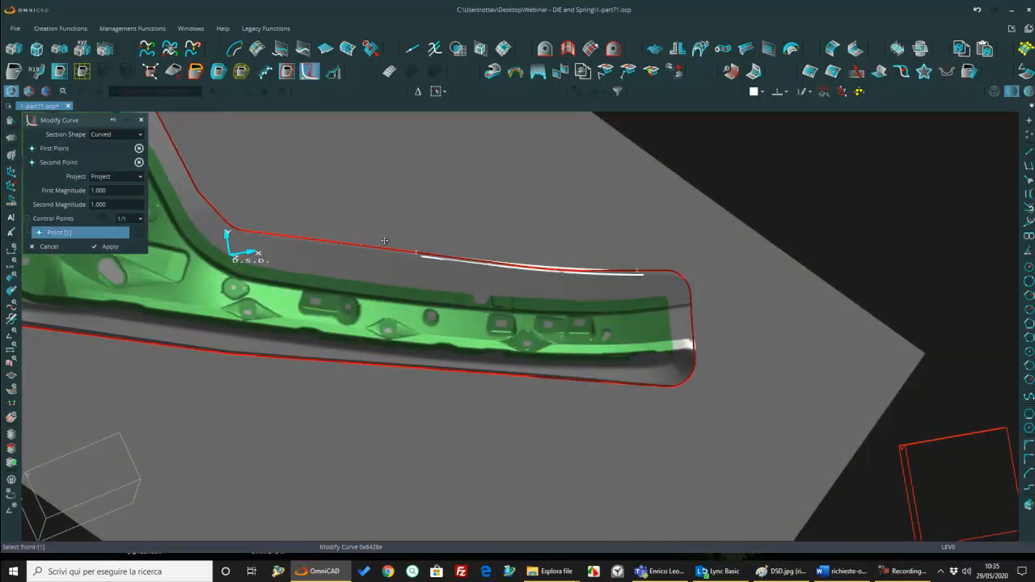
{"action": "left_click_drag", "start_coordinate": [486, 261], "coordinate": [599, 273]}
{"action": "middle_click", "coordinate": [574, 303]}
Step: Smooth the base outline's corner at the wide end with a curved, projected section between points on either side of it
{"action": "middle_click_drag", "start_coordinate": [575, 283], "coordinate": [344, 312]}
{"action": "scroll", "coordinate": [588, 274], "scroll_direction": "down", "scroll_amount": 4}
{"action": "scroll", "coordinate": [400, 314], "scroll_direction": "up", "scroll_amount": 3}
{"action": "scroll", "coordinate": [319, 303], "scroll_direction": "up", "scroll_amount": 6}
{"action": "left_click", "coordinate": [270, 273]}
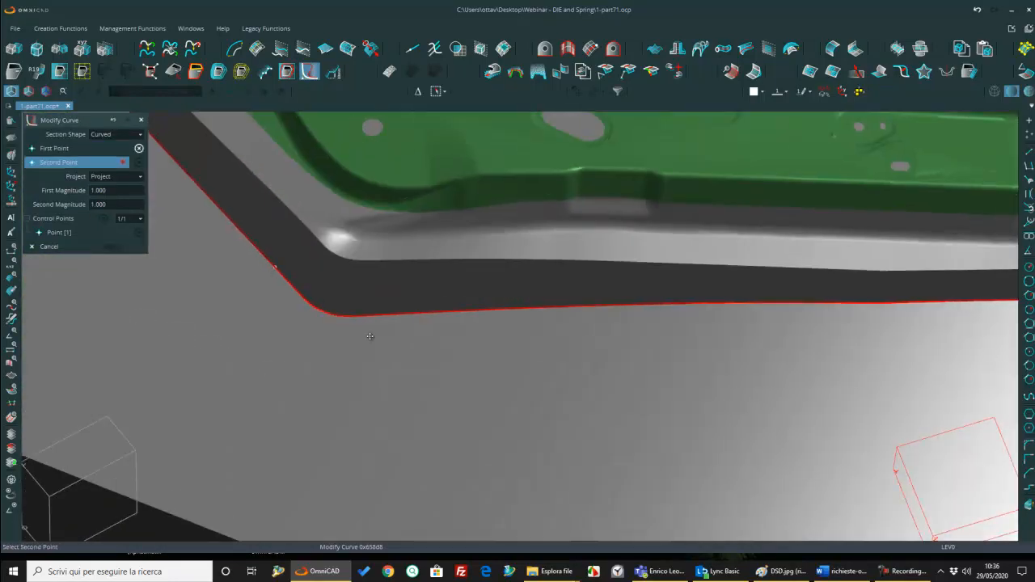
{"action": "left_click", "coordinate": [455, 318]}
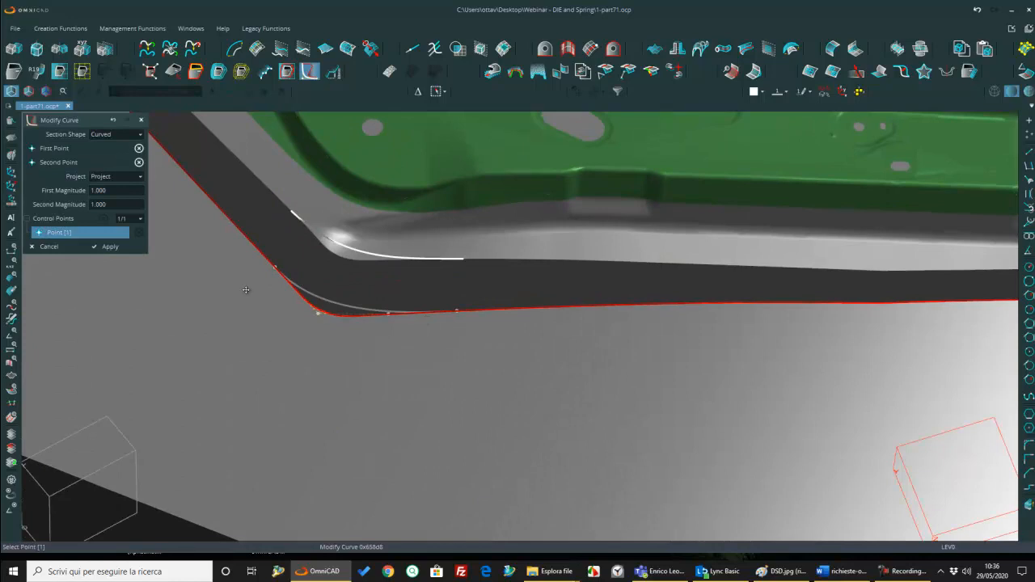
{"action": "middle_click", "coordinate": [303, 304]}
{"action": "scroll", "coordinate": [402, 307], "scroll_direction": "down", "scroll_amount": 5}
{"action": "middle_click_drag", "start_coordinate": [400, 306], "coordinate": [607, 368]}
{"action": "key", "text": "Escape"}
Step: Delete the outline curve lying on the binder around the base of the addendum walls
{"action": "scroll", "coordinate": [392, 346], "scroll_direction": "down", "scroll_amount": 5}
{"action": "scroll", "coordinate": [554, 347], "scroll_direction": "up", "scroll_amount": 5}
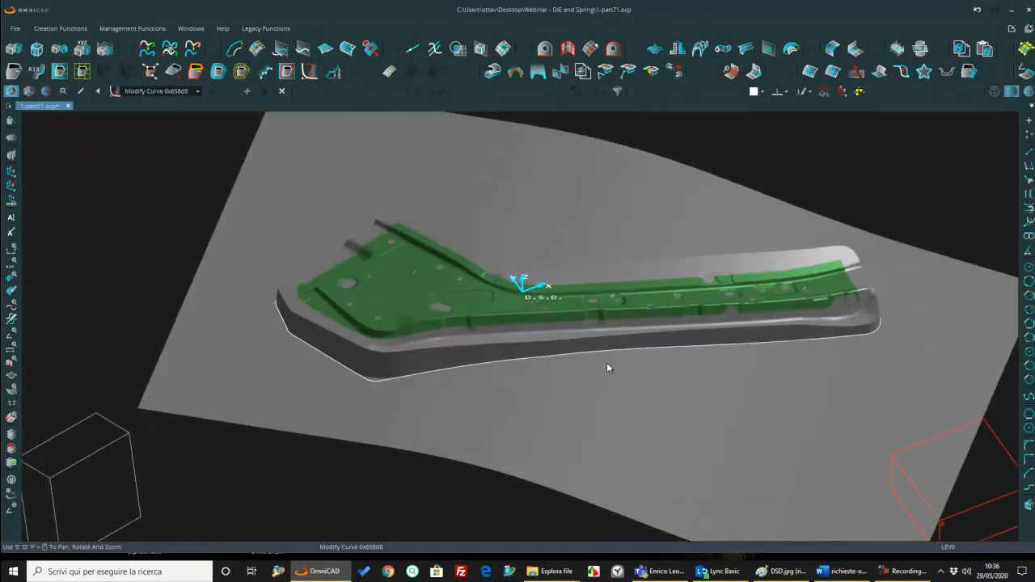
{"action": "left_click", "coordinate": [12, 122]}
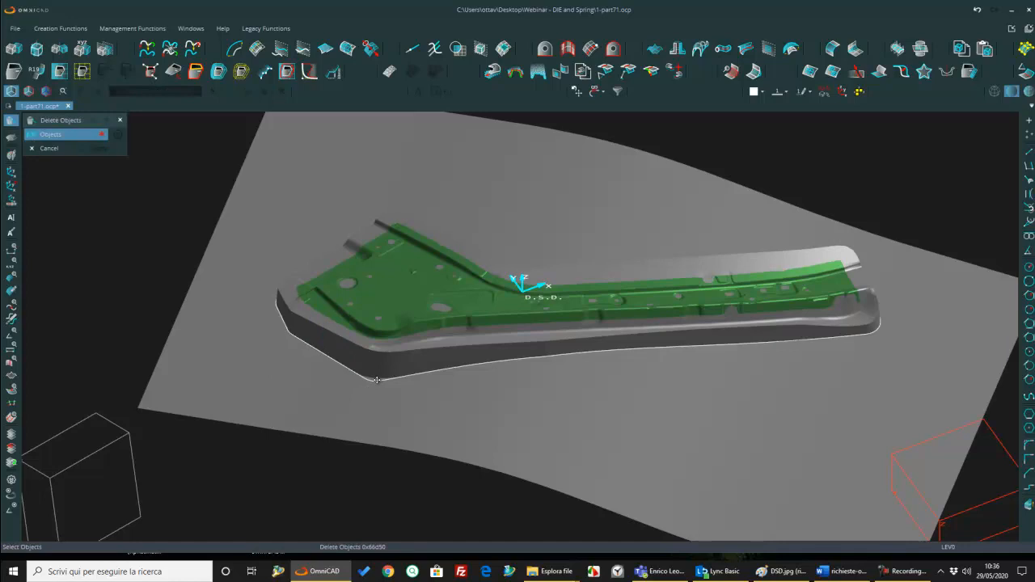
{"action": "middle_click_drag", "start_coordinate": [385, 370], "coordinate": [320, 382]}
Step: Set up an Addendum Blend on the walls' upper edge with radius 10 at two control points flanking the narrow end
{"action": "left_click", "coordinate": [35, 73]}
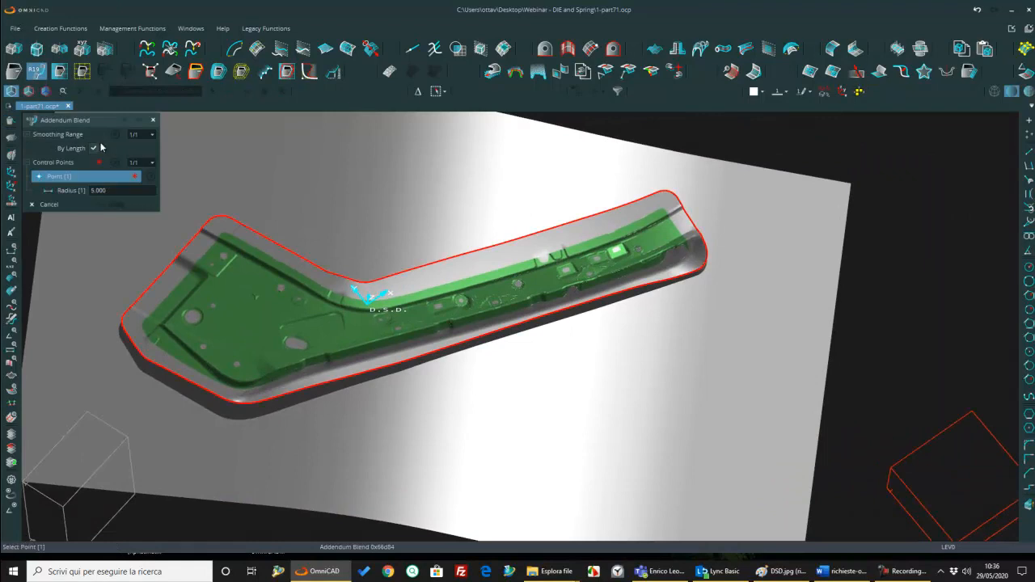
{"action": "double_click", "coordinate": [116, 190]}
{"action": "type", "text": "10"}
{"action": "key", "text": "Return"}
{"action": "left_click", "coordinate": [687, 273]}
{"action": "left_click", "coordinate": [649, 196]}
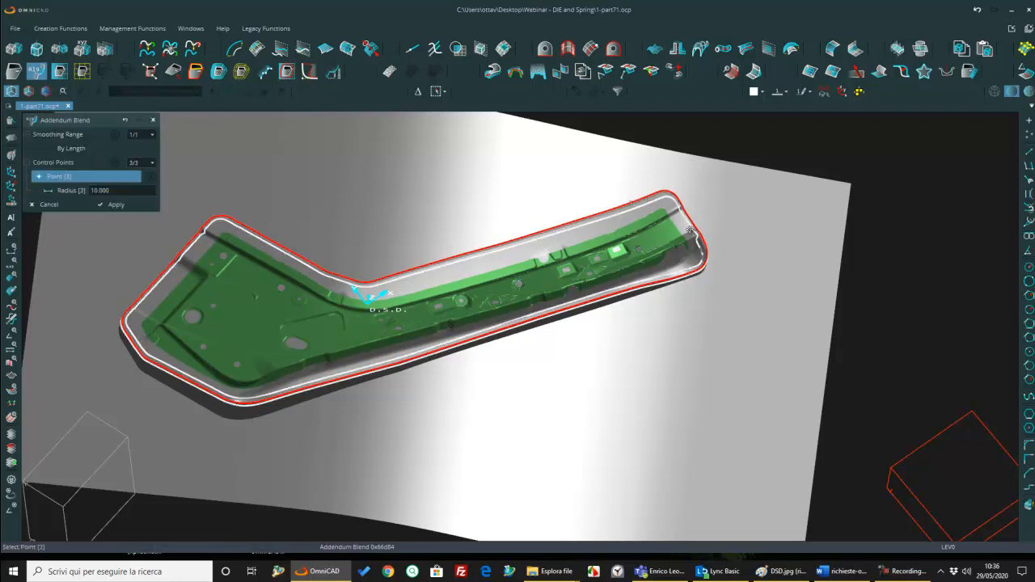
Step: Add two control points with radius 20 at the steps in the upper edge across the narrow end
{"action": "scroll", "coordinate": [698, 234], "scroll_direction": "up", "scroll_amount": 3}
{"action": "mouse_move", "coordinate": [698, 235]}
{"action": "middle_mouse_down"}
{"action": "mouse_move", "coordinate": [695, 202]}
{"action": "mouse_move", "coordinate": [693, 223]}
{"action": "middle_mouse_up"}
{"action": "scroll", "coordinate": [696, 238], "scroll_direction": "up", "scroll_amount": 3}
{"action": "middle_click_drag", "start_coordinate": [681, 272], "coordinate": [652, 309]}
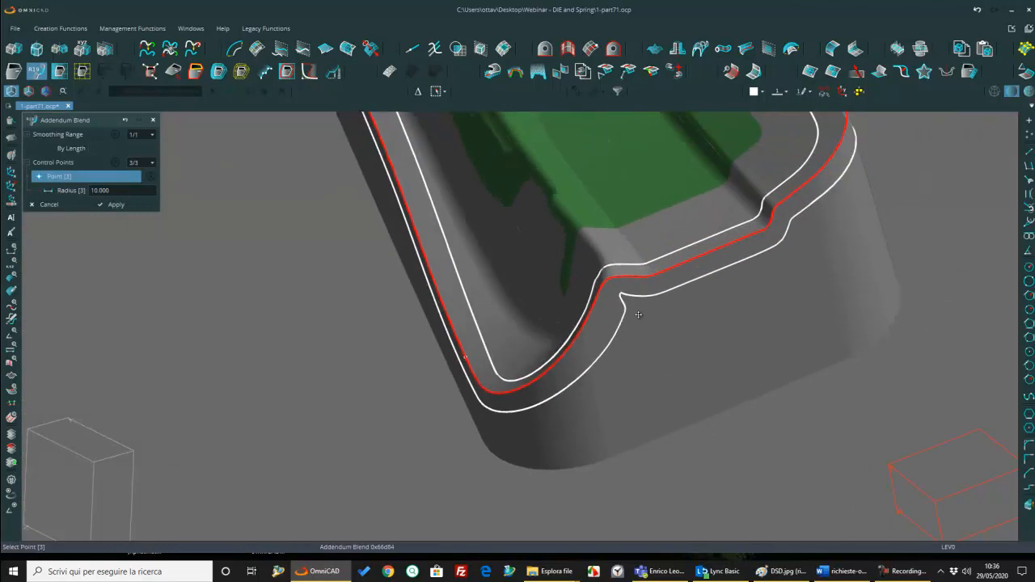
{"action": "left_click", "coordinate": [155, 194]}
{"action": "type", "text": "20"}
{"action": "key", "text": "Return"}
{"action": "left_click", "coordinate": [601, 277]}
{"action": "left_click", "coordinate": [782, 203]}
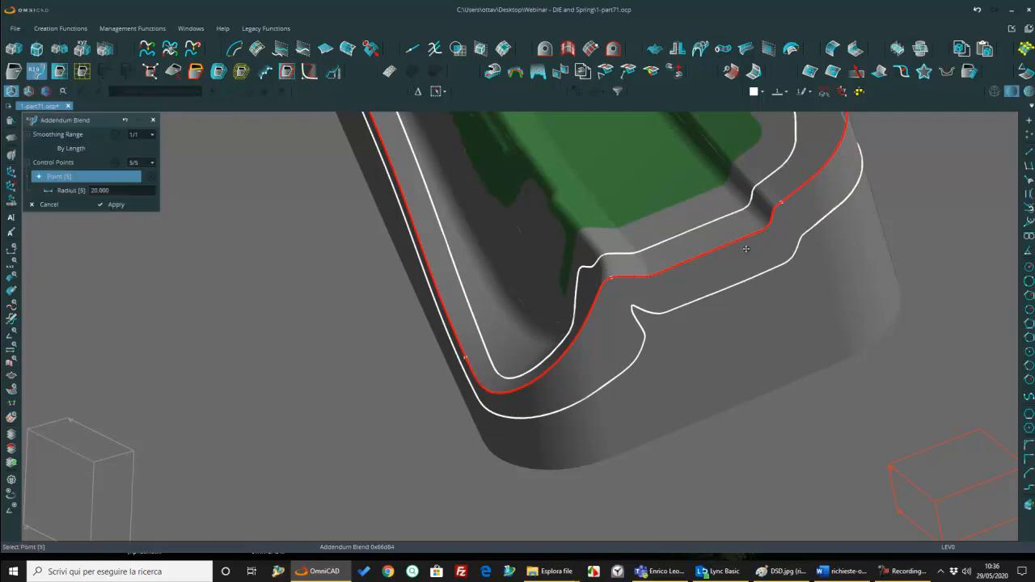
Step: Check the blend preview in wireframe and shaded-with-wireframe display, and generate the variable-radius blend along the upper edge
{"action": "scroll", "coordinate": [744, 253], "scroll_direction": "down", "scroll_amount": 3}
{"action": "middle_click_drag", "start_coordinate": [743, 254], "coordinate": [689, 271]}
{"action": "scroll", "coordinate": [689, 271], "scroll_direction": "up", "scroll_amount": 1}
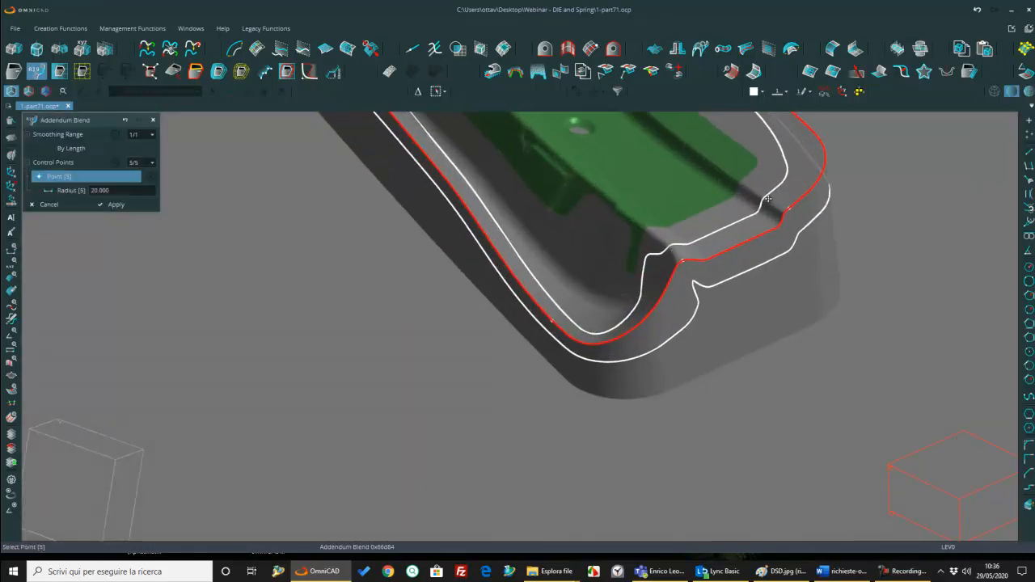
{"action": "left_click", "coordinate": [995, 92]}
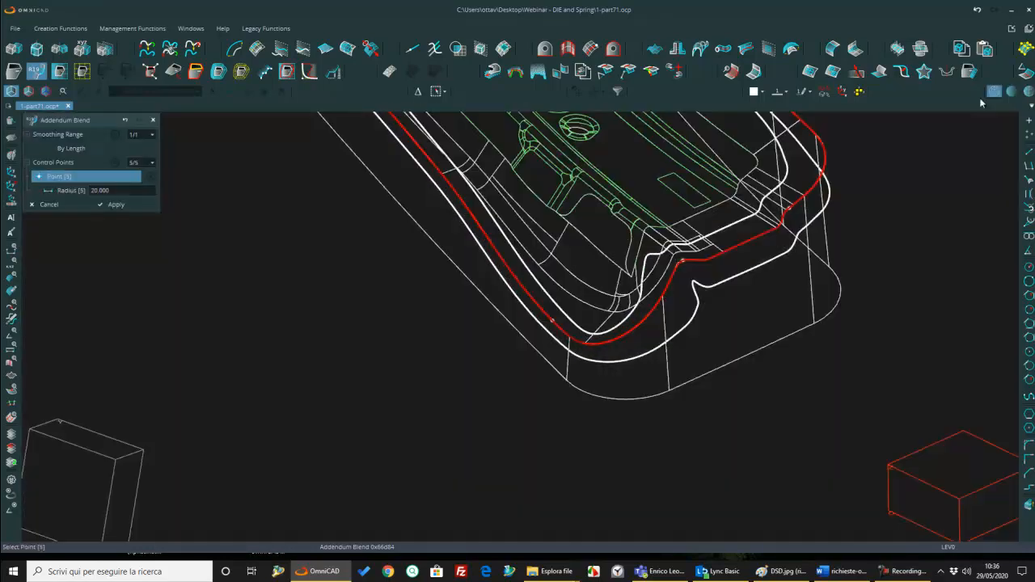
{"action": "left_click", "coordinate": [1024, 91]}
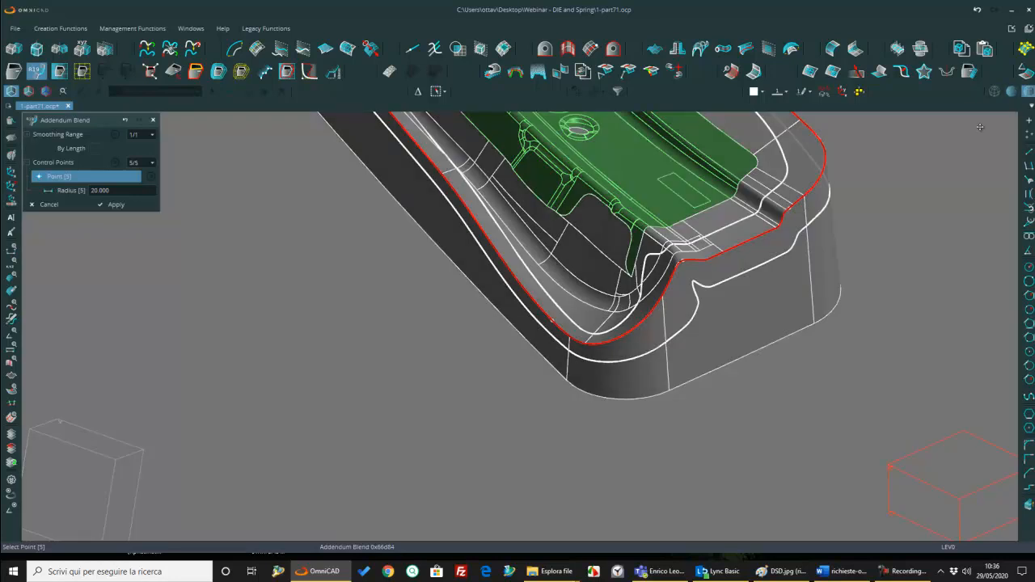
{"action": "scroll", "coordinate": [573, 316], "scroll_direction": "down", "scroll_amount": 5}
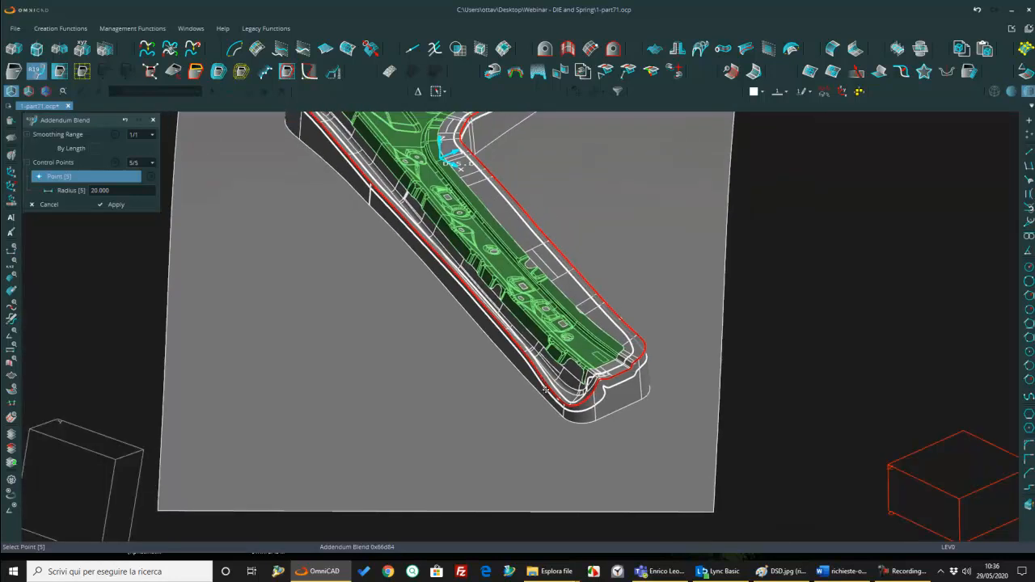
{"action": "left_click", "coordinate": [140, 204]}
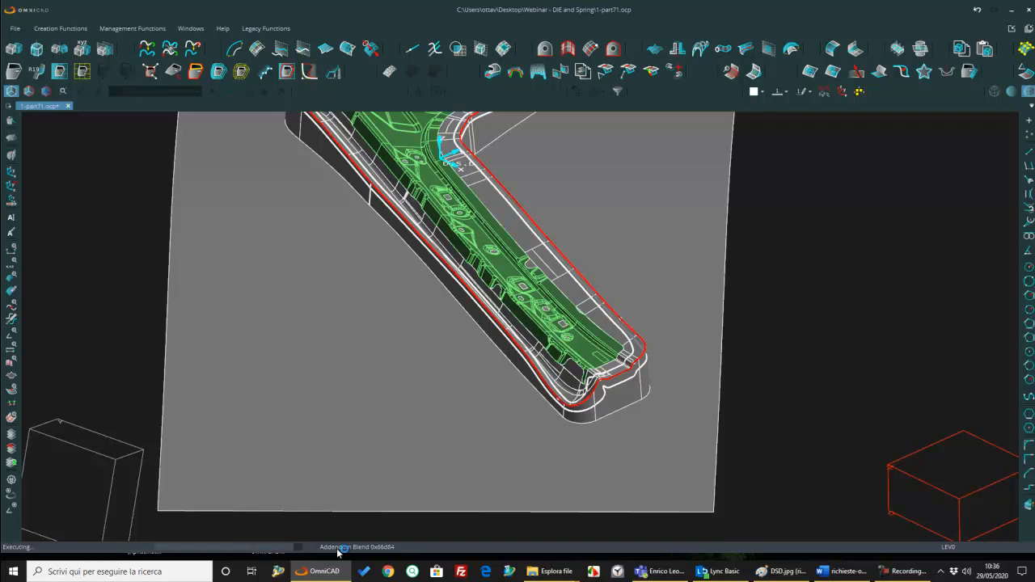
Step: Blend the base of the addendum walls into the binder with radius 20 around the whole outline
{"action": "left_click", "coordinate": [596, 403]}
{"action": "middle_click_drag", "start_coordinate": [594, 414], "coordinate": [537, 390]}
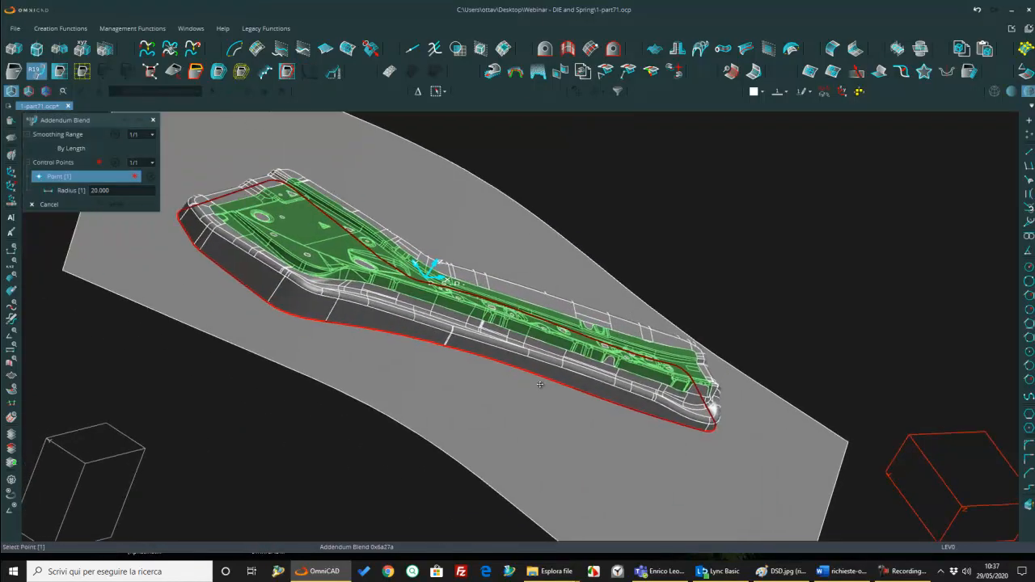
{"action": "left_click", "coordinate": [541, 376]}
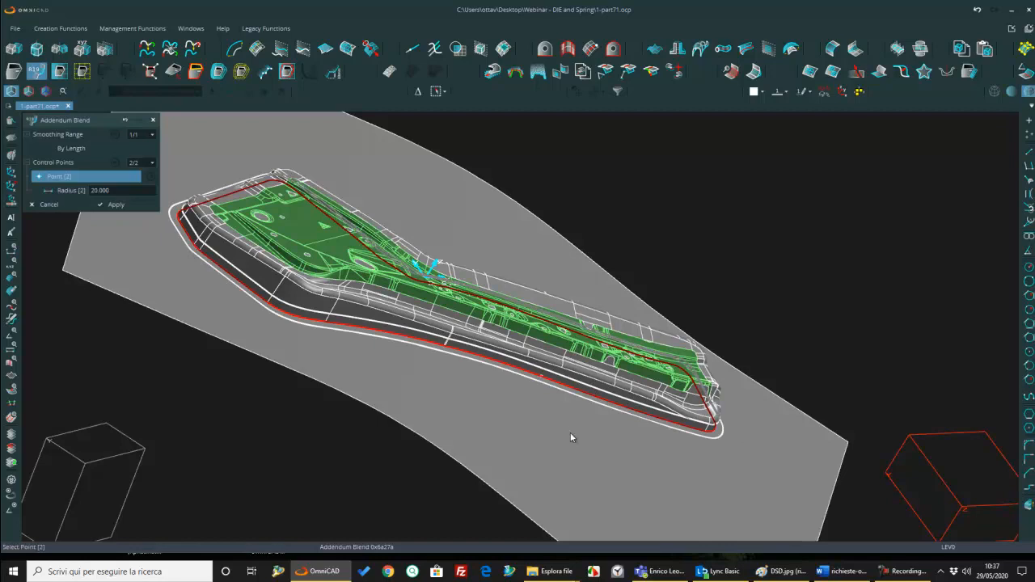
{"action": "left_click", "coordinate": [115, 204]}
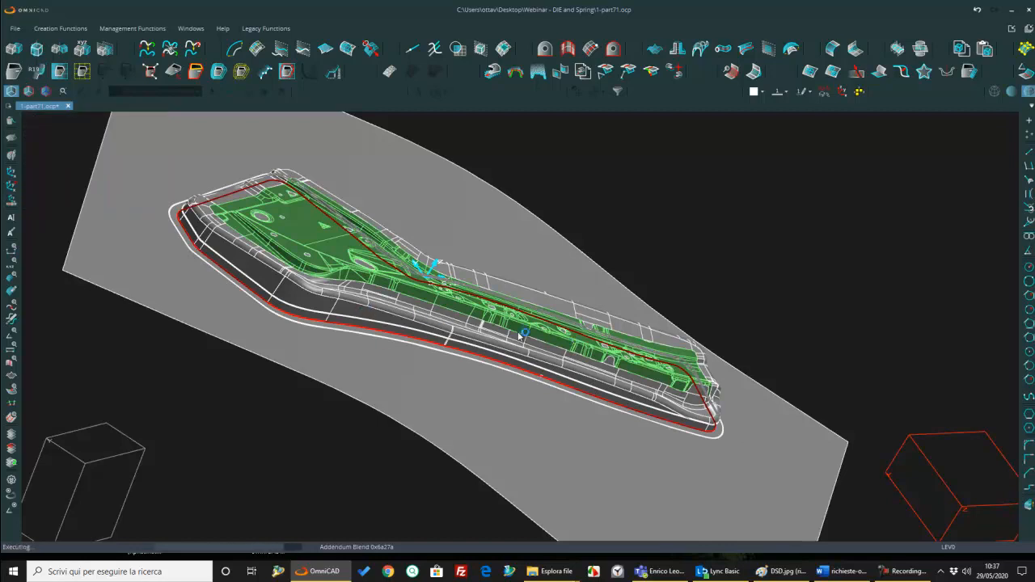
Step: Inspect the blended addendum in plain shaded display and switch the model to wireframe
{"action": "mouse_move", "coordinate": [444, 341]}
{"action": "middle_mouse_down"}
{"action": "mouse_move", "coordinate": [442, 324]}
{"action": "mouse_move", "coordinate": [444, 425]}
{"action": "middle_mouse_up"}
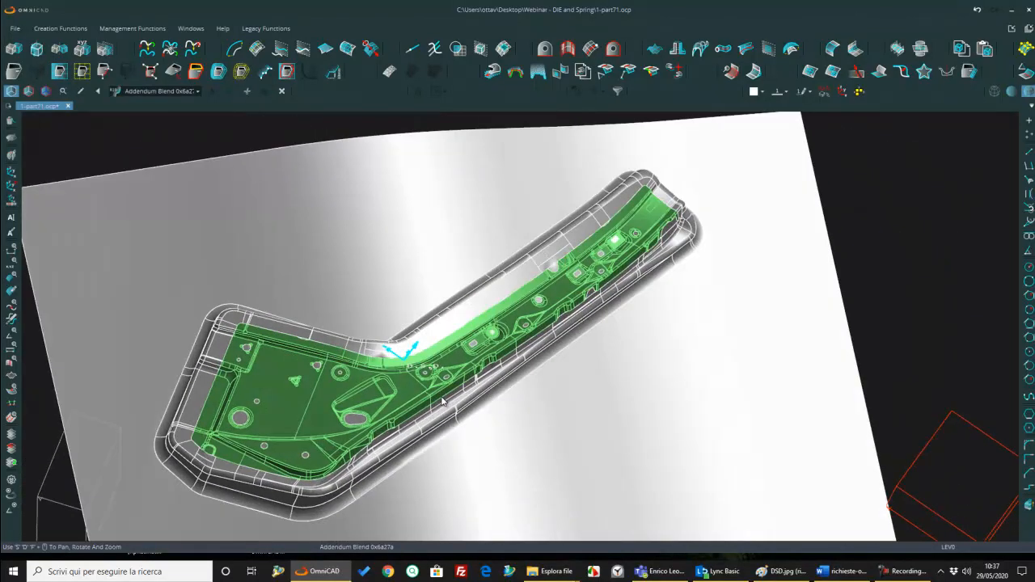
{"action": "left_click", "coordinate": [1011, 93]}
{"action": "mouse_move", "coordinate": [648, 276]}
{"action": "middle_mouse_down"}
{"action": "mouse_move", "coordinate": [746, 252]}
{"action": "mouse_move", "coordinate": [707, 340]}
{"action": "mouse_move", "coordinate": [854, 296]}
{"action": "middle_mouse_up"}
{"action": "scroll", "coordinate": [724, 302], "scroll_direction": "up", "scroll_amount": 5}
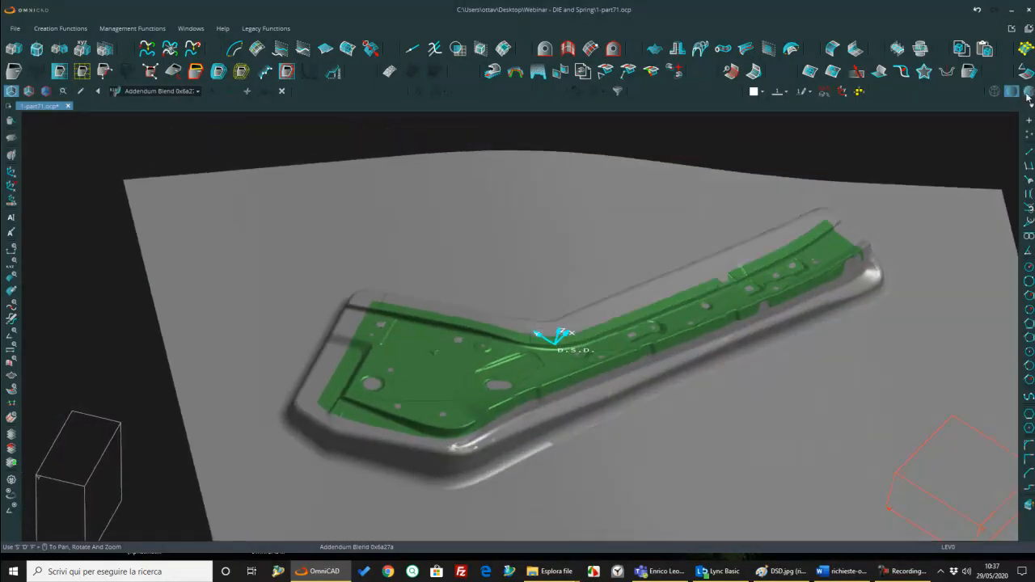
{"action": "left_click", "coordinate": [997, 93]}
Step: Open the part file 1-part72.ocp from the Webinar - DIE and Spring folder
{"action": "left_click", "coordinate": [12, 28]}
{"action": "left_click", "coordinate": [37, 50]}
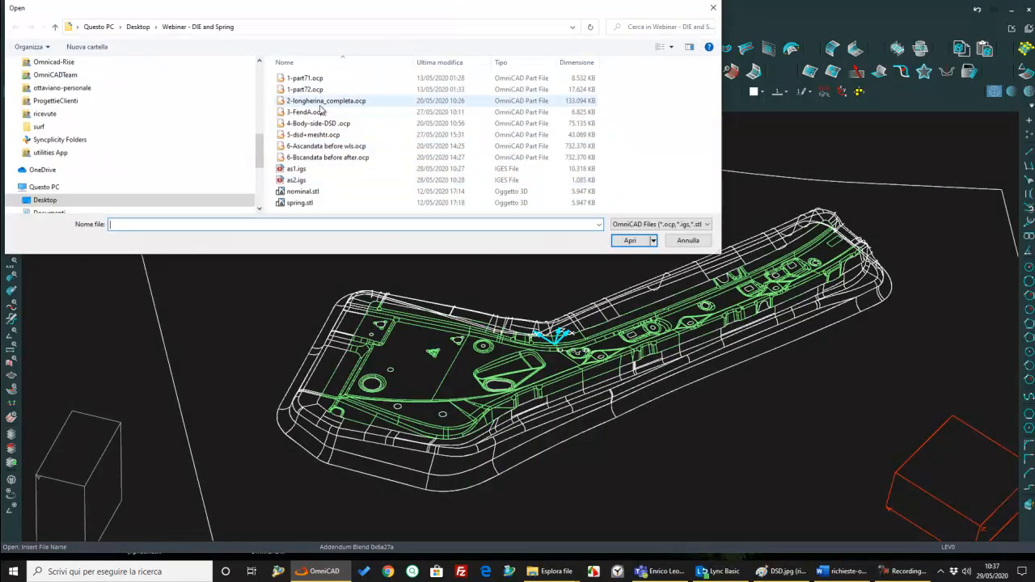
{"action": "left_click", "coordinate": [315, 89]}
{"action": "left_click", "coordinate": [630, 241]}
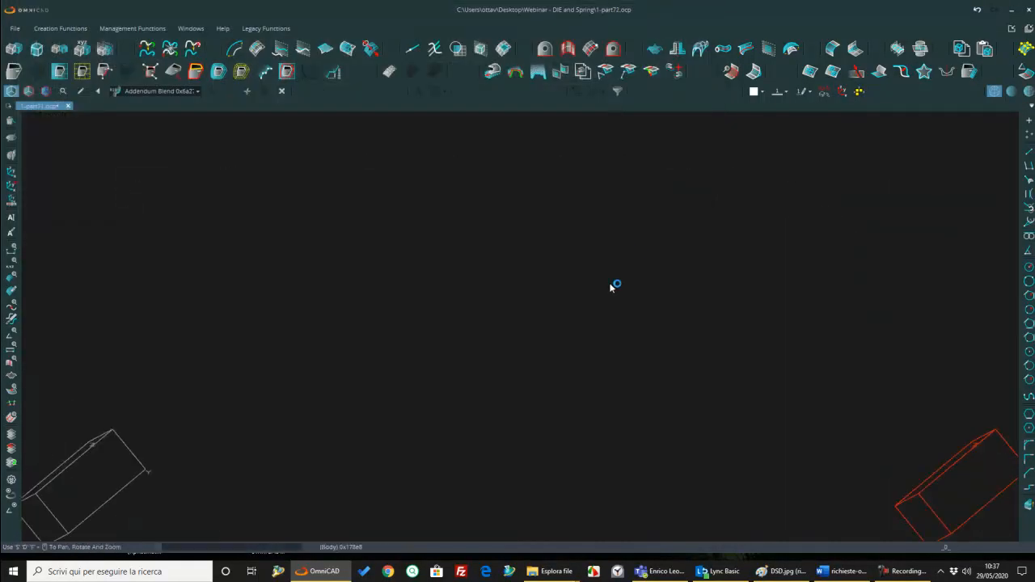
{"action": "middle_click_drag", "start_coordinate": [533, 302], "coordinate": [563, 332]}
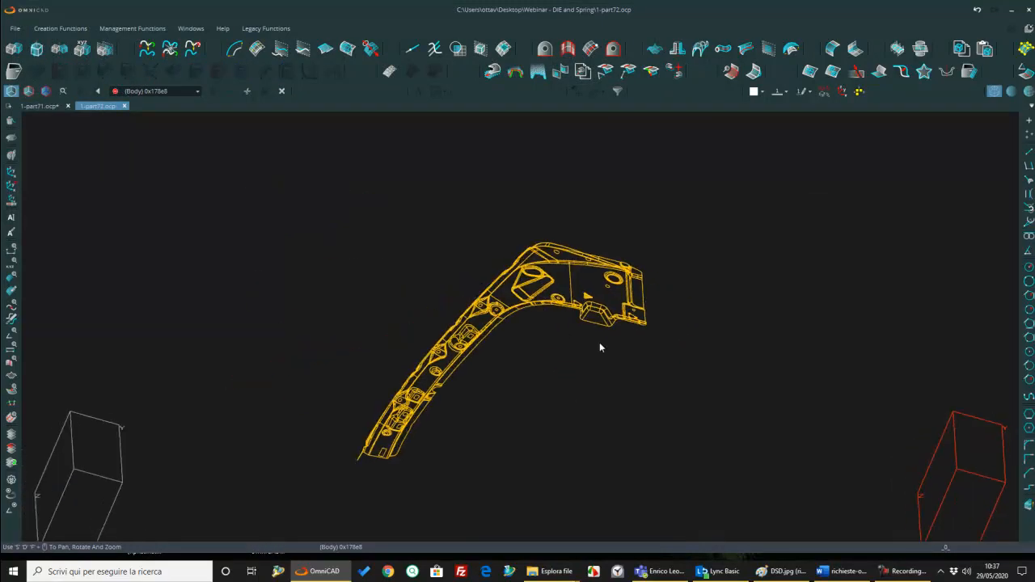
Step: Copy the whole body of 1-part72.ocp with Copy Part
{"action": "middle_click_drag", "start_coordinate": [641, 325], "coordinate": [651, 341]}
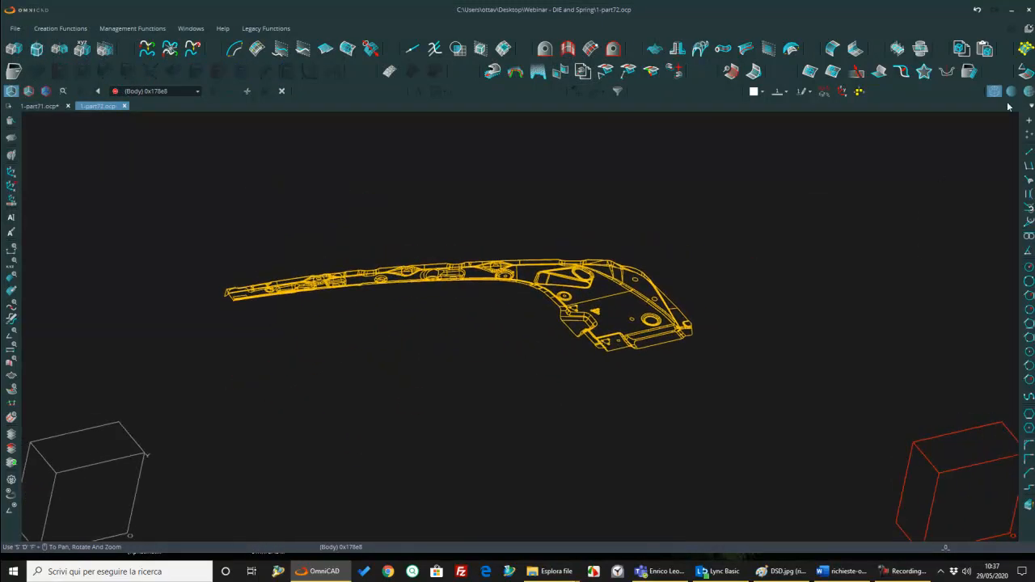
{"action": "left_click", "coordinate": [962, 51]}
{"action": "scroll", "coordinate": [598, 309], "scroll_direction": "up", "scroll_amount": 5}
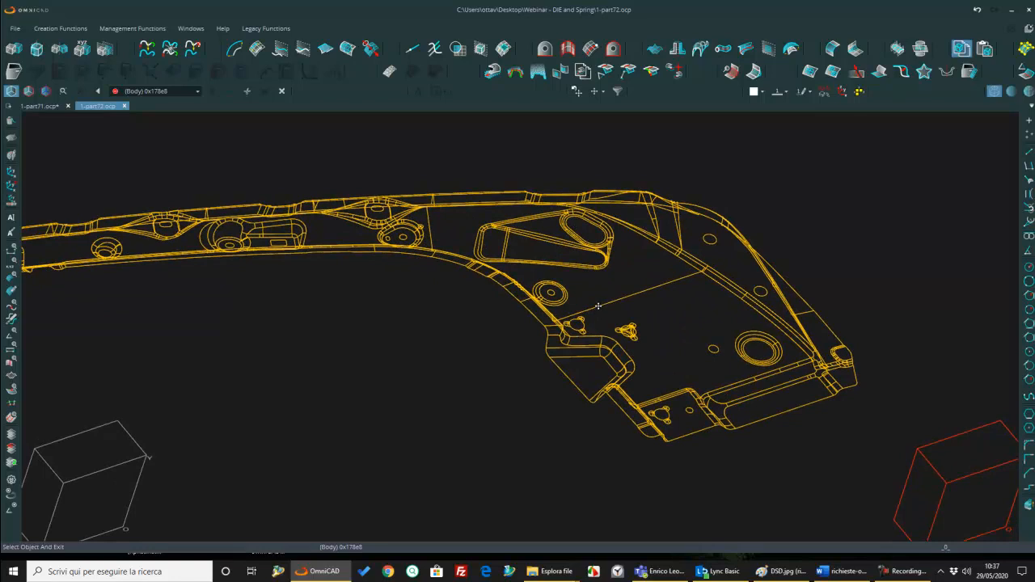
{"action": "left_click", "coordinate": [616, 299]}
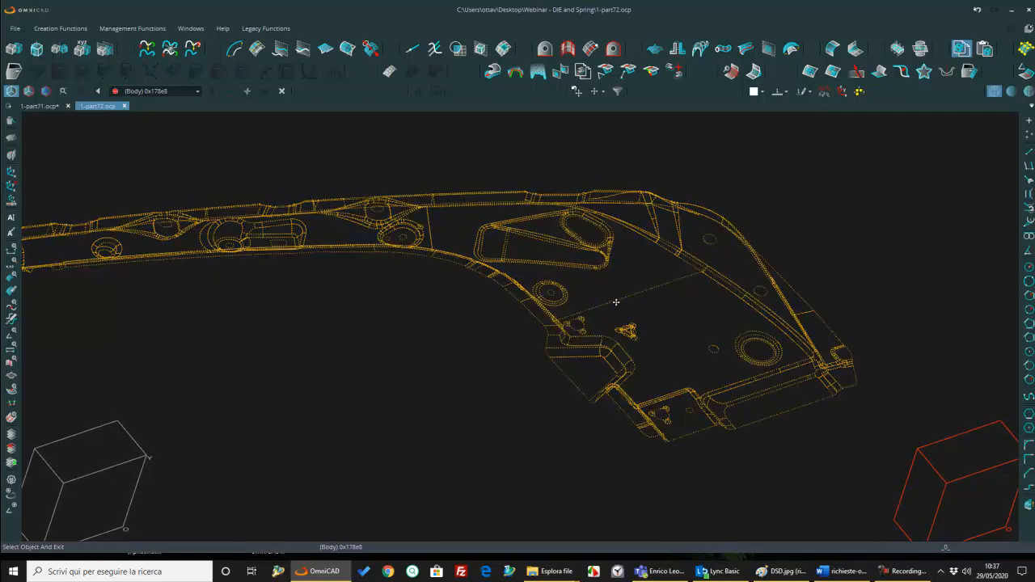
Step: Return to 1-part71.ocp and roll the feature history back to Multi Hole Fill Surface, just before Define D.S.D. Part
{"action": "left_click", "coordinate": [37, 106]}
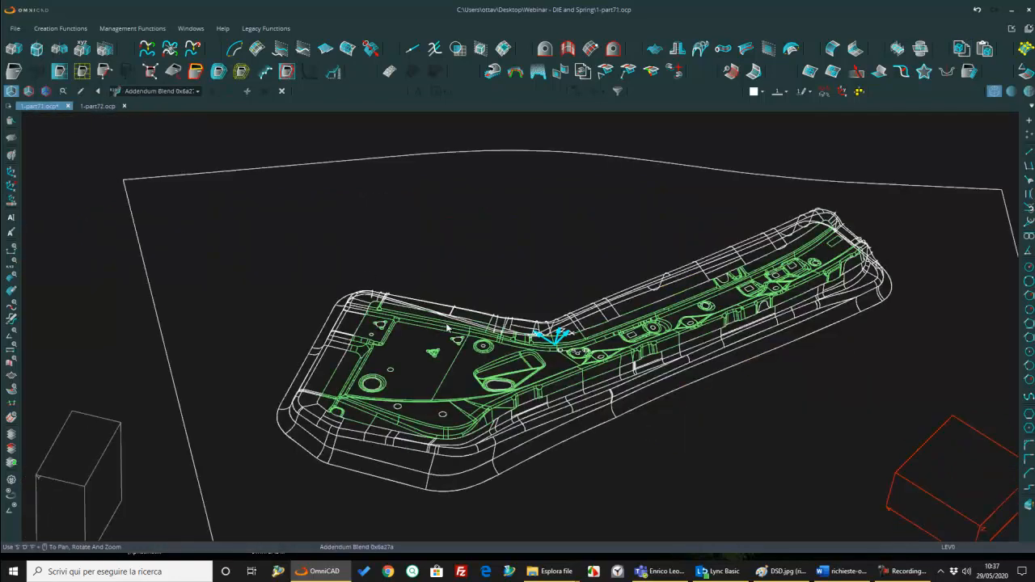
{"action": "scroll", "coordinate": [494, 368], "scroll_direction": "down", "scroll_amount": 3}
{"action": "middle_click_drag", "start_coordinate": [493, 368], "coordinate": [457, 393]}
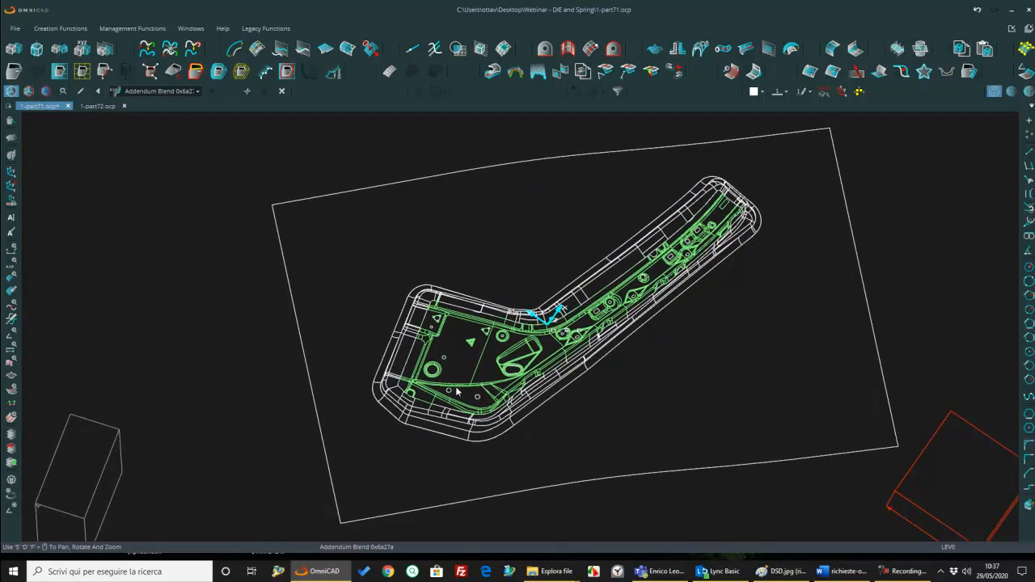
{"action": "left_click", "coordinate": [197, 90]}
{"action": "scroll", "coordinate": [182, 372], "scroll_direction": "down", "scroll_amount": 1}
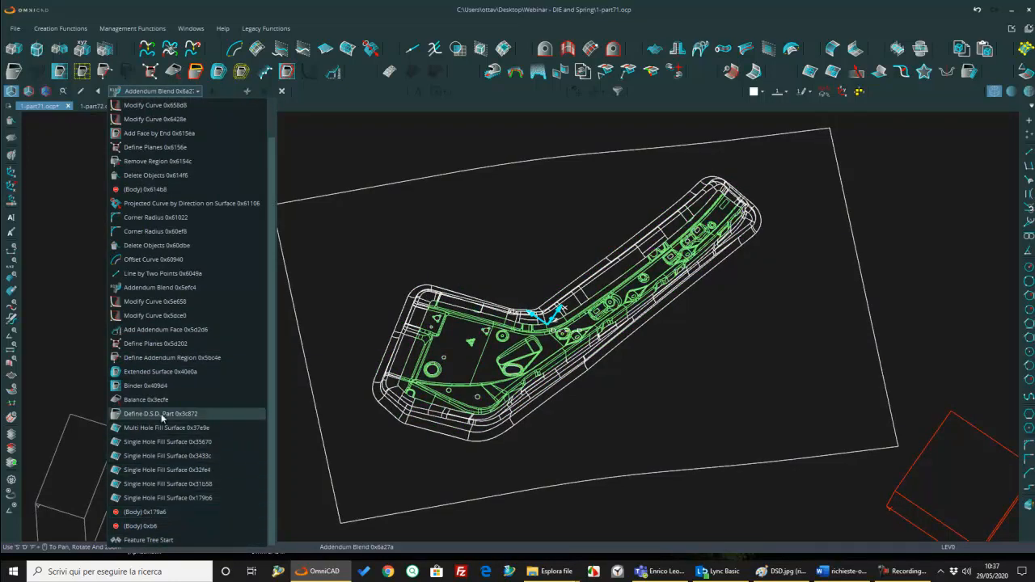
{"action": "left_click", "coordinate": [162, 426]}
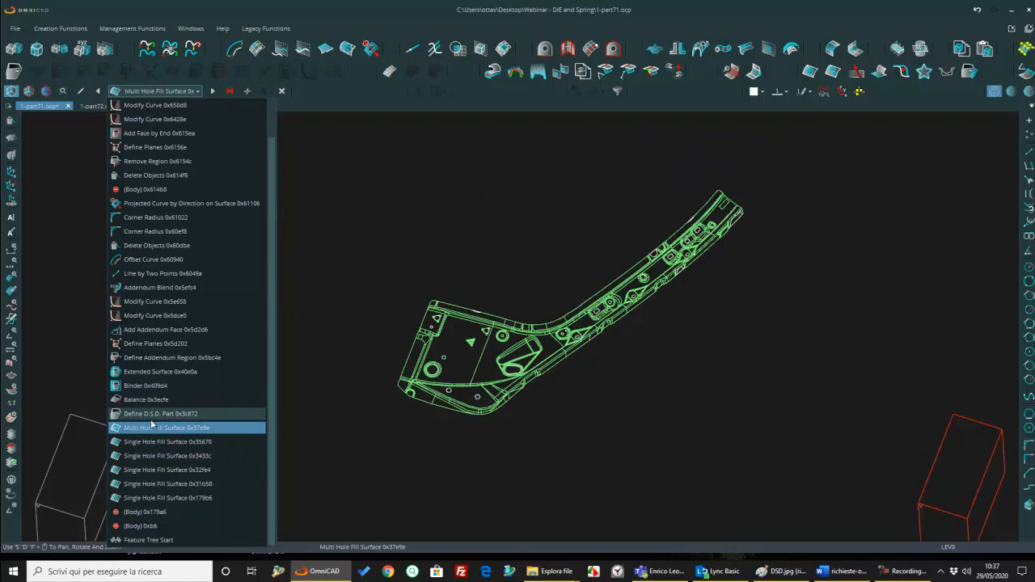
{"action": "left_click", "coordinate": [333, 193]}
Step: Paste the copied part into the rolled-back model and compare both versions at the wide end's edge
{"action": "scroll", "coordinate": [497, 344], "scroll_direction": "up", "scroll_amount": 2}
{"action": "middle_click_drag", "start_coordinate": [490, 348], "coordinate": [455, 351]}
{"action": "middle_click_drag", "start_coordinate": [455, 351], "coordinate": [700, 234]}
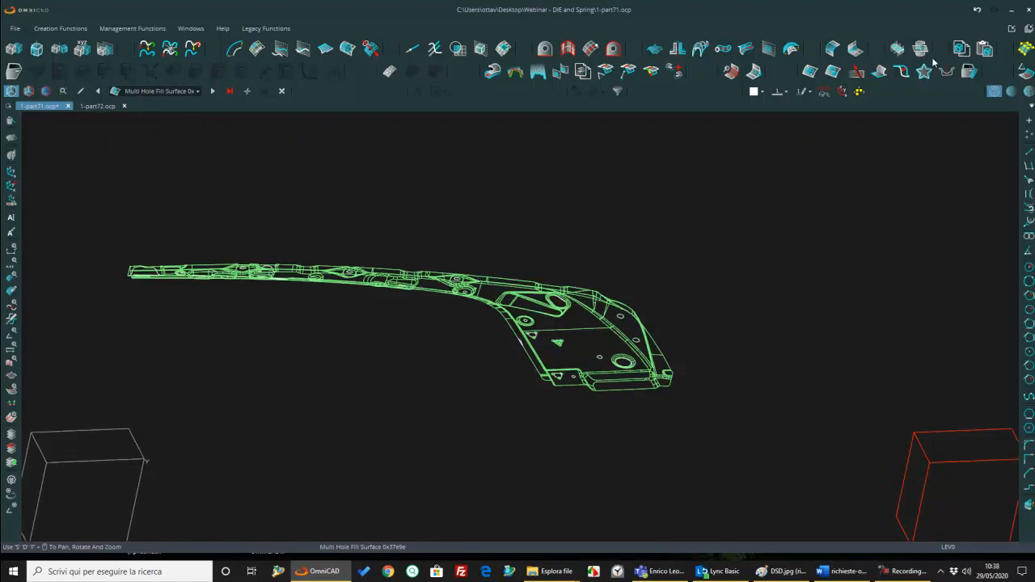
{"action": "left_click", "coordinate": [988, 49]}
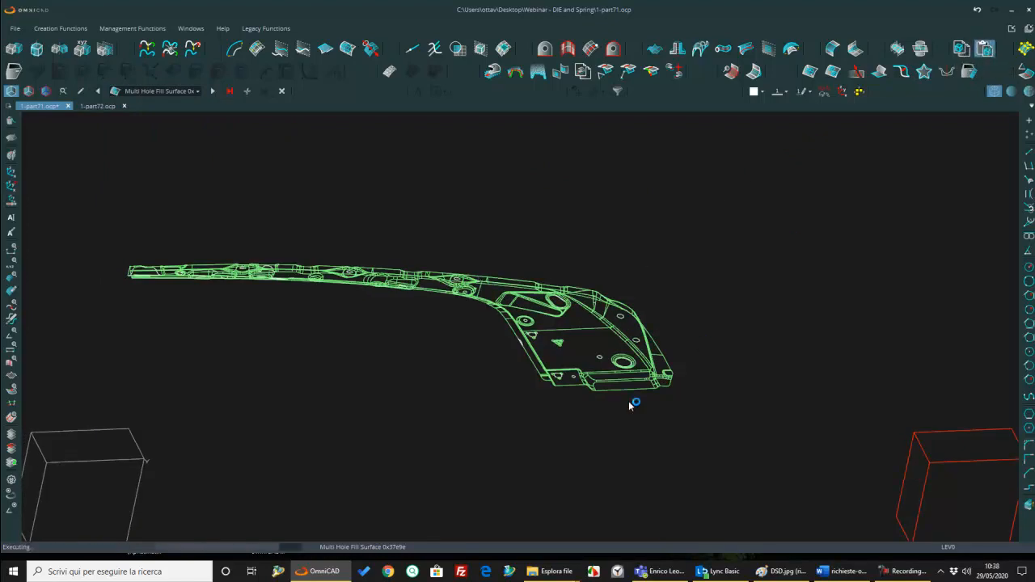
{"action": "scroll", "coordinate": [548, 383], "scroll_direction": "up", "scroll_amount": 5}
{"action": "middle_click_drag", "start_coordinate": [586, 388], "coordinate": [745, 391]}
{"action": "scroll", "coordinate": [818, 369], "scroll_direction": "up", "scroll_amount": 5}
{"action": "middle_click_drag", "start_coordinate": [817, 369], "coordinate": [601, 351]}
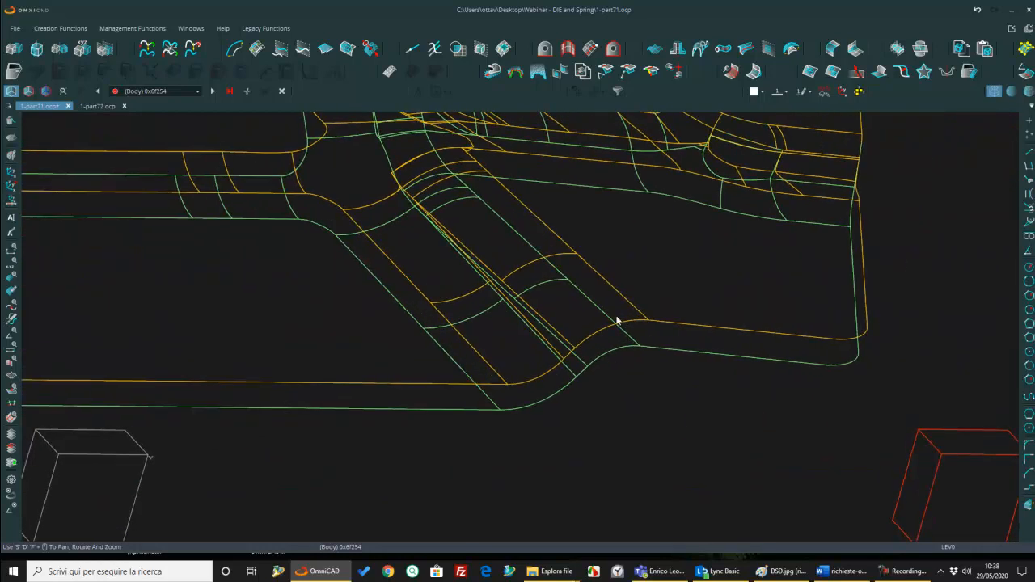
Step: Delete the original part version overlapping the pasted one, selecting it at the straight edge beside the corner pocket
{"action": "scroll", "coordinate": [984, 283], "scroll_direction": "down", "scroll_amount": 8}
{"action": "middle_click_drag", "start_coordinate": [984, 283], "coordinate": [991, 394]}
{"action": "middle_click_drag", "start_coordinate": [665, 342], "coordinate": [405, 282]}
{"action": "scroll", "coordinate": [393, 302], "scroll_direction": "up", "scroll_amount": 4}
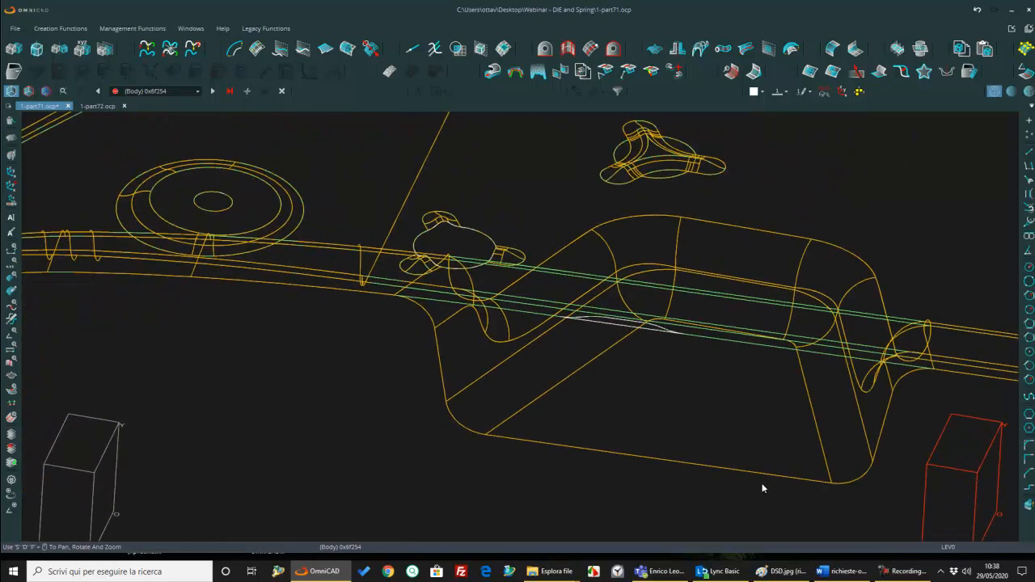
{"action": "middle_click_drag", "start_coordinate": [846, 319], "coordinate": [733, 334]}
{"action": "scroll", "coordinate": [832, 296], "scroll_direction": "down", "scroll_amount": 3}
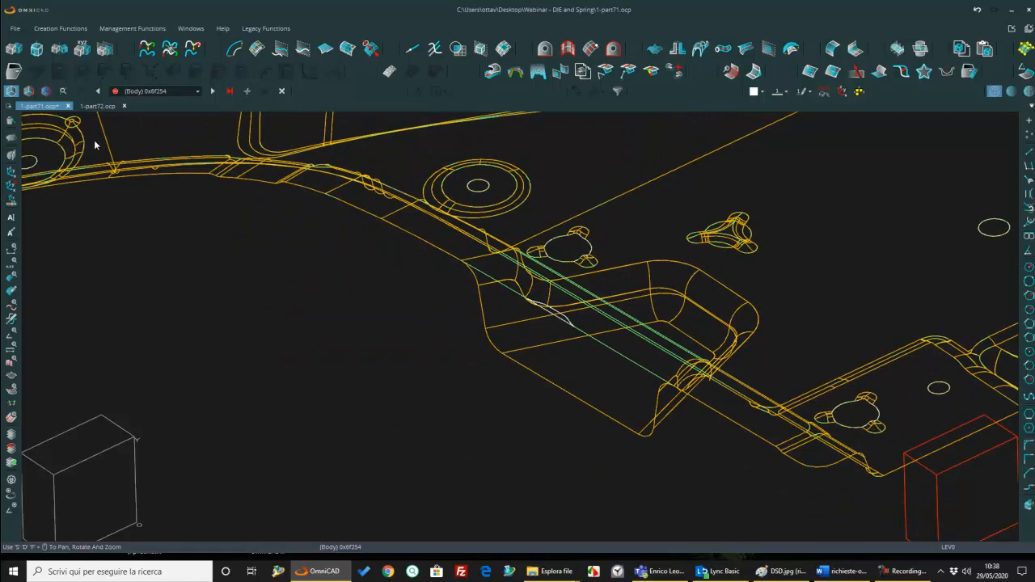
{"action": "left_click", "coordinate": [18, 122]}
{"action": "scroll", "coordinate": [616, 310], "scroll_direction": "up", "scroll_amount": 3}
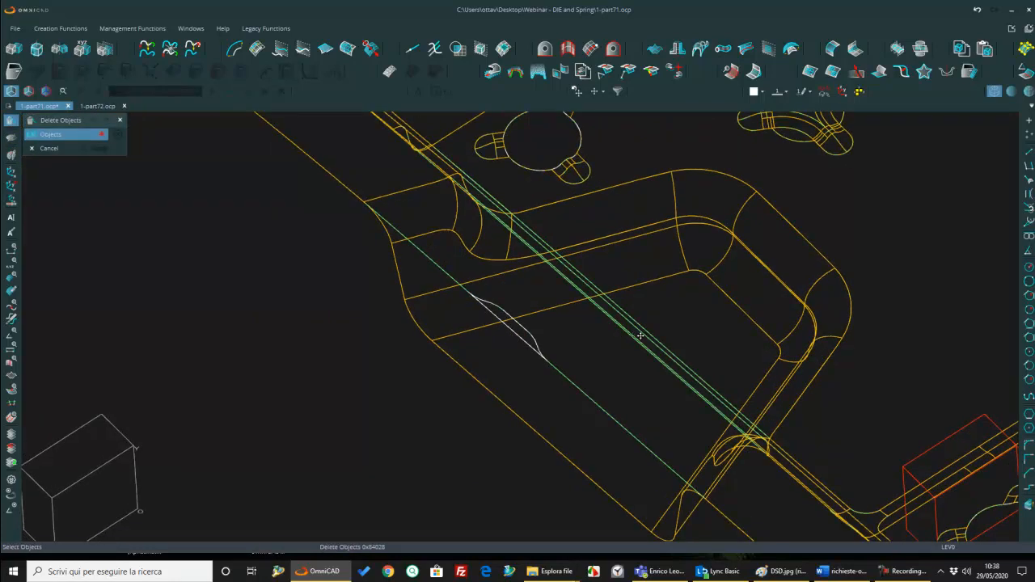
{"action": "left_click", "coordinate": [641, 335]}
{"action": "middle_click", "coordinate": [550, 348]}
{"action": "middle_click_drag", "start_coordinate": [550, 405], "coordinate": [588, 394]}
{"action": "scroll", "coordinate": [578, 347], "scroll_direction": "down", "scroll_amount": 3}
{"action": "middle_click", "coordinate": [588, 393]}
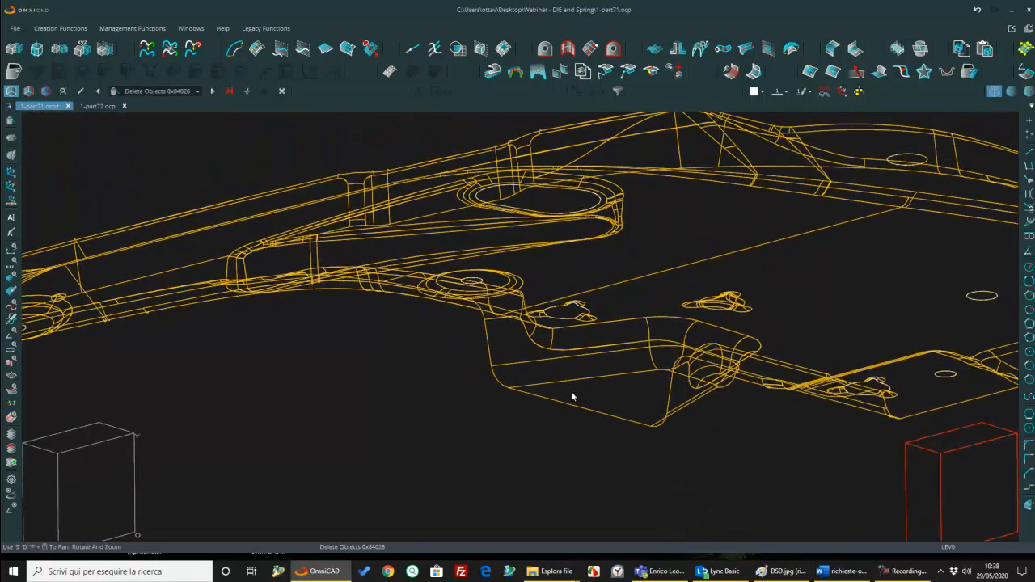
Step: Advance the feature history to Define D.S.D. Part and redefine it with the faces of the pasted part
{"action": "left_click", "coordinate": [213, 92]}
{"action": "left_click", "coordinate": [84, 91]}
{"action": "scroll", "coordinate": [709, 315], "scroll_direction": "up", "scroll_amount": 3}
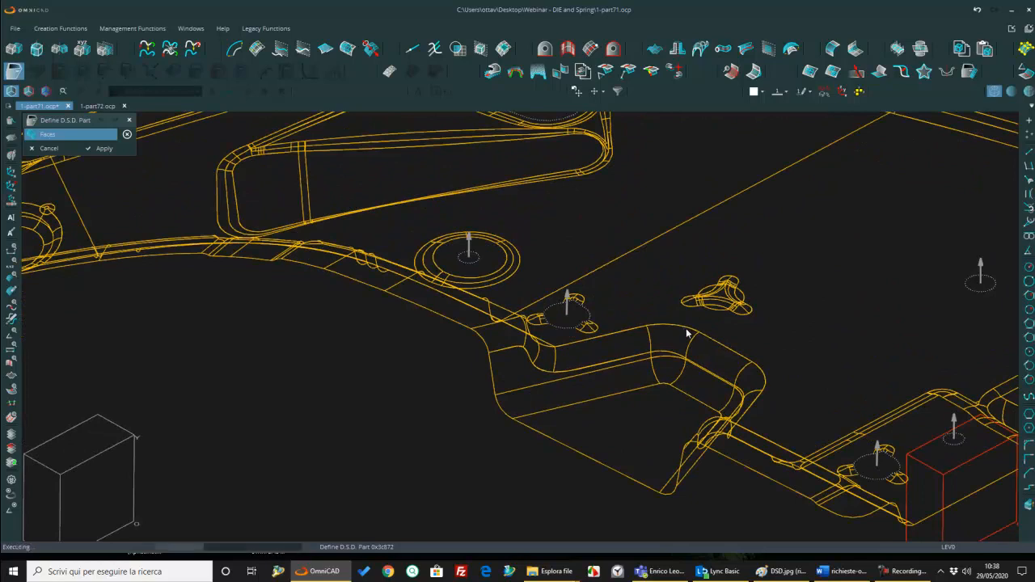
{"action": "scroll", "coordinate": [608, 354], "scroll_direction": "down", "scroll_amount": 5}
{"action": "key", "text": "Escape"}
Step: Roll the feature history forward to the final Addendum Blend to rebuild the die face on the new part
{"action": "scroll", "coordinate": [466, 317], "scroll_direction": "down", "scroll_amount": 5}
{"action": "middle_click_drag", "start_coordinate": [467, 317], "coordinate": [540, 321]}
{"action": "scroll", "coordinate": [503, 329], "scroll_direction": "up", "scroll_amount": 4}
{"action": "left_click", "coordinate": [229, 91]}
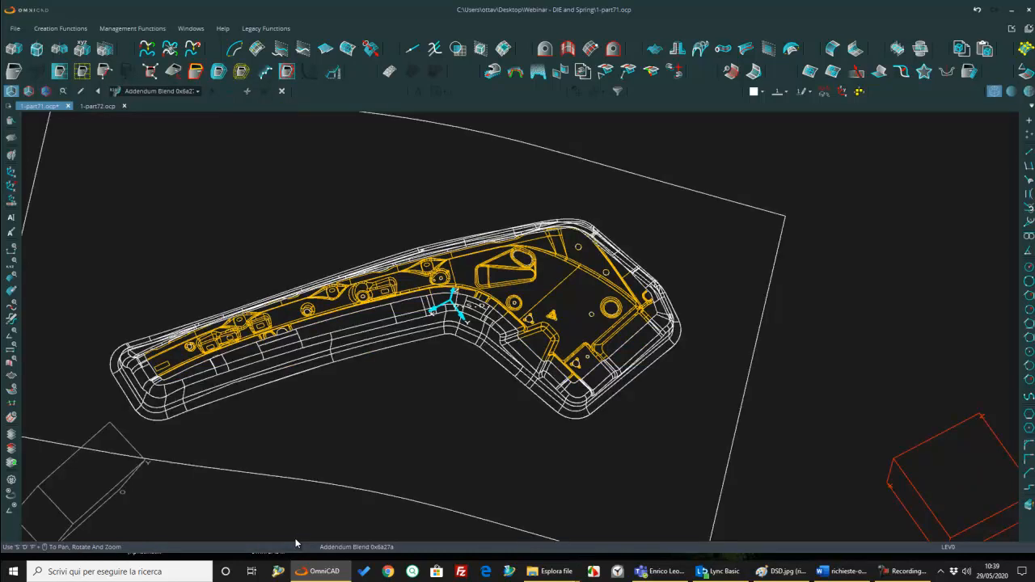
Step: Display the rebuilt die face shaded with wireframe and inspect the addendum around the whole part
{"action": "left_click", "coordinate": [1012, 92]}
{"action": "middle_click_drag", "start_coordinate": [662, 374], "coordinate": [628, 362]}
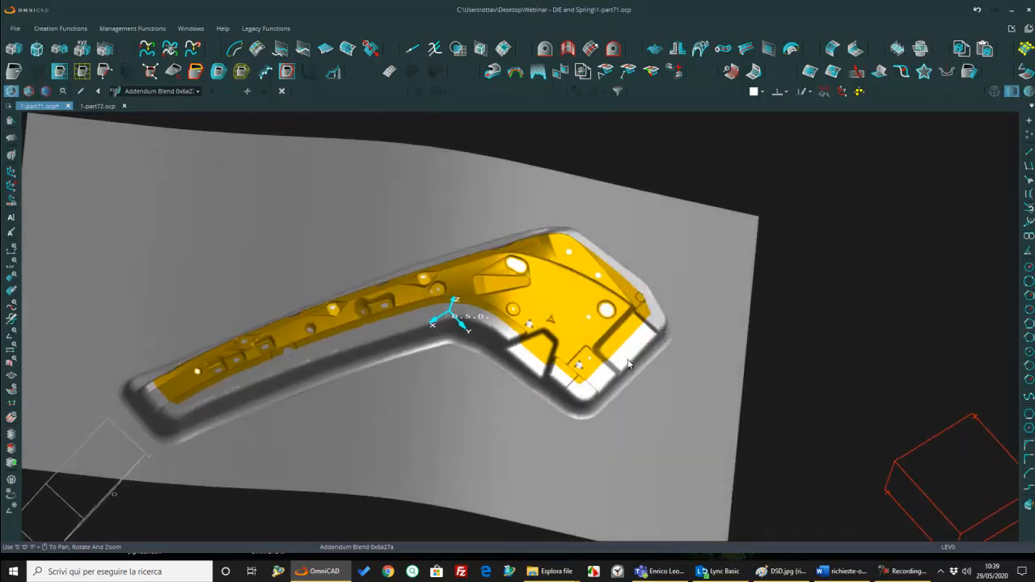
{"action": "left_click", "coordinate": [1028, 92]}
{"action": "middle_click_drag", "start_coordinate": [647, 278], "coordinate": [716, 313]}
{"action": "scroll", "coordinate": [773, 310], "scroll_direction": "down", "scroll_amount": 5}
{"action": "scroll", "coordinate": [718, 314], "scroll_direction": "up", "scroll_amount": 5}
{"action": "scroll", "coordinate": [718, 313], "scroll_direction": "down", "scroll_amount": 5}
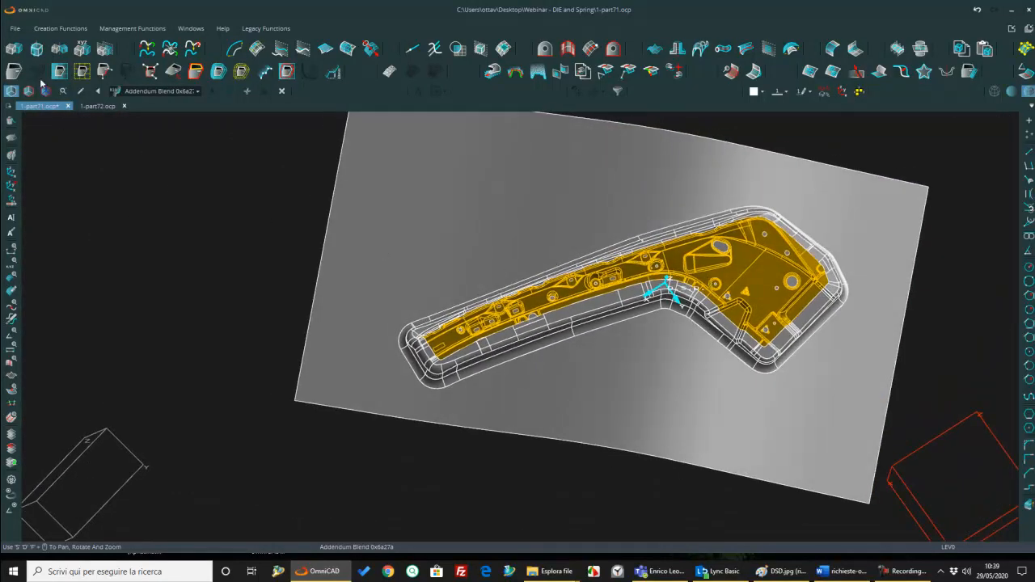
{"action": "middle_click_drag", "start_coordinate": [679, 260], "coordinate": [609, 276]}
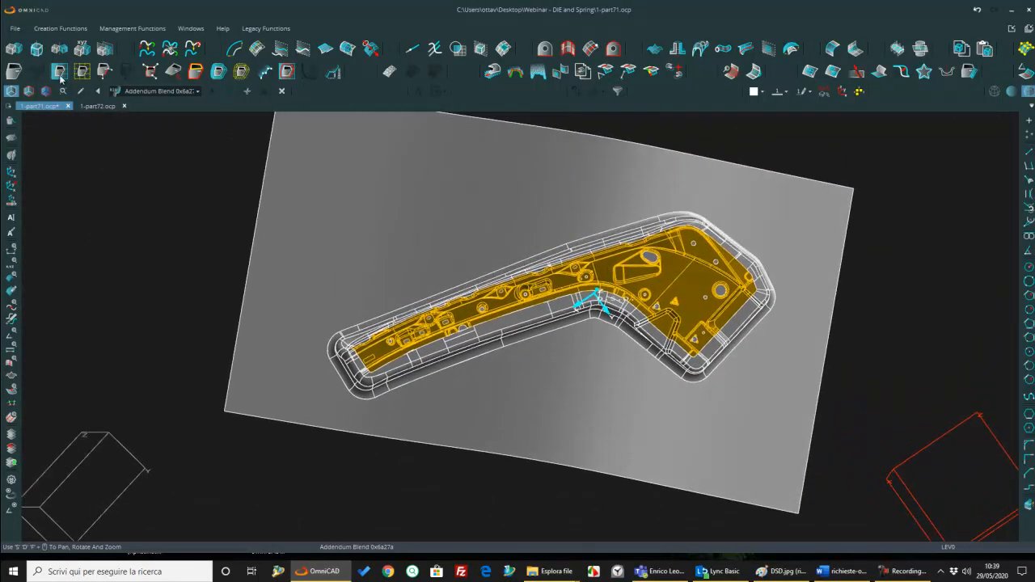
Step: Open the part file 2-longherina_completa.ocp from the Webinar - DIE and Spring folder
{"action": "left_click", "coordinate": [15, 28]}
{"action": "left_click", "coordinate": [24, 59]}
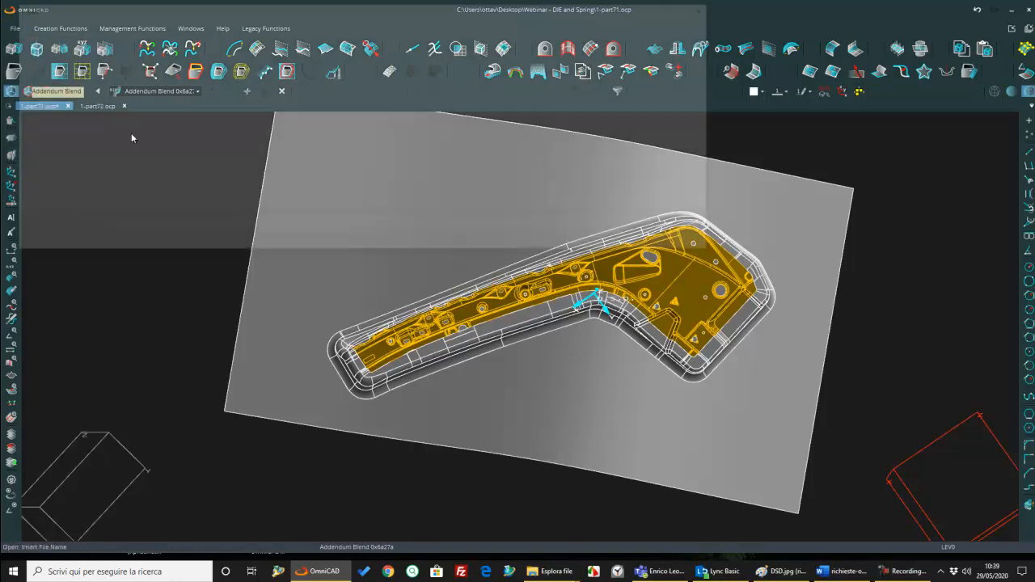
{"action": "left_click", "coordinate": [323, 101]}
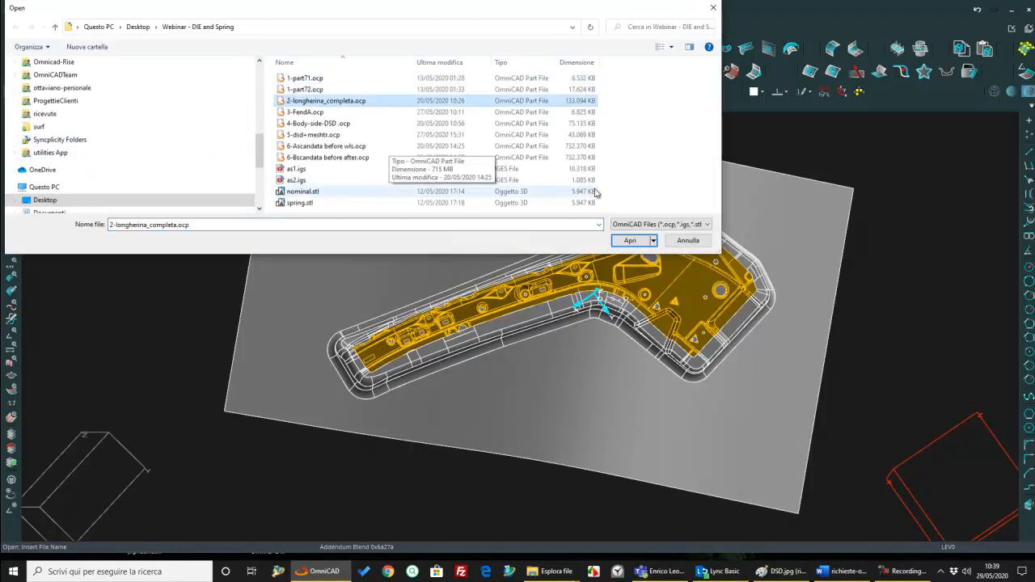
{"action": "left_click", "coordinate": [630, 241]}
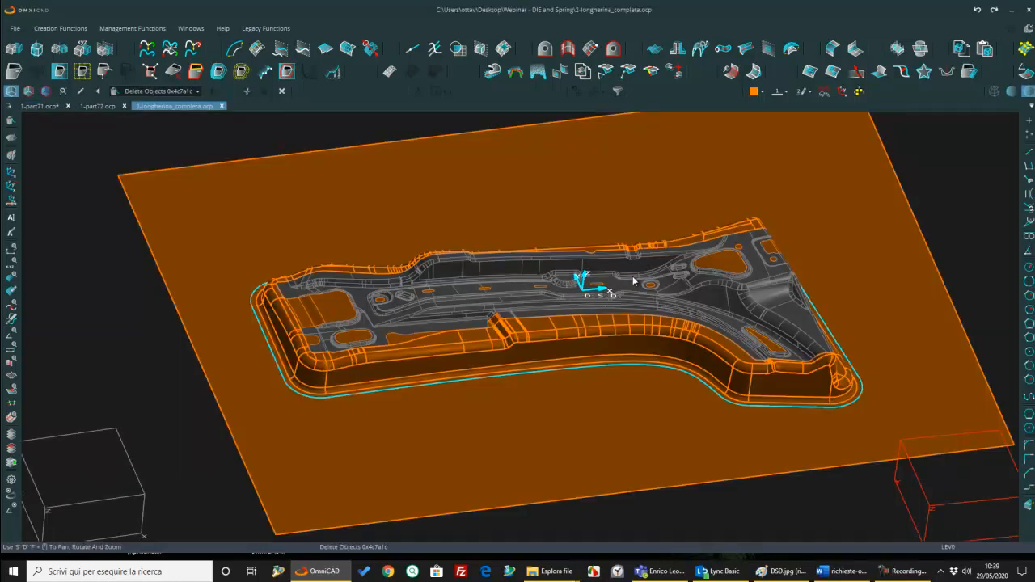
Step: Examine the addendum wall and its upper blend along the long side, at the stepped notch and around the end corner
{"action": "scroll", "coordinate": [539, 337], "scroll_direction": "up", "scroll_amount": 6}
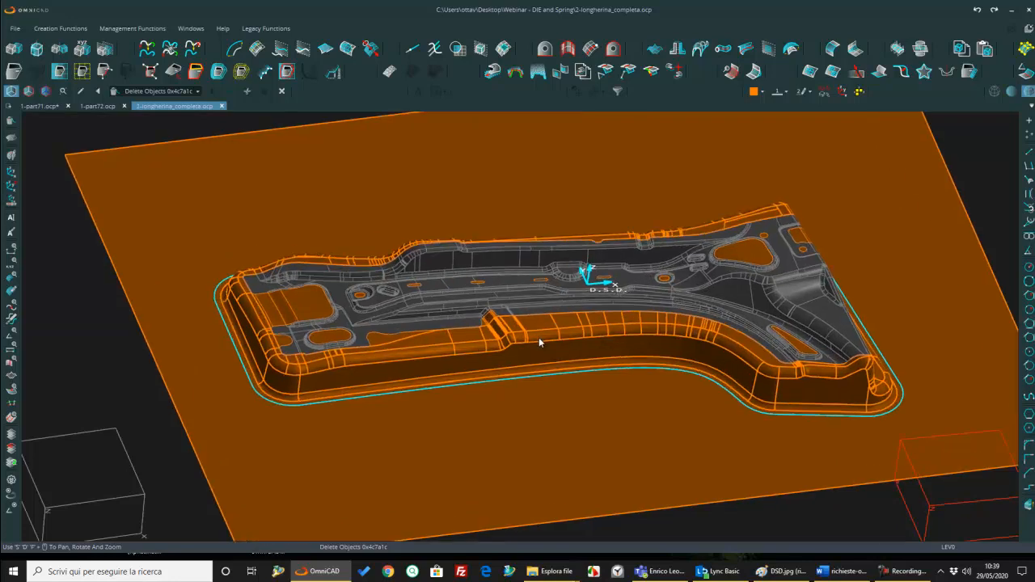
{"action": "scroll", "coordinate": [488, 355], "scroll_direction": "down", "scroll_amount": 8}
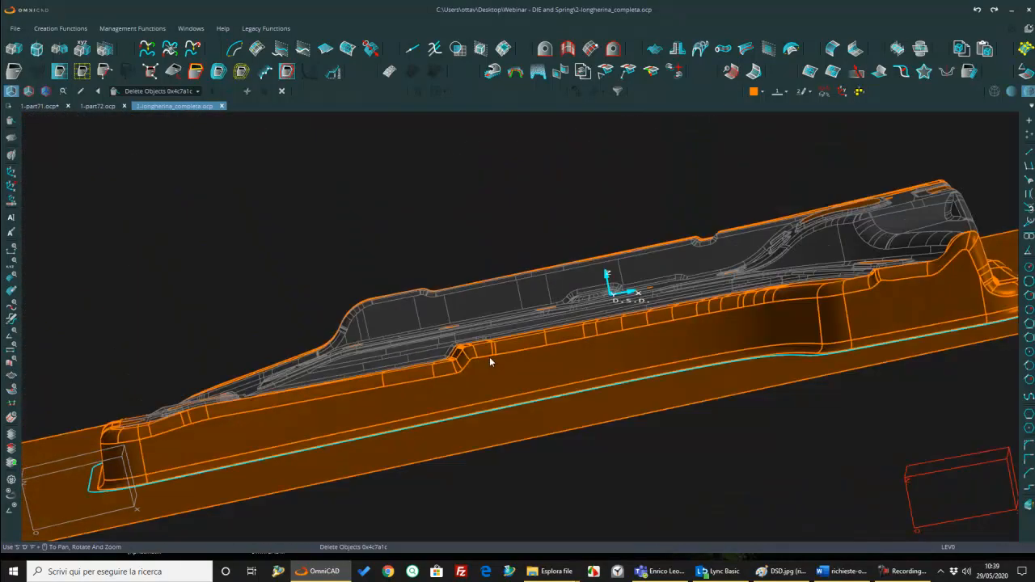
{"action": "scroll", "coordinate": [525, 324], "scroll_direction": "up", "scroll_amount": 8}
{"action": "scroll", "coordinate": [527, 330], "scroll_direction": "down", "scroll_amount": 7}
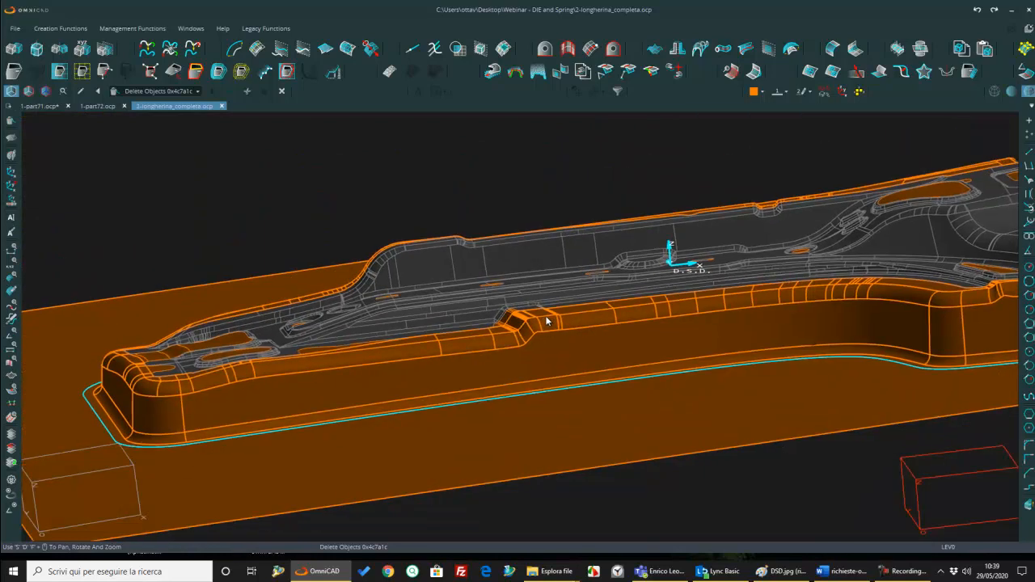
{"action": "scroll", "coordinate": [550, 314], "scroll_direction": "up", "scroll_amount": 7}
{"action": "middle_click_drag", "start_coordinate": [281, 393], "coordinate": [700, 301]}
{"action": "scroll", "coordinate": [700, 293], "scroll_direction": "down", "scroll_amount": 5}
{"action": "scroll", "coordinate": [412, 335], "scroll_direction": "up", "scroll_amount": 4}
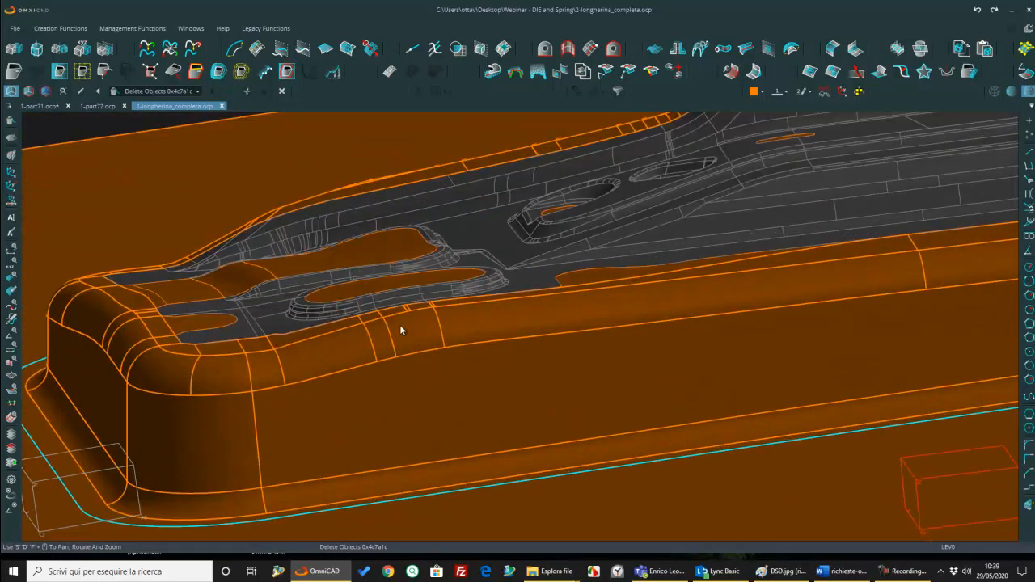
{"action": "scroll", "coordinate": [401, 328], "scroll_direction": "down", "scroll_amount": 3}
{"action": "middle_click_drag", "start_coordinate": [396, 319], "coordinate": [327, 322]}
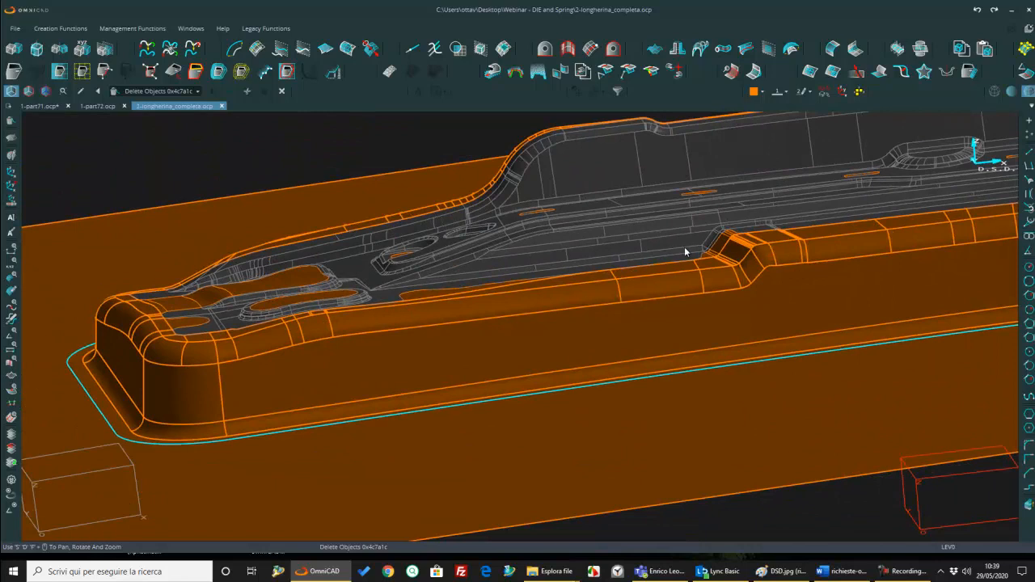
{"action": "middle_click_drag", "start_coordinate": [745, 254], "coordinate": [742, 254]}
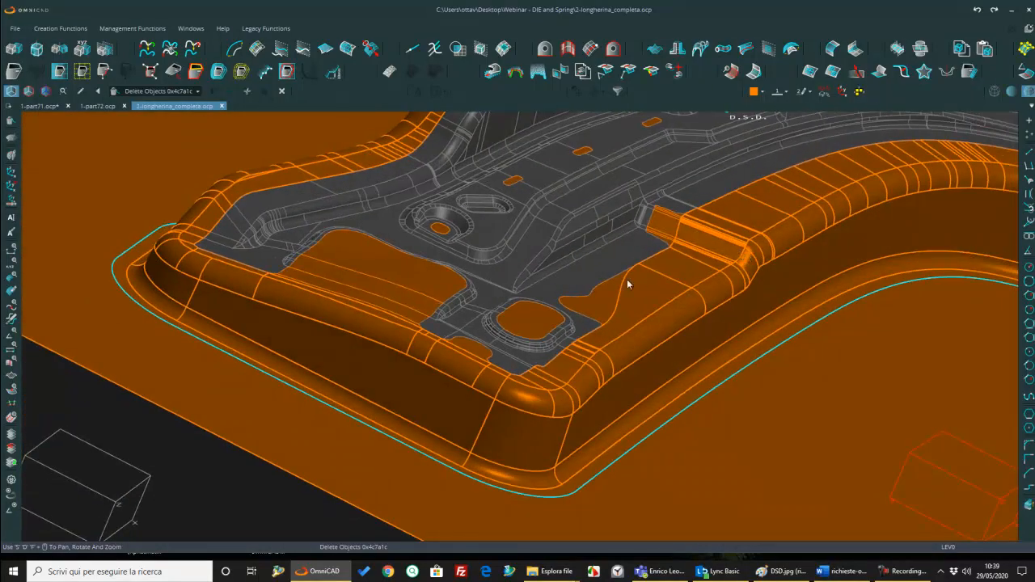
{"action": "middle_click_drag", "start_coordinate": [698, 277], "coordinate": [484, 279]}
{"action": "scroll", "coordinate": [631, 287], "scroll_direction": "up", "scroll_amount": 3}
{"action": "scroll", "coordinate": [630, 286], "scroll_direction": "down", "scroll_amount": 2}
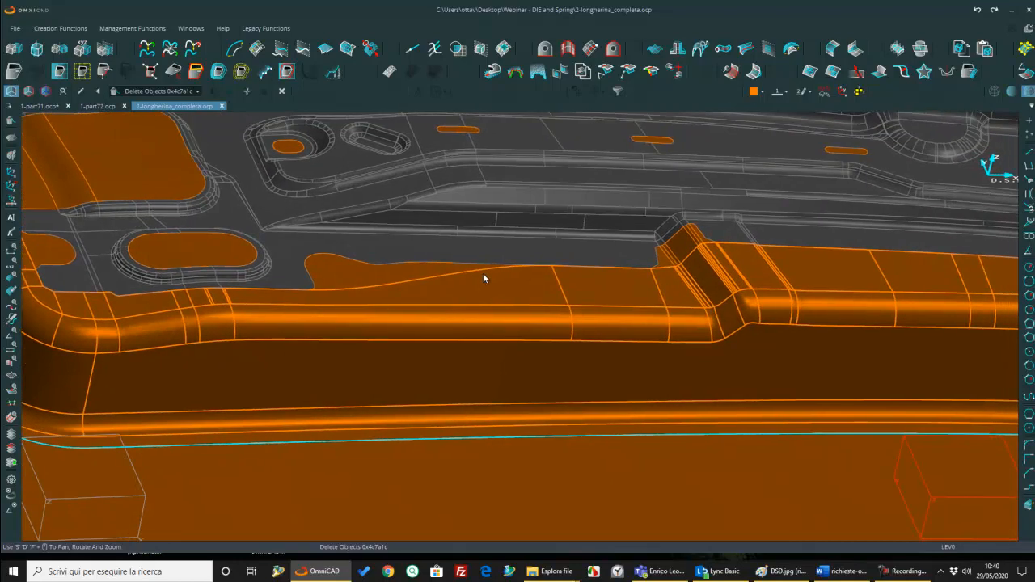
{"action": "middle_click_drag", "start_coordinate": [598, 271], "coordinate": [513, 317]}
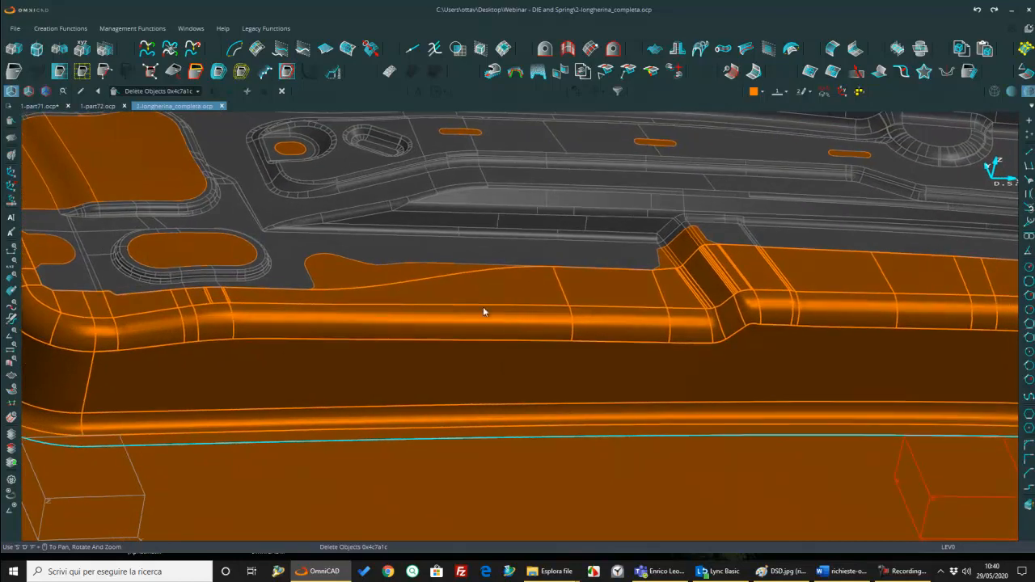
Step: Roll the feature history back to Addendum Blend 0x4247ac and open that feature for editing
{"action": "left_click", "coordinate": [197, 91]}
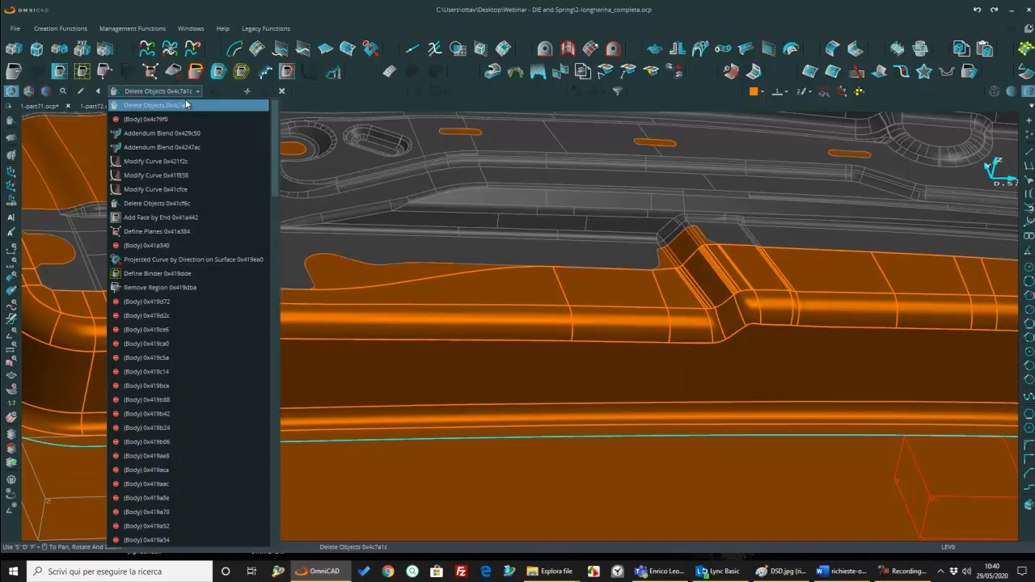
{"action": "left_click", "coordinate": [176, 150]}
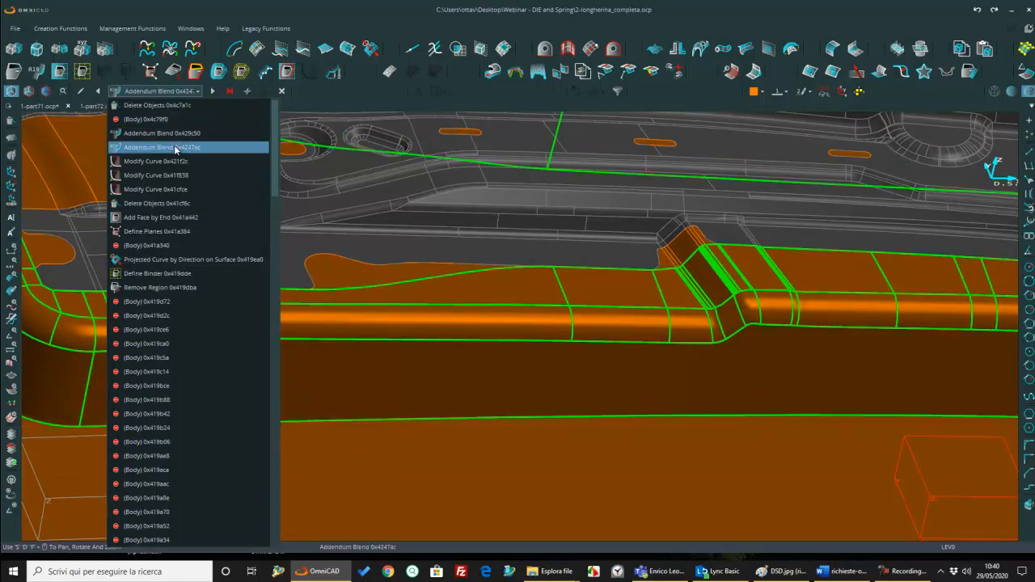
{"action": "left_click", "coordinate": [83, 94]}
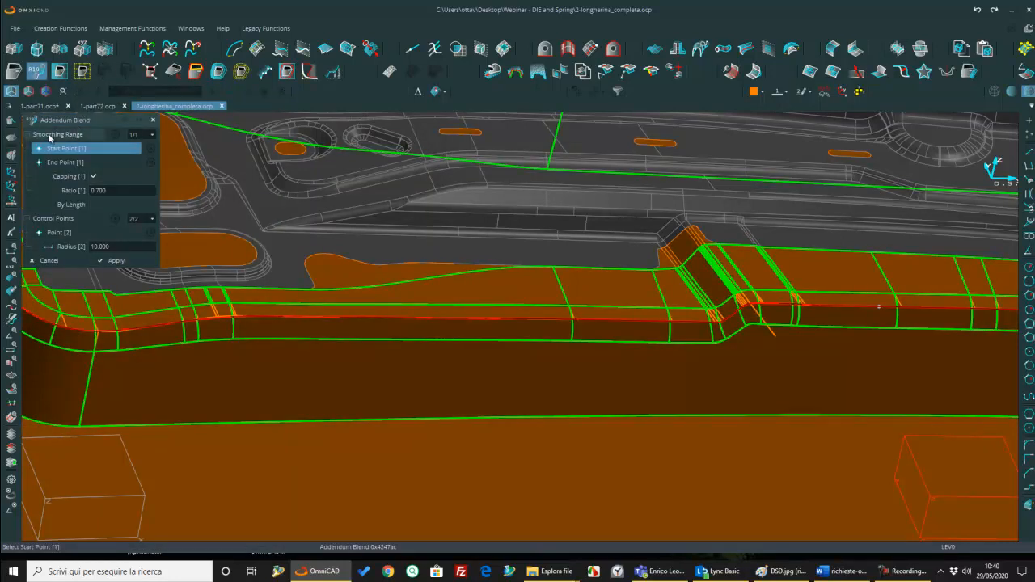
Step: Apply a capped smoothing range with ratio 0.700 to the blend, from just past the stepped notch to near the end corner
{"action": "scroll", "coordinate": [783, 318], "scroll_direction": "up", "scroll_amount": 5}
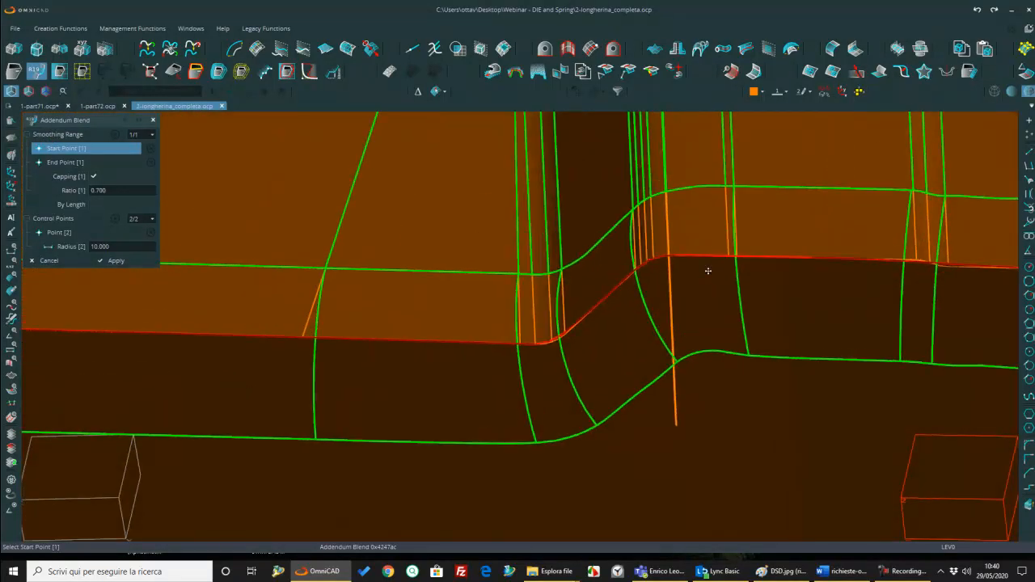
{"action": "left_click", "coordinate": [714, 256]}
{"action": "scroll", "coordinate": [714, 284], "scroll_direction": "down", "scroll_amount": 5}
{"action": "middle_click_drag", "start_coordinate": [715, 284], "coordinate": [892, 232]}
{"action": "middle_click_drag", "start_coordinate": [534, 243], "coordinate": [980, 250]}
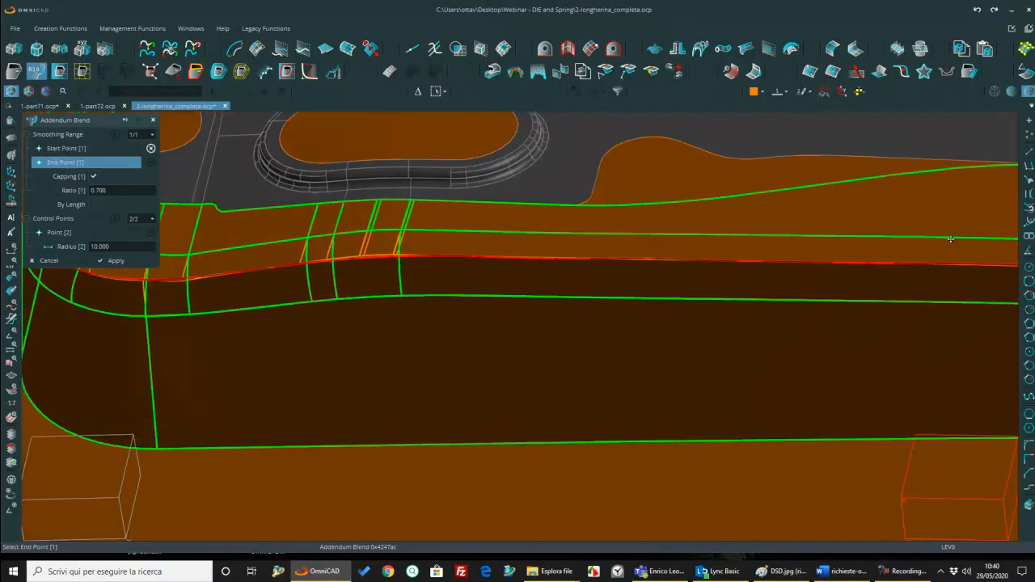
{"action": "scroll", "coordinate": [962, 243], "scroll_direction": "down", "scroll_amount": 1}
{"action": "scroll", "coordinate": [504, 243], "scroll_direction": "up", "scroll_amount": 2}
{"action": "left_click", "coordinate": [452, 269]}
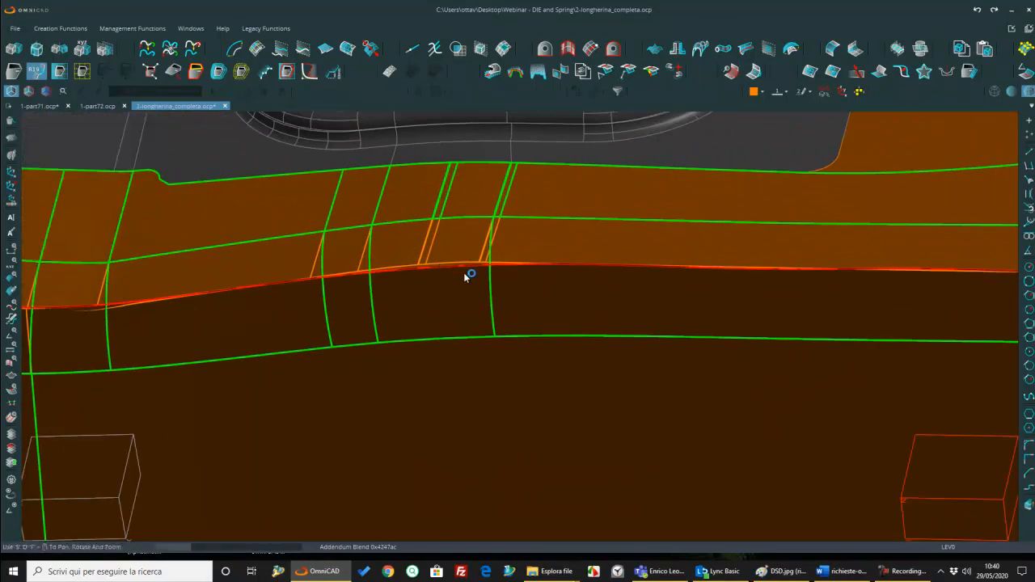
{"action": "scroll", "coordinate": [466, 279], "scroll_direction": "down", "scroll_amount": 5}
{"action": "middle_click_drag", "start_coordinate": [421, 243], "coordinate": [366, 233]}
{"action": "middle_click_drag", "start_coordinate": [885, 191], "coordinate": [882, 190]}
{"action": "middle_click_drag", "start_coordinate": [576, 231], "coordinate": [578, 232]}
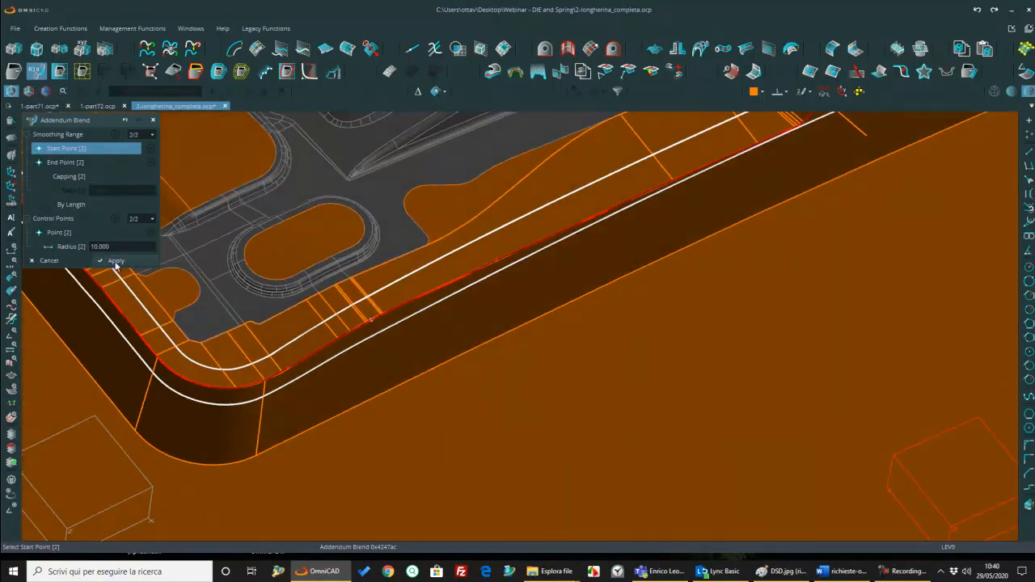
{"action": "left_click", "coordinate": [115, 262]}
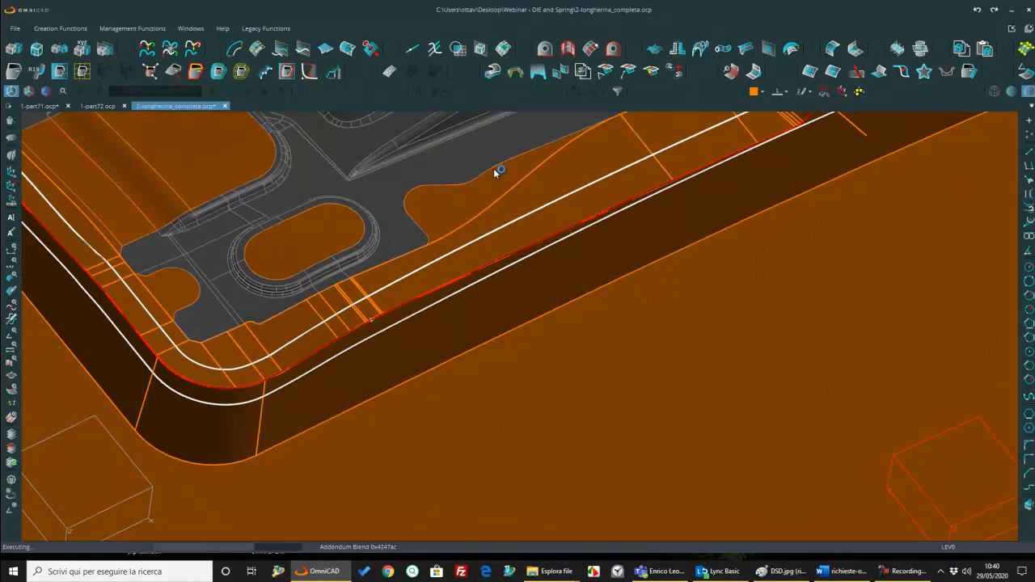
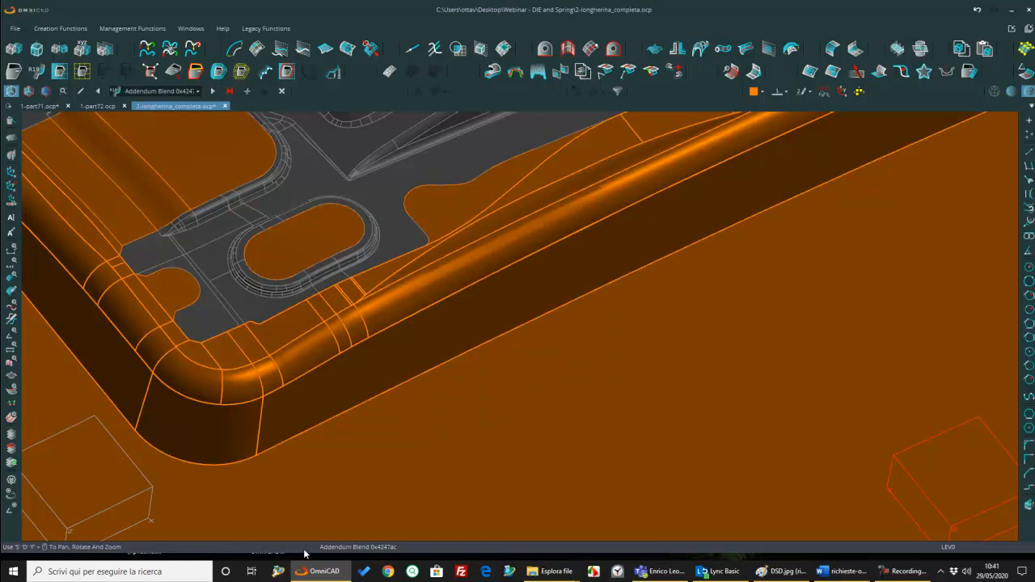
Step: Compare the addendum blend along the long side and at the stepped notch with and without the smoothing range
{"action": "scroll", "coordinate": [621, 218], "scroll_direction": "down", "scroll_amount": 4}
{"action": "middle_click_drag", "start_coordinate": [623, 212], "coordinate": [637, 254]}
{"action": "scroll", "coordinate": [628, 220], "scroll_direction": "up", "scroll_amount": 5}
{"action": "scroll", "coordinate": [628, 224], "scroll_direction": "down", "scroll_amount": 4}
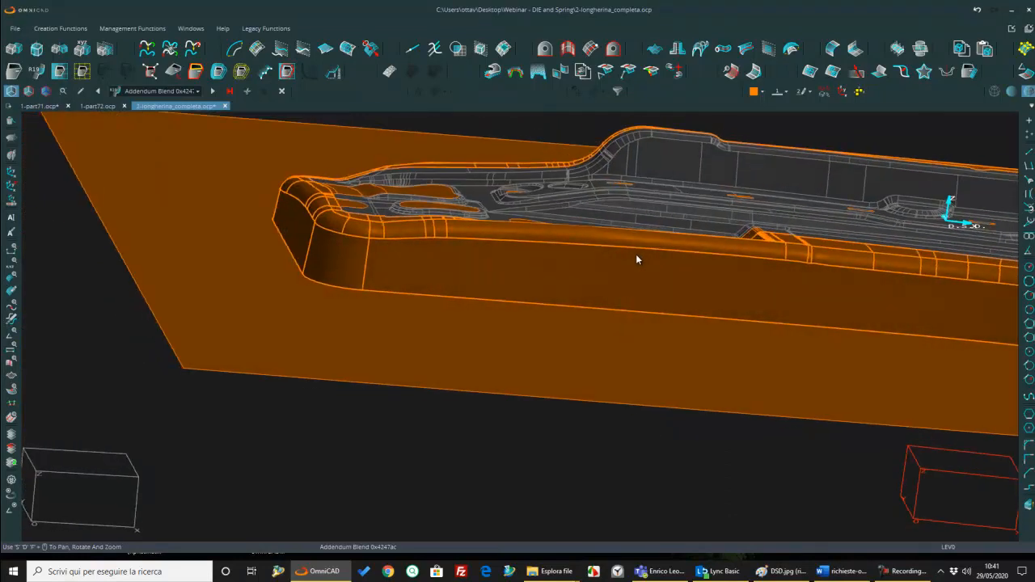
{"action": "scroll", "coordinate": [628, 273], "scroll_direction": "up", "scroll_amount": 2}
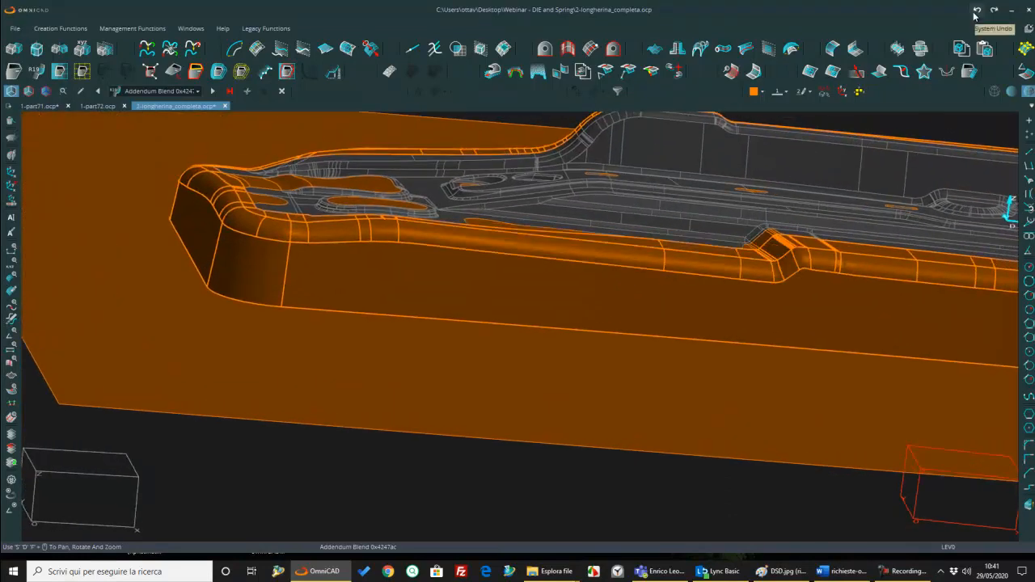
{"action": "middle_click_drag", "start_coordinate": [786, 263], "coordinate": [758, 293]}
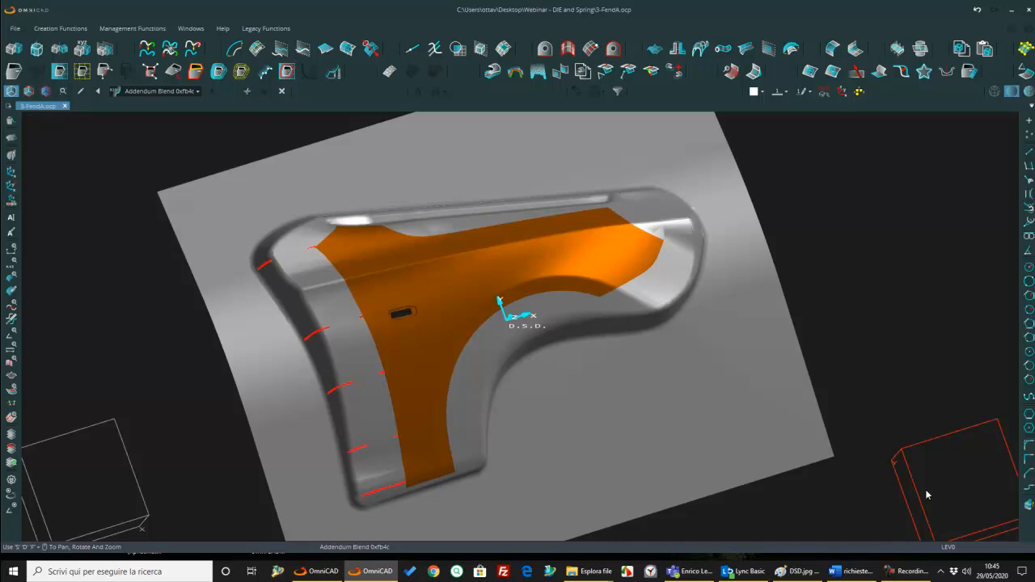
Step: Display the 3-FendA part in wireframe and examine the red section curves across the addendum beside the fender's side edge
{"action": "left_click", "coordinate": [994, 90]}
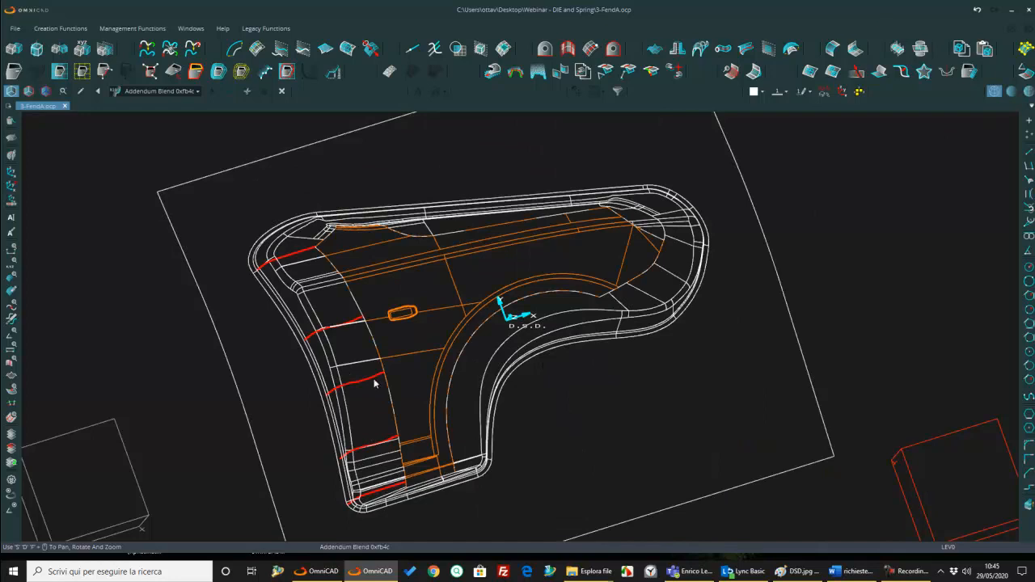
{"action": "scroll", "coordinate": [374, 363], "scroll_direction": "up", "scroll_amount": 5}
{"action": "middle_click_drag", "start_coordinate": [373, 357], "coordinate": [375, 375]}
{"action": "middle_click_drag", "start_coordinate": [275, 384], "coordinate": [262, 202]}
{"action": "middle_click_drag", "start_coordinate": [390, 325], "coordinate": [359, 245]}
{"action": "middle_click_drag", "start_coordinate": [393, 372], "coordinate": [388, 379]}
{"action": "middle_click_drag", "start_coordinate": [357, 289], "coordinate": [408, 415]}
{"action": "scroll", "coordinate": [408, 415], "scroll_direction": "down", "scroll_amount": 5}
{"action": "middle_click_drag", "start_coordinate": [383, 308], "coordinate": [387, 317]}
{"action": "middle_click_drag", "start_coordinate": [404, 246], "coordinate": [455, 297]}
{"action": "mouse_move", "coordinate": [458, 350]}
{"action": "middle_mouse_down"}
{"action": "mouse_move", "coordinate": [456, 337]}
{"action": "mouse_move", "coordinate": [452, 371]}
{"action": "mouse_move", "coordinate": [473, 351]}
{"action": "middle_mouse_up"}
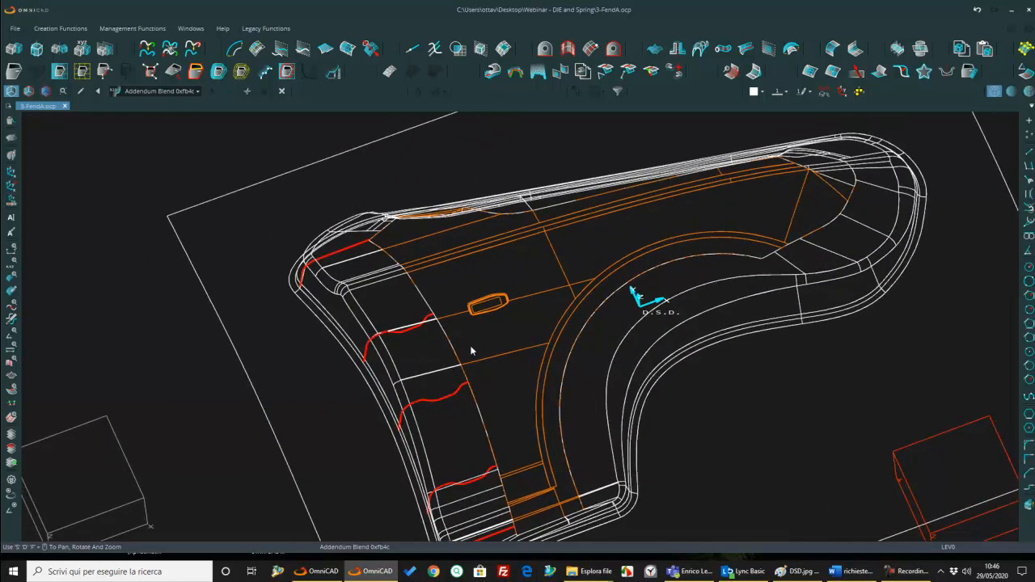
Step: Compare the shaded and wireframe displays of the fender addendum against the wavy profiles of the red section curves
{"action": "left_click", "coordinate": [1010, 92]}
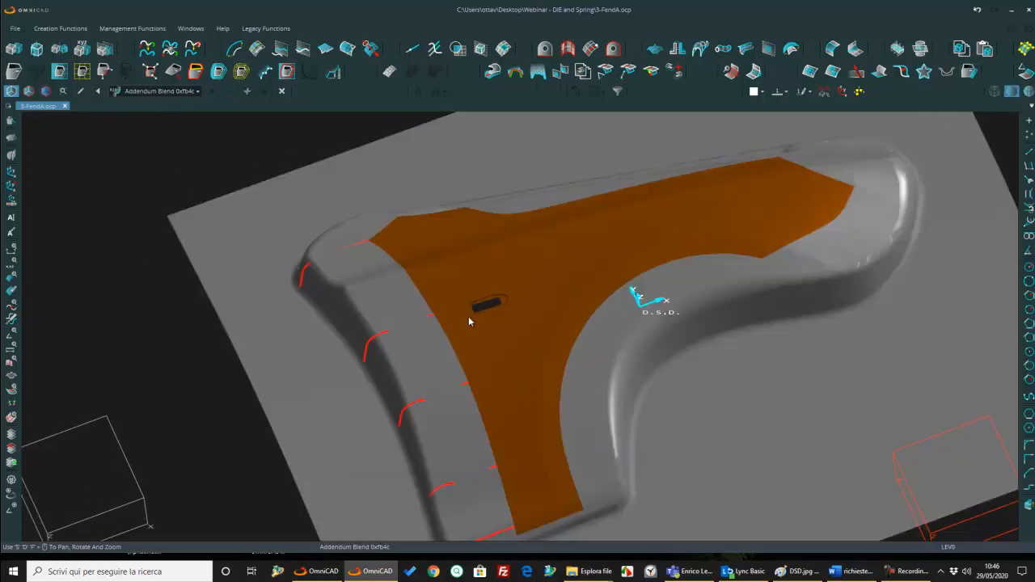
{"action": "middle_click_drag", "start_coordinate": [462, 321], "coordinate": [465, 321]}
{"action": "left_click", "coordinate": [996, 94]}
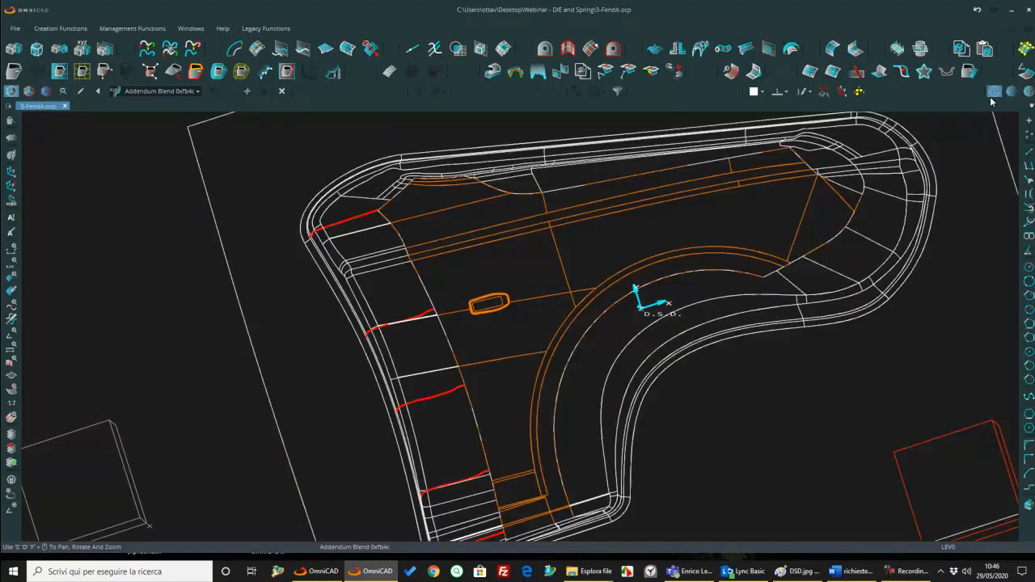
{"action": "scroll", "coordinate": [416, 328], "scroll_direction": "up", "scroll_amount": 6}
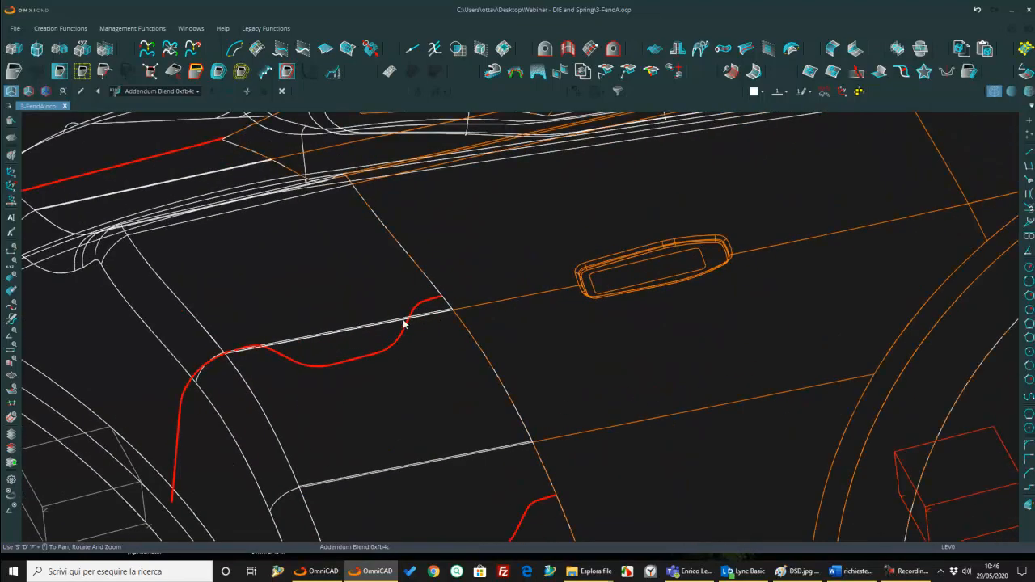
{"action": "scroll", "coordinate": [353, 220], "scroll_direction": "down", "scroll_amount": 6}
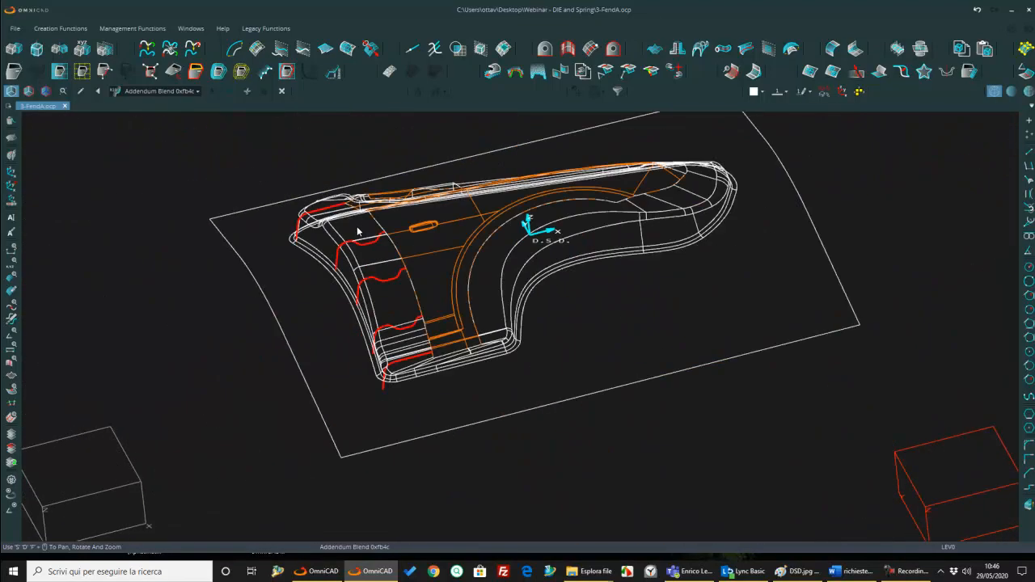
{"action": "middle_click_drag", "start_coordinate": [375, 267], "coordinate": [296, 370]}
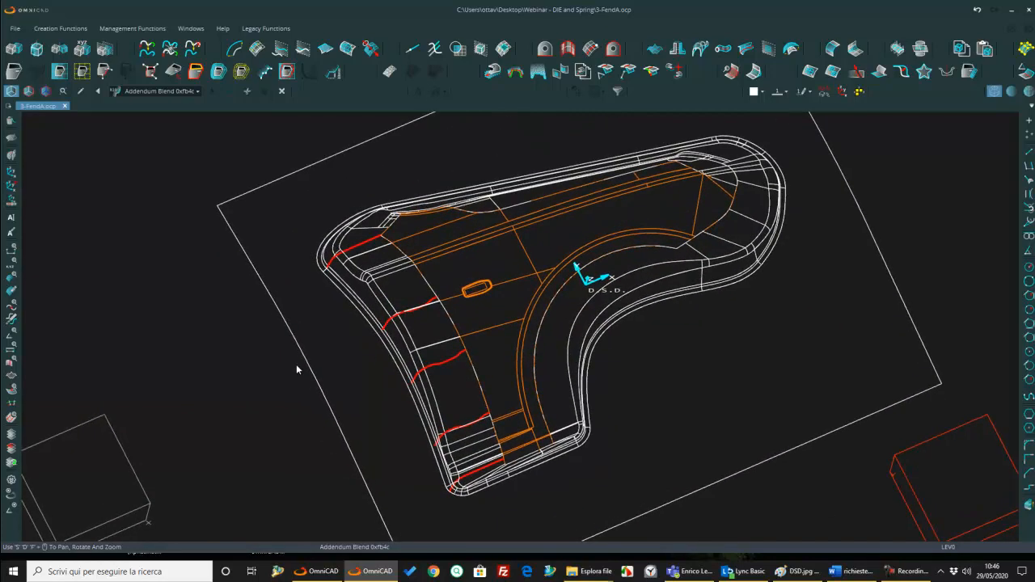
Step: Roll the feature history back to Define Extension 0xb8fc
{"action": "left_click", "coordinate": [194, 88]}
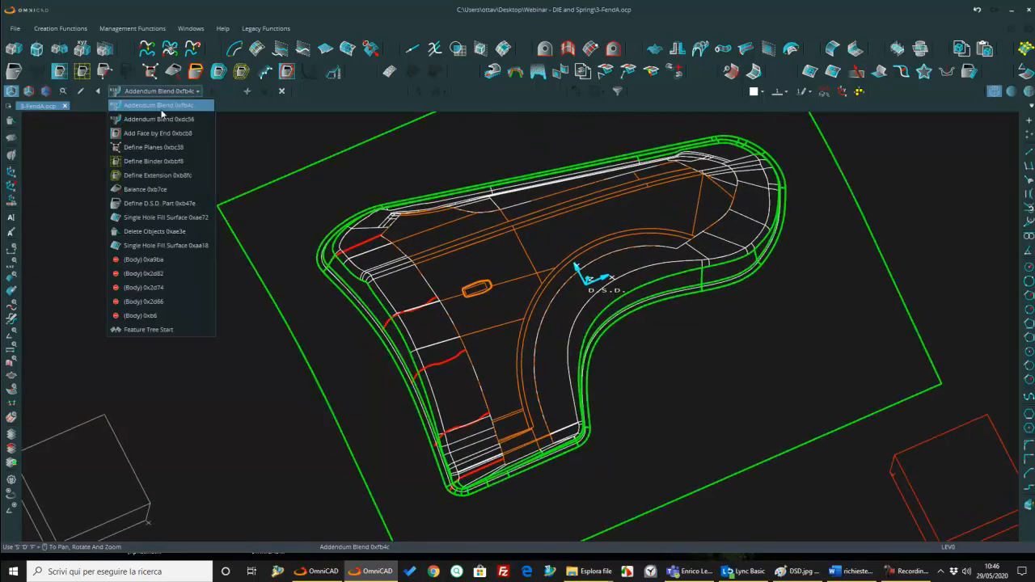
{"action": "left_click", "coordinate": [156, 177]}
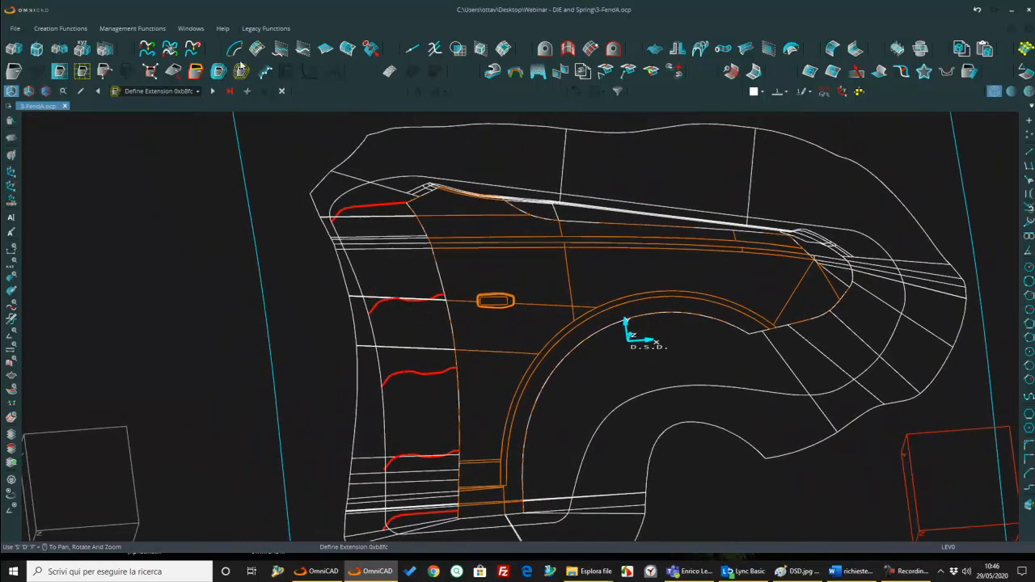
{"action": "scroll", "coordinate": [349, 194], "scroll_direction": "up", "scroll_amount": 2}
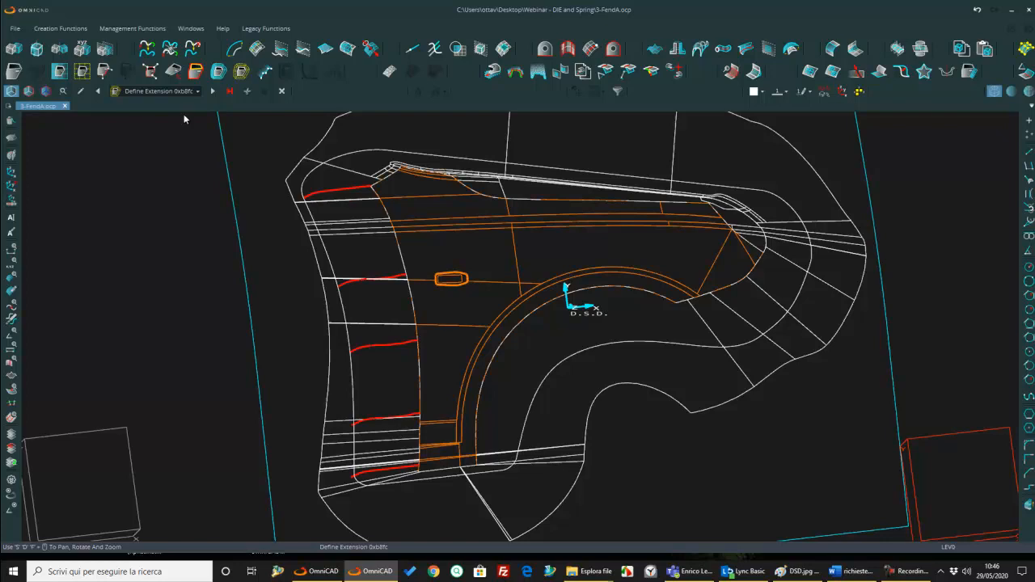
Step: Start an addendum region where the uppermost red section curve meets the part boundary, with its start direction pointing outward
{"action": "scroll", "coordinate": [370, 189], "scroll_direction": "up", "scroll_amount": 8}
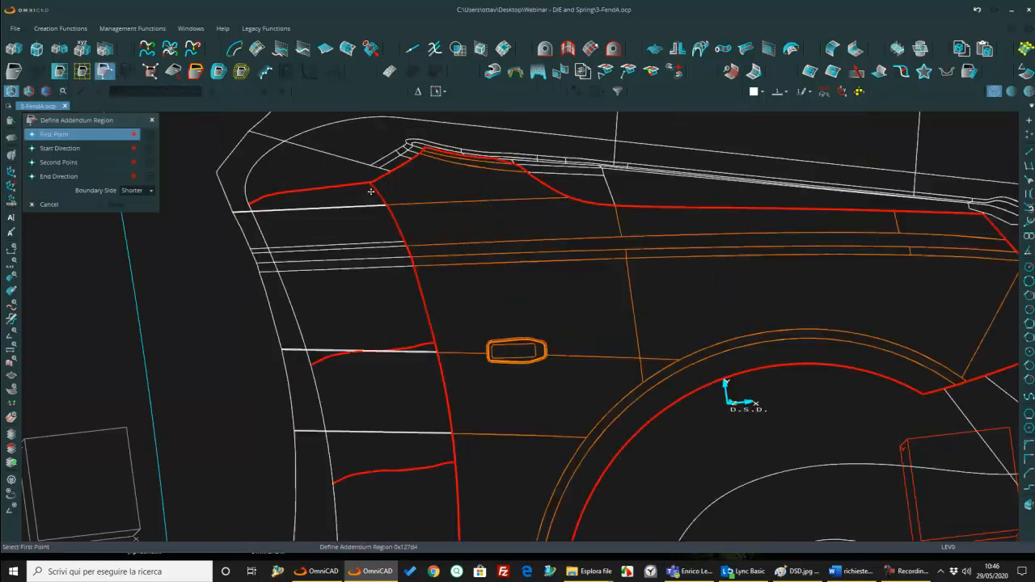
{"action": "middle_click_drag", "start_coordinate": [454, 290], "coordinate": [446, 305]}
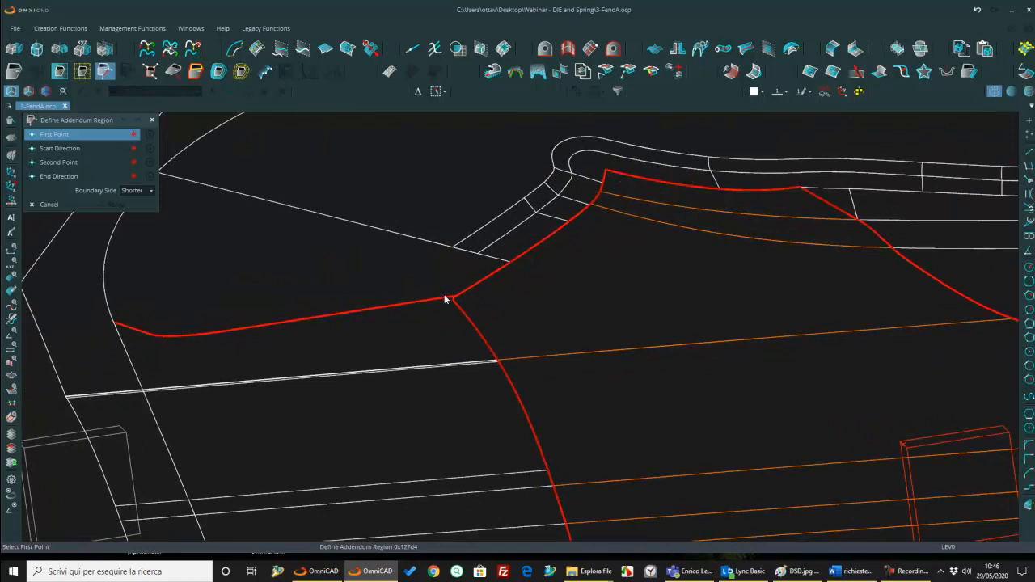
{"action": "left_click", "coordinate": [443, 295]}
{"action": "scroll", "coordinate": [443, 296], "scroll_direction": "down", "scroll_amount": 3}
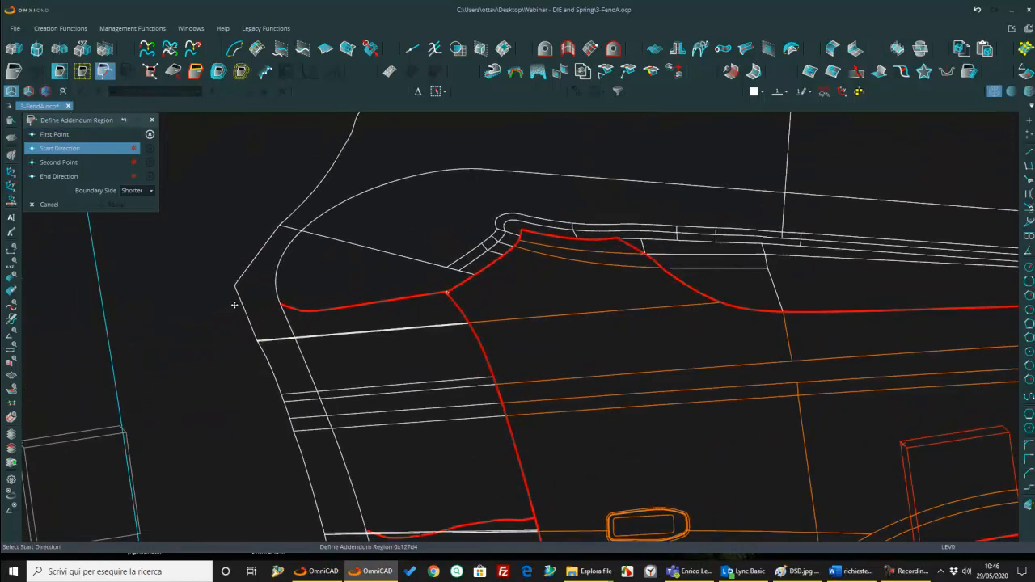
{"action": "left_click", "coordinate": [234, 305]}
{"action": "scroll", "coordinate": [378, 297], "scroll_direction": "down", "scroll_amount": 6}
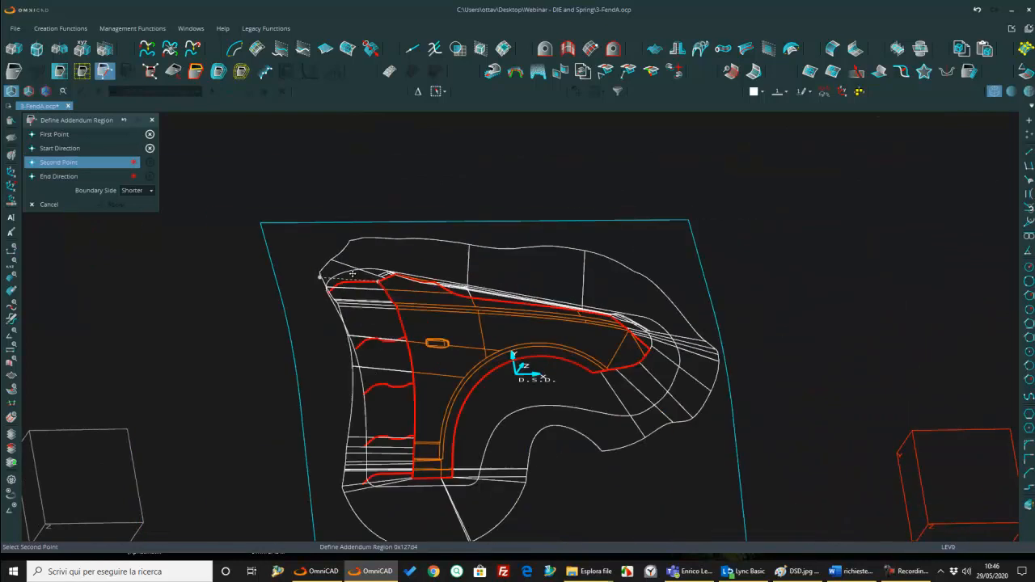
Step: End the addendum region where the lowest red curve meets the part boundary, direct it outward, and apply it with the Shorter boundary side
{"action": "scroll", "coordinate": [434, 379], "scroll_direction": "up", "scroll_amount": 5}
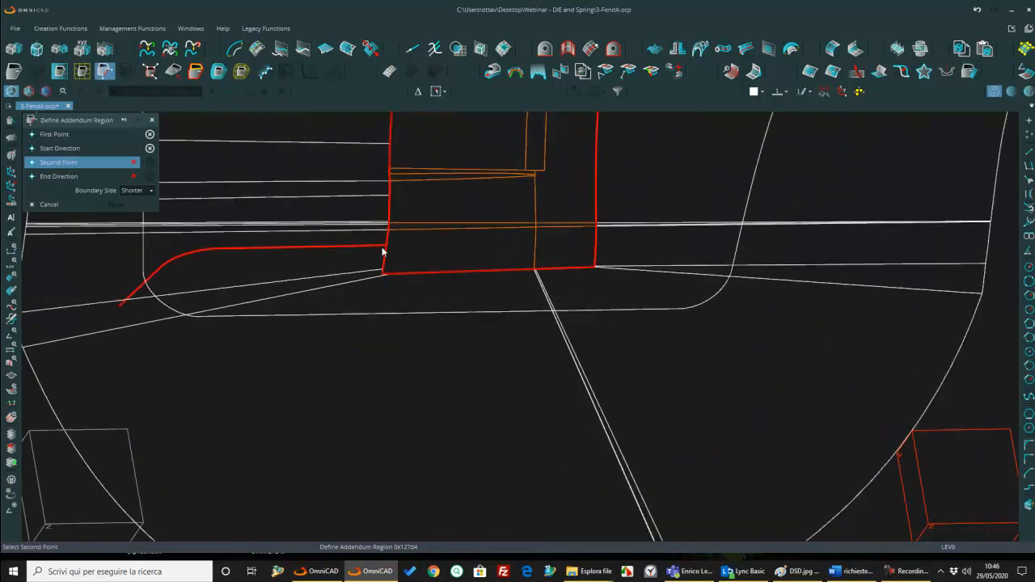
{"action": "left_click", "coordinate": [381, 247]}
{"action": "scroll", "coordinate": [396, 249], "scroll_direction": "down", "scroll_amount": 3}
{"action": "left_click", "coordinate": [184, 264]}
{"action": "scroll", "coordinate": [374, 254], "scroll_direction": "up", "scroll_amount": 3}
{"action": "scroll", "coordinate": [366, 330], "scroll_direction": "down", "scroll_amount": 5}
{"action": "scroll", "coordinate": [366, 330], "scroll_direction": "up", "scroll_amount": 4}
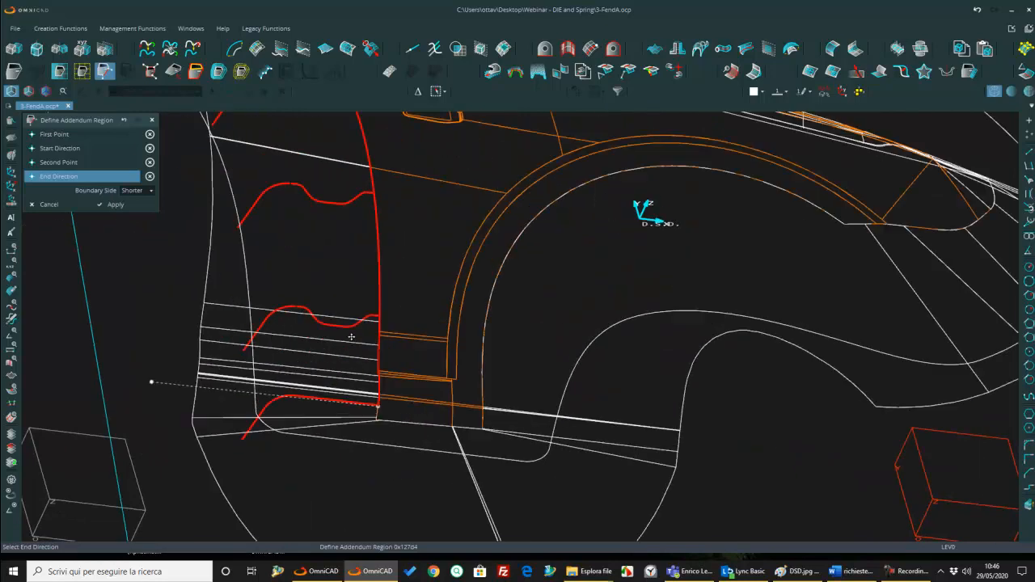
{"action": "key", "text": "Return"}
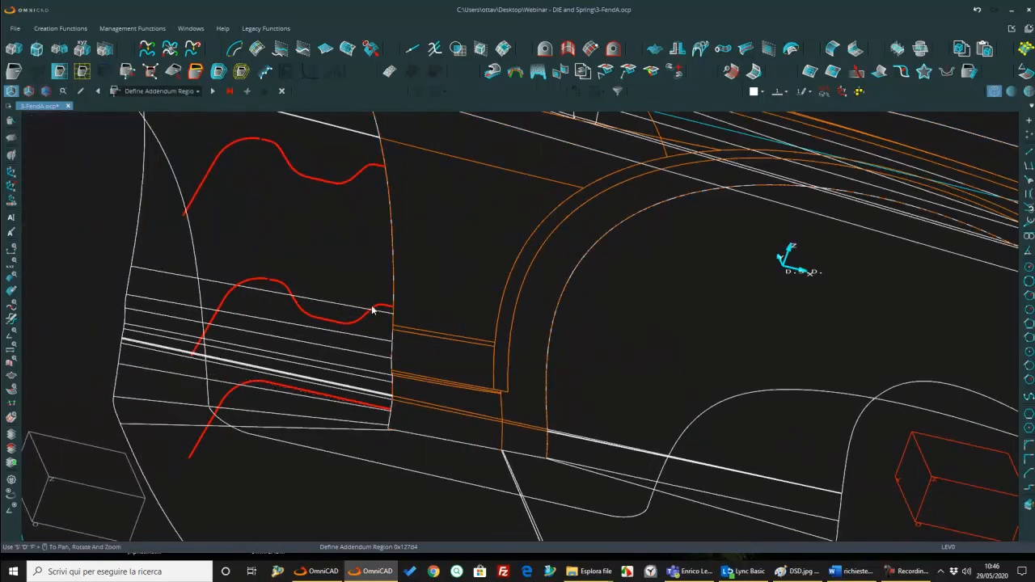
Step: Start Add Surface by Points with length Keep and profile Follow, placing the first control pair on the lower wavy curve's steep straight segment
{"action": "scroll", "coordinate": [372, 310], "scroll_direction": "up", "scroll_amount": 3}
{"action": "scroll", "coordinate": [271, 322], "scroll_direction": "down", "scroll_amount": 3}
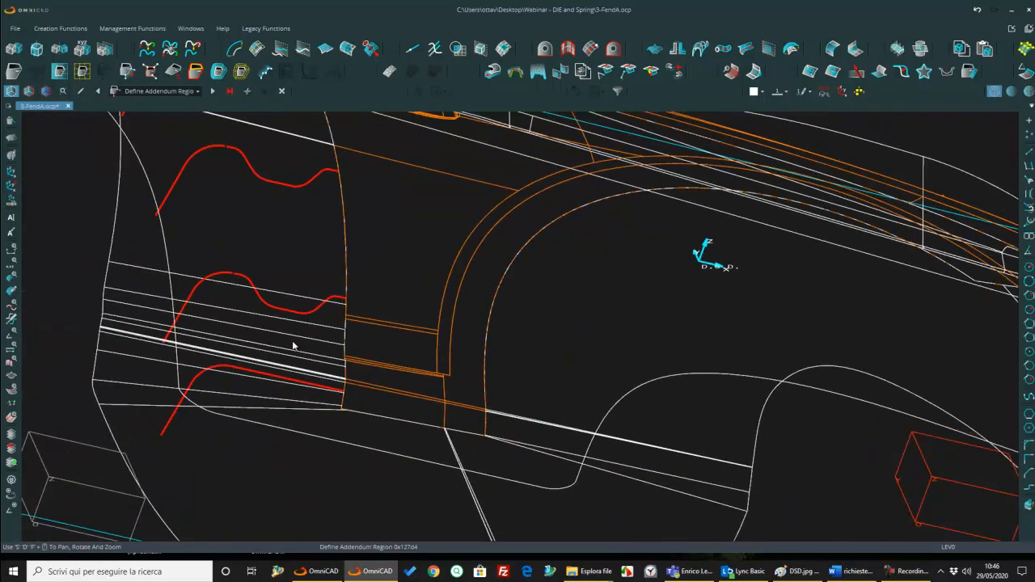
{"action": "middle_click_drag", "start_coordinate": [293, 380], "coordinate": [334, 444]}
{"action": "scroll", "coordinate": [333, 437], "scroll_direction": "down", "scroll_amount": 1}
{"action": "middle_click_drag", "start_coordinate": [296, 199], "coordinate": [317, 224]}
{"action": "scroll", "coordinate": [316, 224], "scroll_direction": "down", "scroll_amount": 3}
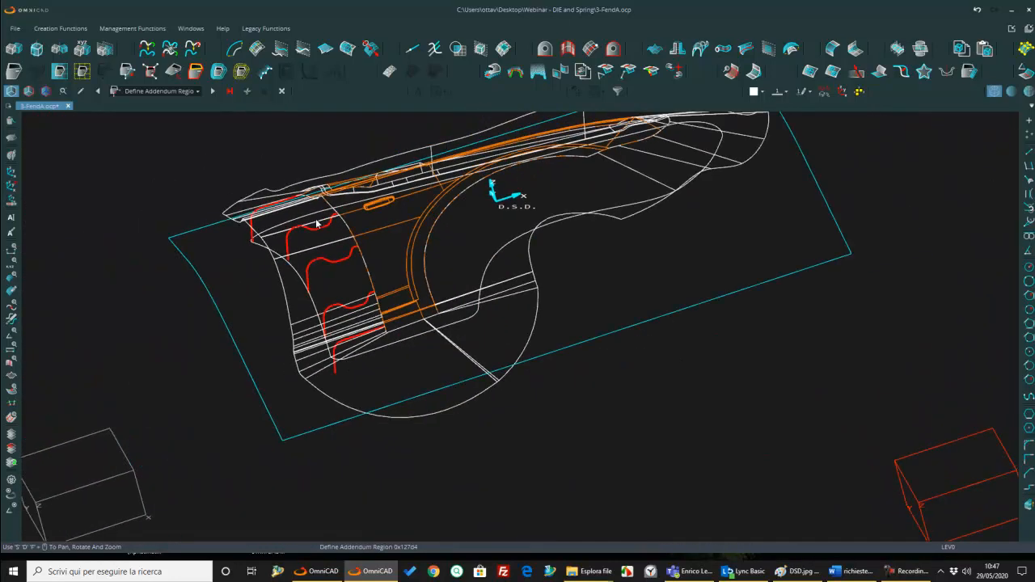
{"action": "left_click", "coordinate": [264, 73]}
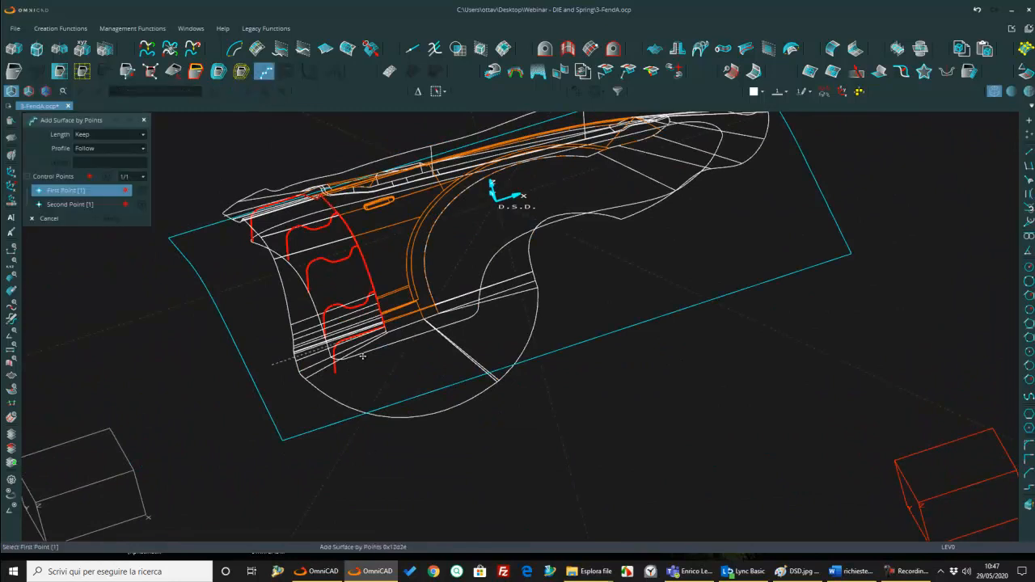
{"action": "scroll", "coordinate": [372, 290], "scroll_direction": "up", "scroll_amount": 3}
{"action": "scroll", "coordinate": [386, 310], "scroll_direction": "up", "scroll_amount": 4}
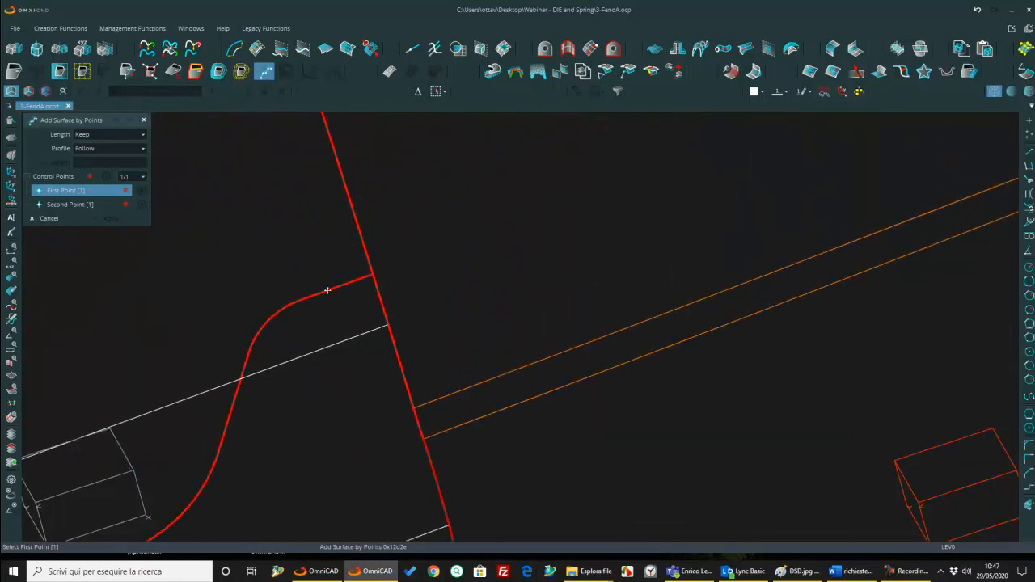
{"action": "scroll", "coordinate": [386, 296], "scroll_direction": "down", "scroll_amount": 3}
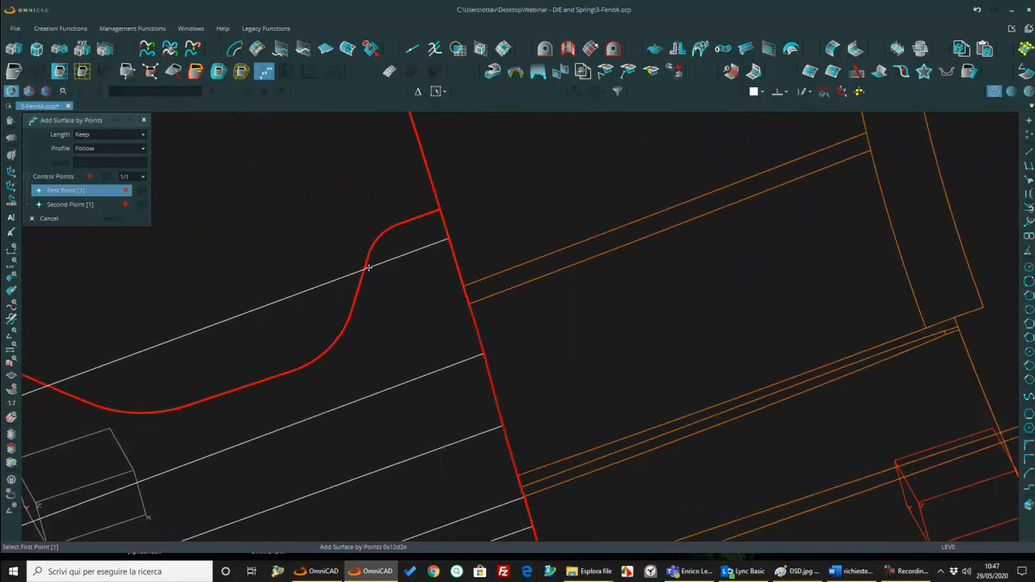
{"action": "scroll", "coordinate": [387, 277], "scroll_direction": "up", "scroll_amount": 3}
{"action": "right_click", "coordinate": [378, 299]}
{"action": "left_click", "coordinate": [357, 334]}
{"action": "left_click", "coordinate": [358, 269]}
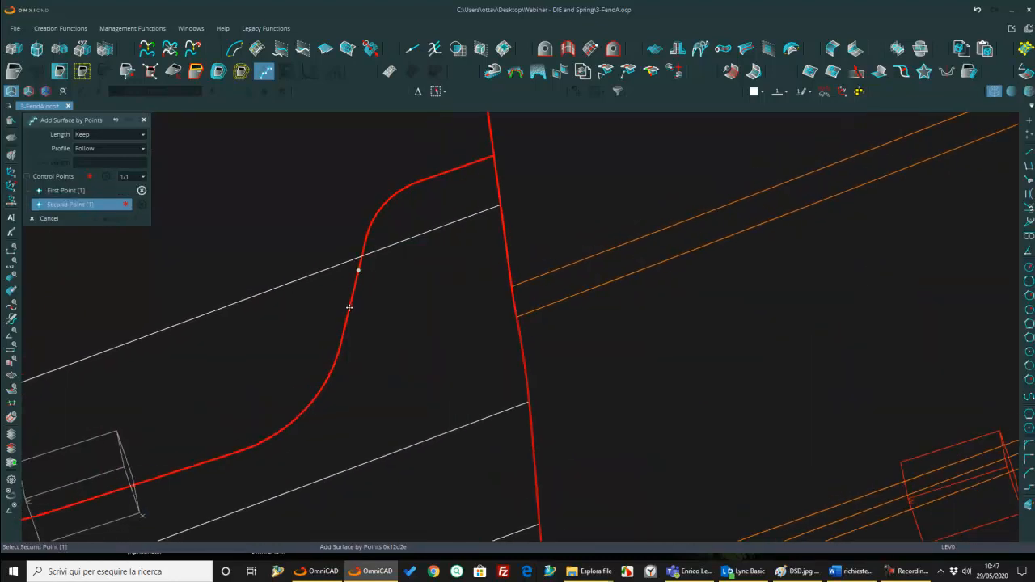
{"action": "right_click", "coordinate": [351, 310]}
{"action": "left_click", "coordinate": [348, 350]}
{"action": "left_click", "coordinate": [347, 322]}
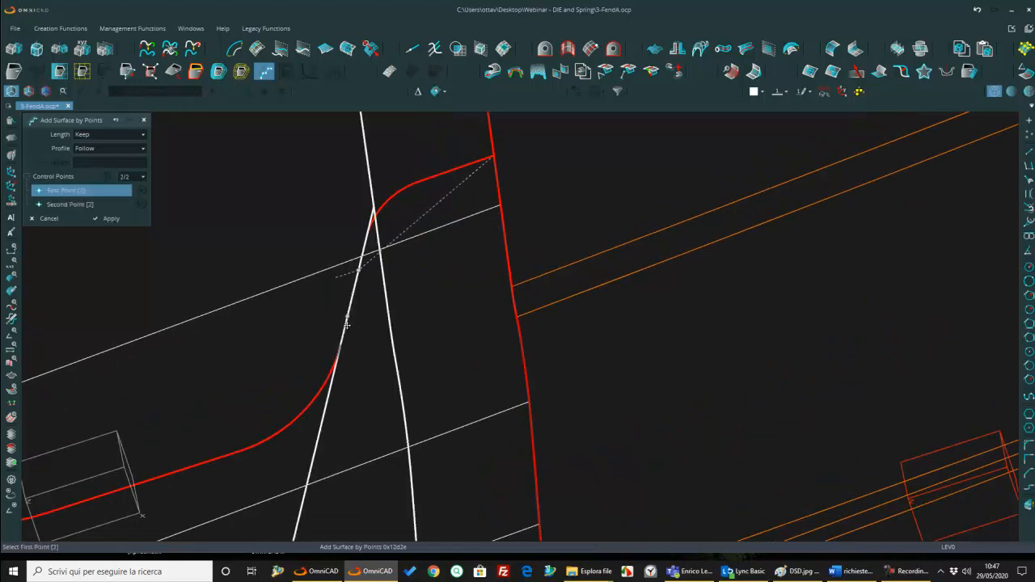
Step: Place control pairs on the steep segments of the middle and upper wavy curves and apply the first surface by points
{"action": "middle_click_drag", "start_coordinate": [389, 210], "coordinate": [482, 308]}
{"action": "scroll", "coordinate": [369, 215], "scroll_direction": "down", "scroll_amount": 5}
{"action": "scroll", "coordinate": [406, 220], "scroll_direction": "up", "scroll_amount": 4}
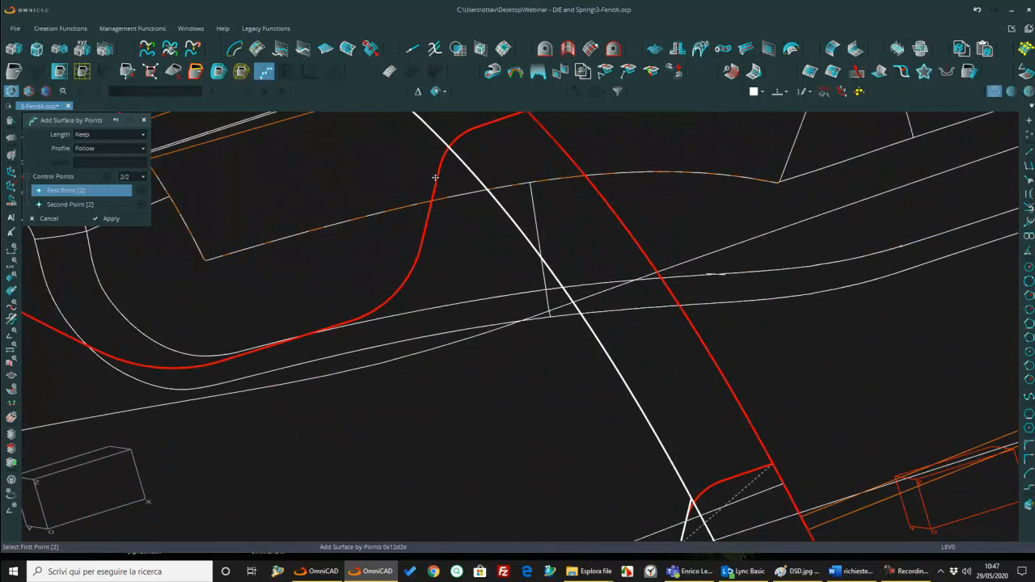
{"action": "left_click", "coordinate": [436, 177]}
{"action": "left_click", "coordinate": [427, 230]}
{"action": "scroll", "coordinate": [461, 259], "scroll_direction": "down", "scroll_amount": 4}
{"action": "middle_click_drag", "start_coordinate": [461, 263], "coordinate": [535, 366]}
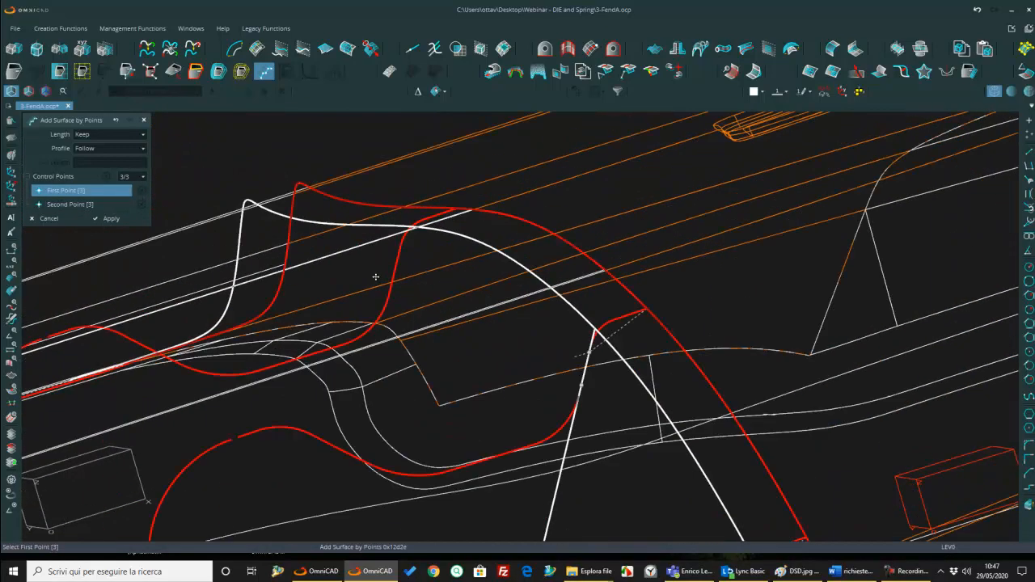
{"action": "scroll", "coordinate": [377, 273], "scroll_direction": "up", "scroll_amount": 4}
{"action": "left_click", "coordinate": [411, 241]}
{"action": "left_click", "coordinate": [404, 272]}
{"action": "key", "text": "Return"}
Step: Begin the second surface by points with control pairs on the shallow straight segments of the upper and middle wavy curves
{"action": "scroll", "coordinate": [410, 235], "scroll_direction": "down", "scroll_amount": 3}
{"action": "middle_click_drag", "start_coordinate": [408, 235], "coordinate": [407, 244]}
{"action": "scroll", "coordinate": [407, 243], "scroll_direction": "up", "scroll_amount": 5}
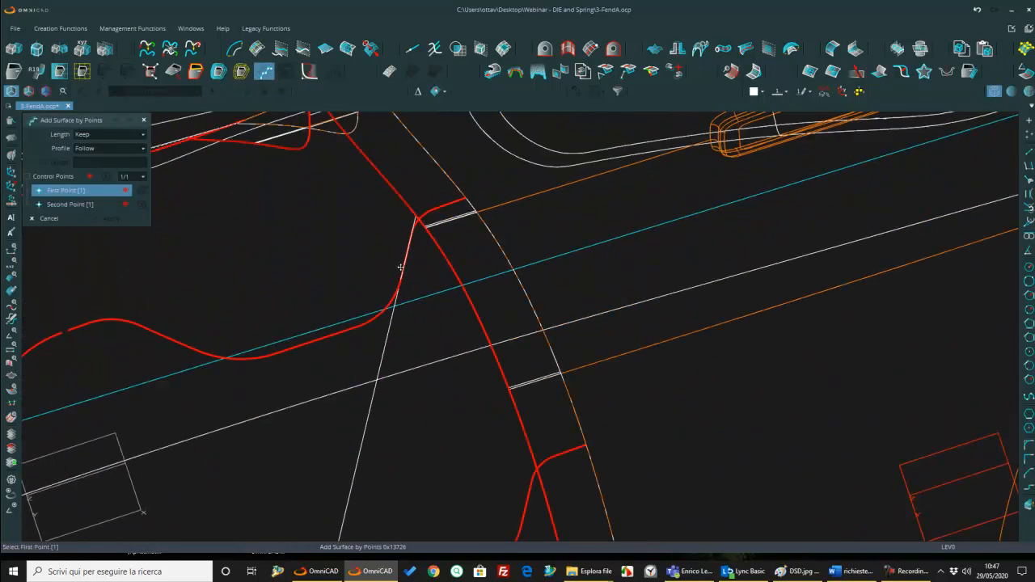
{"action": "left_click", "coordinate": [411, 305]}
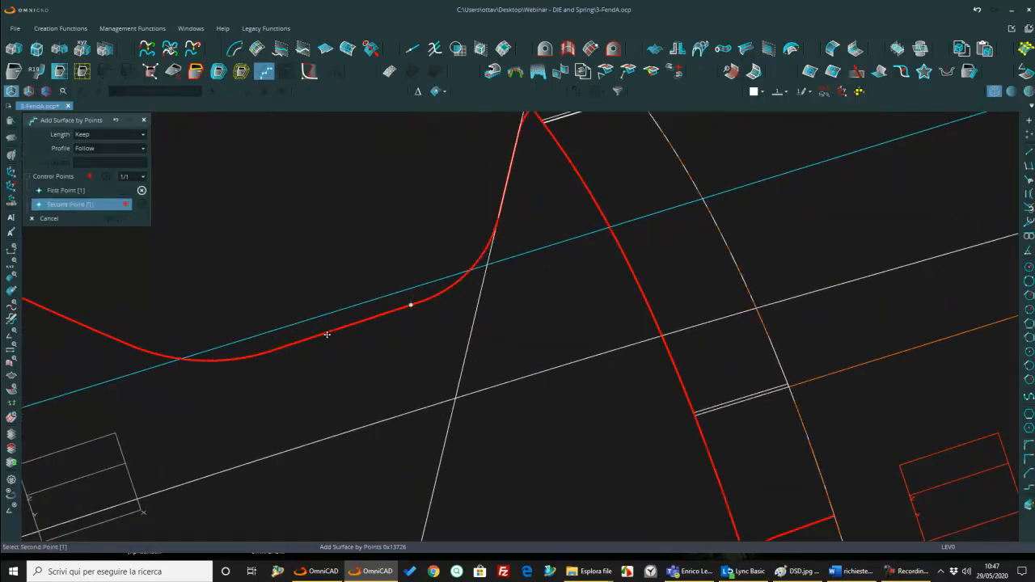
{"action": "left_click", "coordinate": [327, 334]}
{"action": "scroll", "coordinate": [323, 316], "scroll_direction": "down", "scroll_amount": 3}
{"action": "scroll", "coordinate": [383, 365], "scroll_direction": "up", "scroll_amount": 1}
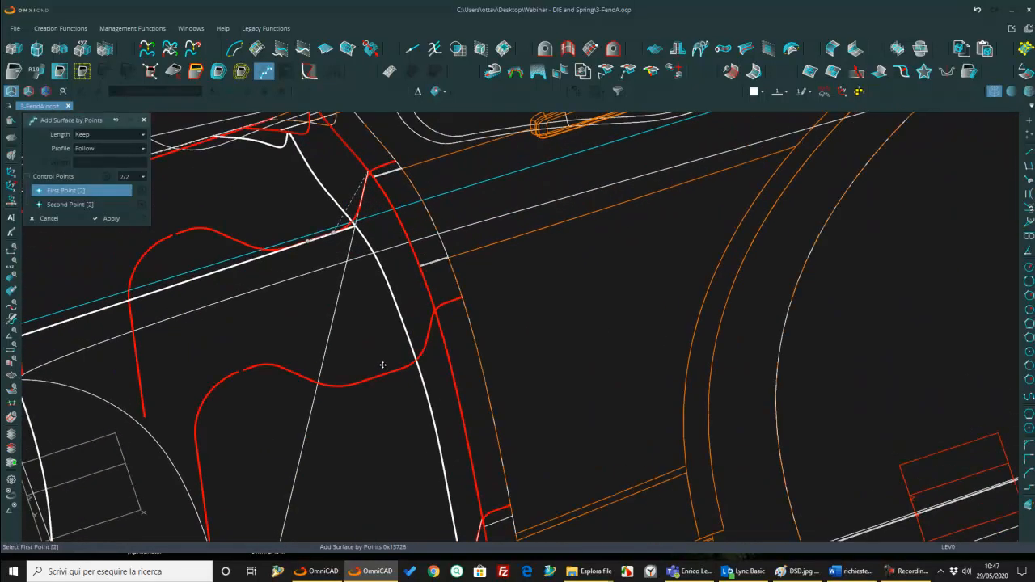
{"action": "left_click", "coordinate": [389, 369]}
{"action": "left_click", "coordinate": [370, 389]}
Step: Place the third control pair on the lower wavy curve's shallow straight segment and apply the second surface by points
{"action": "scroll", "coordinate": [368, 380], "scroll_direction": "down", "scroll_amount": 3}
{"action": "scroll", "coordinate": [405, 386], "scroll_direction": "up", "scroll_amount": 2}
{"action": "scroll", "coordinate": [404, 386], "scroll_direction": "up", "scroll_amount": 2}
{"action": "left_click", "coordinate": [408, 396]}
{"action": "left_click", "coordinate": [392, 402]}
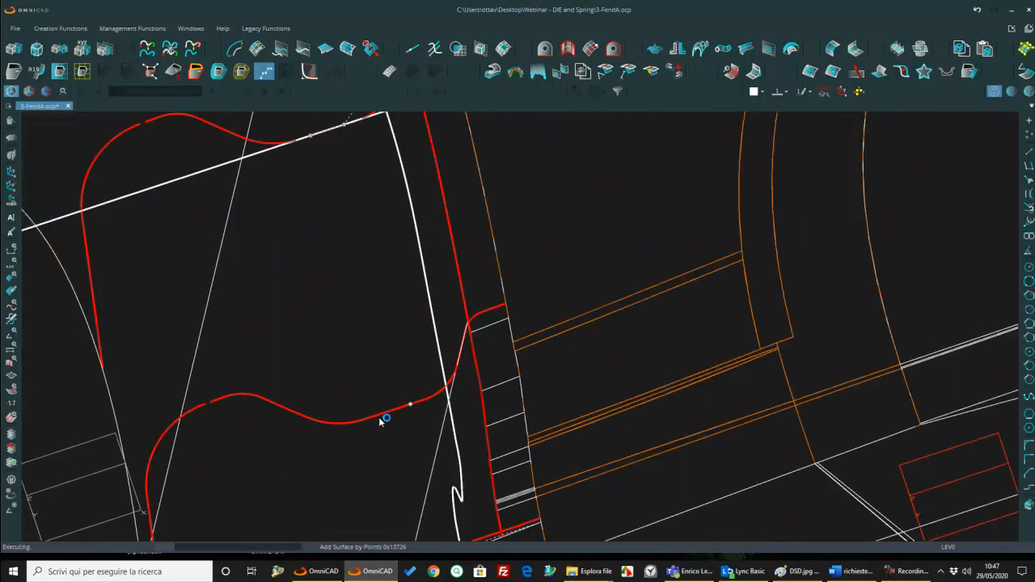
{"action": "key", "text": "Return"}
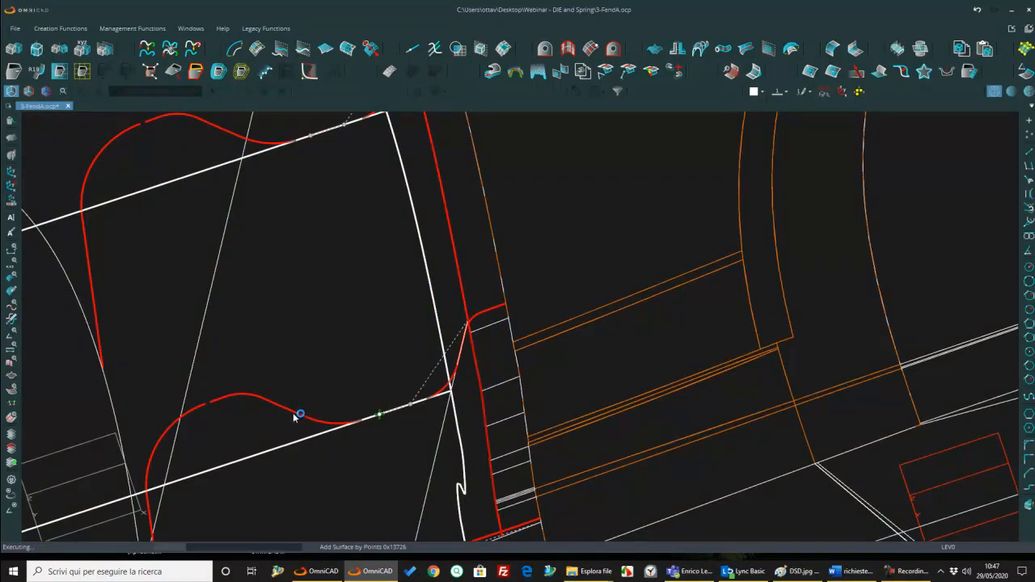
{"action": "scroll", "coordinate": [460, 419], "scroll_direction": "down", "scroll_amount": 3}
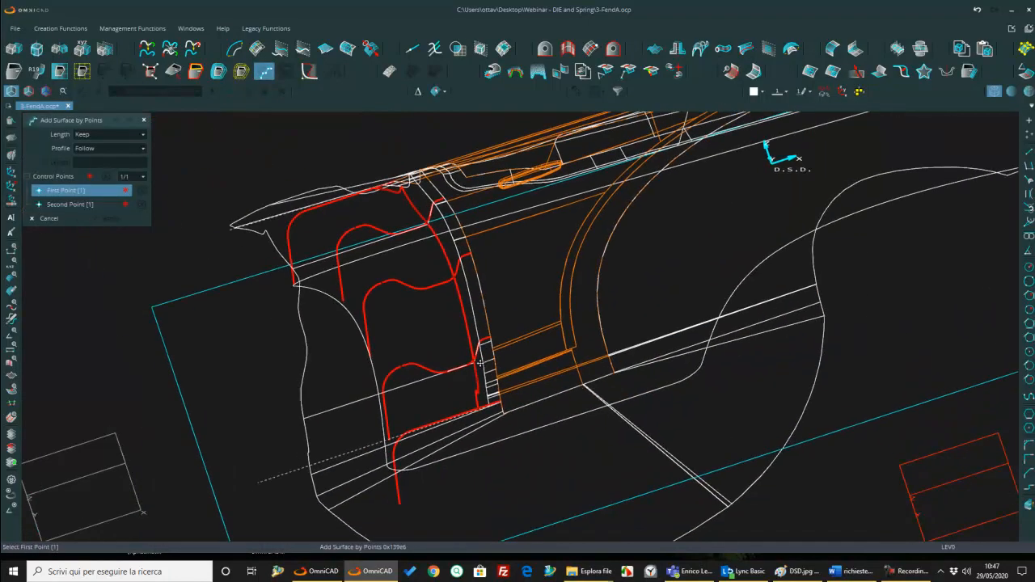
Step: Place control pairs on the straight segments between trough and crest of the lower, middle and upper wavy curves and apply the third surface by points
{"action": "scroll", "coordinate": [436, 430], "scroll_direction": "up", "scroll_amount": 4}
{"action": "left_click", "coordinate": [395, 343]}
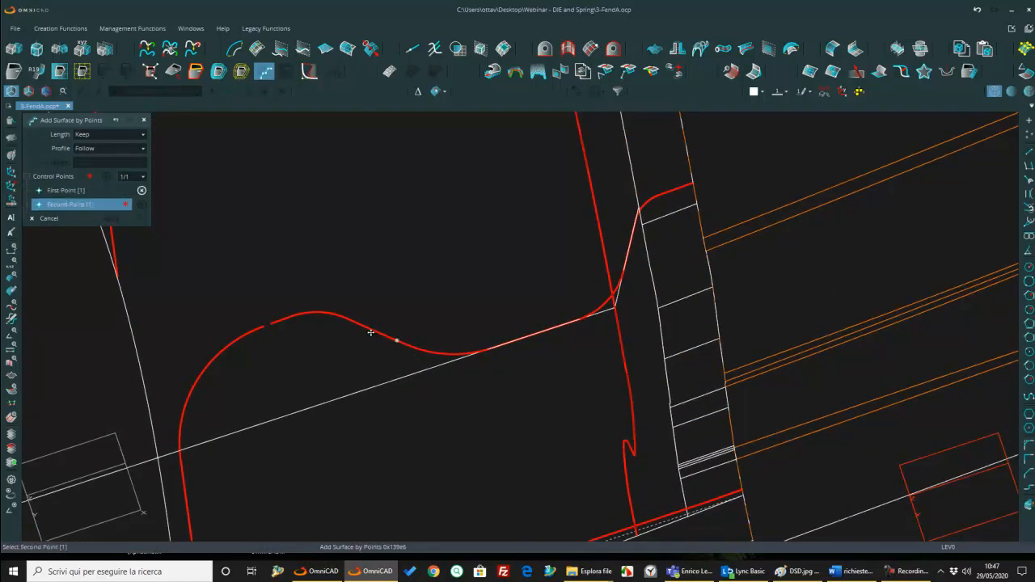
{"action": "left_click", "coordinate": [367, 332]}
{"action": "scroll", "coordinate": [365, 330], "scroll_direction": "down", "scroll_amount": 3}
{"action": "scroll", "coordinate": [324, 323], "scroll_direction": "up", "scroll_amount": 5}
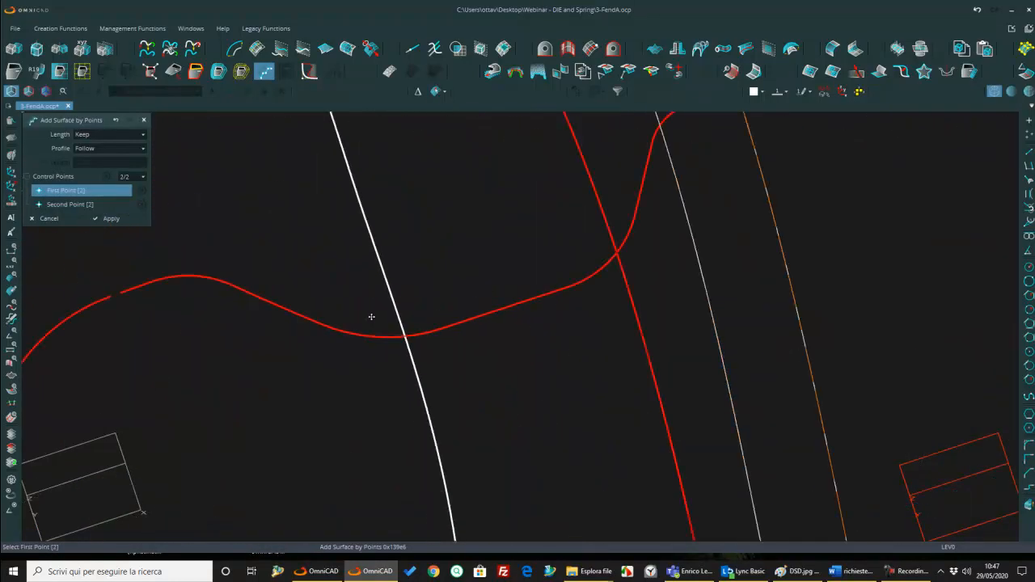
{"action": "left_click", "coordinate": [303, 318]}
{"action": "left_click", "coordinate": [266, 303]}
{"action": "scroll", "coordinate": [266, 304], "scroll_direction": "down", "scroll_amount": 2}
{"action": "middle_click_drag", "start_coordinate": [266, 303], "coordinate": [524, 494]}
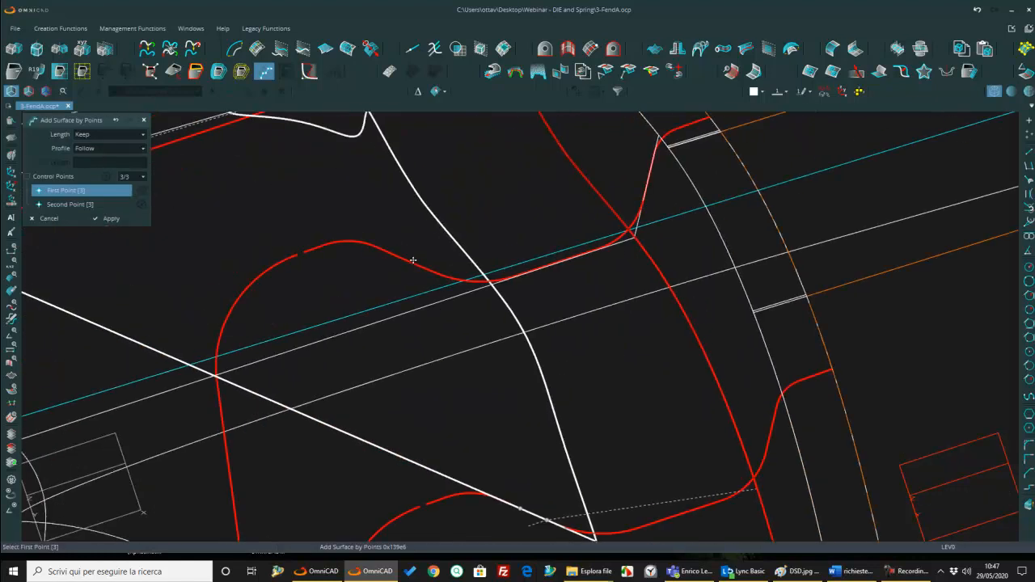
{"action": "left_click", "coordinate": [414, 266]}
{"action": "left_click", "coordinate": [391, 257]}
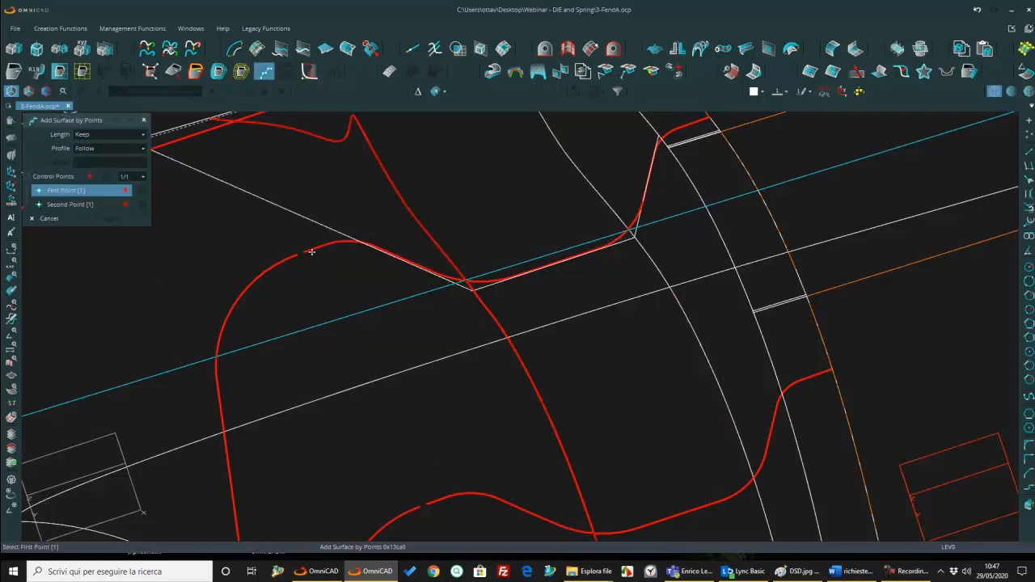
Step: Begin the fourth surface by points with control pairs on the short straight segments beside the gap in the upper and middle wavy curves
{"action": "scroll", "coordinate": [316, 239], "scroll_direction": "up", "scroll_amount": 3}
{"action": "left_click", "coordinate": [328, 232]}
{"action": "left_click", "coordinate": [290, 247]}
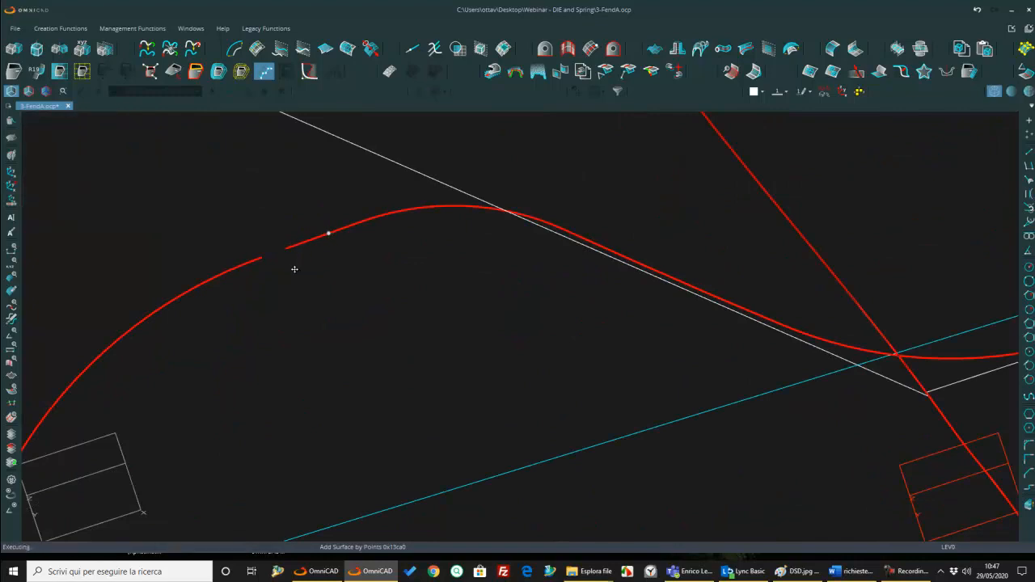
{"action": "scroll", "coordinate": [317, 264], "scroll_direction": "down", "scroll_amount": 10}
{"action": "scroll", "coordinate": [348, 317], "scroll_direction": "up", "scroll_amount": 3}
{"action": "scroll", "coordinate": [372, 306], "scroll_direction": "up", "scroll_amount": 5}
{"action": "left_click", "coordinate": [399, 426]}
{"action": "left_click", "coordinate": [365, 443]}
{"action": "scroll", "coordinate": [386, 462], "scroll_direction": "down", "scroll_amount": 10}
Step: Place the third control pair on the lower wavy curve's short straight segment beside its gap and apply the fourth surface by points
{"action": "scroll", "coordinate": [410, 457], "scroll_direction": "up", "scroll_amount": 3}
{"action": "scroll", "coordinate": [419, 435], "scroll_direction": "up", "scroll_amount": 5}
{"action": "left_click", "coordinate": [429, 394]}
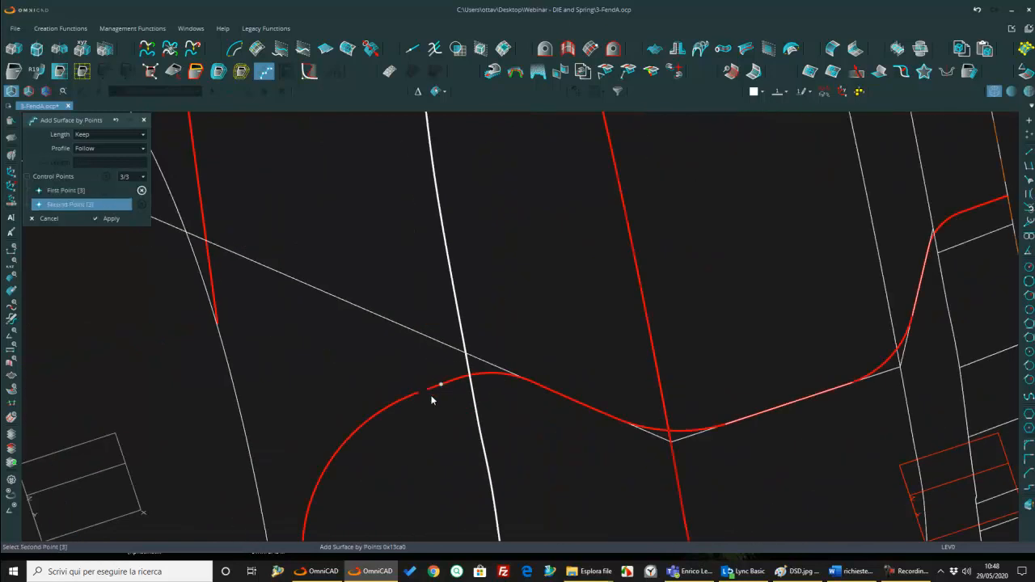
{"action": "left_click", "coordinate": [428, 394]}
{"action": "scroll", "coordinate": [421, 404], "scroll_direction": "down", "scroll_amount": 5}
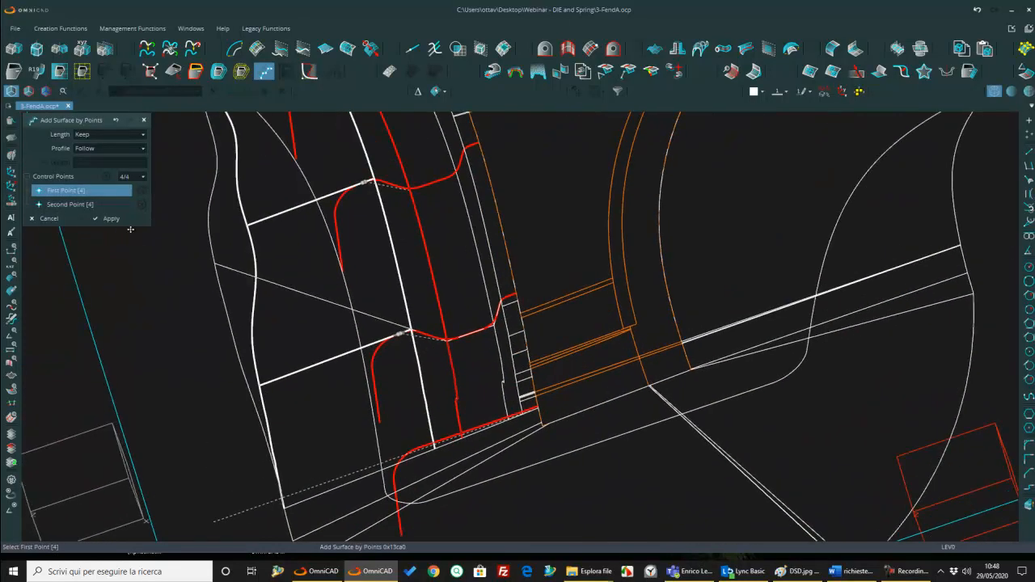
{"action": "left_click", "coordinate": [113, 219]}
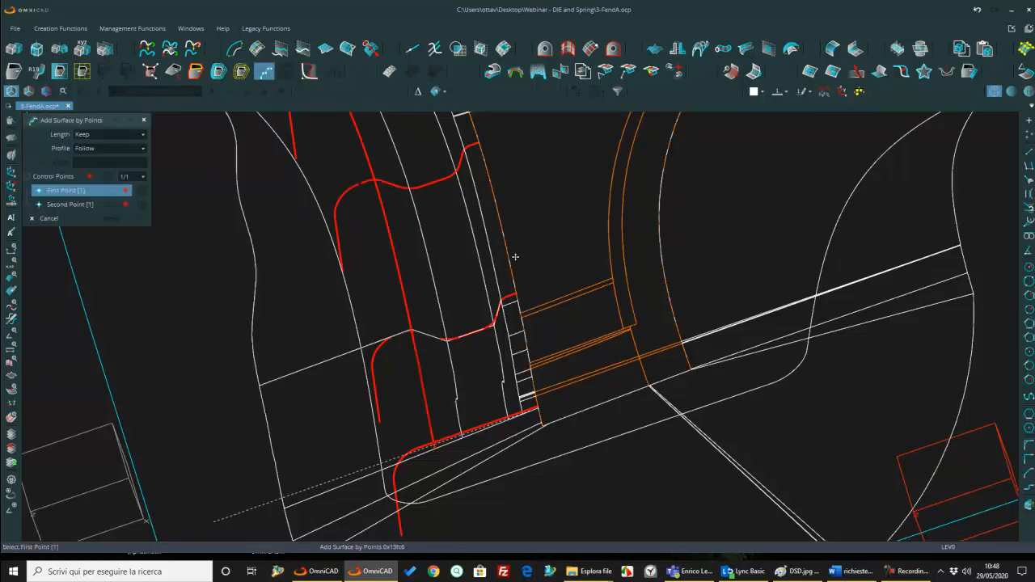
Step: Examine the wireframe surfaces along the wavy section curves beside the fender edge
{"action": "scroll", "coordinate": [510, 300], "scroll_direction": "up", "scroll_amount": 3}
{"action": "middle_click_drag", "start_coordinate": [510, 299], "coordinate": [264, 286]}
{"action": "scroll", "coordinate": [335, 250], "scroll_direction": "up", "scroll_amount": 5}
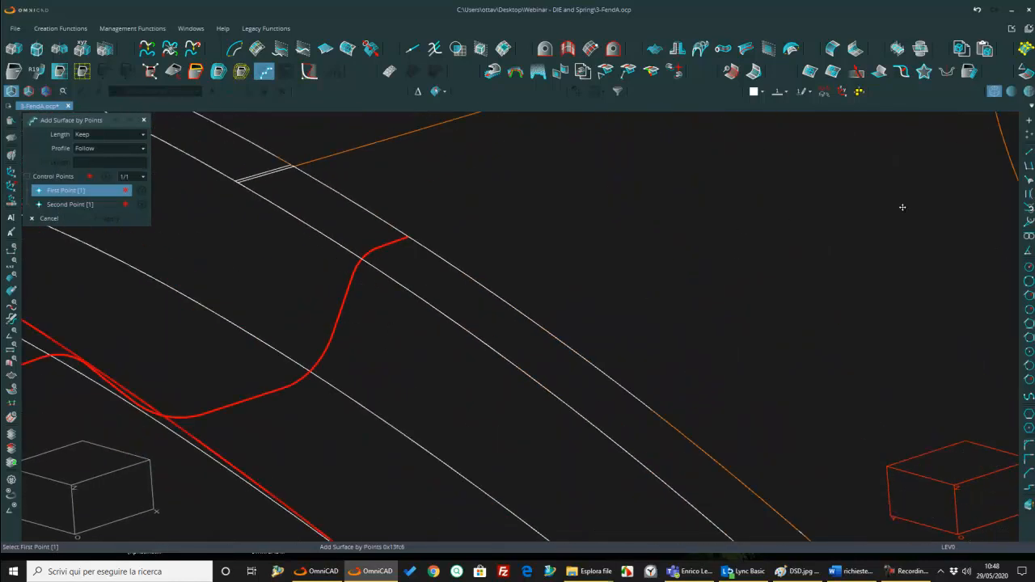
{"action": "scroll", "coordinate": [349, 268], "scroll_direction": "up", "scroll_amount": 4}
{"action": "middle_click_drag", "start_coordinate": [349, 267], "coordinate": [453, 143]}
{"action": "middle_click_drag", "start_coordinate": [385, 336], "coordinate": [442, 256]}
{"action": "scroll", "coordinate": [442, 255], "scroll_direction": "down", "scroll_amount": 5}
{"action": "middle_click_drag", "start_coordinate": [411, 299], "coordinate": [306, 333]}
{"action": "scroll", "coordinate": [248, 315], "scroll_direction": "down", "scroll_amount": 5}
{"action": "middle_click_drag", "start_coordinate": [249, 316], "coordinate": [423, 395]}
Step: Leave Add Surface by Points, switch to shaded display and inspect the new stepped surfaces along the fender edge
{"action": "key", "text": "Escape"}
{"action": "middle_click_drag", "start_coordinate": [550, 331], "coordinate": [554, 233]}
{"action": "left_click", "coordinate": [1011, 91]}
{"action": "mouse_move", "coordinate": [289, 207]}
{"action": "middle_mouse_down"}
{"action": "mouse_move", "coordinate": [414, 304]}
{"action": "mouse_move", "coordinate": [407, 291]}
{"action": "middle_mouse_up"}
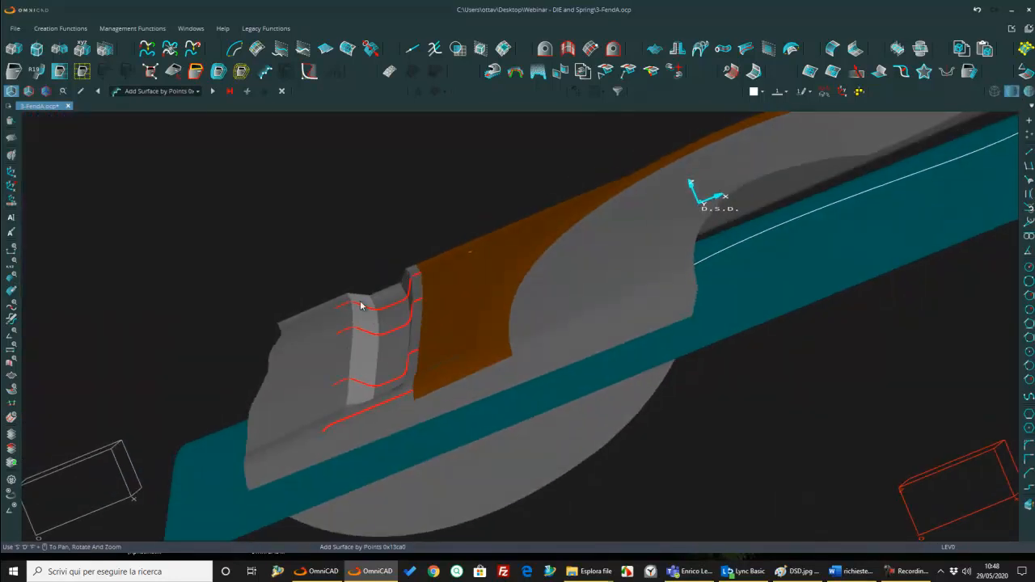
{"action": "mouse_move", "coordinate": [405, 375]}
{"action": "middle_mouse_down"}
{"action": "mouse_move", "coordinate": [416, 373]}
{"action": "mouse_move", "coordinate": [380, 354]}
{"action": "mouse_move", "coordinate": [446, 290]}
{"action": "middle_mouse_up"}
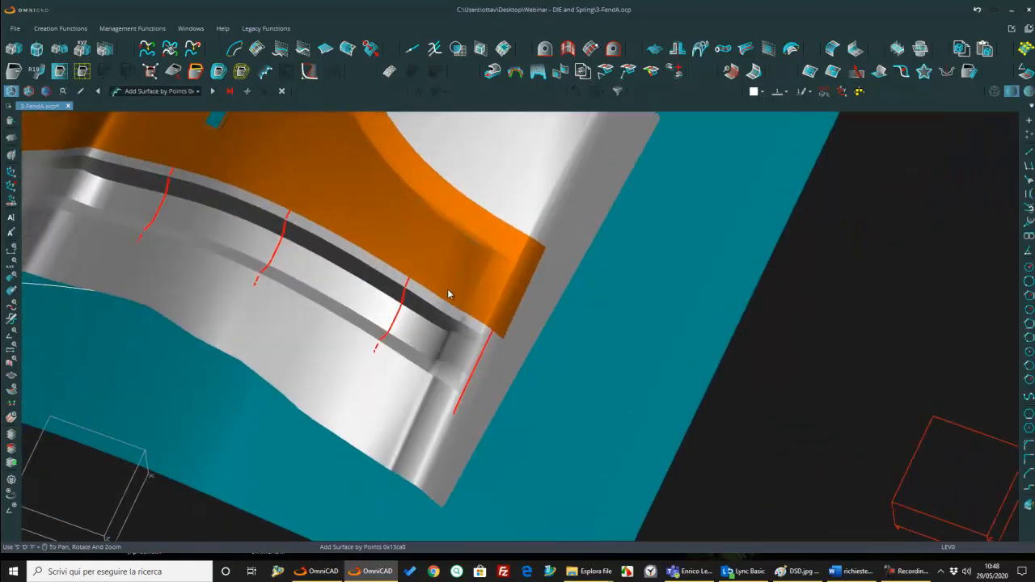
{"action": "scroll", "coordinate": [460, 331], "scroll_direction": "up", "scroll_amount": 5}
{"action": "middle_click_drag", "start_coordinate": [459, 332], "coordinate": [520, 345]}
{"action": "scroll", "coordinate": [464, 330], "scroll_direction": "down", "scroll_amount": 3}
Step: Smooth the kinked end of the steep wall's lower edge curve using Modify Curve between two points on it, with projection set to Do not Project
{"action": "left_click", "coordinate": [309, 72]}
{"action": "scroll", "coordinate": [502, 351], "scroll_direction": "up", "scroll_amount": 4}
{"action": "scroll", "coordinate": [521, 345], "scroll_direction": "down", "scroll_amount": 5}
{"action": "scroll", "coordinate": [413, 361], "scroll_direction": "up", "scroll_amount": 2}
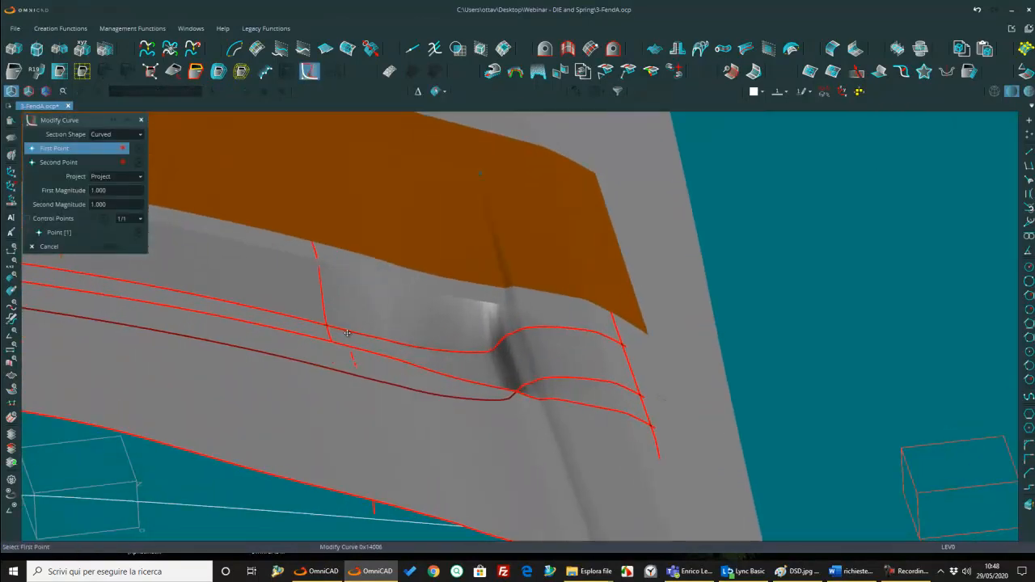
{"action": "left_click", "coordinate": [346, 329]}
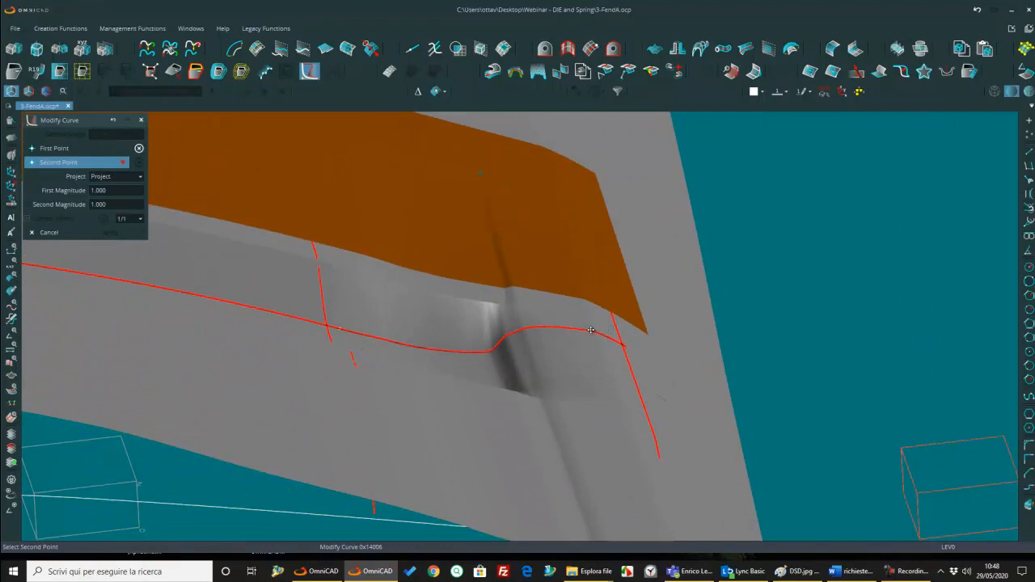
{"action": "left_click", "coordinate": [591, 331]}
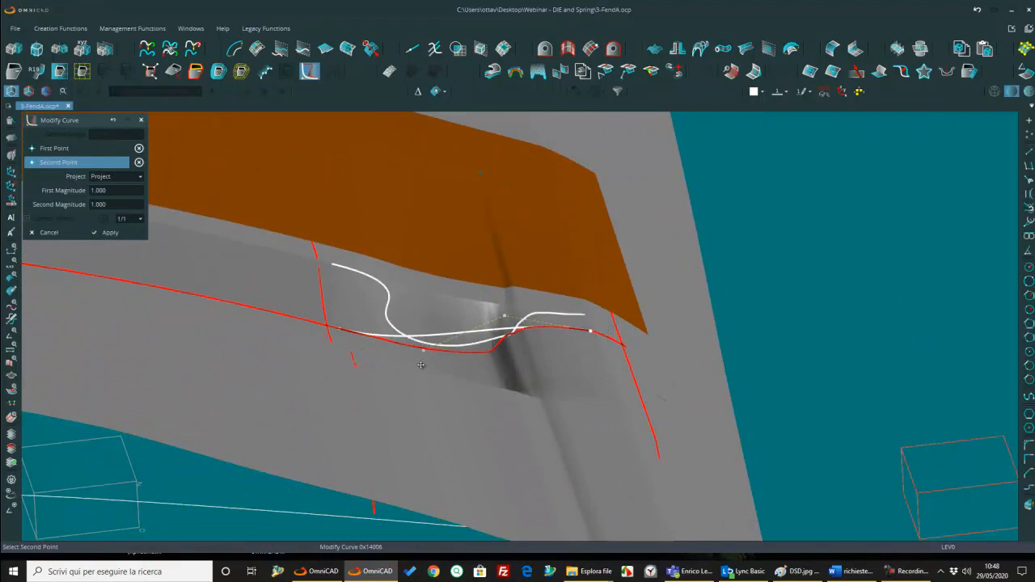
{"action": "left_click", "coordinate": [105, 177]}
{"action": "left_click", "coordinate": [107, 204]}
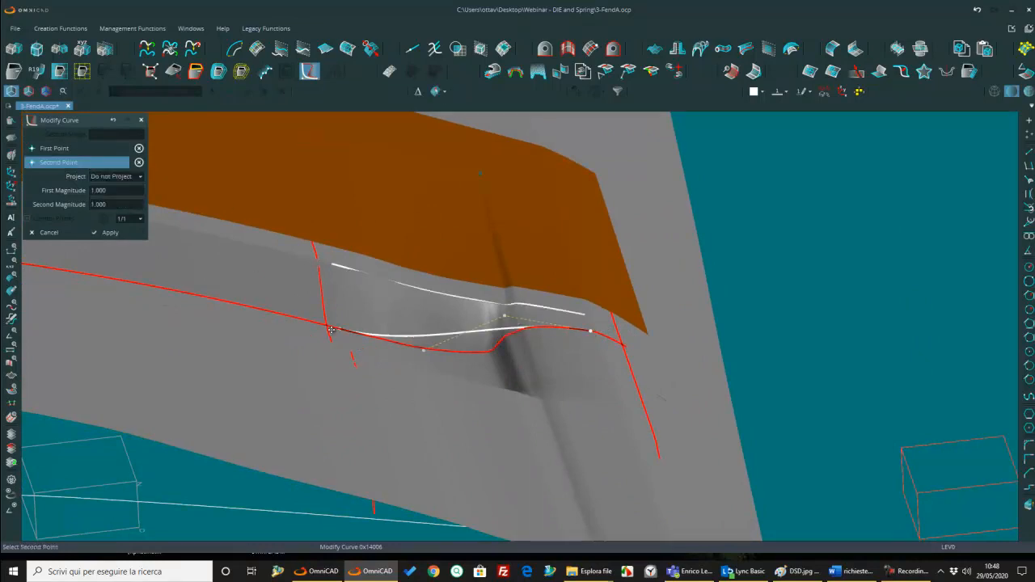
{"action": "middle_click_drag", "start_coordinate": [561, 334], "coordinate": [520, 376]}
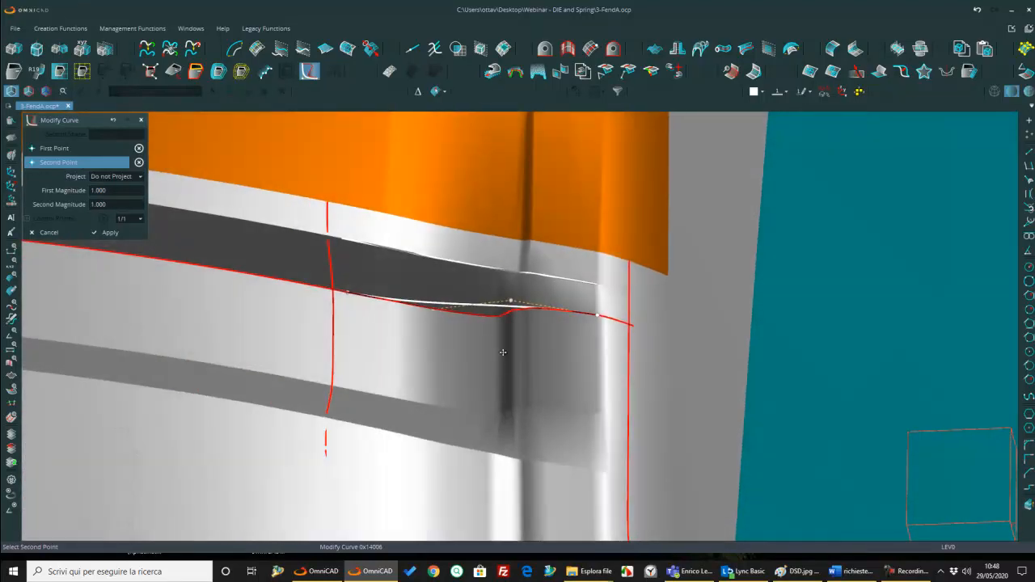
{"action": "key", "text": "Return"}
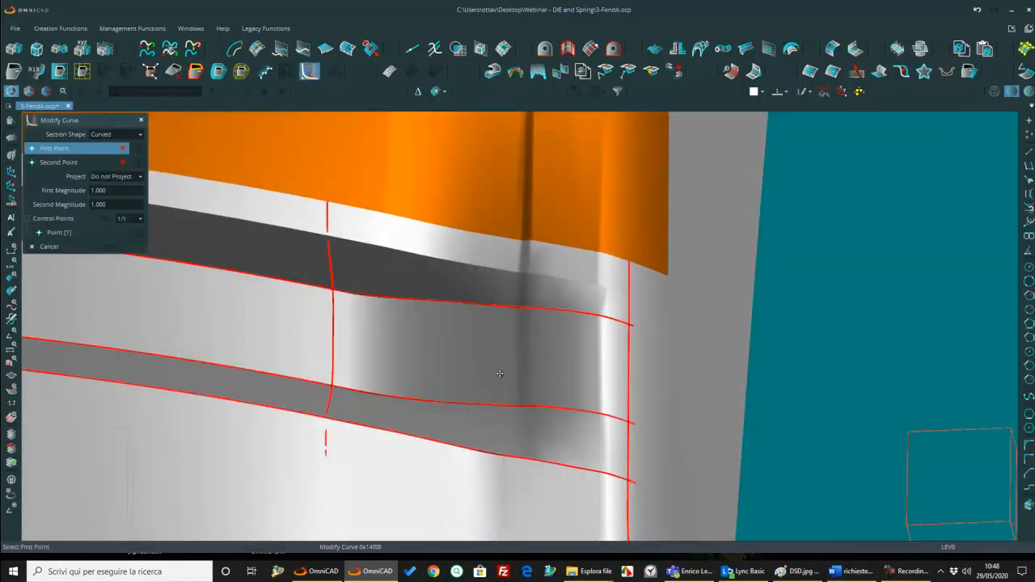
Step: Refine the same edge curve with a second, shorter Modify Curve span across the remaining crease and leave the command
{"action": "mouse_move", "coordinate": [473, 322]}
{"action": "middle_mouse_down"}
{"action": "mouse_move", "coordinate": [505, 321]}
{"action": "mouse_move", "coordinate": [501, 341]}
{"action": "mouse_move", "coordinate": [432, 272]}
{"action": "mouse_move", "coordinate": [511, 268]}
{"action": "mouse_move", "coordinate": [529, 247]}
{"action": "middle_mouse_up"}
{"action": "scroll", "coordinate": [530, 249], "scroll_direction": "up", "scroll_amount": 2}
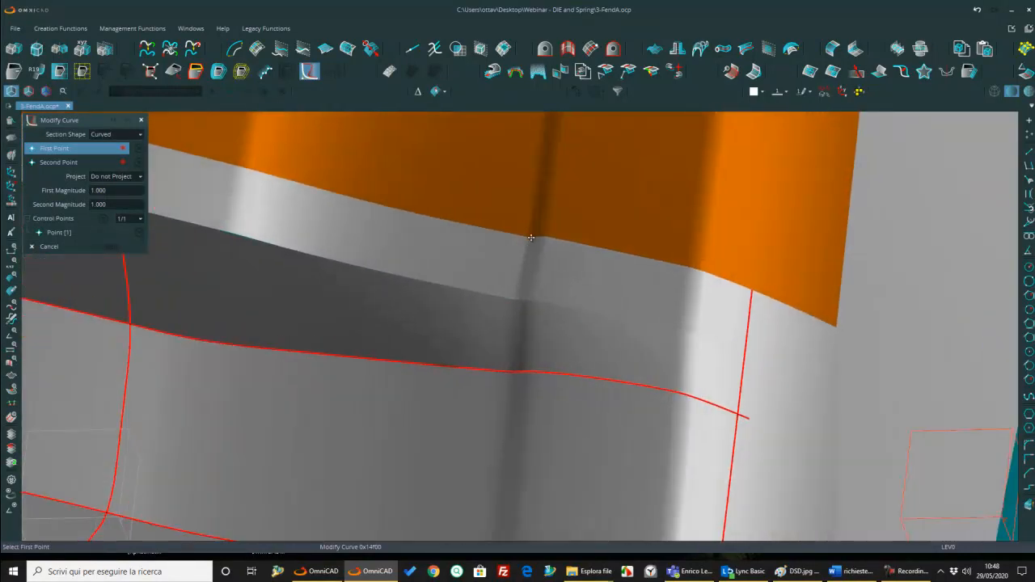
{"action": "scroll", "coordinate": [532, 239], "scroll_direction": "down", "scroll_amount": 1}
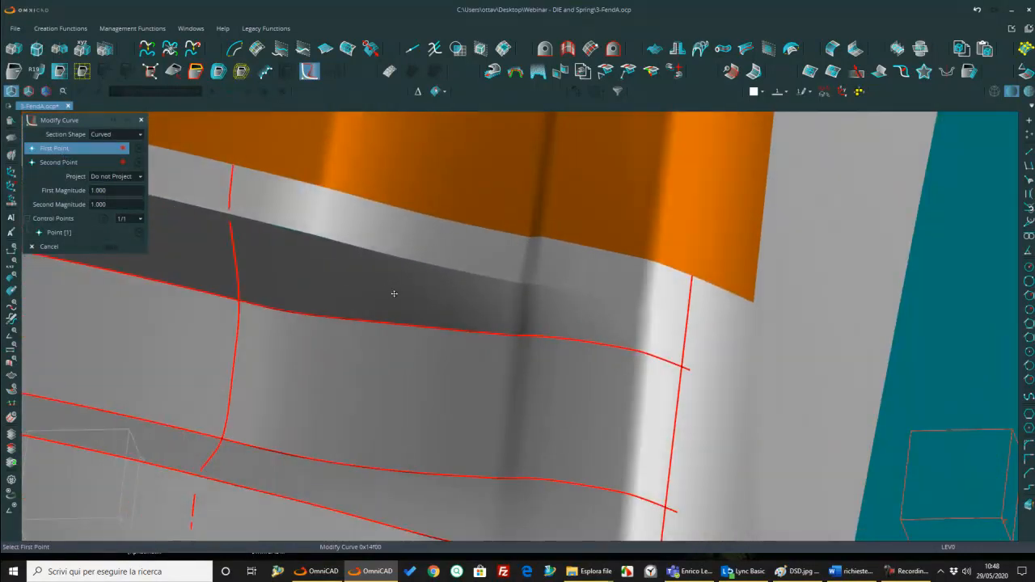
{"action": "left_click", "coordinate": [415, 325]}
{"action": "left_click", "coordinate": [598, 344]}
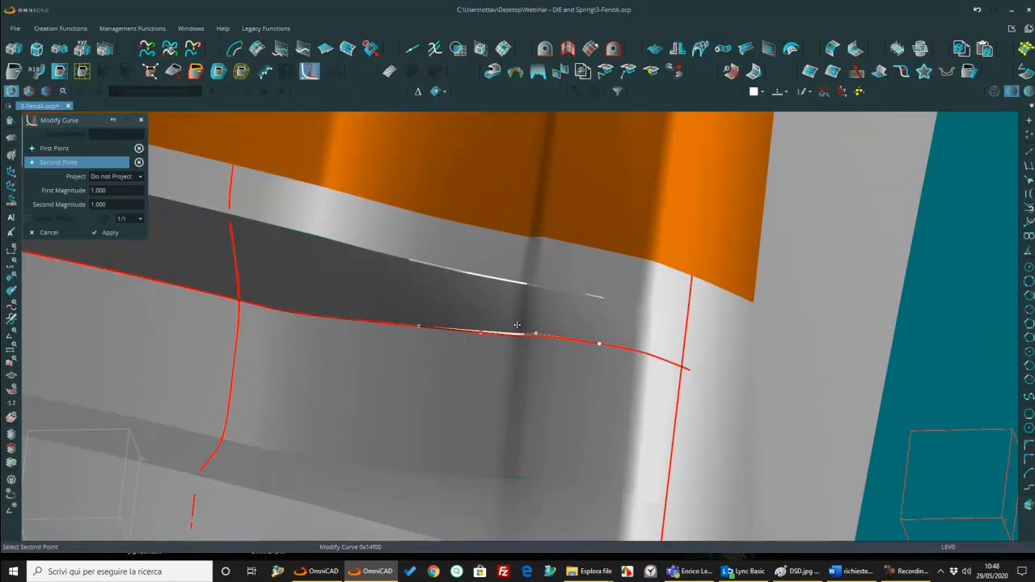
{"action": "scroll", "coordinate": [540, 336], "scroll_direction": "down", "scroll_amount": 3}
{"action": "middle_click", "coordinate": [538, 340]}
{"action": "scroll", "coordinate": [539, 346], "scroll_direction": "down", "scroll_amount": 1}
{"action": "scroll", "coordinate": [539, 346], "scroll_direction": "down", "scroll_amount": 3}
{"action": "middle_click_drag", "start_coordinate": [539, 345], "coordinate": [539, 381]}
{"action": "key", "text": "Escape"}
Step: Apply an Addendum Blend of radius 6 along the steep wall's upper edge beside the fender
{"action": "middle_click_drag", "start_coordinate": [480, 398], "coordinate": [638, 454]}
{"action": "scroll", "coordinate": [637, 454], "scroll_direction": "down", "scroll_amount": 1}
{"action": "middle_click_drag", "start_coordinate": [524, 421], "coordinate": [589, 462]}
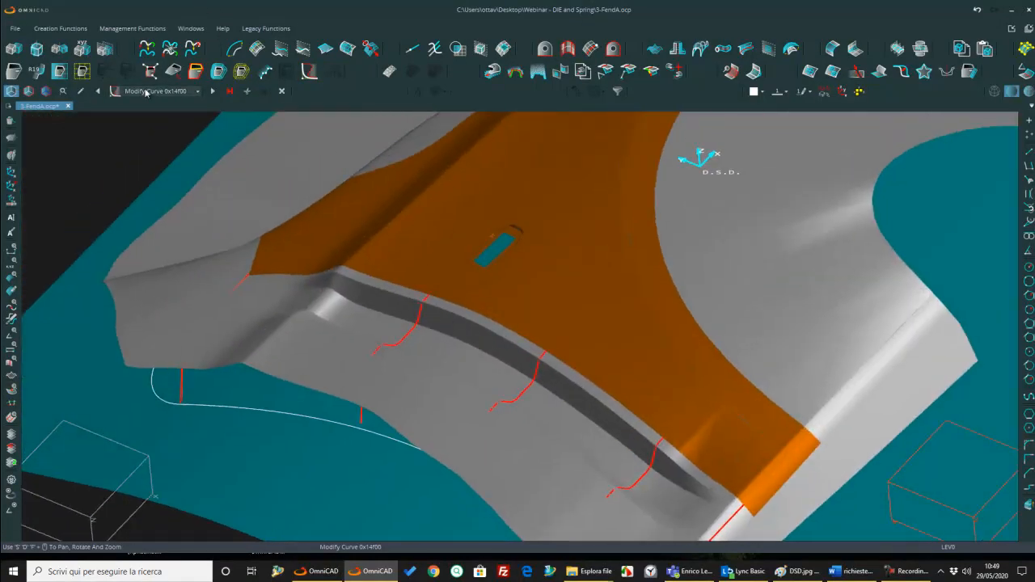
{"action": "left_click", "coordinate": [37, 72]}
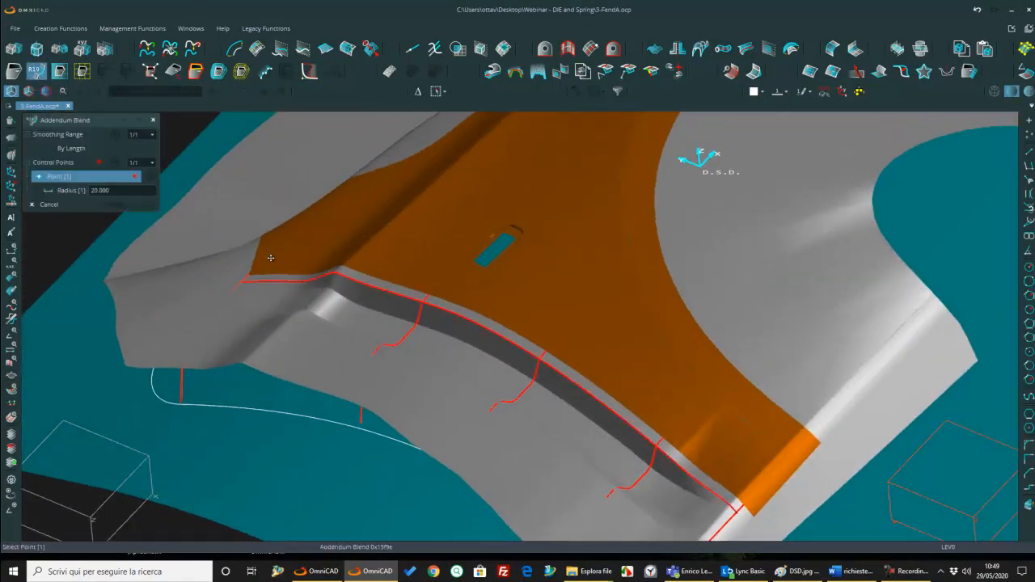
{"action": "double_click", "coordinate": [129, 190]}
{"action": "type", "text": "6"}
{"action": "key", "text": "Return"}
{"action": "left_click", "coordinate": [412, 303]}
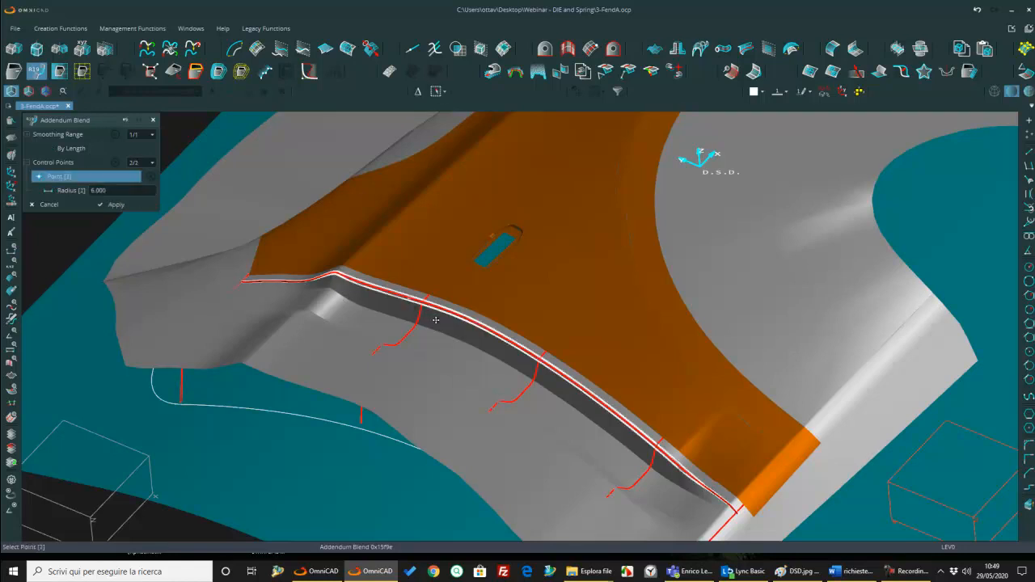
{"action": "middle_click", "coordinate": [431, 334]}
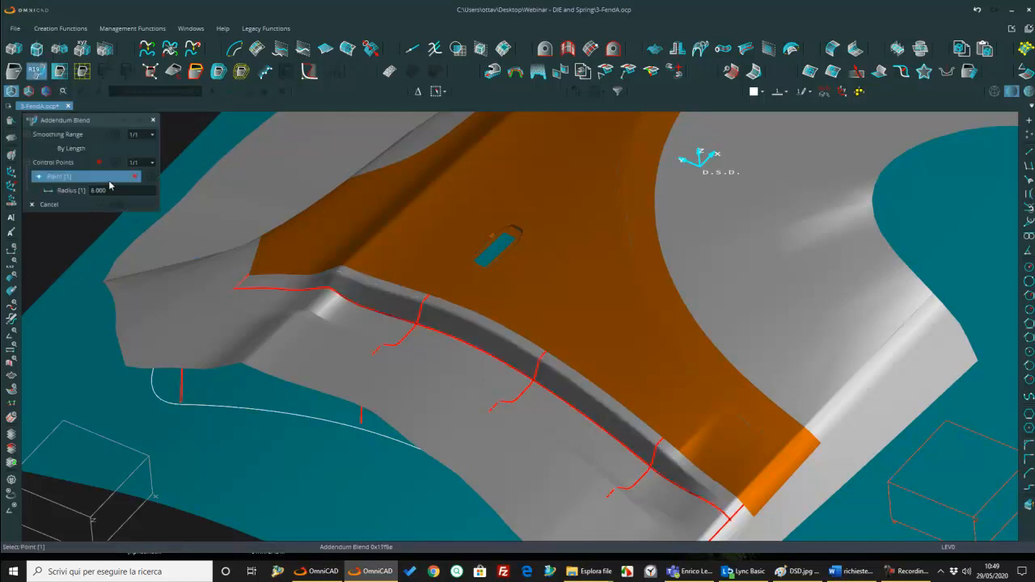
Step: Apply an Addendum Blend of radius 20 along the foot of the steep wall
{"action": "left_click", "coordinate": [112, 191]}
{"action": "type", "text": "20"}
{"action": "key", "text": "Return"}
{"action": "left_click", "coordinate": [361, 306]}
{"action": "middle_click", "coordinate": [443, 360]}
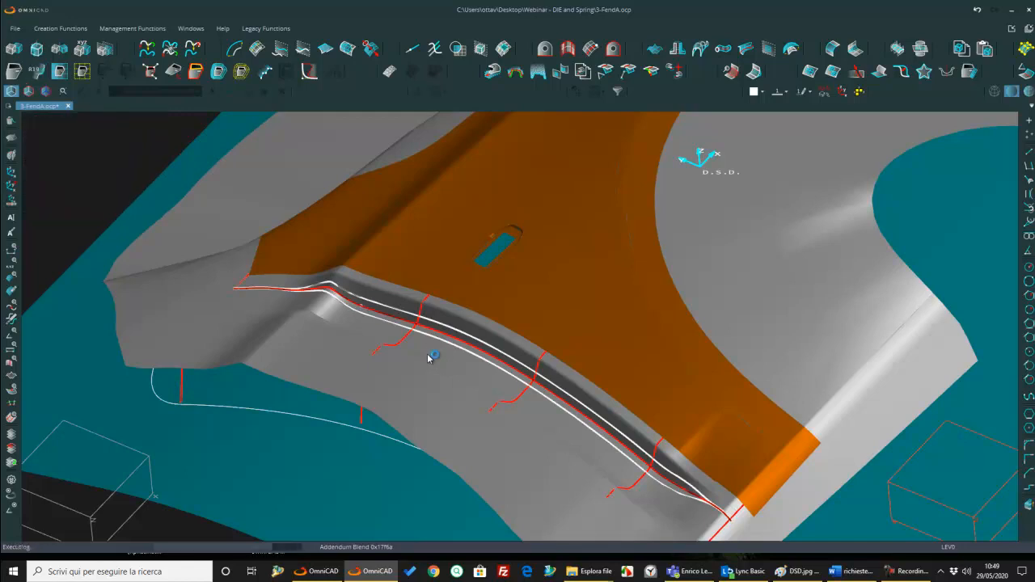
Step: Apply Addendum Blends of radius 20 along the two remaining outer edges of the custom addendum profile
{"action": "middle_click_drag", "start_coordinate": [396, 345], "coordinate": [403, 339]}
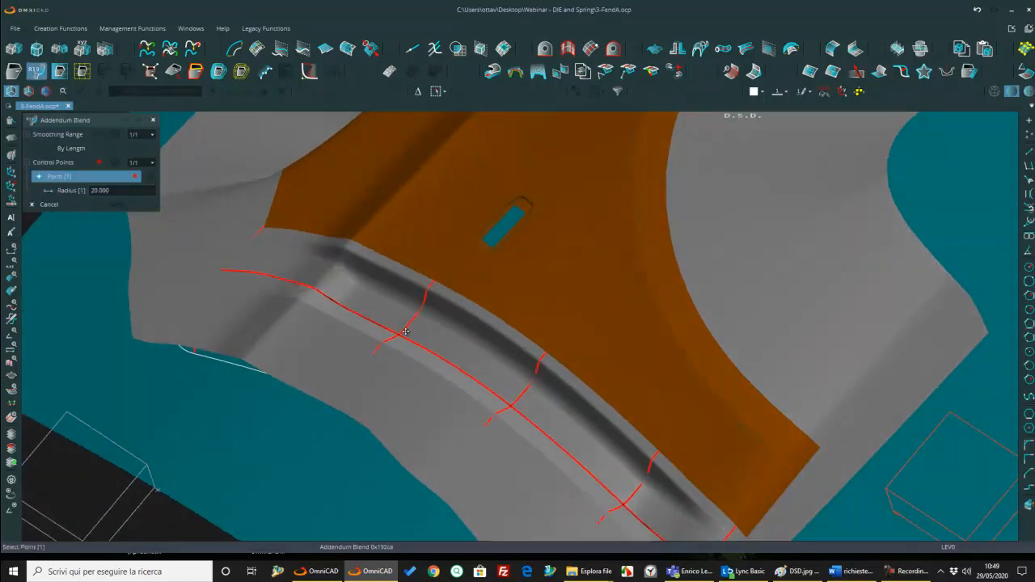
{"action": "middle_click", "coordinate": [404, 335]}
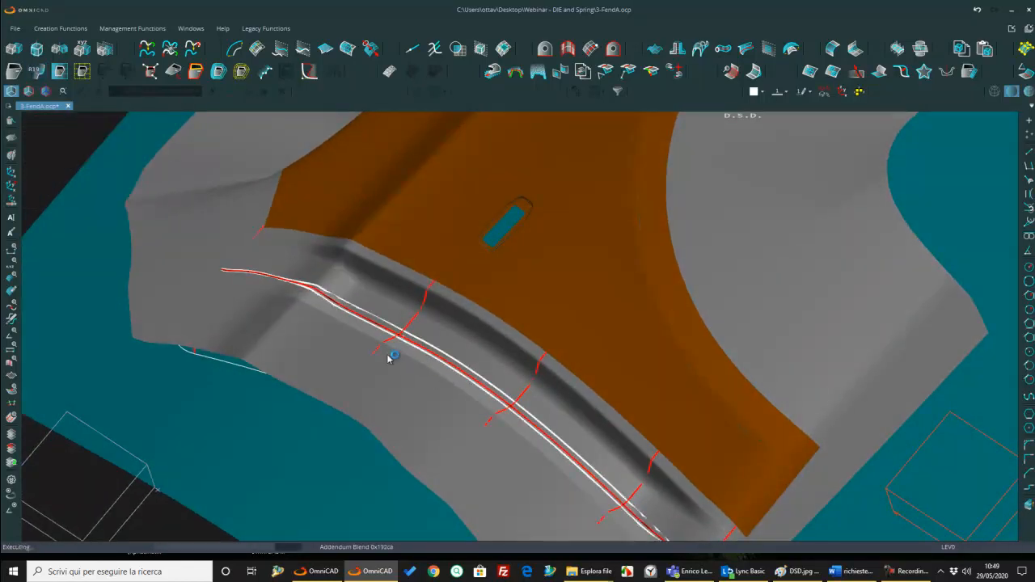
{"action": "middle_click", "coordinate": [397, 353]}
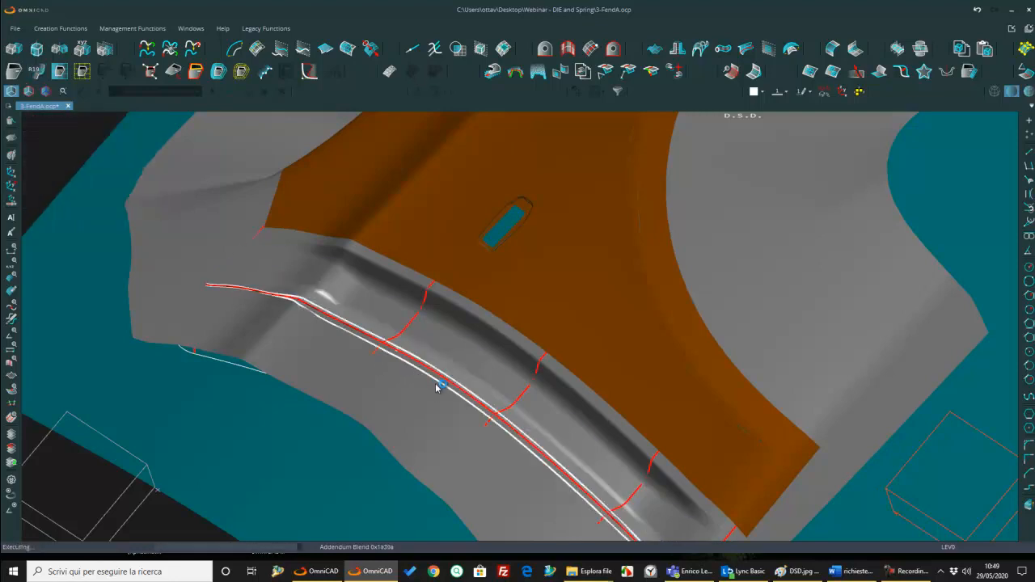
{"action": "middle_click_drag", "start_coordinate": [446, 388], "coordinate": [467, 265]}
Step: Run Remove Region, advance to the latest feature to rebuild the full die face, and inspect the result
{"action": "left_click", "coordinate": [122, 75]}
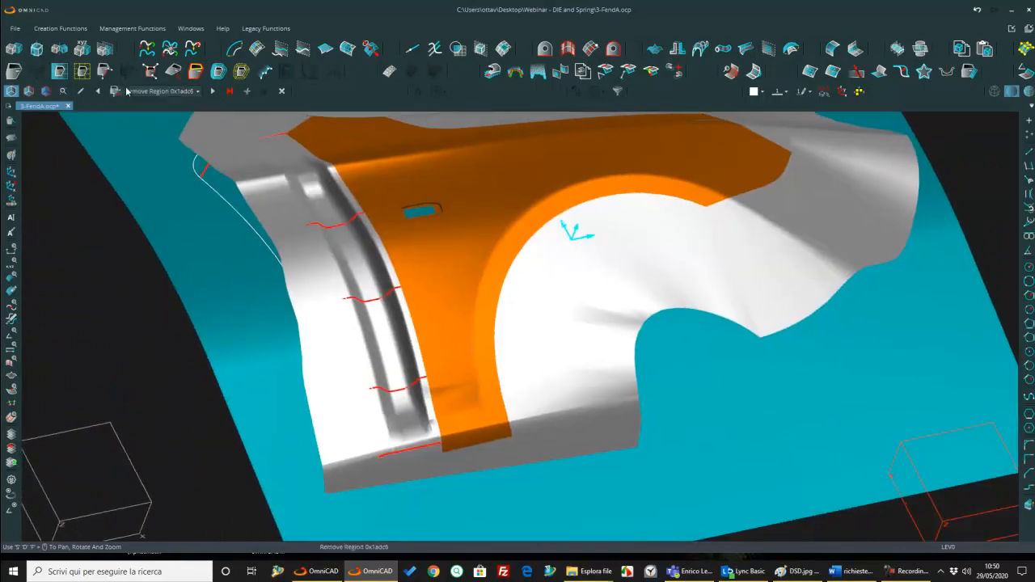
{"action": "left_click", "coordinate": [233, 91]}
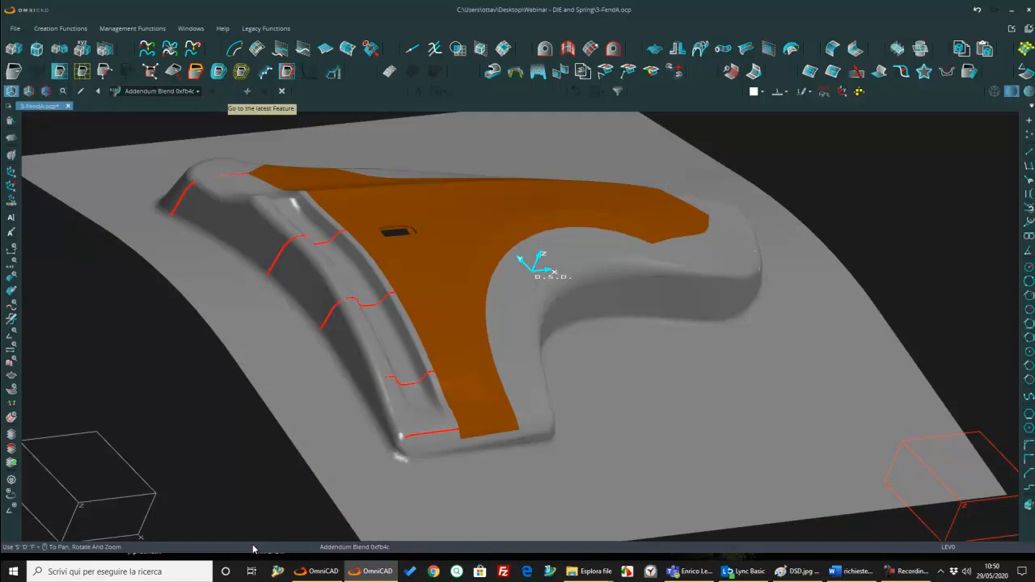
{"action": "middle_click_drag", "start_coordinate": [409, 369], "coordinate": [375, 398]}
{"action": "middle_click_drag", "start_coordinate": [427, 283], "coordinate": [447, 307]}
{"action": "mouse_move", "coordinate": [420, 270]}
{"action": "middle_mouse_down"}
{"action": "mouse_move", "coordinate": [455, 287]}
{"action": "mouse_move", "coordinate": [443, 276]}
{"action": "mouse_move", "coordinate": [428, 298]}
{"action": "mouse_move", "coordinate": [412, 285]}
{"action": "middle_mouse_up"}
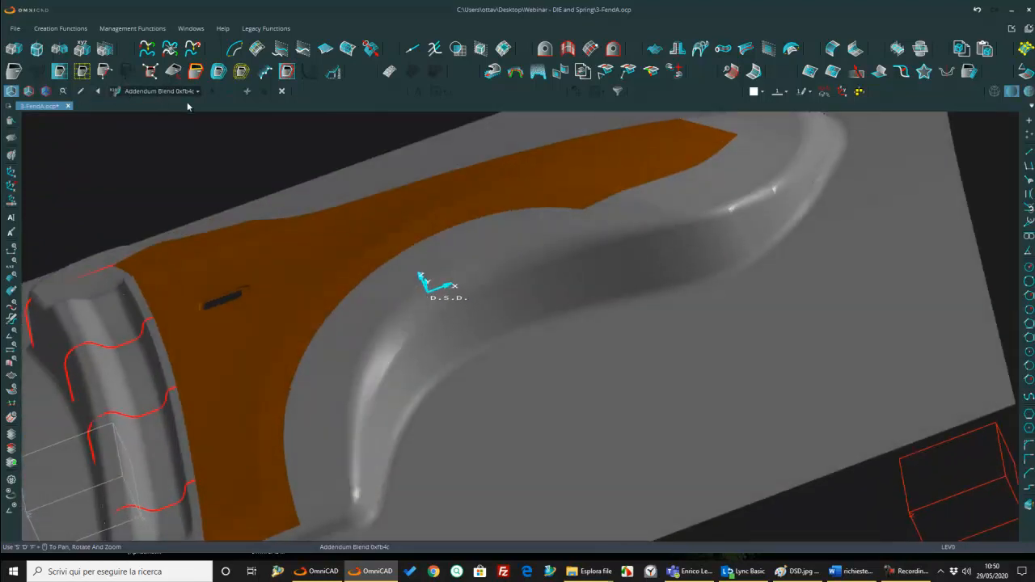
Step: Edit the preceding Addendum Blend along the wall's upper edge, setting the radius at control point 4 to 80
{"action": "left_click", "coordinate": [81, 93]}
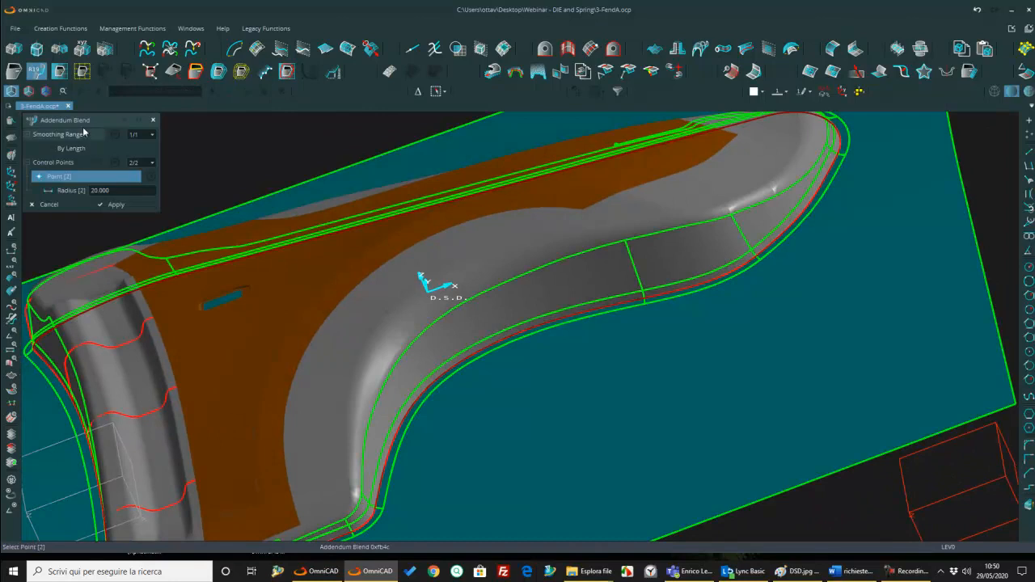
{"action": "key", "text": "Escape"}
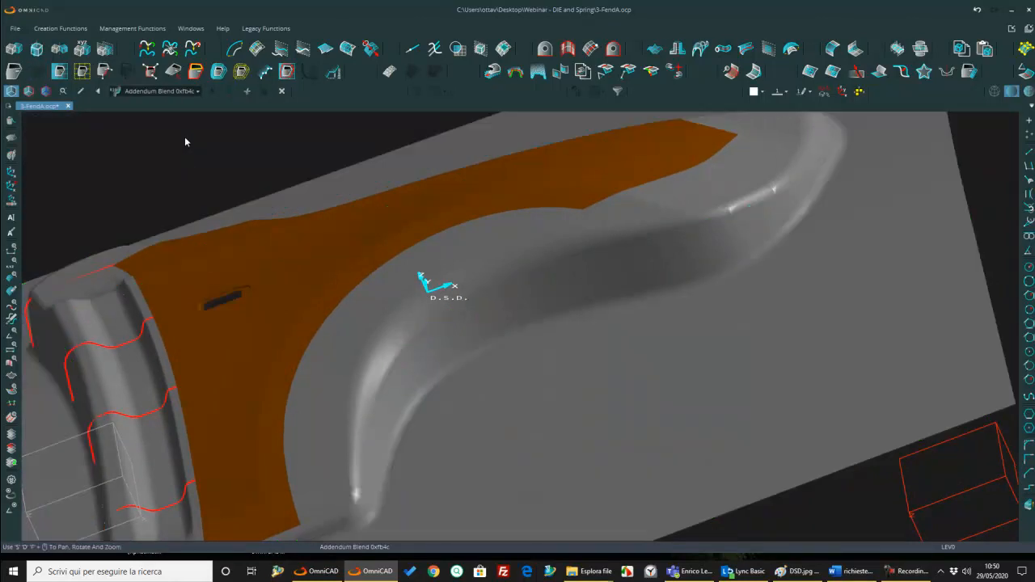
{"action": "left_click", "coordinate": [98, 90]}
{"action": "left_click", "coordinate": [81, 91]}
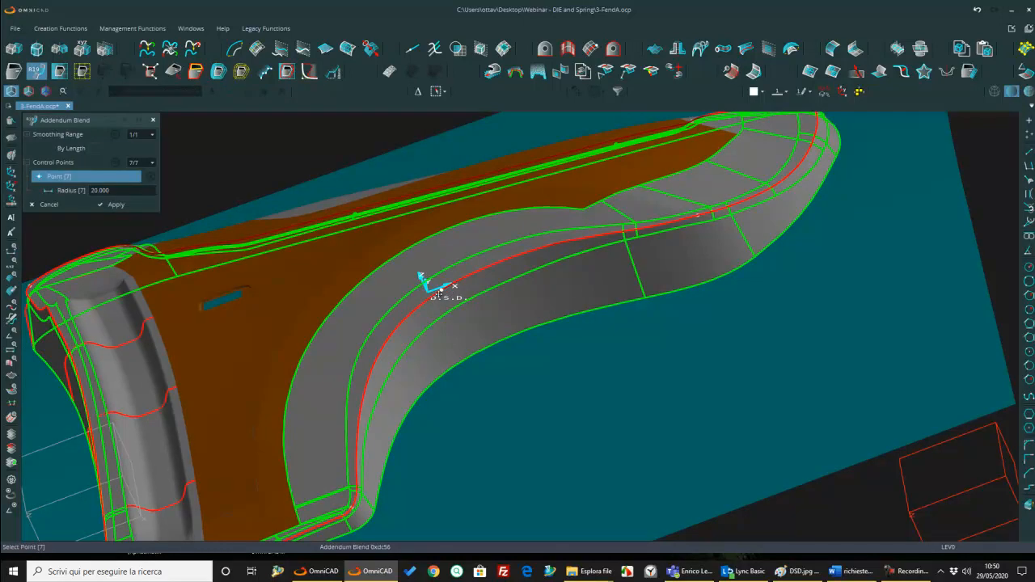
{"action": "scroll", "coordinate": [440, 292], "scroll_direction": "up", "scroll_amount": 3}
{"action": "scroll", "coordinate": [445, 291], "scroll_direction": "up", "scroll_amount": 2}
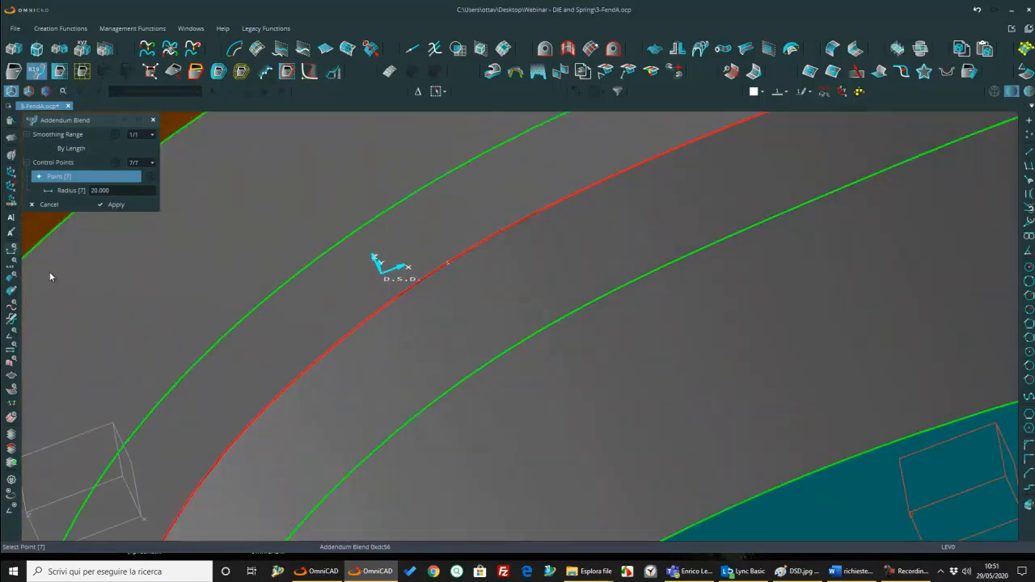
{"action": "left_click", "coordinate": [142, 163]}
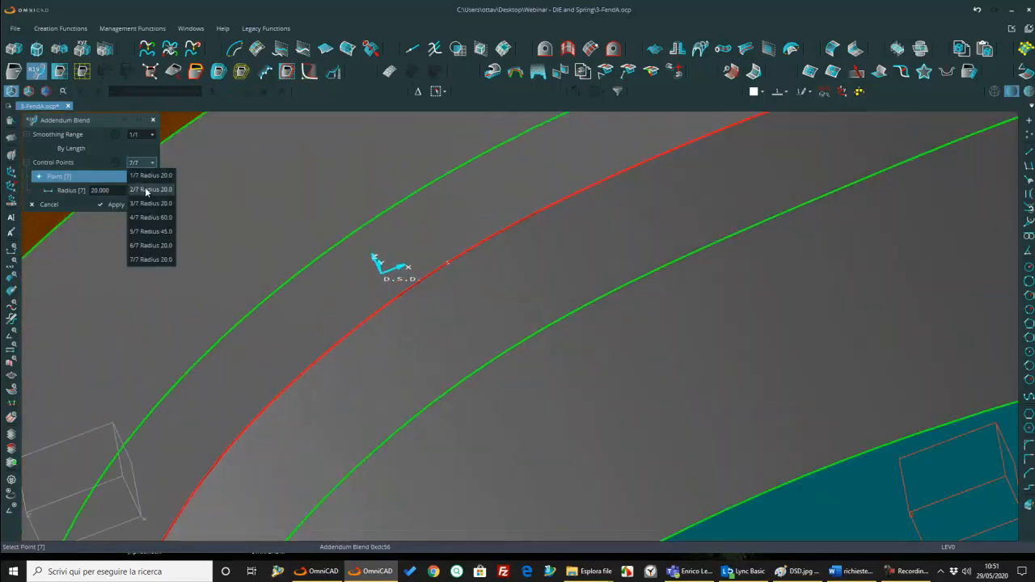
{"action": "left_click", "coordinate": [143, 218]}
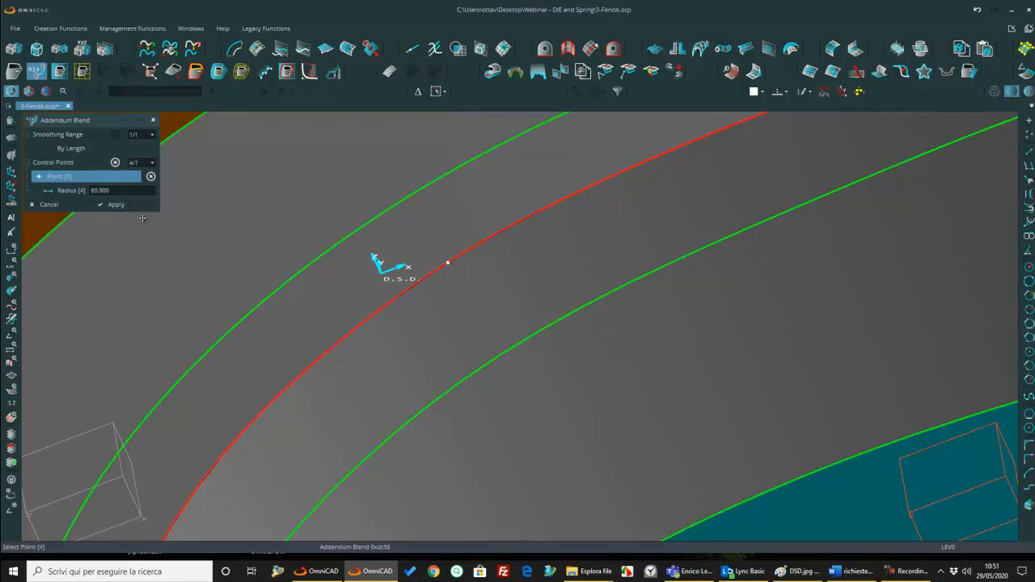
{"action": "left_click", "coordinate": [125, 190]}
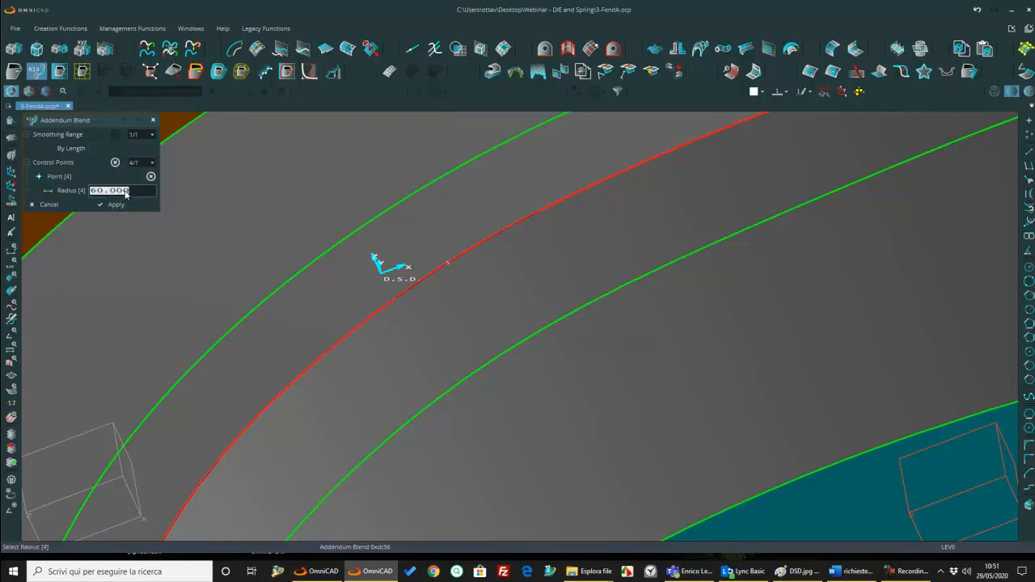
{"action": "type", "text": "40"}
{"action": "key", "text": "Return"}
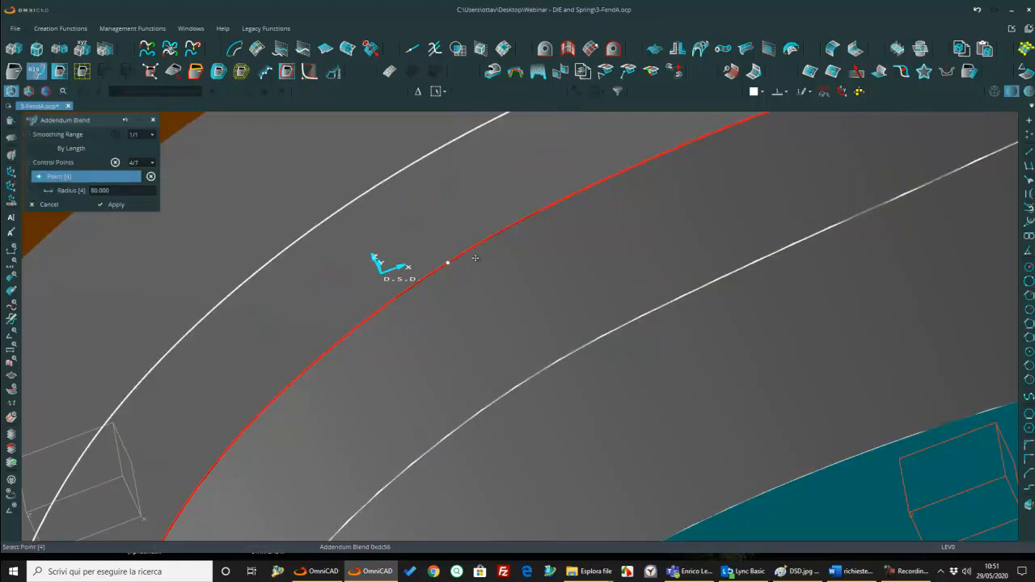
{"action": "scroll", "coordinate": [562, 347], "scroll_direction": "down", "scroll_amount": 5}
{"action": "middle_click_drag", "start_coordinate": [542, 334], "coordinate": [584, 333]}
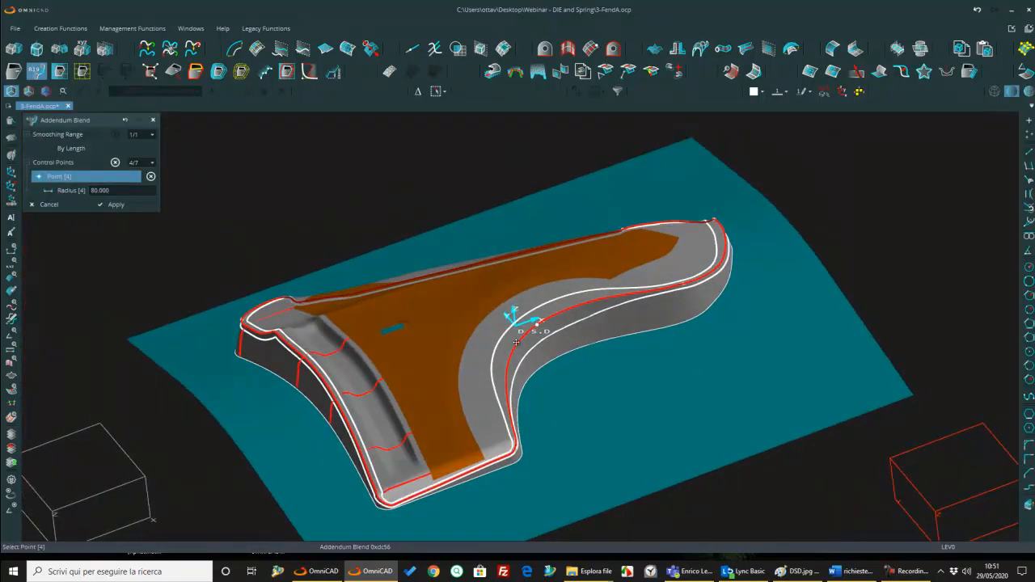
{"action": "left_click", "coordinate": [119, 205]}
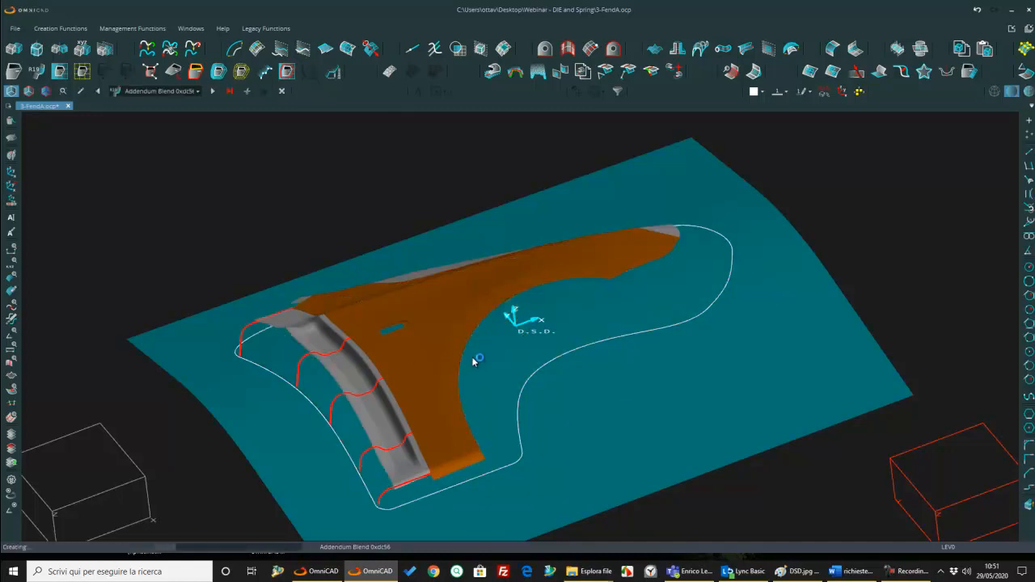
Step: Advance through the remaining features to rebuild the die face with the revised blend, and examine it from several angles
{"action": "middle_click_drag", "start_coordinate": [473, 357], "coordinate": [472, 368]}
{"action": "scroll", "coordinate": [472, 368], "scroll_direction": "up", "scroll_amount": 2}
{"action": "left_click", "coordinate": [231, 93]}
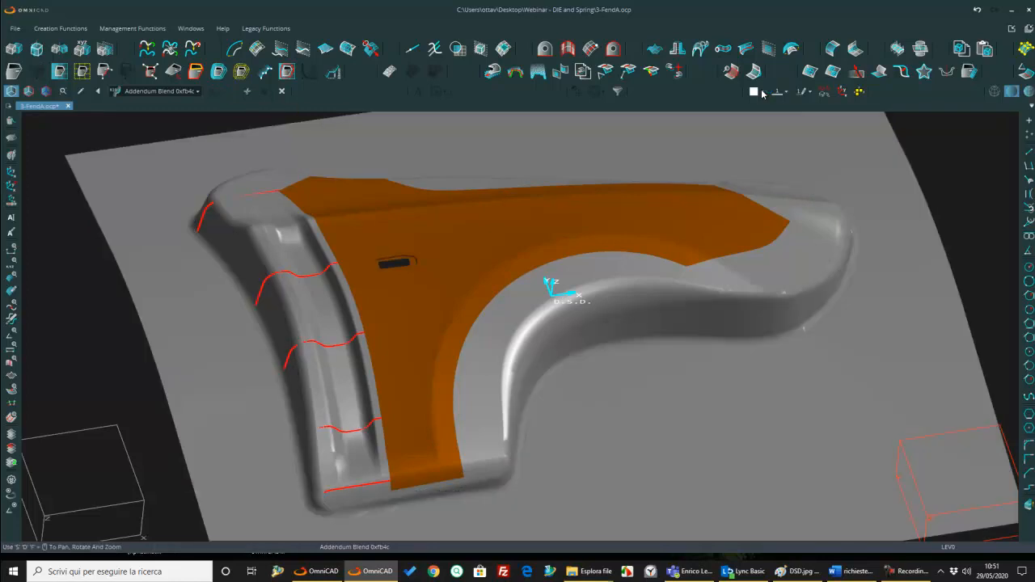
{"action": "middle_click_drag", "start_coordinate": [711, 225], "coordinate": [691, 240]}
{"action": "scroll", "coordinate": [690, 235], "scroll_direction": "down", "scroll_amount": 2}
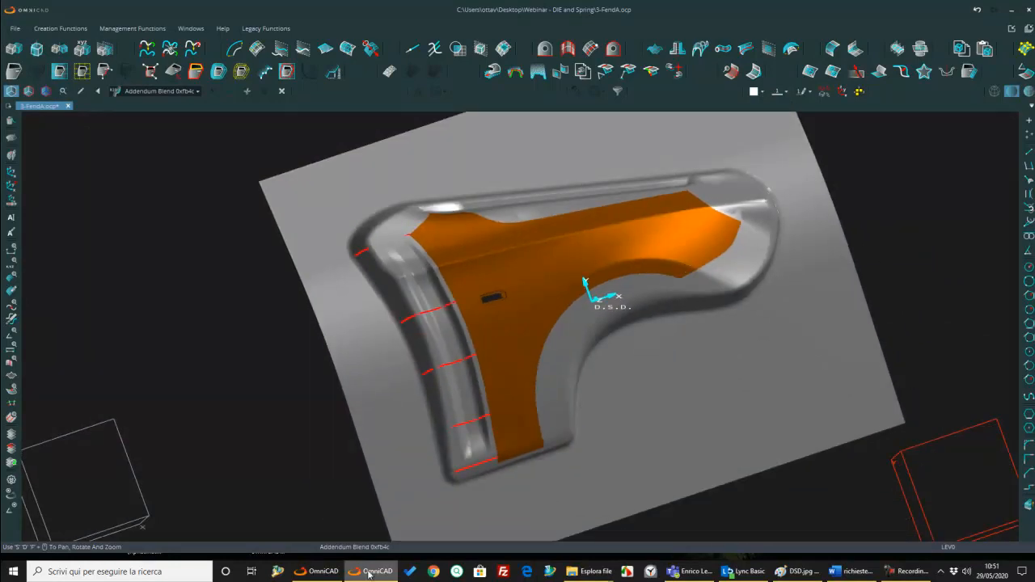
Step: Open the part file 4-Body-side-DSD .ocp from the Webinar - DIE and Spring folder
{"action": "left_click", "coordinate": [15, 33]}
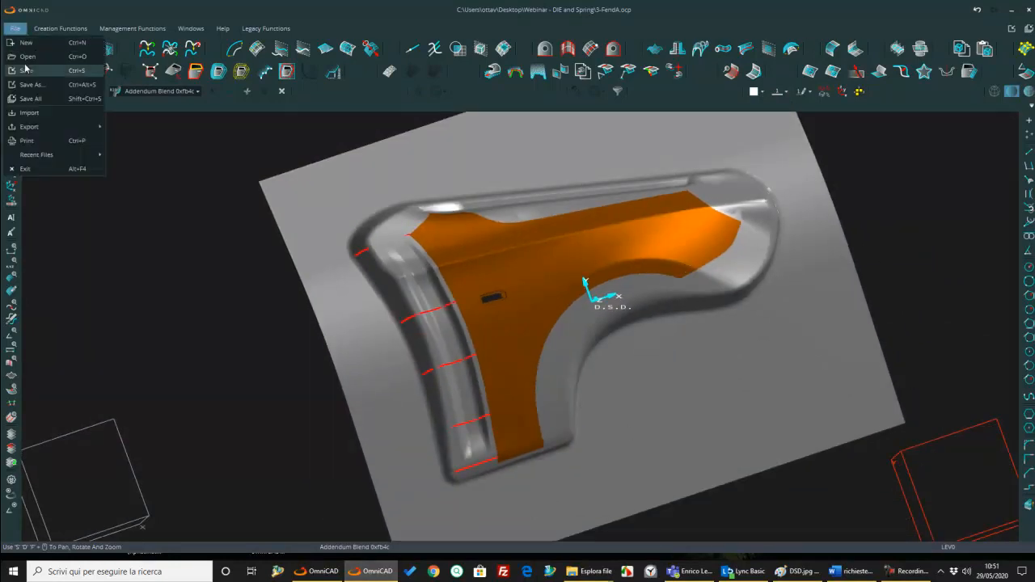
{"action": "left_click", "coordinate": [32, 56]}
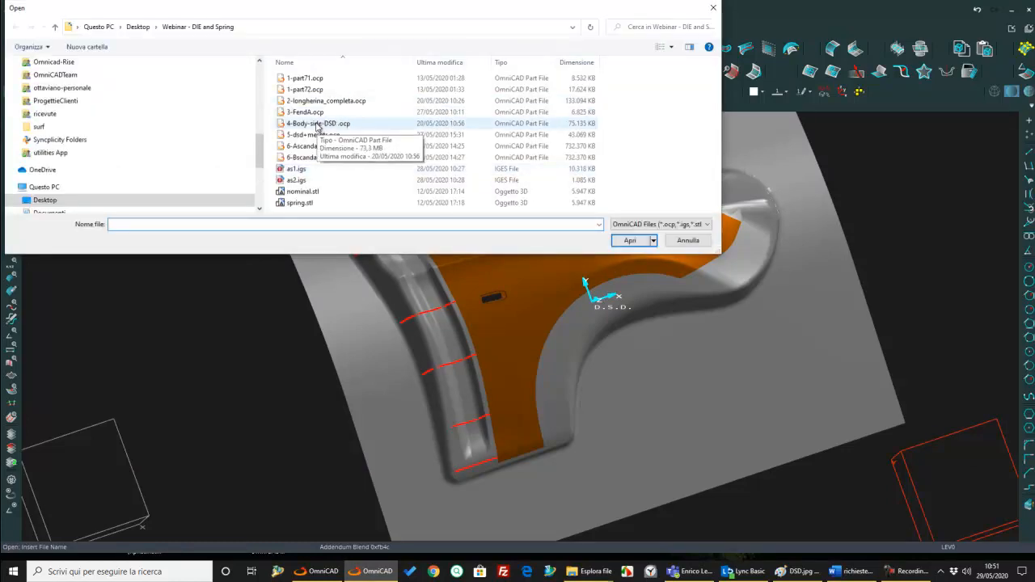
{"action": "left_click", "coordinate": [318, 124]}
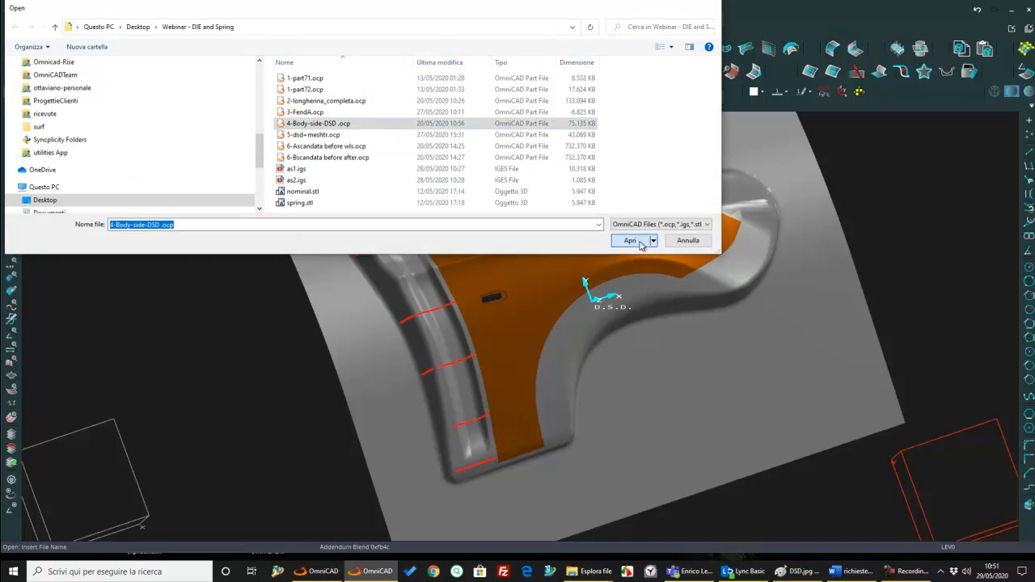
{"action": "left_click", "coordinate": [639, 242]}
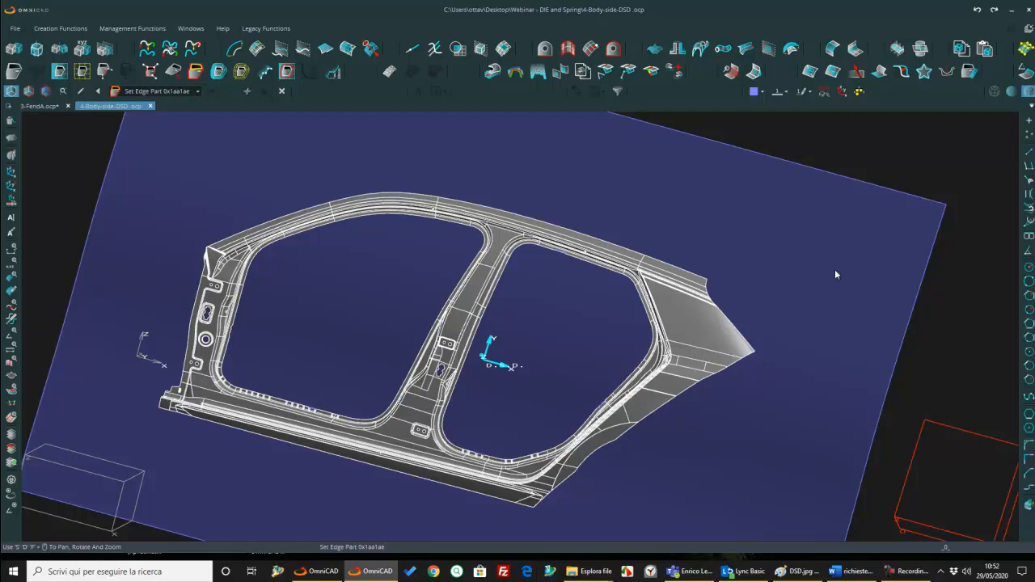
Step: Set the rear door opening's boundary as the edge part and start an inward Extended Surface from it, shortening its direction at the upper corner
{"action": "left_click", "coordinate": [198, 76]}
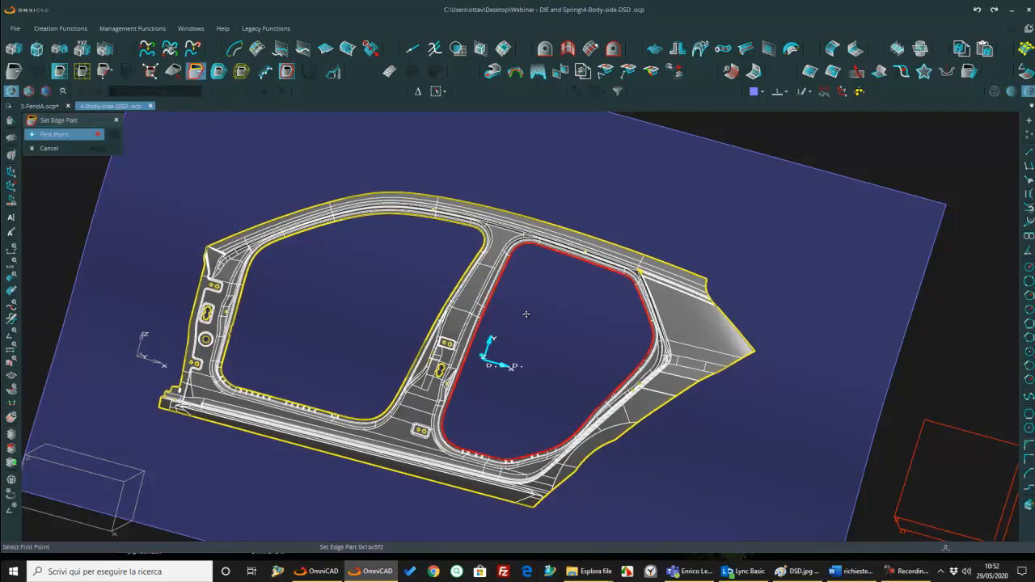
{"action": "key", "text": "Escape"}
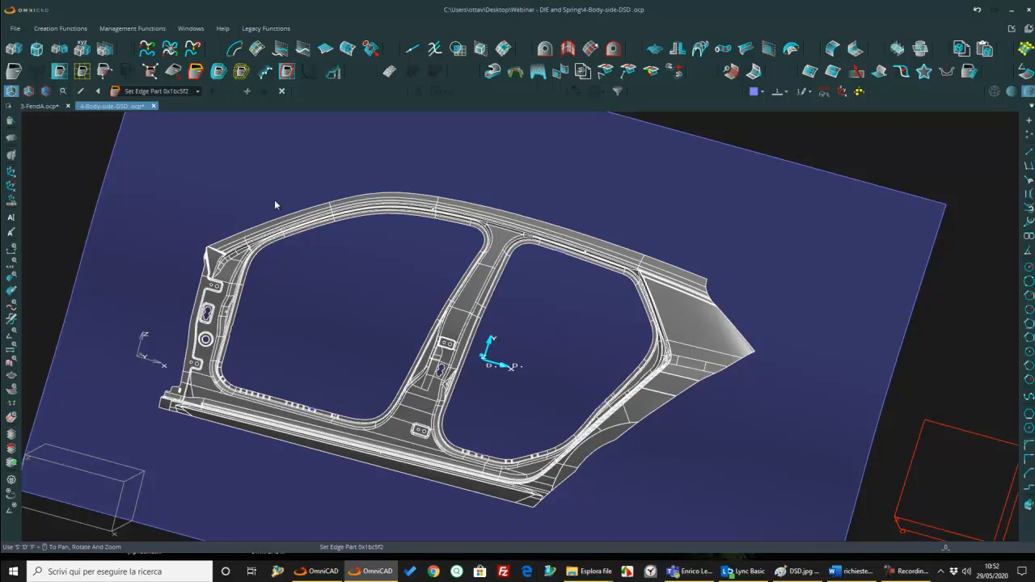
{"action": "left_click", "coordinate": [218, 71]}
{"action": "left_click", "coordinate": [525, 253]}
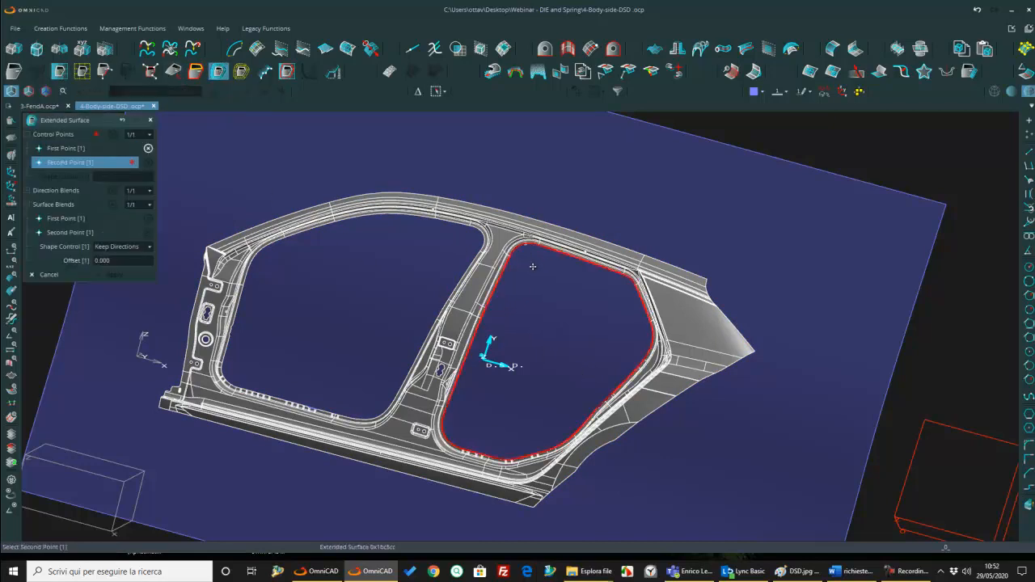
{"action": "left_click", "coordinate": [532, 266]}
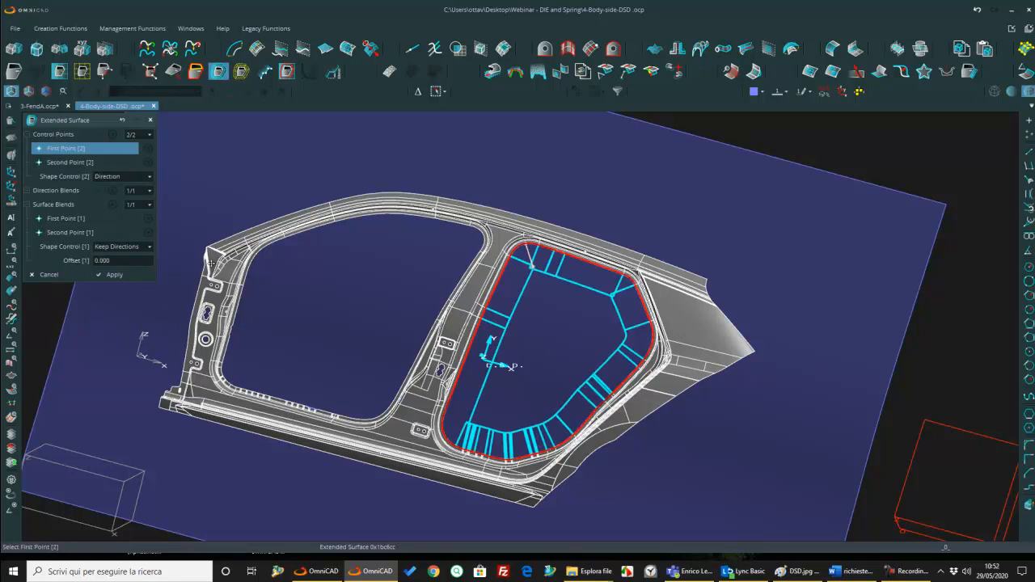
{"action": "scroll", "coordinate": [485, 422], "scroll_direction": "up", "scroll_amount": 3}
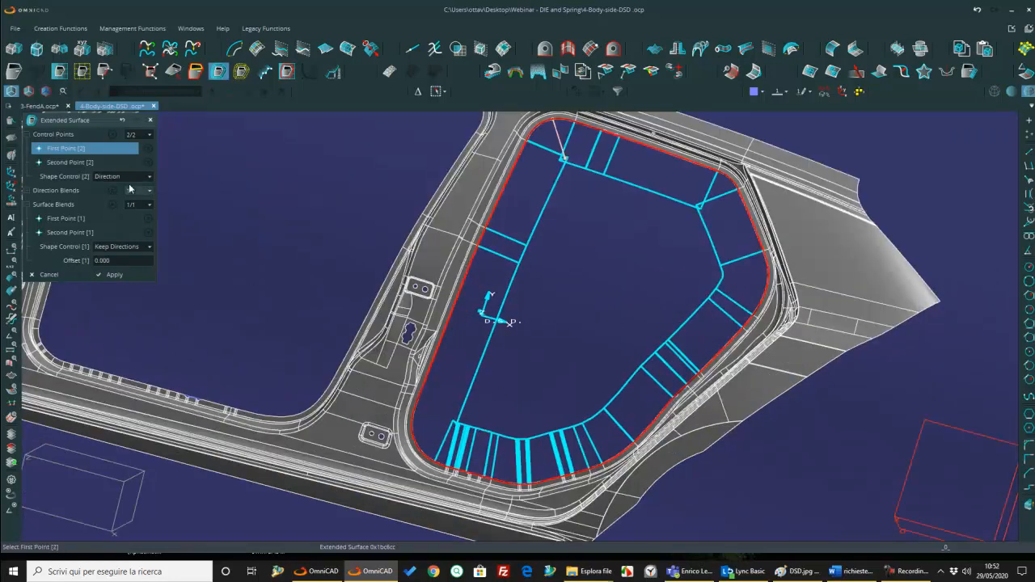
{"action": "left_click_drag", "start_coordinate": [566, 159], "coordinate": [562, 149]}
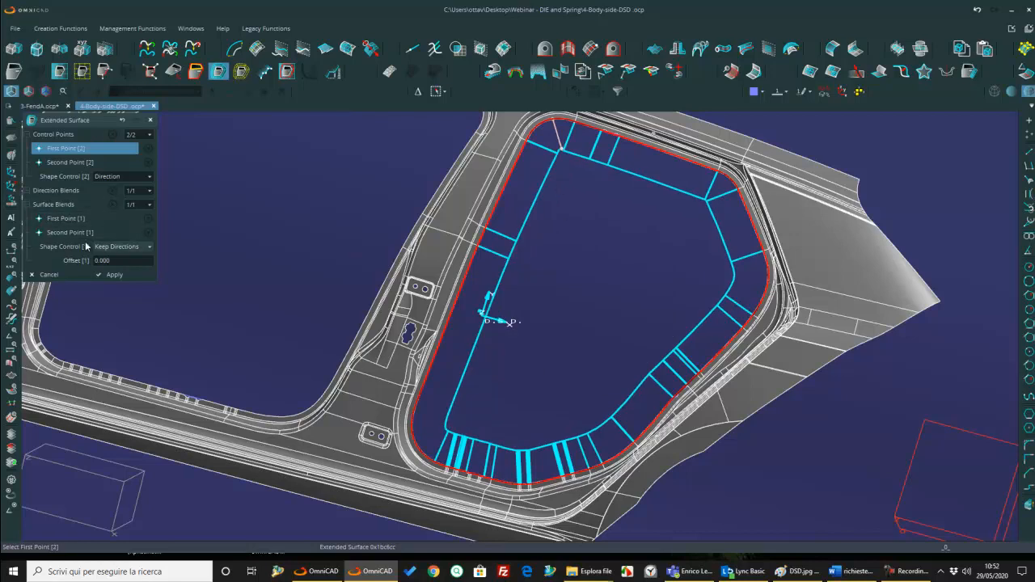
Step: Add Keep Directions surface blends with zero offset across the two upper corners of the rear opening's extended surface
{"action": "left_click", "coordinate": [56, 220]}
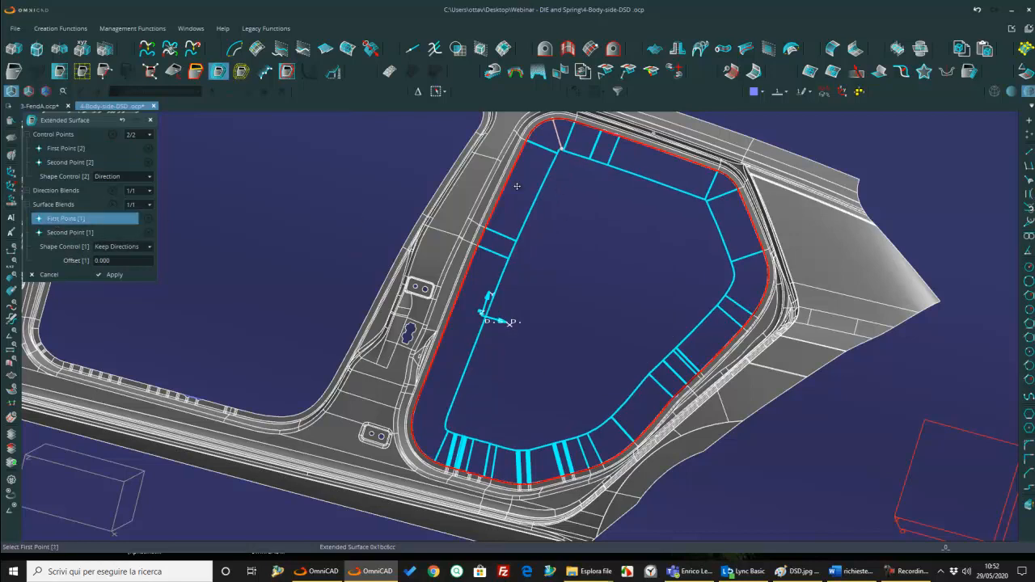
{"action": "left_click", "coordinate": [562, 167]}
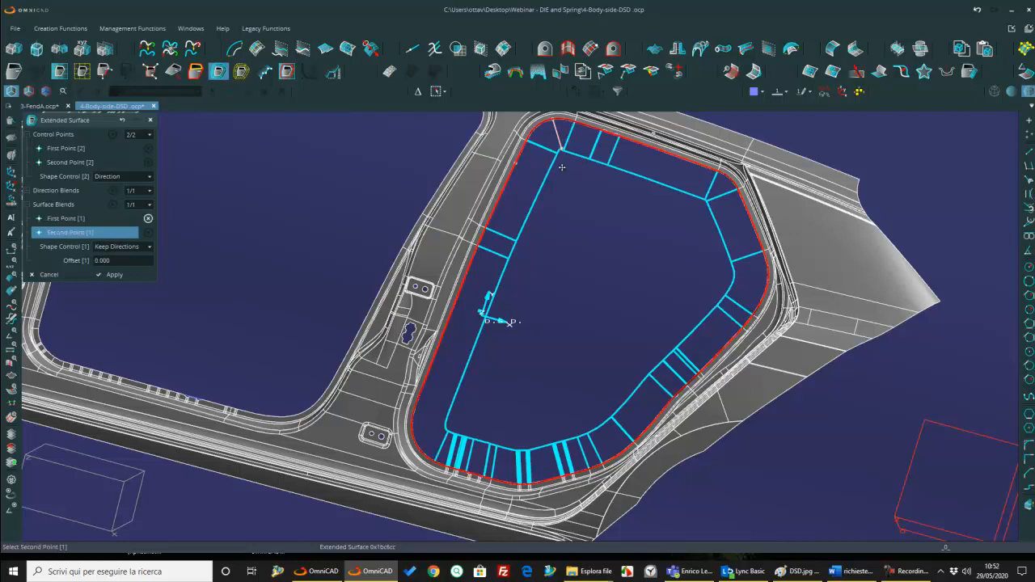
{"action": "left_click", "coordinate": [609, 148]}
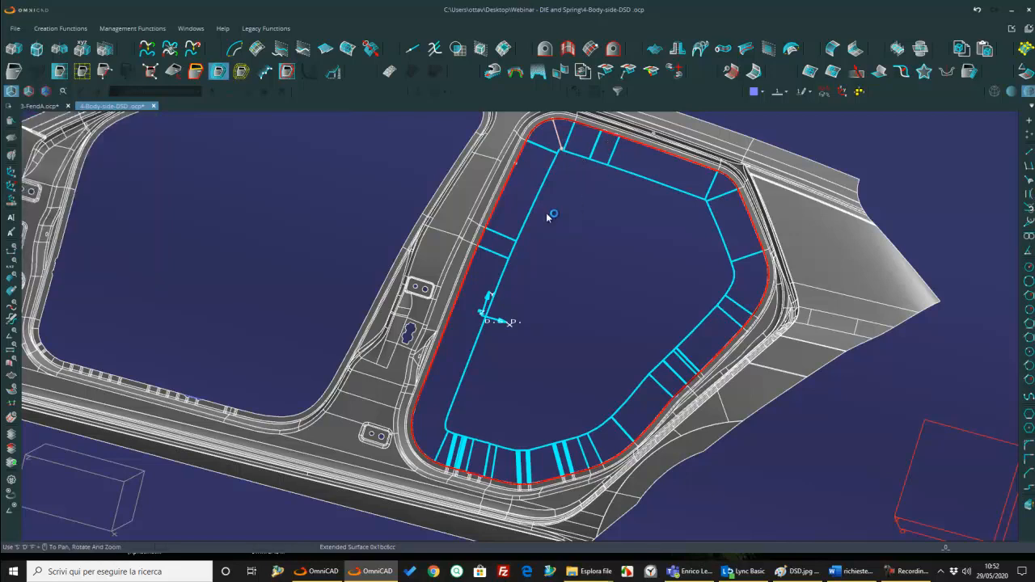
{"action": "left_click", "coordinate": [703, 187]}
{"action": "left_click", "coordinate": [717, 220]}
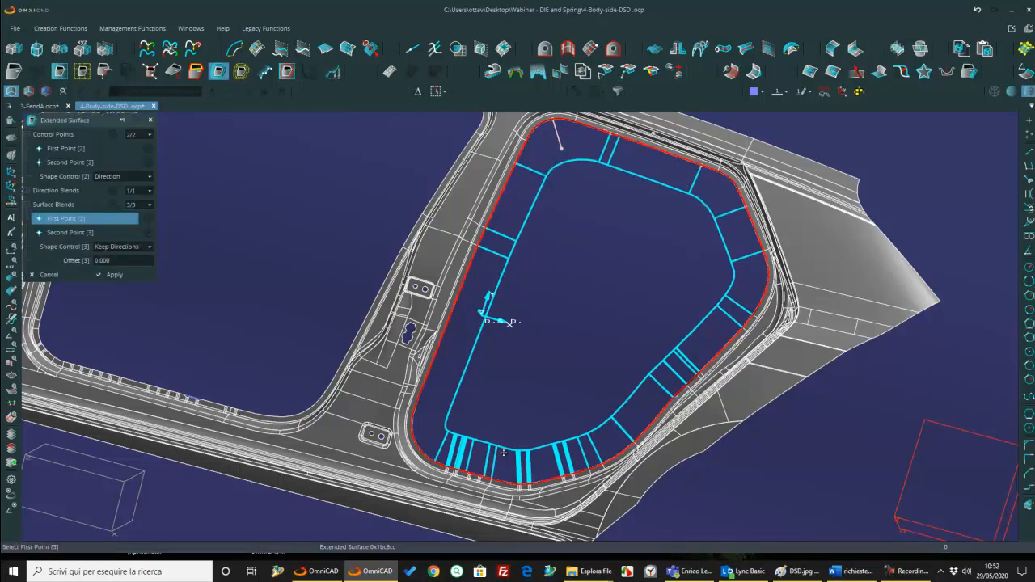
Step: Set the surface blend offset to 0.9 and add a blend spanning the first group of notches on the opening's lower edge
{"action": "scroll", "coordinate": [509, 461], "scroll_direction": "up", "scroll_amount": 3}
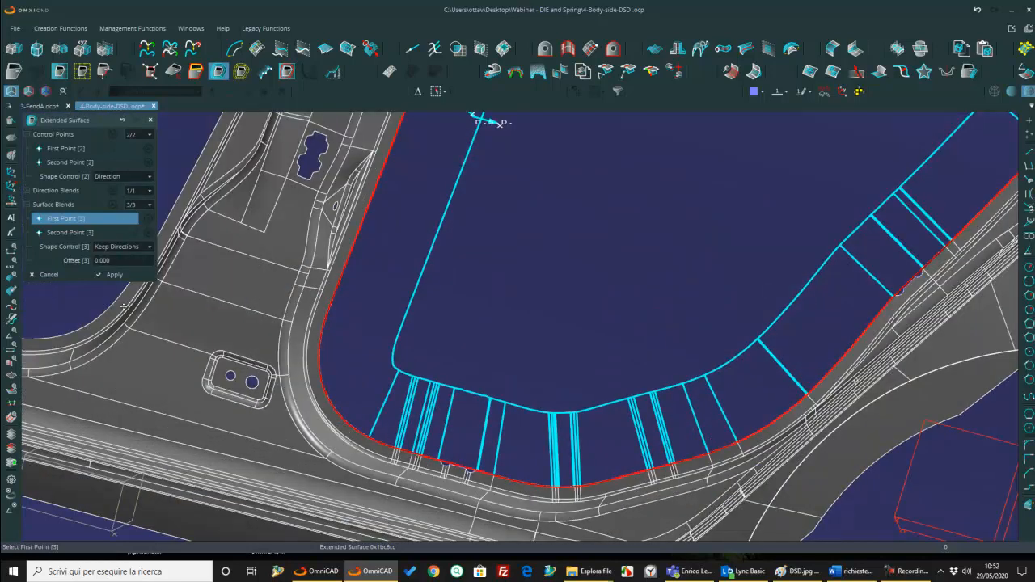
{"action": "left_click", "coordinate": [137, 260]}
{"action": "type", "text": ".9"}
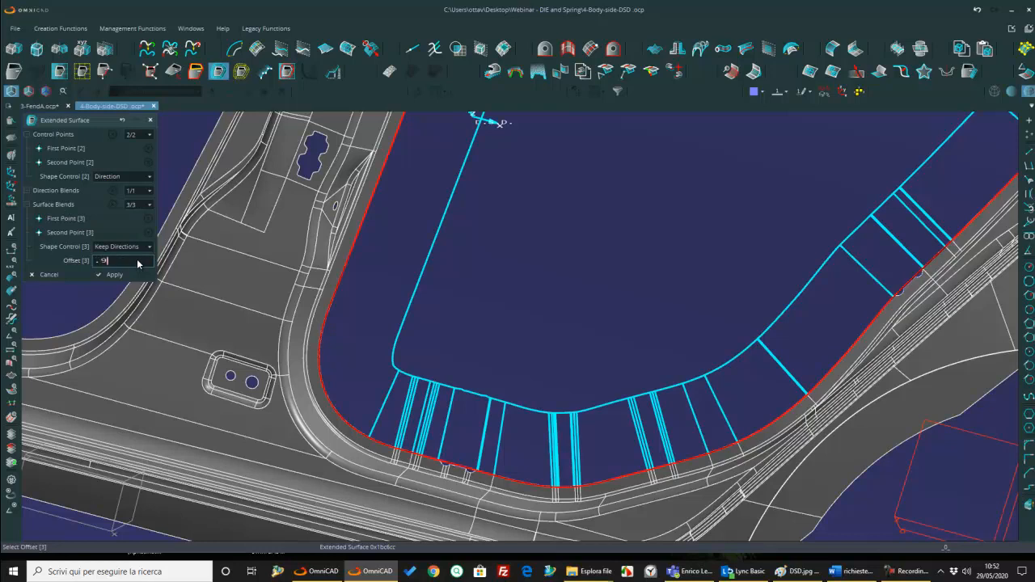
{"action": "key", "text": "Return"}
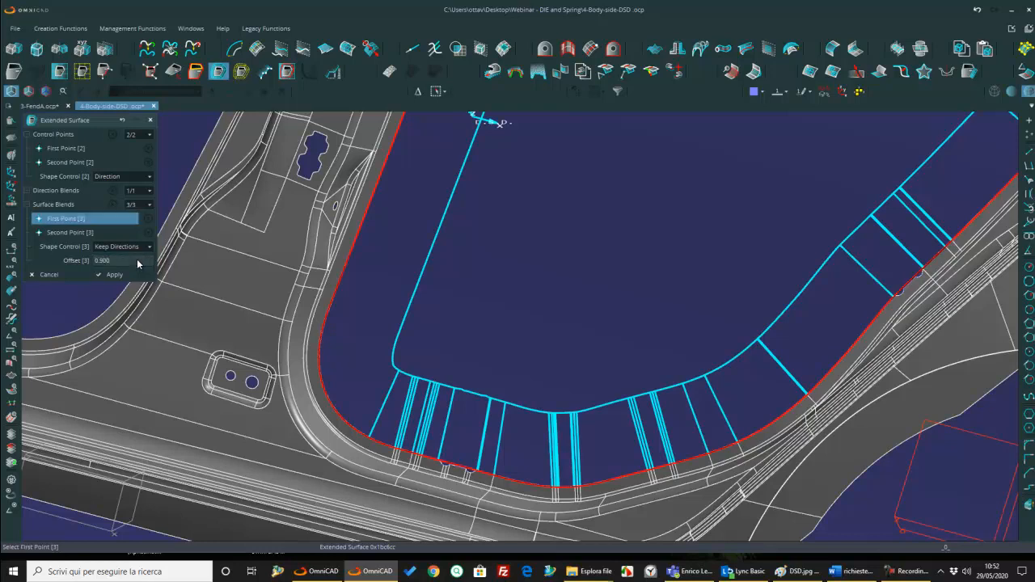
{"action": "left_click", "coordinate": [387, 429]}
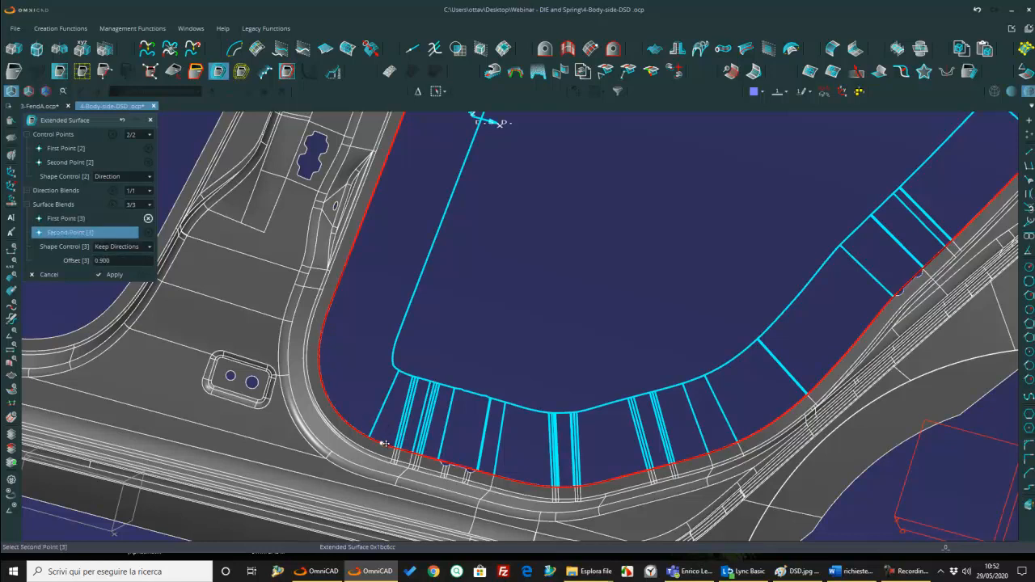
{"action": "left_click", "coordinate": [491, 465]}
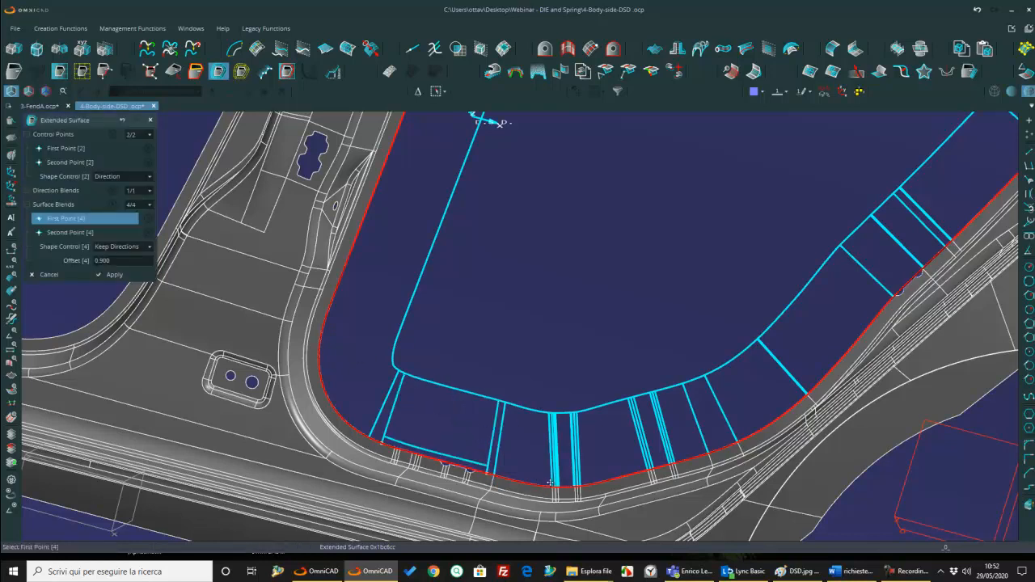
Step: Add two more surface blends with a 0.9 offset across the remaining notch groups along the opening's lower edge
{"action": "left_click", "coordinate": [543, 486]}
{"action": "left_click", "coordinate": [600, 473]}
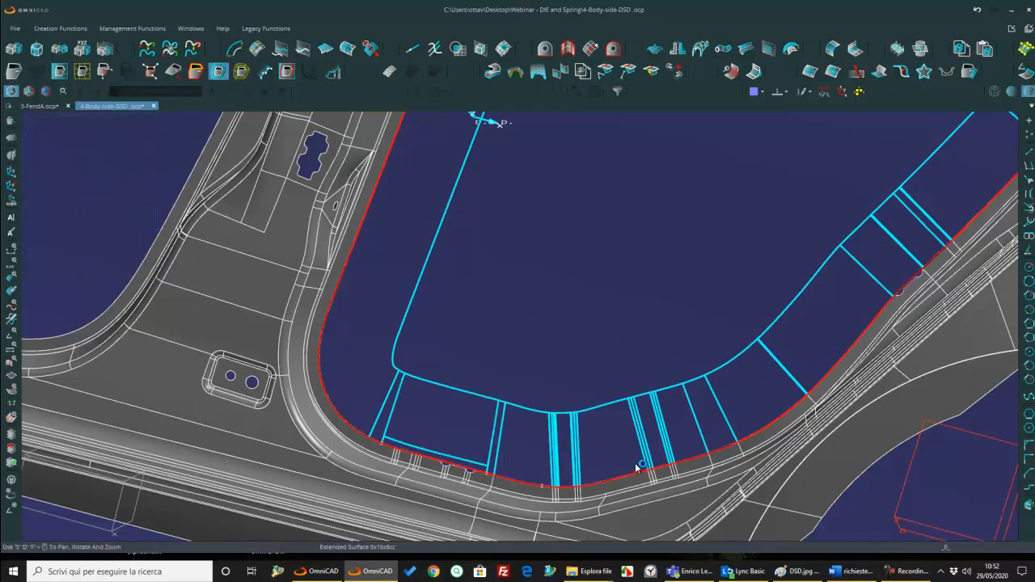
{"action": "left_click", "coordinate": [640, 469]}
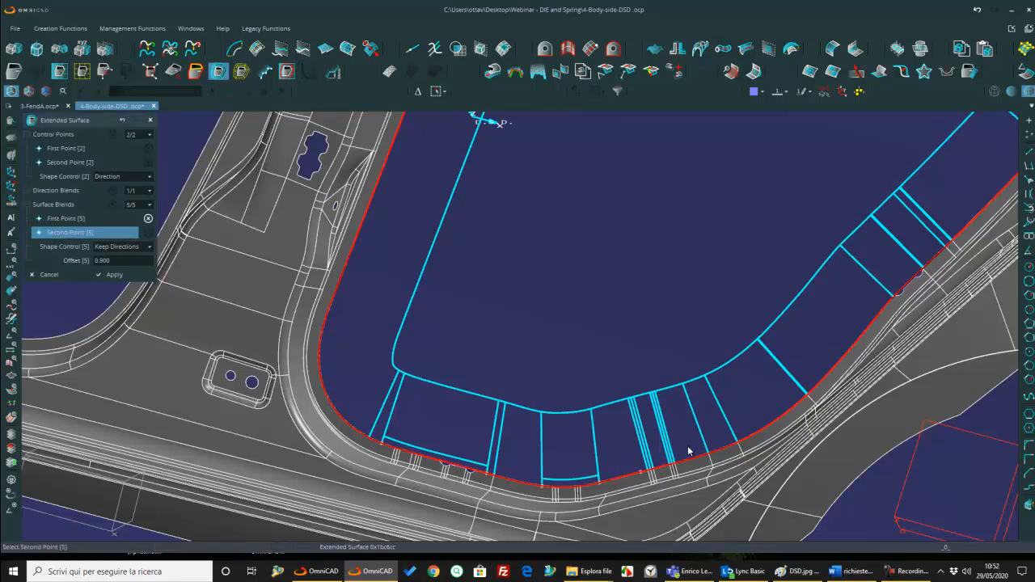
{"action": "left_click", "coordinate": [688, 449]}
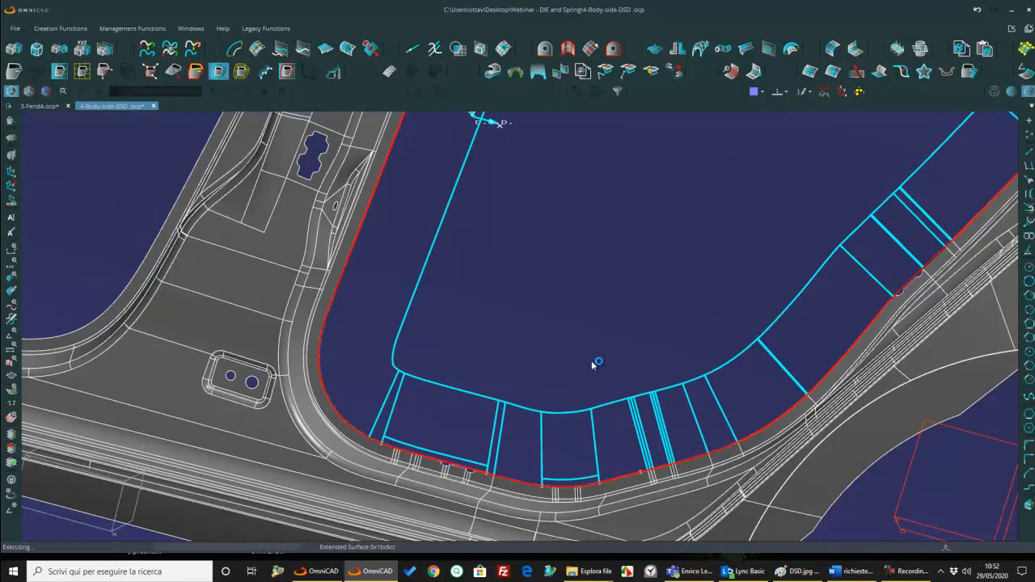
{"action": "scroll", "coordinate": [702, 424], "scroll_direction": "down", "scroll_amount": 5}
{"action": "middle_click_drag", "start_coordinate": [739, 402], "coordinate": [682, 382]}
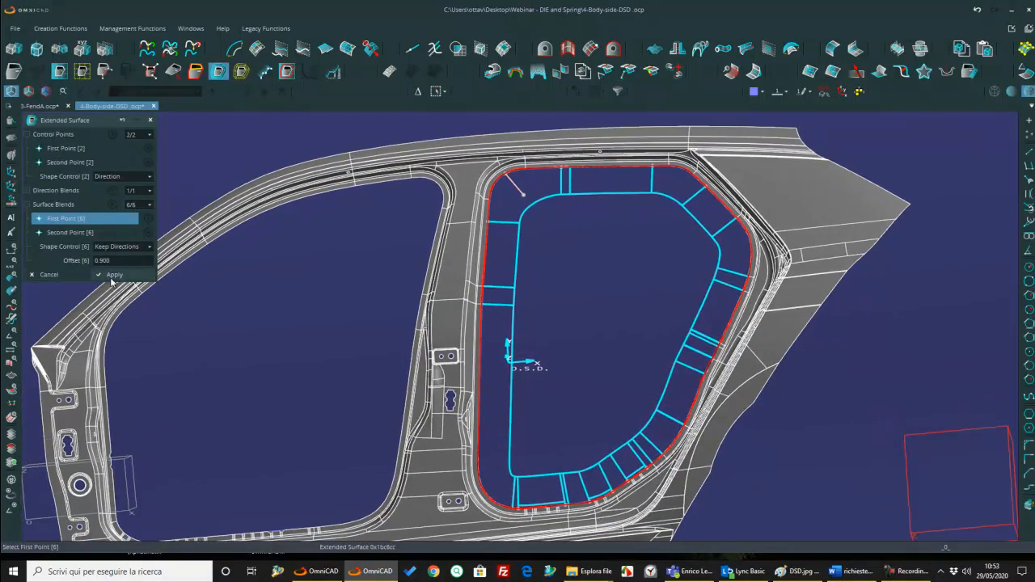
Step: Apply the extended surface, then define three addendum planes pointing inward at the rear opening's upper front, rear and lower corners
{"action": "left_click", "coordinate": [111, 275]}
{"action": "mouse_move", "coordinate": [566, 293]}
{"action": "middle_mouse_down"}
{"action": "mouse_move", "coordinate": [563, 279]}
{"action": "mouse_move", "coordinate": [563, 305]}
{"action": "middle_mouse_up"}
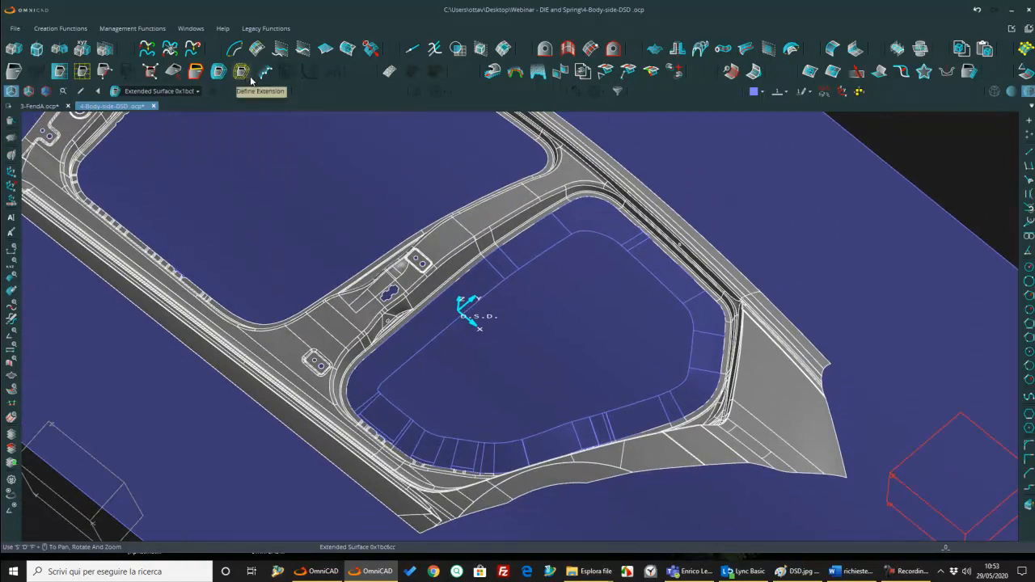
{"action": "left_click", "coordinate": [150, 71]}
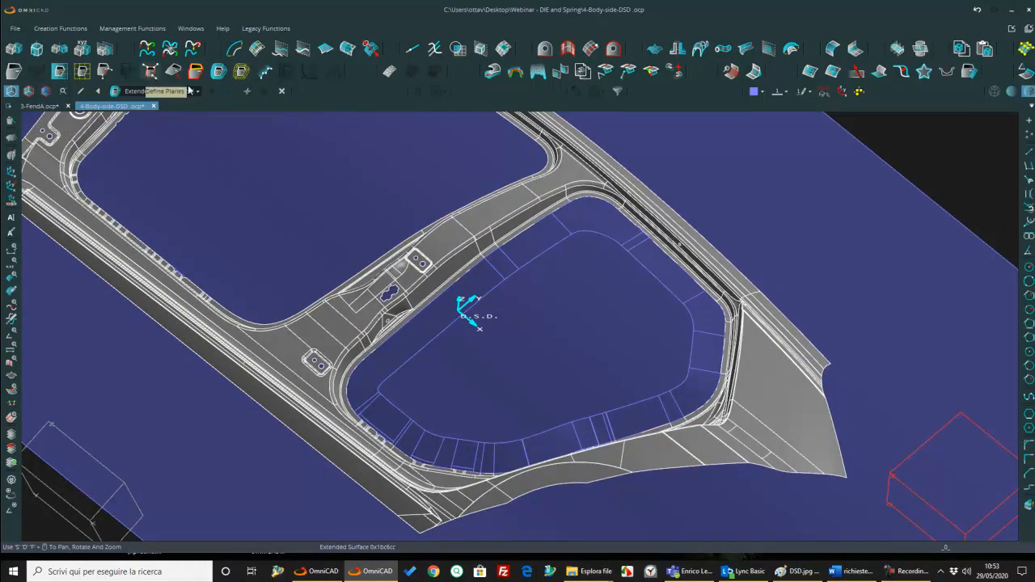
{"action": "left_click", "coordinate": [590, 235]}
{"action": "left_click", "coordinate": [584, 285]}
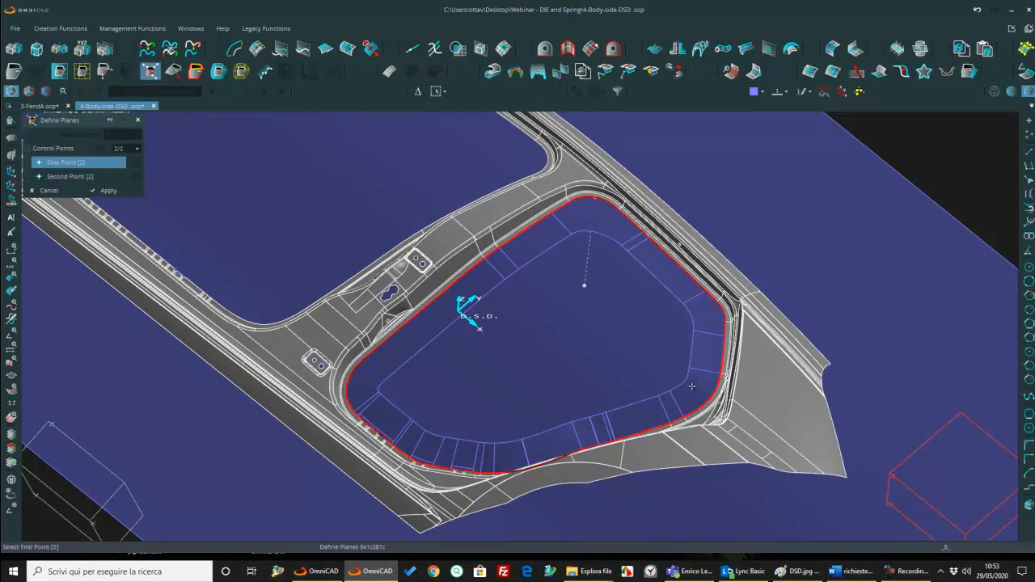
{"action": "left_click", "coordinate": [652, 367]}
{"action": "left_click", "coordinate": [402, 444]}
{"action": "left_click", "coordinate": [446, 403]}
{"action": "middle_click", "coordinate": [483, 400]}
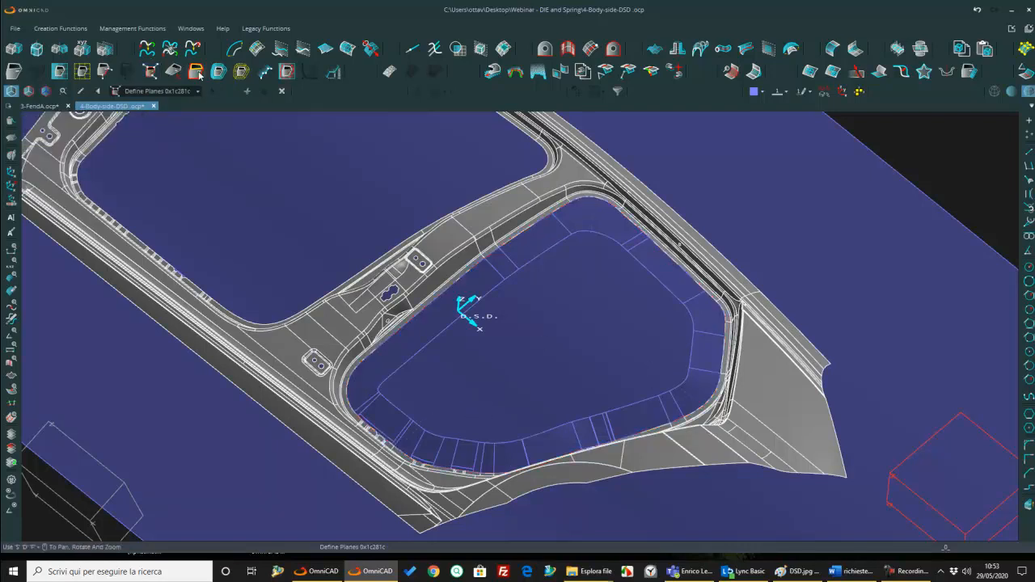
Step: Start an addendum face trimmed With Binder inside the rear opening and set the first control point's offset to 25
{"action": "left_click", "coordinate": [333, 72]}
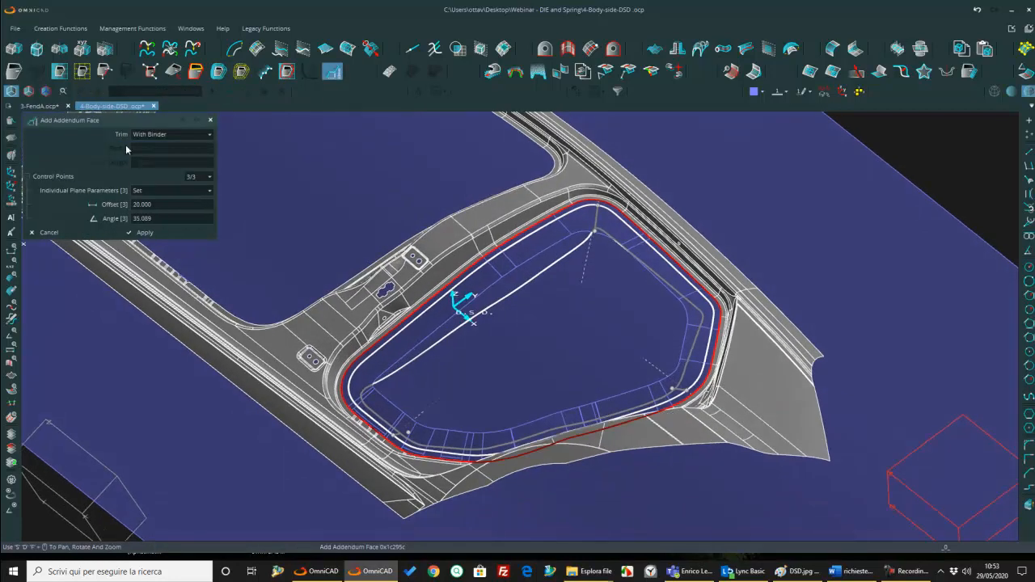
{"action": "middle_click_drag", "start_coordinate": [492, 284], "coordinate": [518, 264]}
{"action": "middle_click_drag", "start_coordinate": [659, 333], "coordinate": [516, 260]}
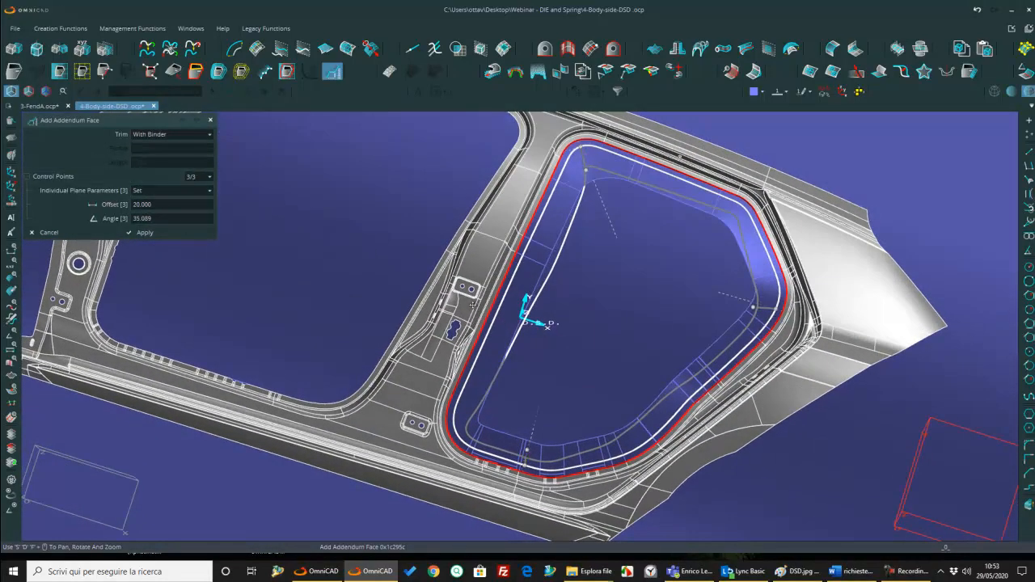
{"action": "middle_click_drag", "start_coordinate": [666, 376], "coordinate": [493, 346]}
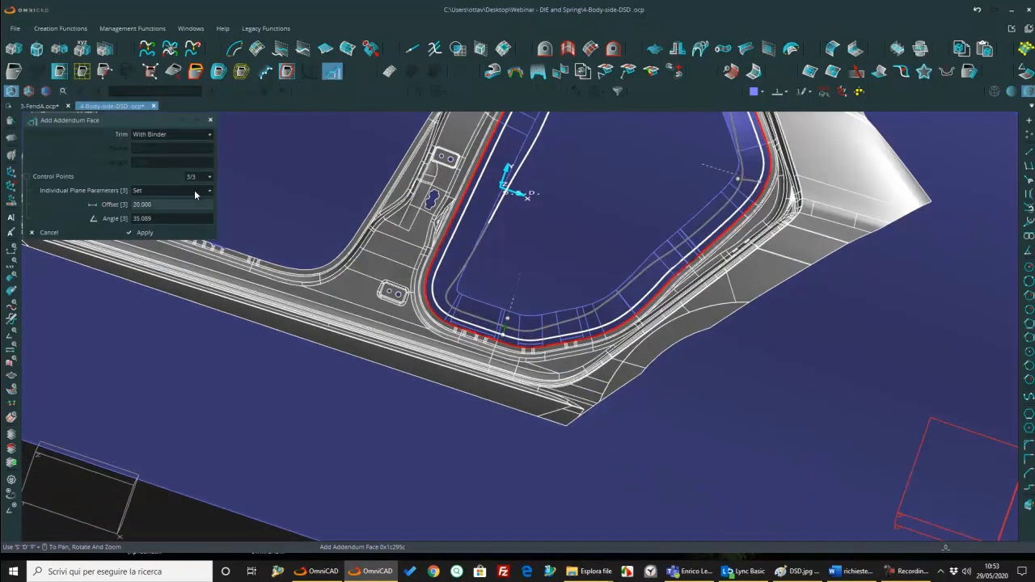
{"action": "left_click", "coordinate": [210, 176]}
{"action": "left_click", "coordinate": [201, 191]}
{"action": "left_click", "coordinate": [157, 207]}
{"action": "type", "text": "25"}
{"action": "key", "text": "Return"}
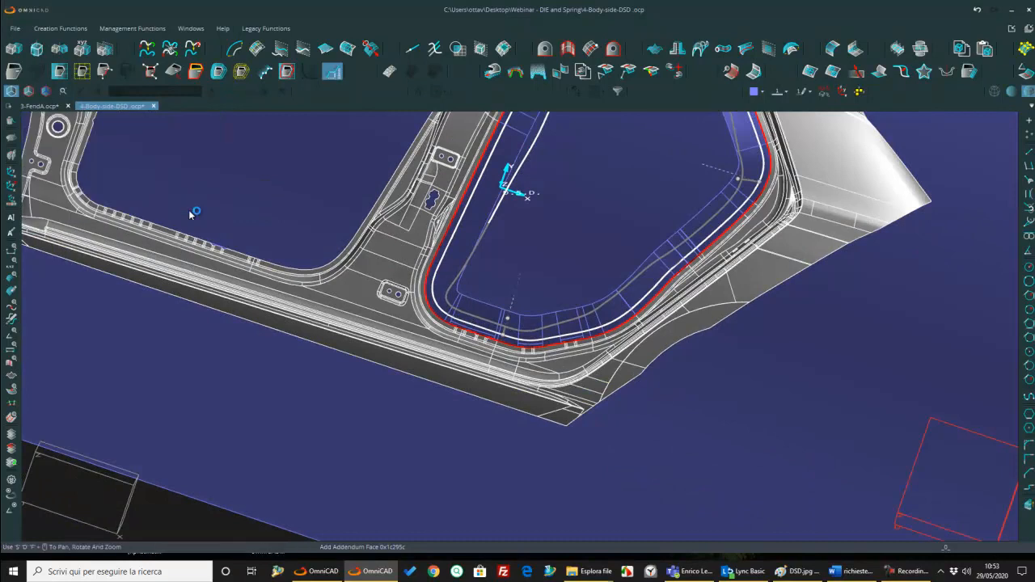
Step: Set the addendum face's offset at the second control point to 25
{"action": "left_click", "coordinate": [208, 178]}
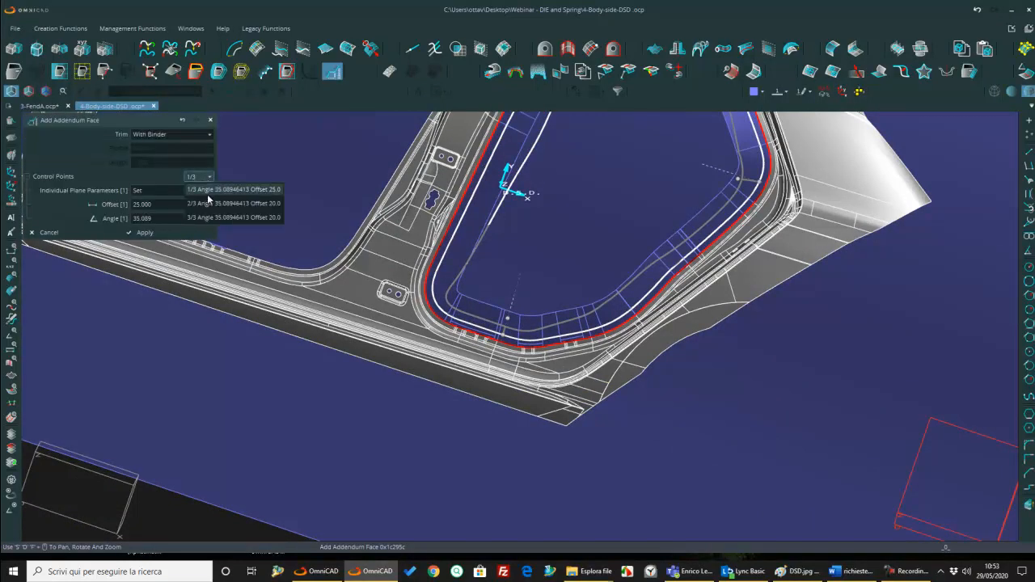
{"action": "left_click", "coordinate": [201, 207]}
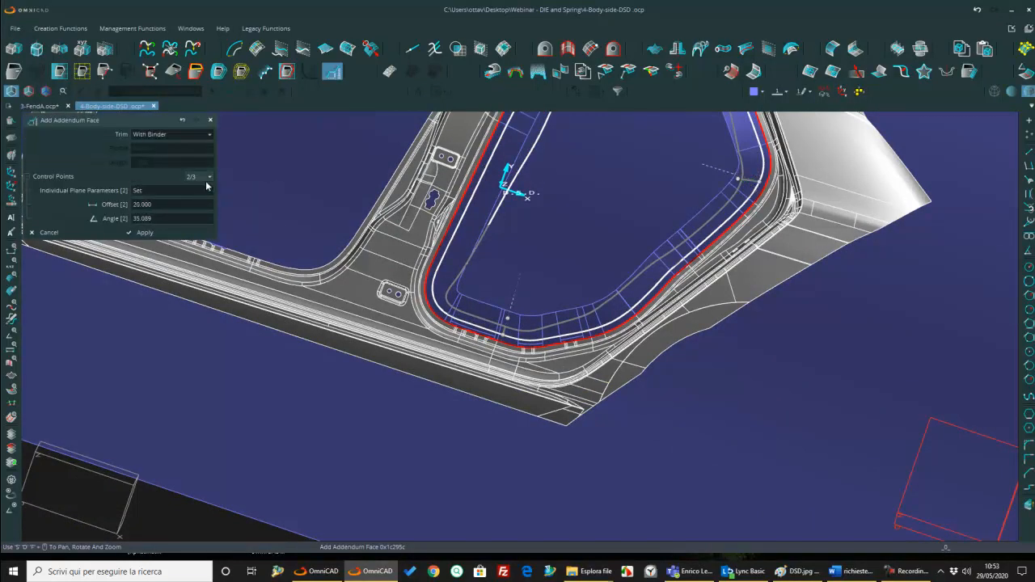
{"action": "left_click", "coordinate": [195, 204]}
{"action": "type", "text": "25"}
{"action": "key", "text": "Return"}
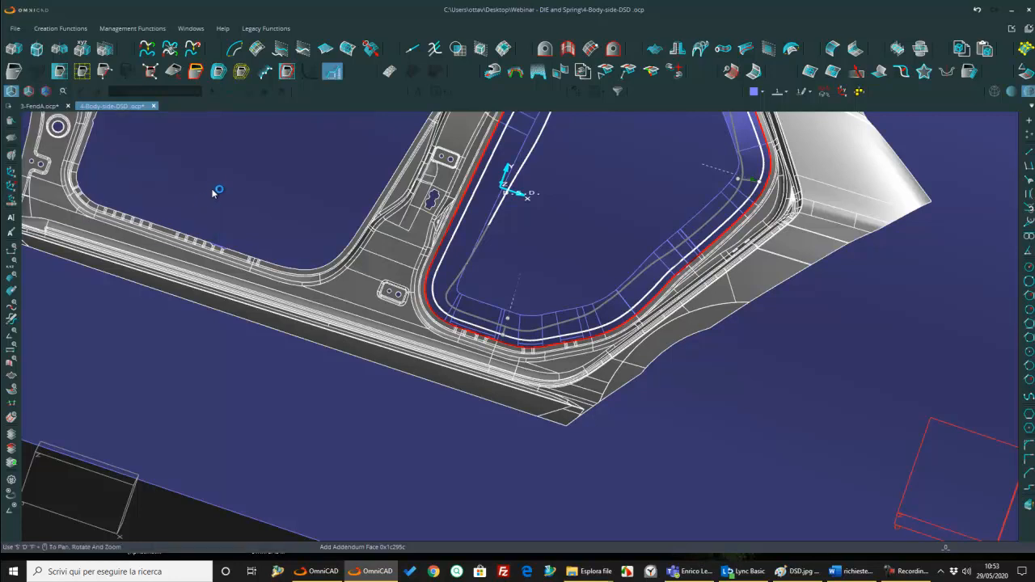
Step: Set the offset at the third control point to 25 and create the addendum face
{"action": "left_click", "coordinate": [209, 176]}
{"action": "left_click", "coordinate": [207, 218]}
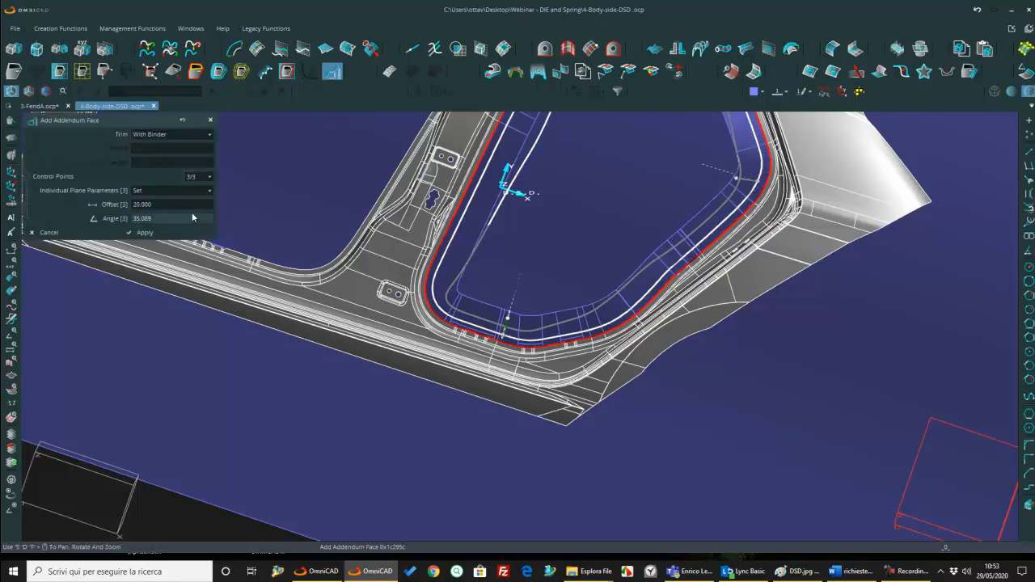
{"action": "left_click", "coordinate": [184, 203]}
{"action": "type", "text": "25"}
{"action": "key", "text": "Return"}
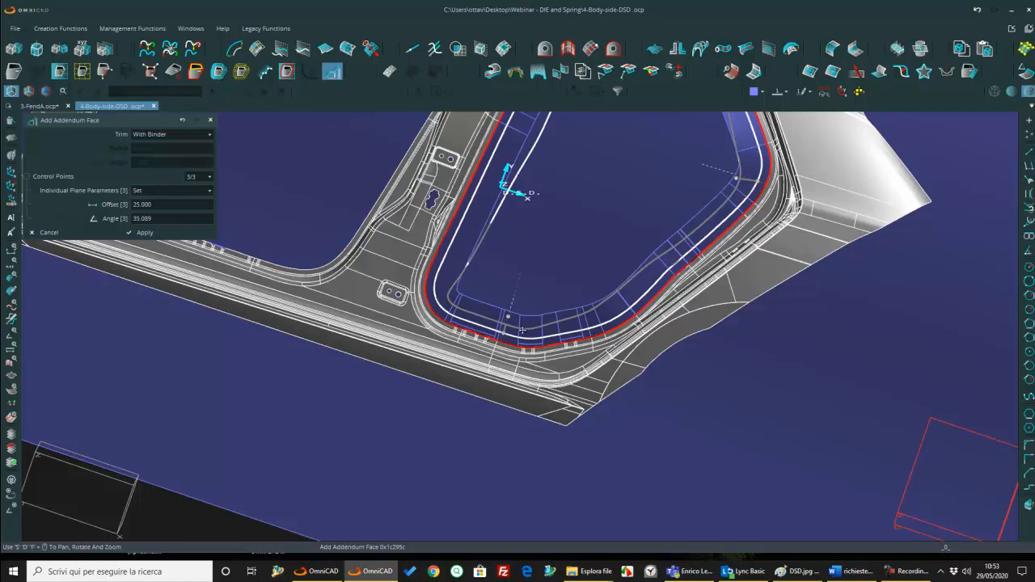
{"action": "scroll", "coordinate": [538, 295], "scroll_direction": "down", "scroll_amount": 4}
{"action": "middle_click_drag", "start_coordinate": [564, 259], "coordinate": [580, 309]}
{"action": "scroll", "coordinate": [645, 296], "scroll_direction": "up", "scroll_amount": 6}
{"action": "scroll", "coordinate": [601, 297], "scroll_direction": "down", "scroll_amount": 4}
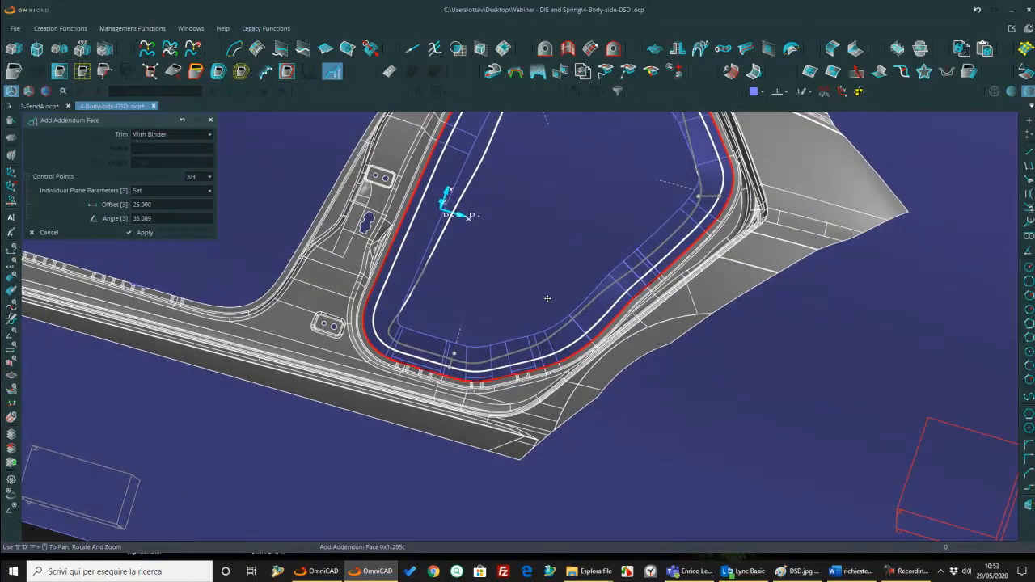
{"action": "key", "text": "Return"}
Step: Modify the addendum's inner curve with a Curved section, without projection, across the opening's upper front corner
{"action": "middle_click_drag", "start_coordinate": [718, 231], "coordinate": [740, 274]}
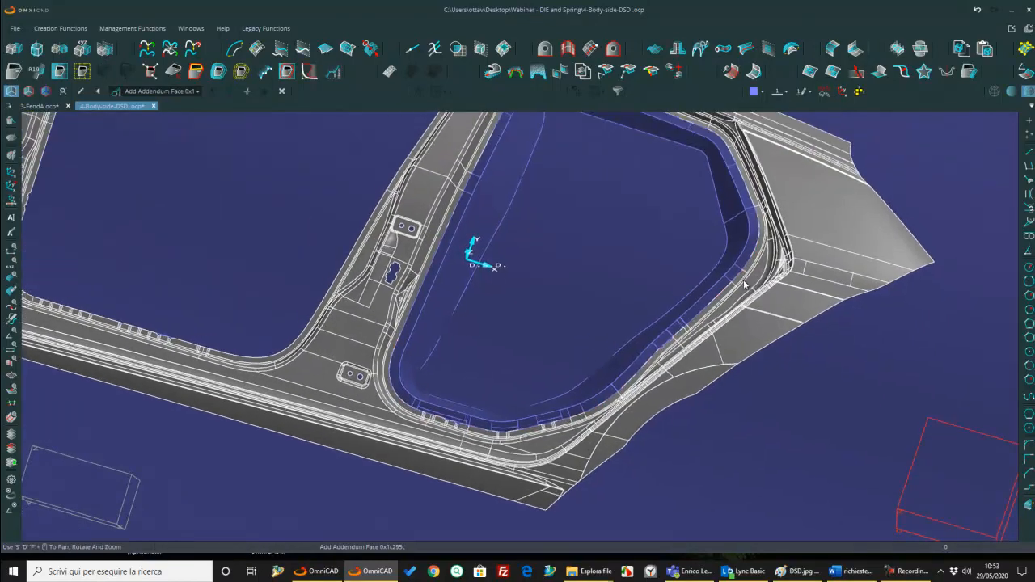
{"action": "scroll", "coordinate": [734, 234], "scroll_direction": "down", "scroll_amount": 4}
{"action": "middle_click_drag", "start_coordinate": [734, 235], "coordinate": [652, 272]}
{"action": "scroll", "coordinate": [652, 273], "scroll_direction": "up", "scroll_amount": 6}
{"action": "middle_click_drag", "start_coordinate": [575, 366], "coordinate": [535, 287]}
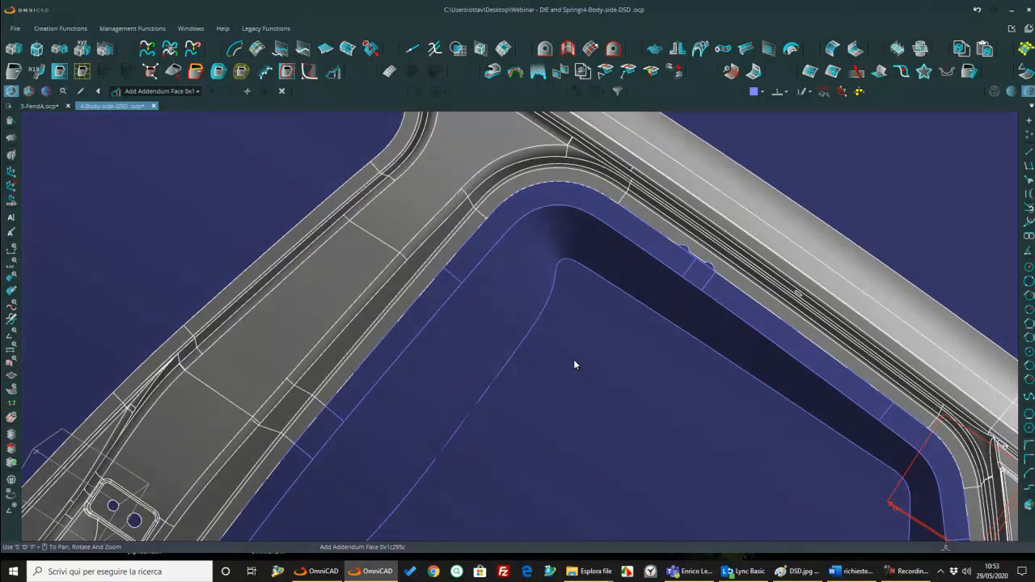
{"action": "left_click", "coordinate": [309, 71]}
{"action": "left_click", "coordinate": [137, 177]}
{"action": "left_click", "coordinate": [121, 206]}
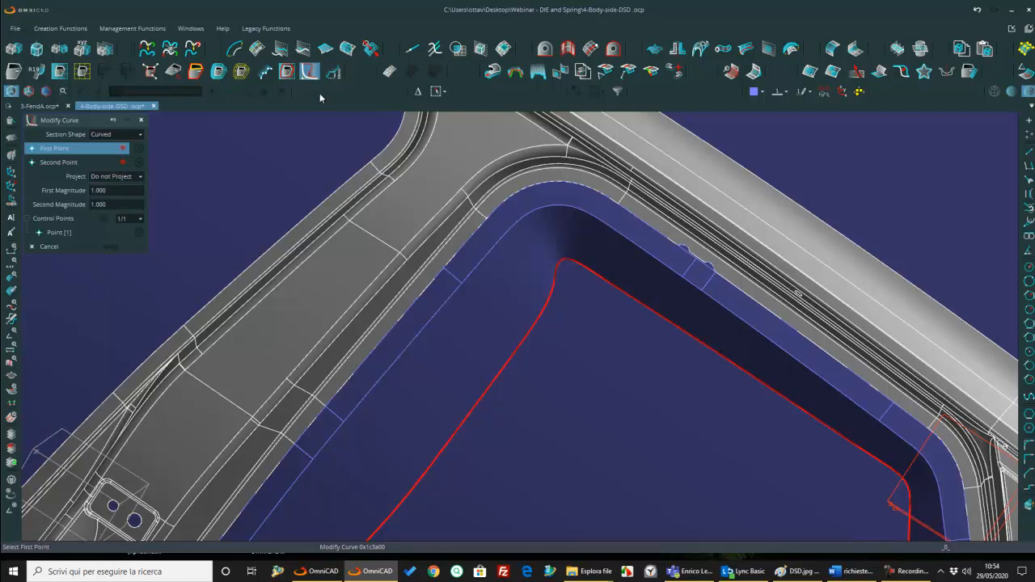
{"action": "left_click", "coordinate": [539, 322]}
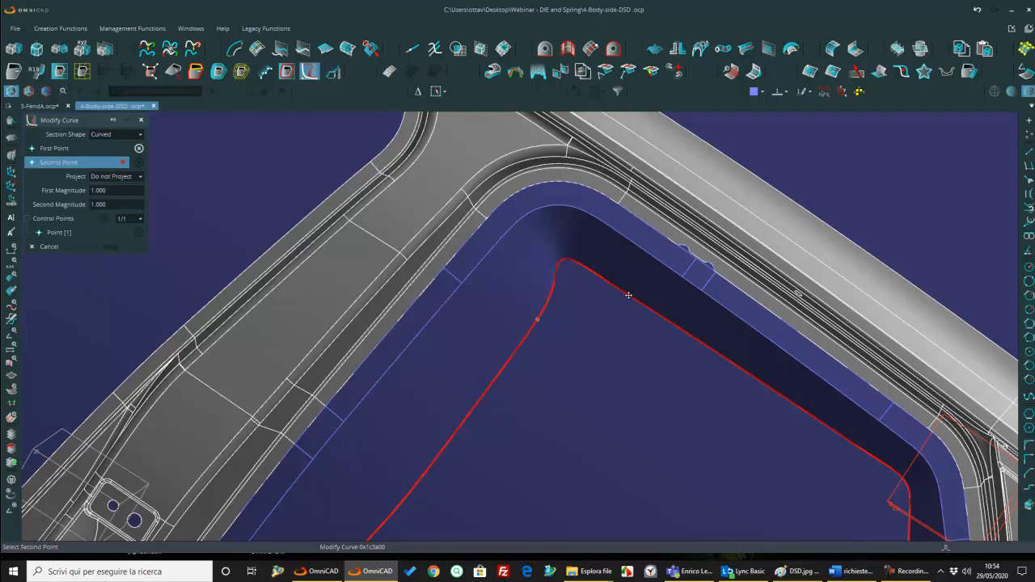
{"action": "left_click", "coordinate": [630, 294]}
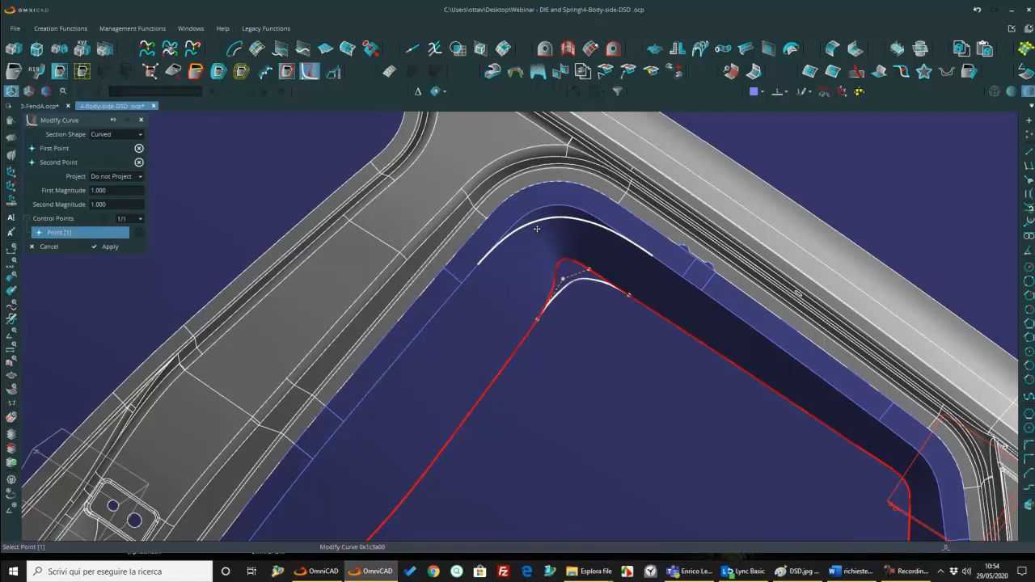
{"action": "key", "text": "Return"}
Step: Smooth the inner curve at the upper rear corner by replacing it with a Curved section
{"action": "middle_click_drag", "start_coordinate": [553, 311], "coordinate": [518, 265]}
{"action": "scroll", "coordinate": [518, 265], "scroll_direction": "down", "scroll_amount": 4}
{"action": "middle_click_drag", "start_coordinate": [568, 294], "coordinate": [626, 316]}
{"action": "left_click", "coordinate": [709, 355]}
{"action": "left_click", "coordinate": [734, 403]}
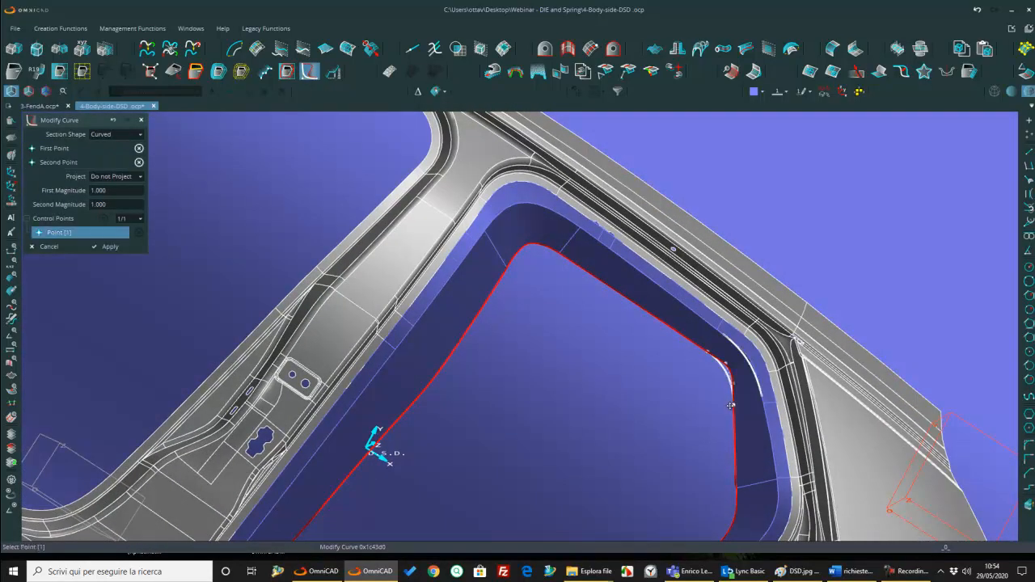
{"action": "scroll", "coordinate": [730, 406], "scroll_direction": "down", "scroll_amount": 4}
{"action": "middle_click_drag", "start_coordinate": [729, 406], "coordinate": [680, 292]}
{"action": "key", "text": "Return"}
Step: Replace the wavy stretch of the inner curve along the slanted rear edge with a Straight section
{"action": "scroll", "coordinate": [626, 387], "scroll_direction": "up", "scroll_amount": 3}
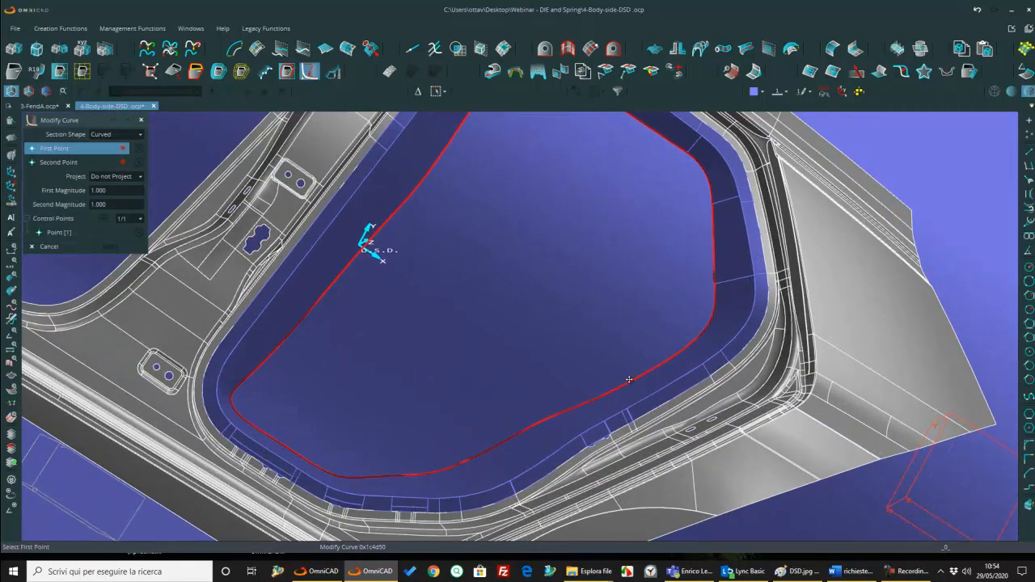
{"action": "middle_click_drag", "start_coordinate": [632, 377], "coordinate": [625, 341]}
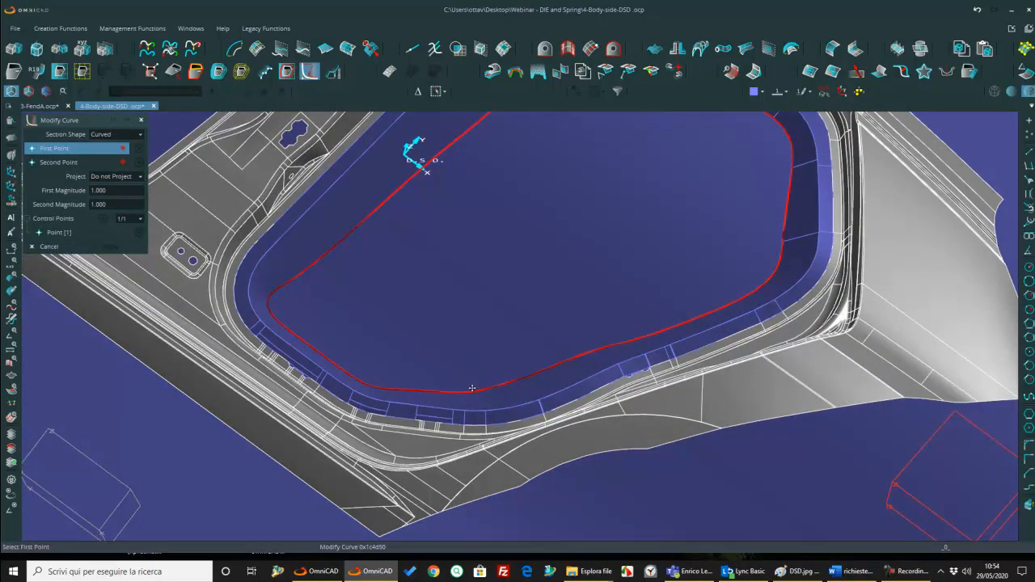
{"action": "left_click", "coordinate": [268, 304]}
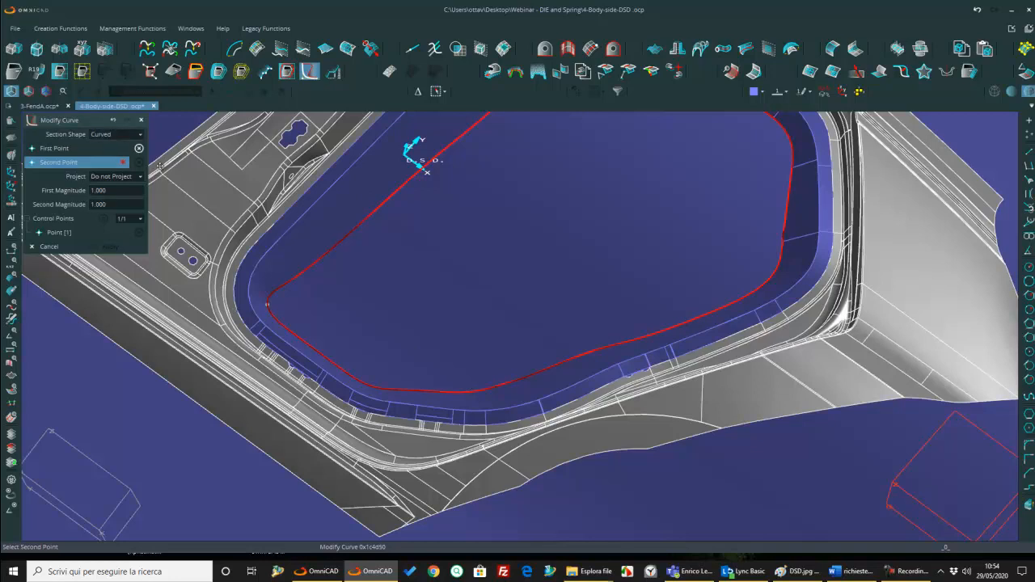
{"action": "left_click", "coordinate": [121, 134]}
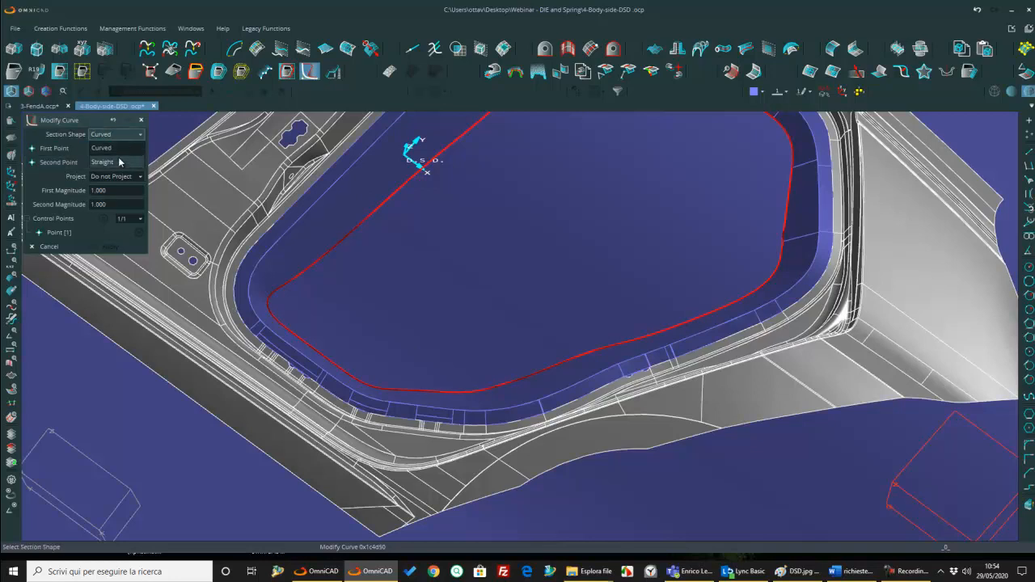
{"action": "left_click", "coordinate": [118, 161]}
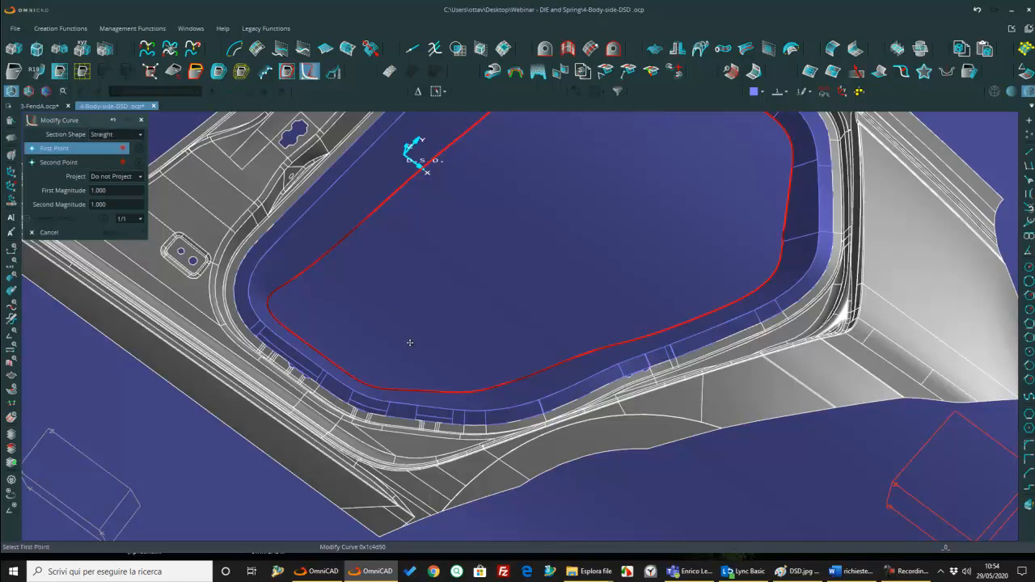
{"action": "left_click", "coordinate": [487, 387]}
{"action": "left_click", "coordinate": [702, 314]}
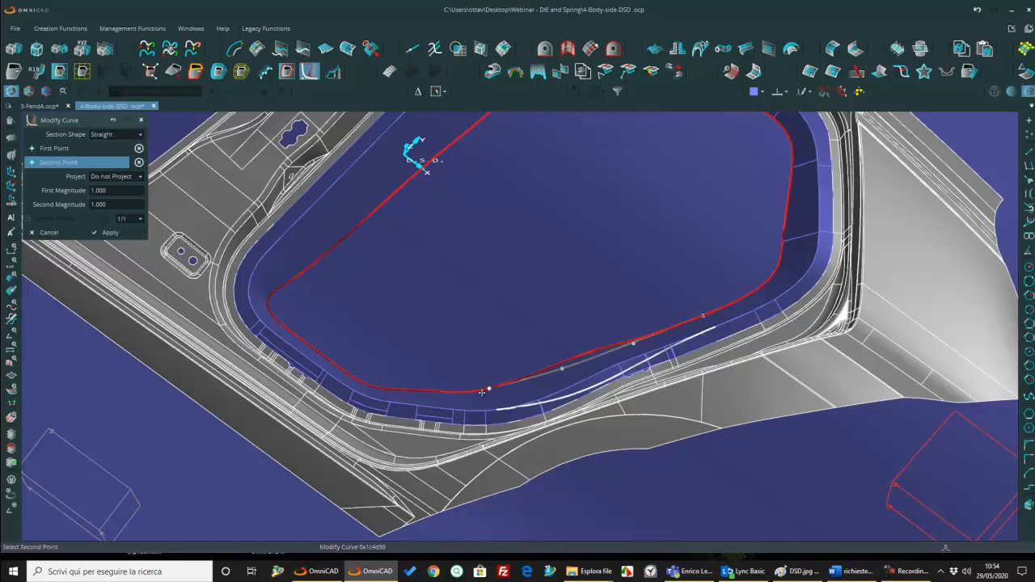
{"action": "left_click_drag", "start_coordinate": [634, 341], "coordinate": [518, 384]}
{"action": "key", "text": "Return"}
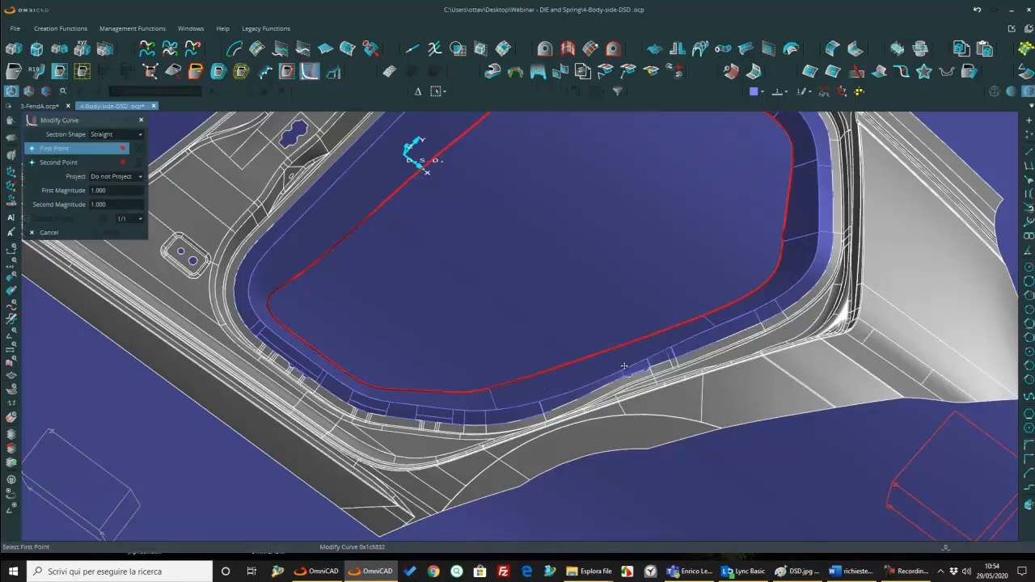
Step: Reshape the inner curve where the lower edge meets the slanted rear edge, using a Curved section
{"action": "scroll", "coordinate": [624, 366], "scroll_direction": "down", "scroll_amount": 3}
{"action": "left_click", "coordinate": [517, 368]}
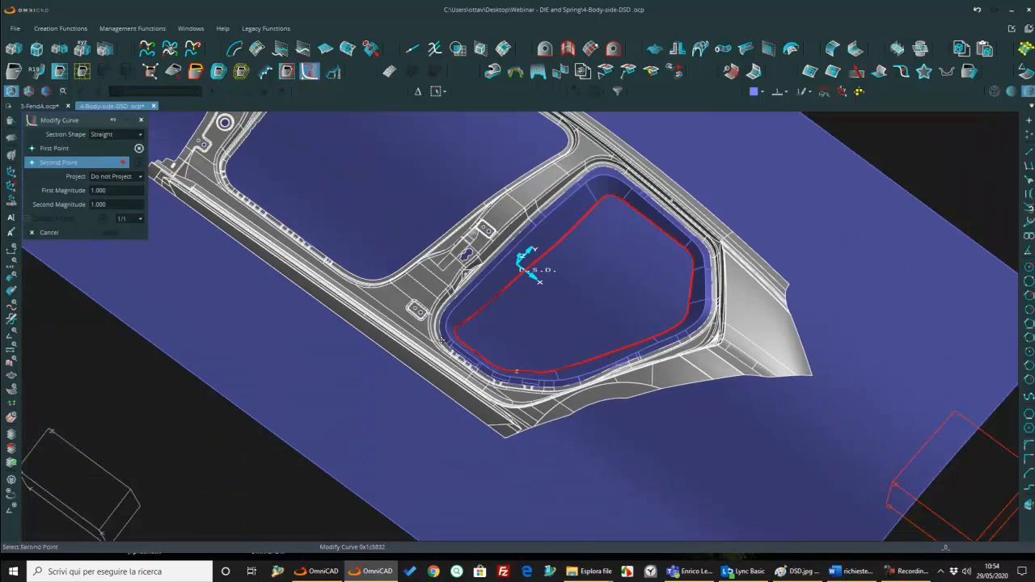
{"action": "left_click", "coordinate": [483, 350]}
{"action": "left_click", "coordinate": [117, 134]}
{"action": "left_click", "coordinate": [121, 160]}
{"action": "middle_click", "coordinate": [466, 329]}
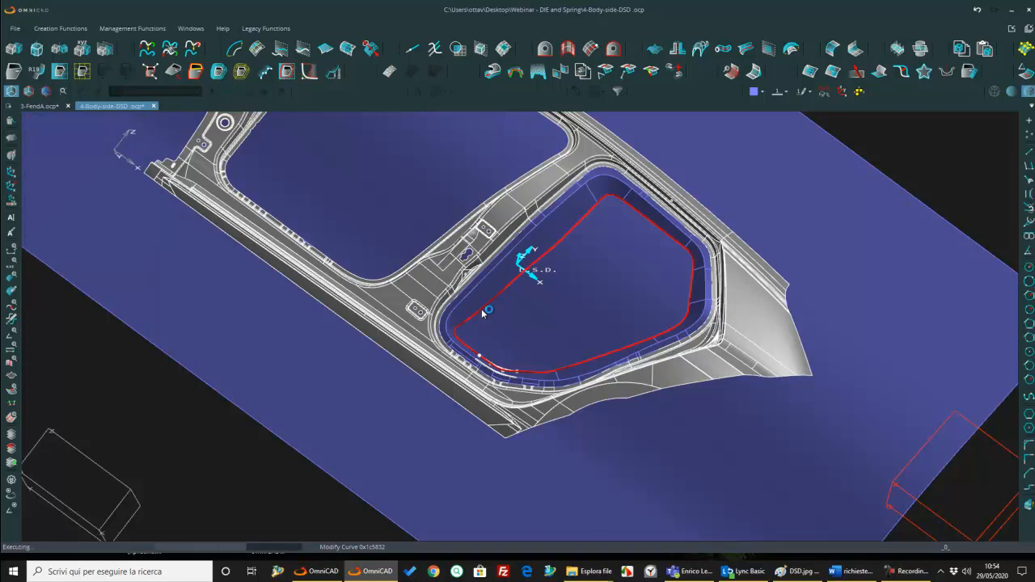
Step: Round the inner curve's lower front corner with a Curved section and finish modifying the curve
{"action": "left_click", "coordinate": [475, 315]}
{"action": "left_click", "coordinate": [470, 346]}
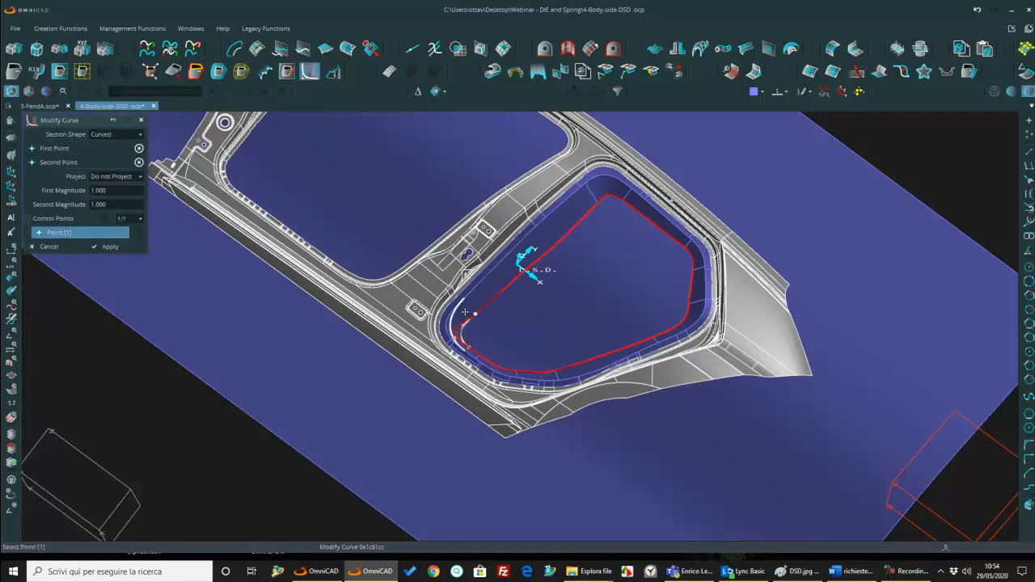
{"action": "middle_click", "coordinate": [470, 345]}
{"action": "key", "text": "Escape"}
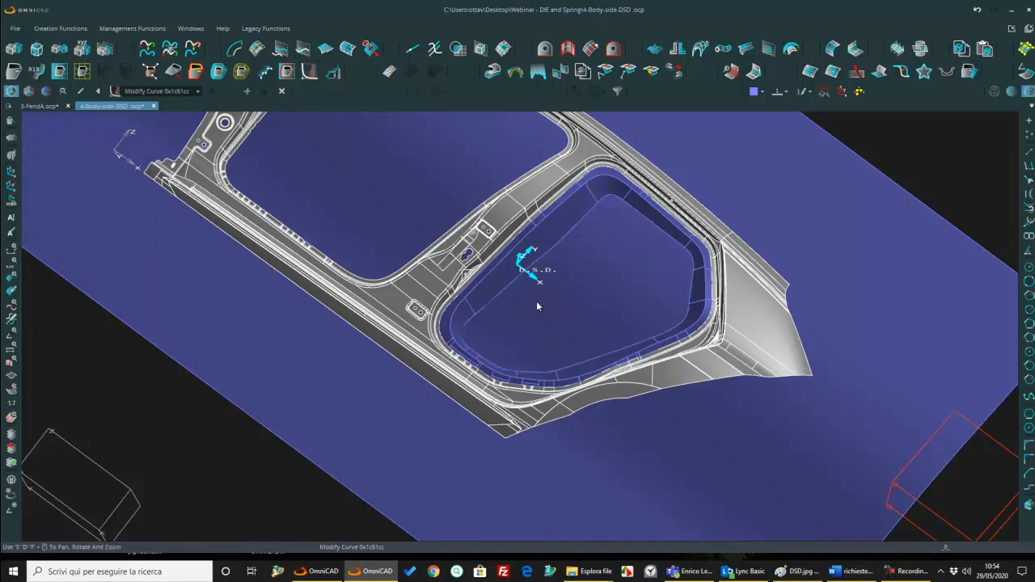
Step: Start an Addendum Blend along the addendum's outer curve in the rear door opening, with a control point of radius 20 on the upper edge
{"action": "middle_click_drag", "start_coordinate": [518, 346], "coordinate": [491, 402]}
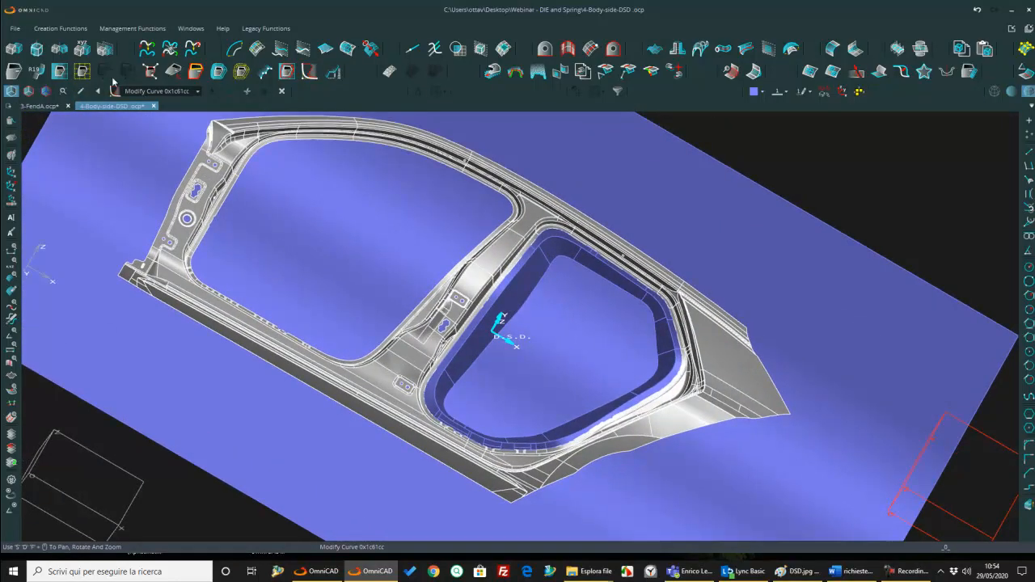
{"action": "left_click", "coordinate": [36, 72]}
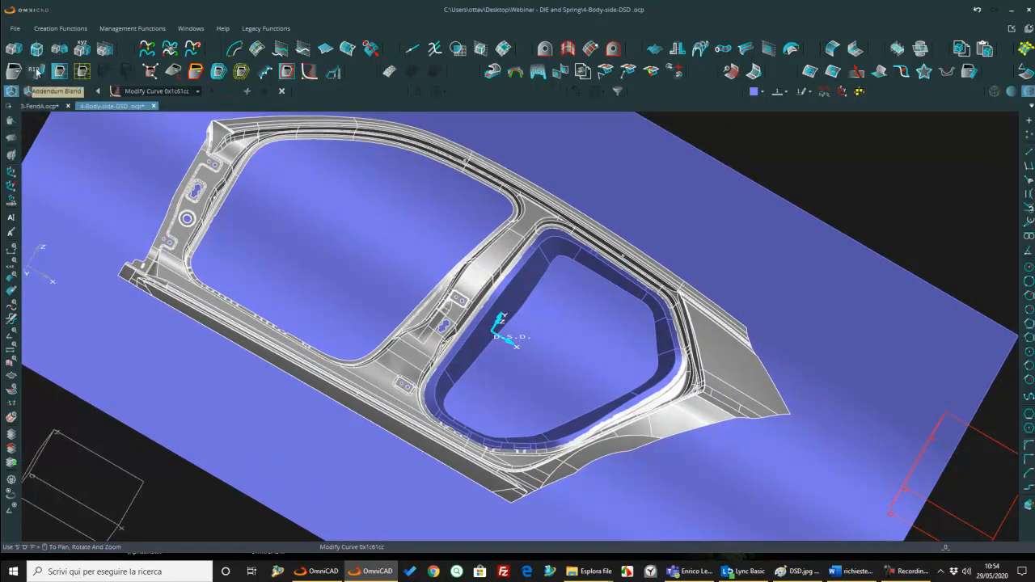
{"action": "left_click", "coordinate": [113, 190]}
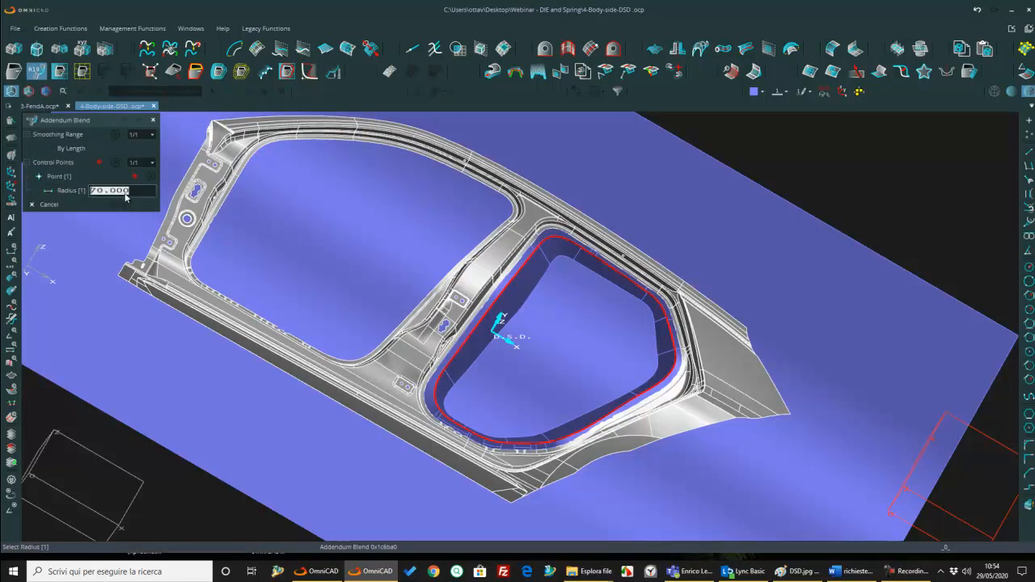
{"action": "type", "text": "20"}
{"action": "key", "text": "Return"}
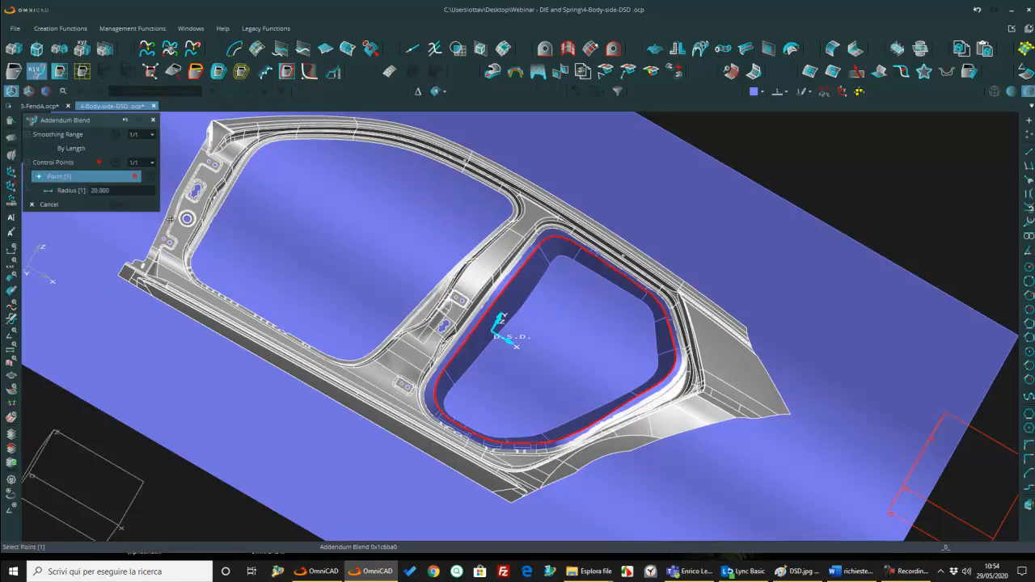
{"action": "right_click", "coordinate": [582, 256]}
{"action": "left_click", "coordinate": [618, 346]}
{"action": "left_click", "coordinate": [606, 266]}
{"action": "scroll", "coordinate": [566, 283], "scroll_direction": "up", "scroll_amount": 3}
{"action": "scroll", "coordinate": [557, 303], "scroll_direction": "up", "scroll_amount": 1}
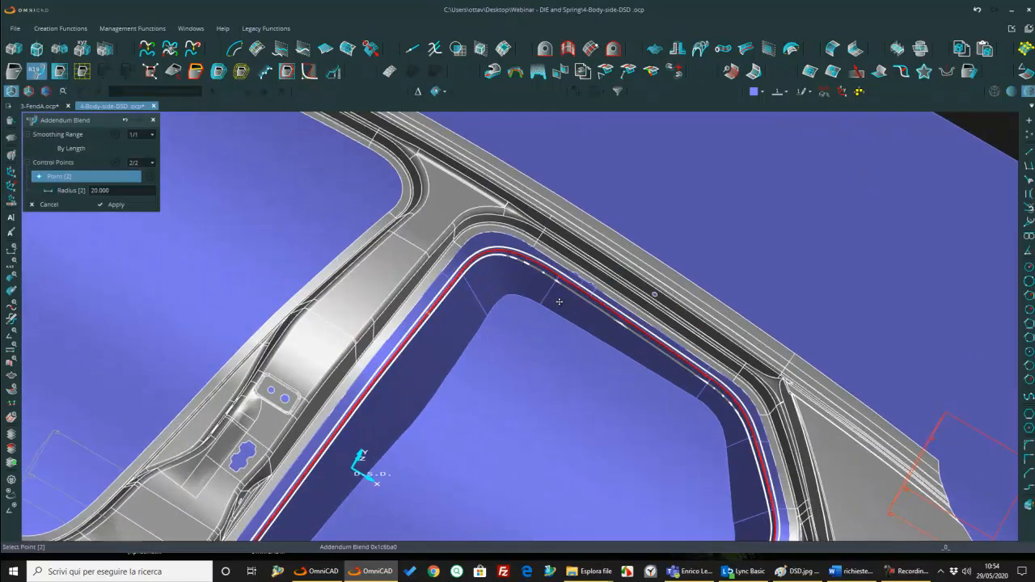
Step: Add control points around the opening's upper front corner, enter radius 45 to vary the outer blend, and apply it
{"action": "left_click", "coordinate": [615, 315]}
{"action": "double_click", "coordinate": [104, 191]}
{"action": "type", "text": "45"}
{"action": "key", "text": "Return"}
{"action": "left_click", "coordinate": [500, 258]}
{"action": "middle_click_drag", "start_coordinate": [502, 260], "coordinate": [324, 315]}
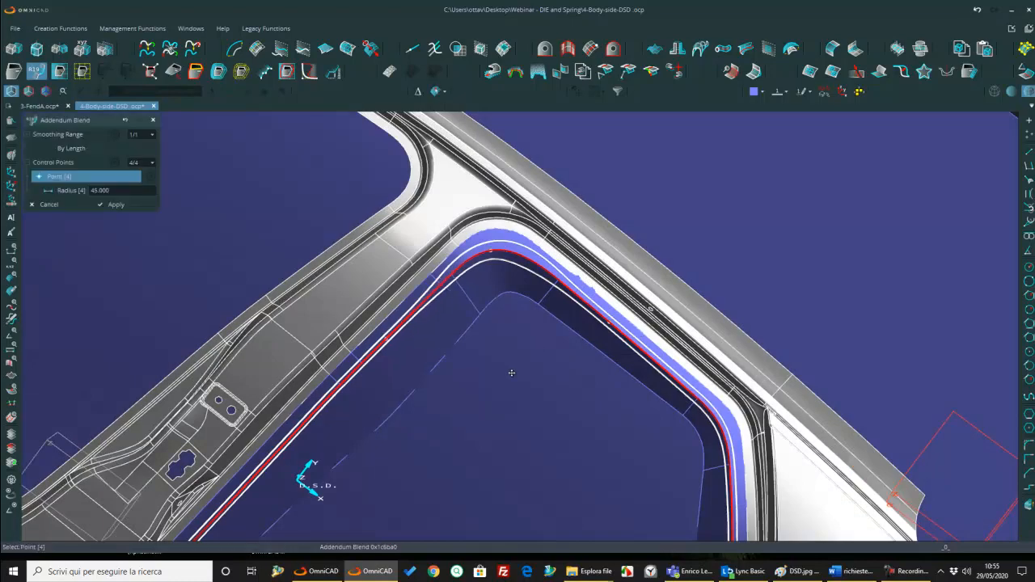
{"action": "key", "text": "Return"}
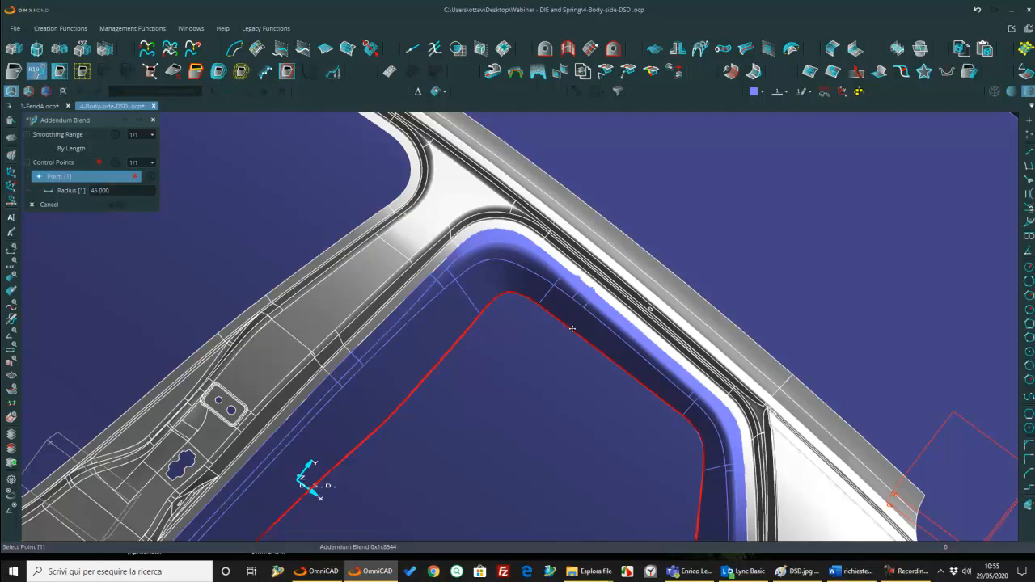
Step: Blend the addendum's inner curve with the binder using radius 45 and finish the Addendum Blend command
{"action": "left_click", "coordinate": [508, 291]}
{"action": "scroll", "coordinate": [518, 359], "scroll_direction": "down", "scroll_amount": 5}
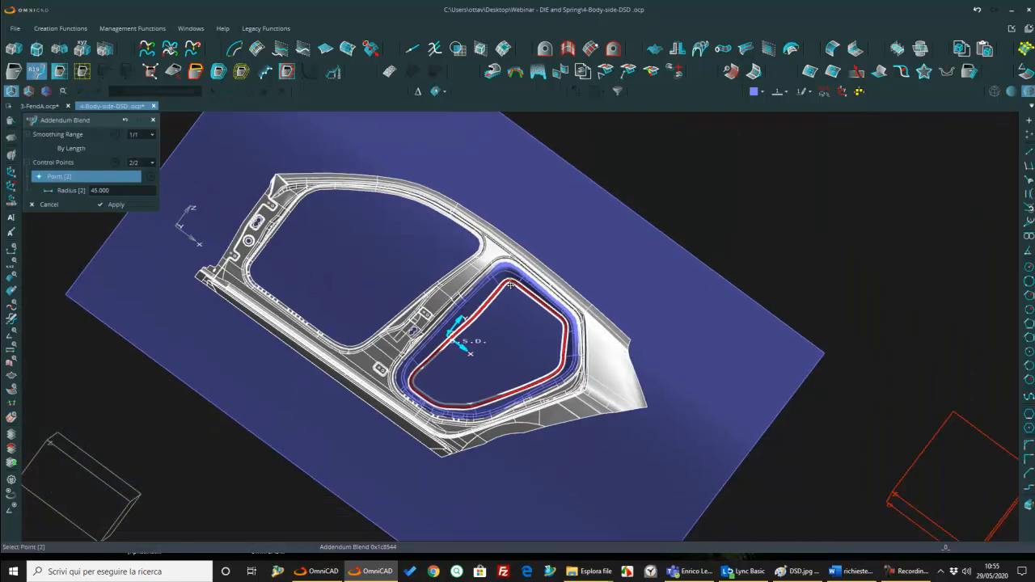
{"action": "middle_click_drag", "start_coordinate": [548, 365], "coordinate": [537, 366]}
{"action": "key", "text": "Return"}
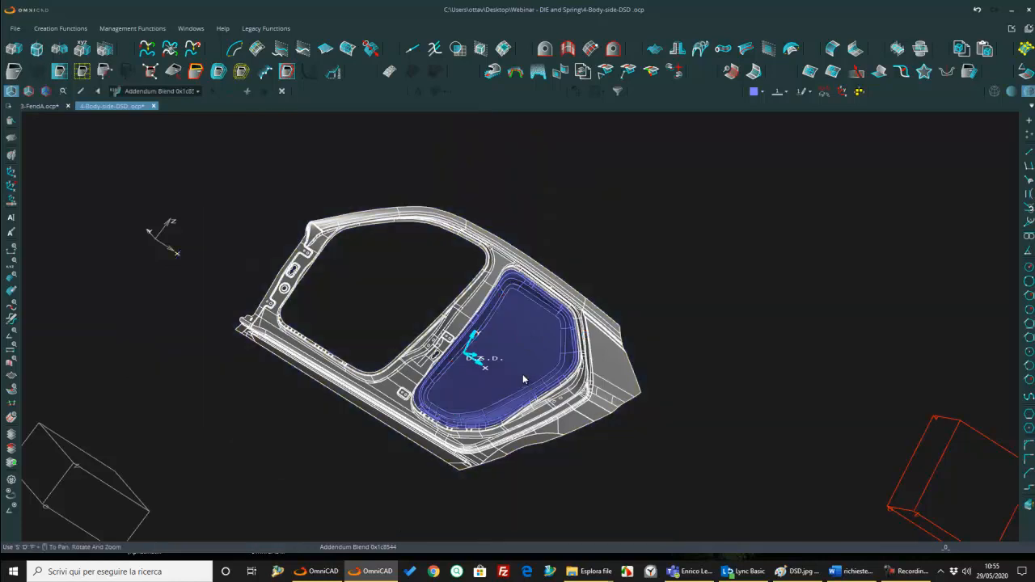
Step: Examine the blended rear door opening addendum from several angles, with the model shaded without edge lines
{"action": "scroll", "coordinate": [518, 373], "scroll_direction": "up", "scroll_amount": 3}
{"action": "middle_click_drag", "start_coordinate": [515, 373], "coordinate": [547, 368]}
{"action": "scroll", "coordinate": [506, 376], "scroll_direction": "down", "scroll_amount": 3}
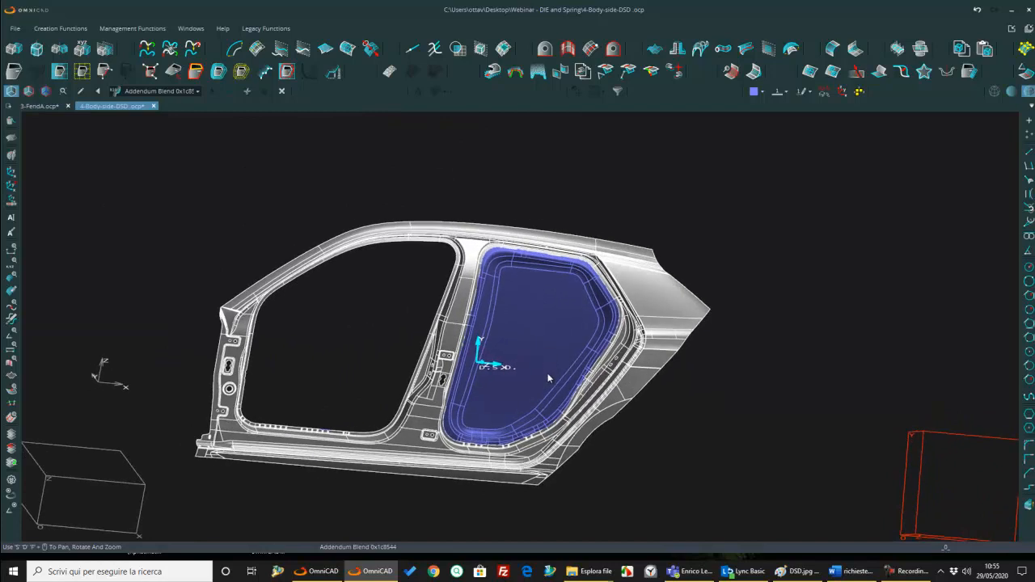
{"action": "scroll", "coordinate": [545, 370], "scroll_direction": "up", "scroll_amount": 2}
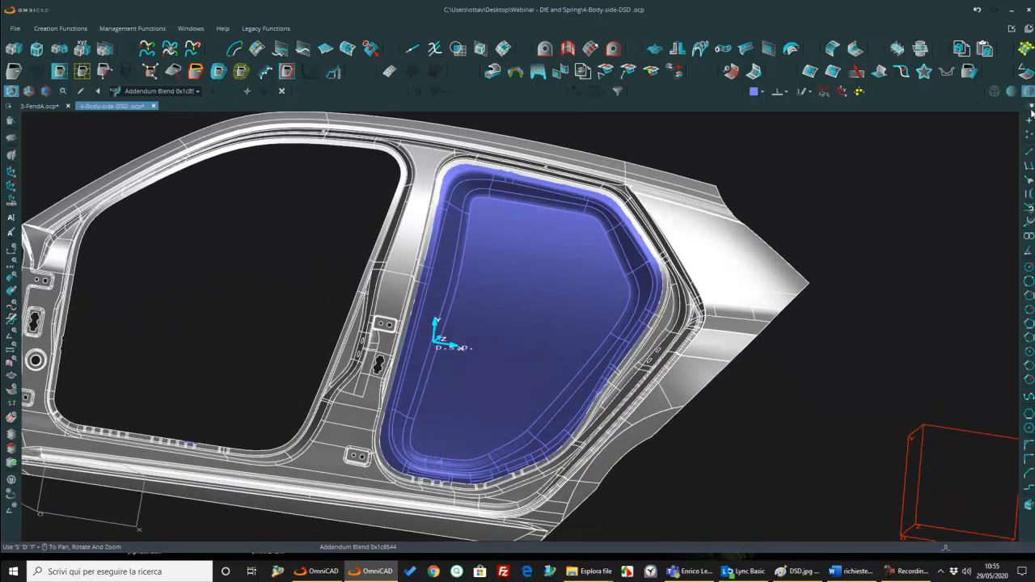
{"action": "left_click", "coordinate": [1011, 95]}
{"action": "middle_click_drag", "start_coordinate": [553, 291], "coordinate": [546, 323]}
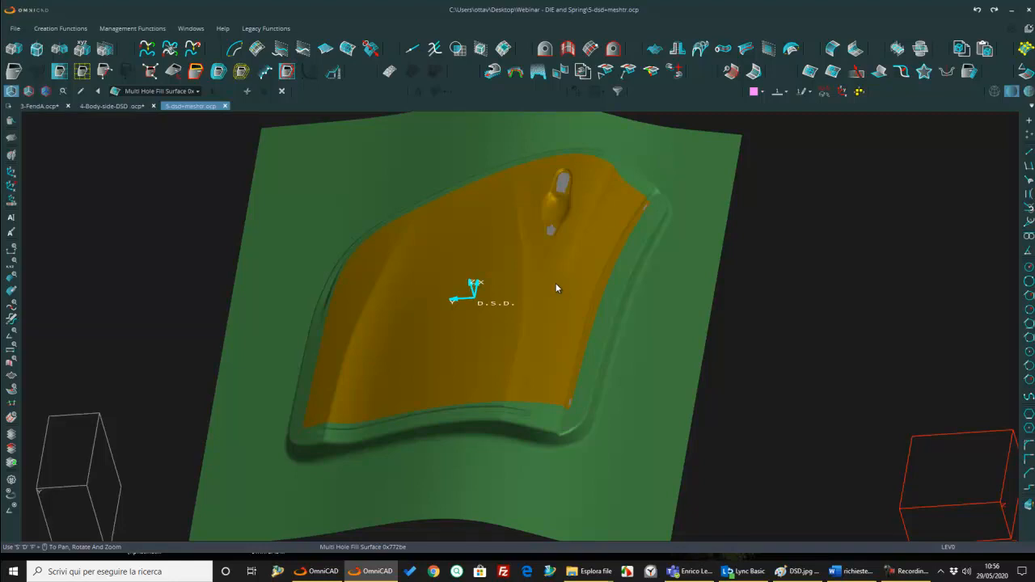
Step: Roll the door panel model in 5-dsd+meshtr back to Feature Tree Start
{"action": "middle_click_drag", "start_coordinate": [571, 300], "coordinate": [439, 316]}
{"action": "scroll", "coordinate": [598, 391], "scroll_direction": "up", "scroll_amount": 3}
{"action": "scroll", "coordinate": [599, 390], "scroll_direction": "down", "scroll_amount": 5}
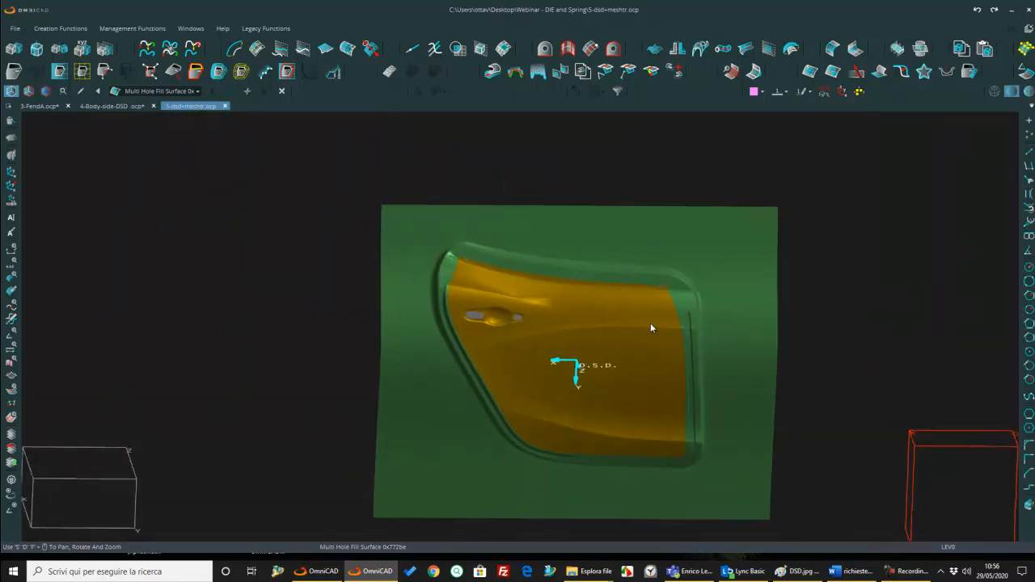
{"action": "middle_click_drag", "start_coordinate": [657, 323], "coordinate": [574, 313]}
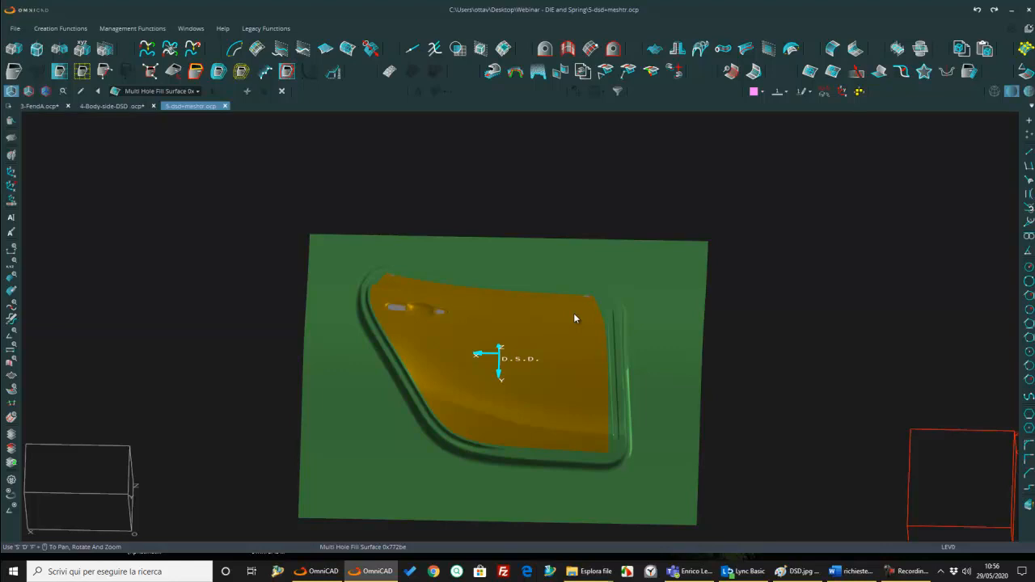
{"action": "left_click", "coordinate": [196, 91]}
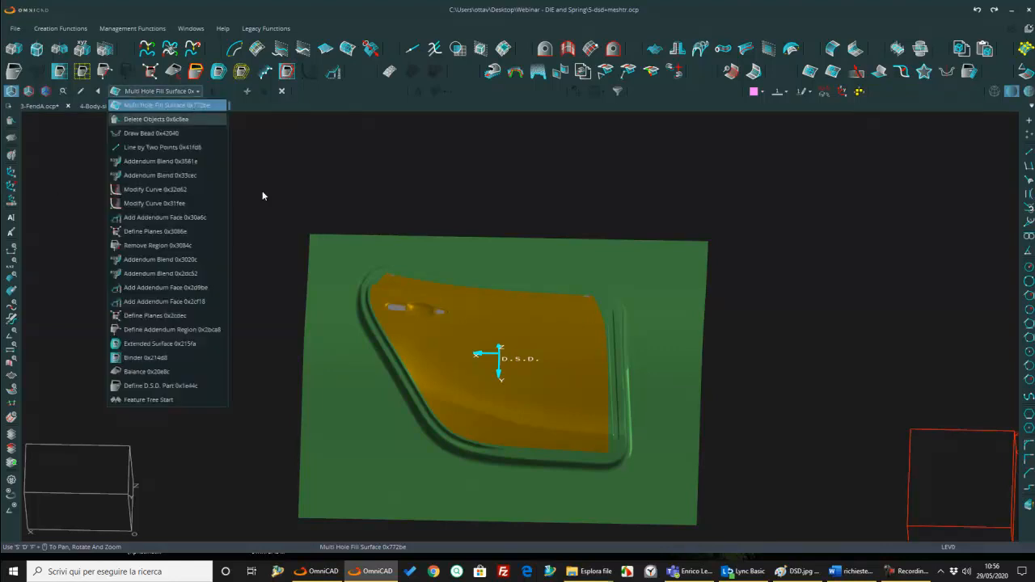
{"action": "left_click", "coordinate": [166, 400]}
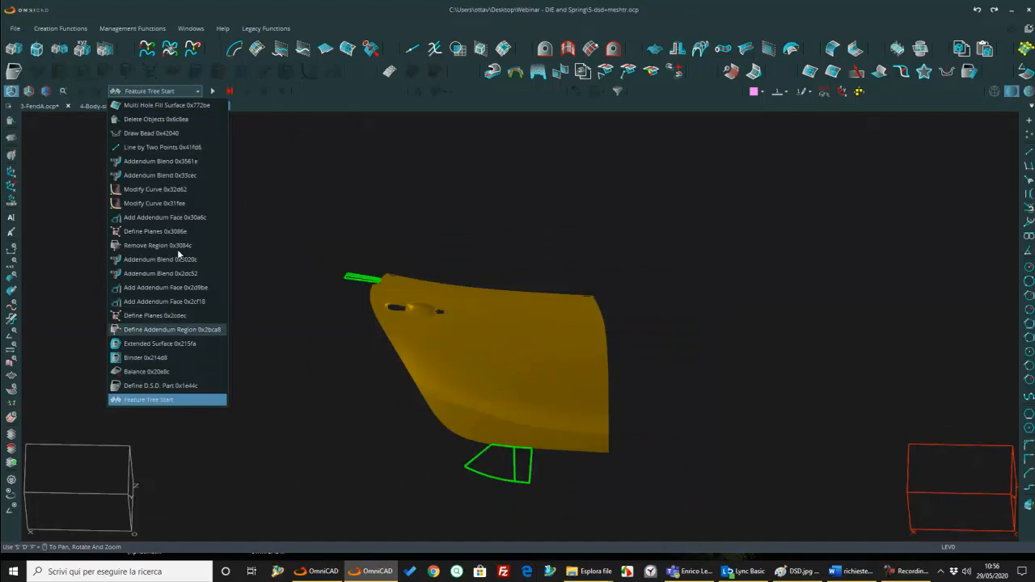
{"action": "left_click", "coordinate": [273, 274]}
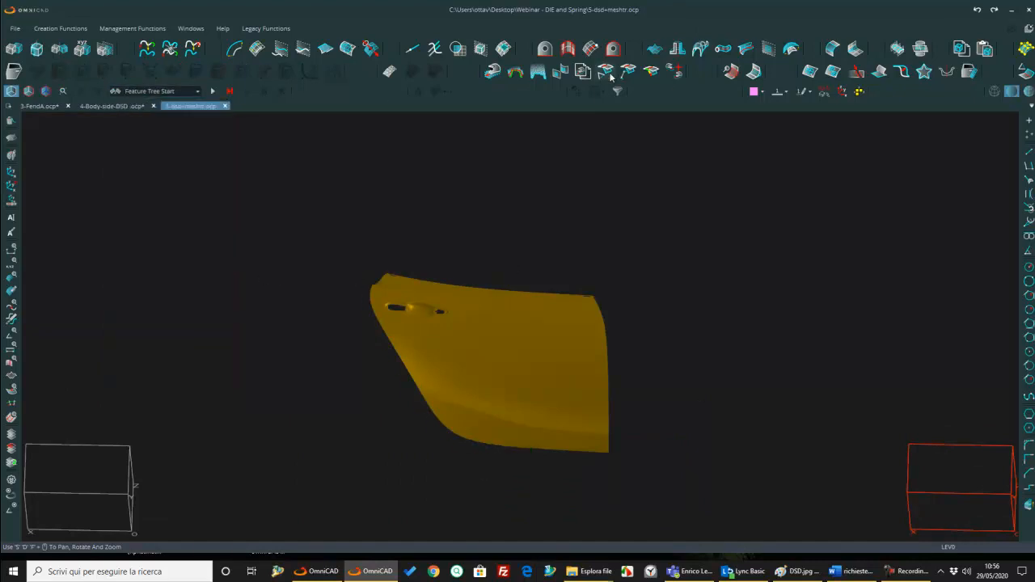
Step: Import nominal.stl using green Color 4 and display the model in wireframe
{"action": "left_click", "coordinate": [765, 92]}
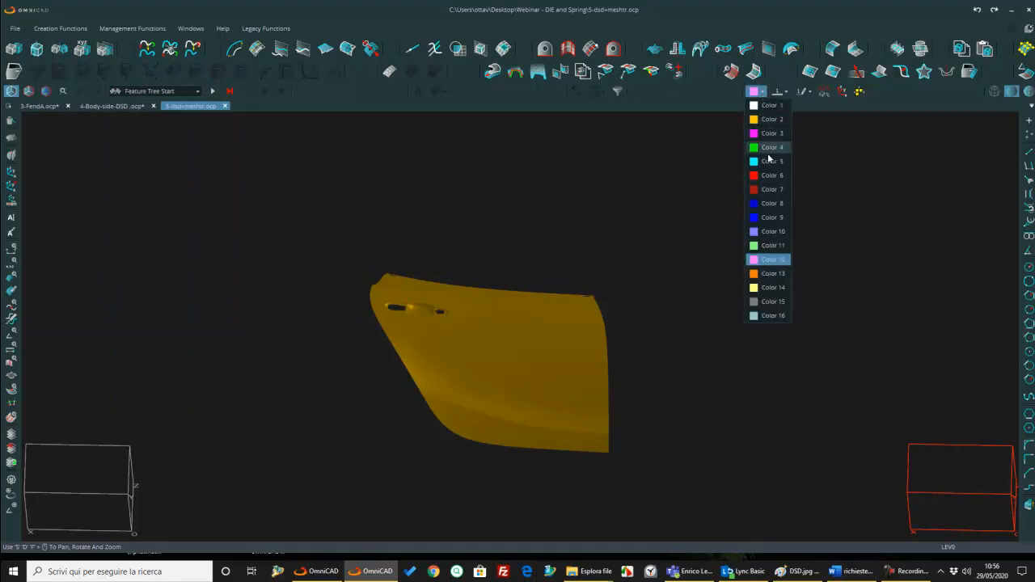
{"action": "left_click", "coordinate": [767, 149]}
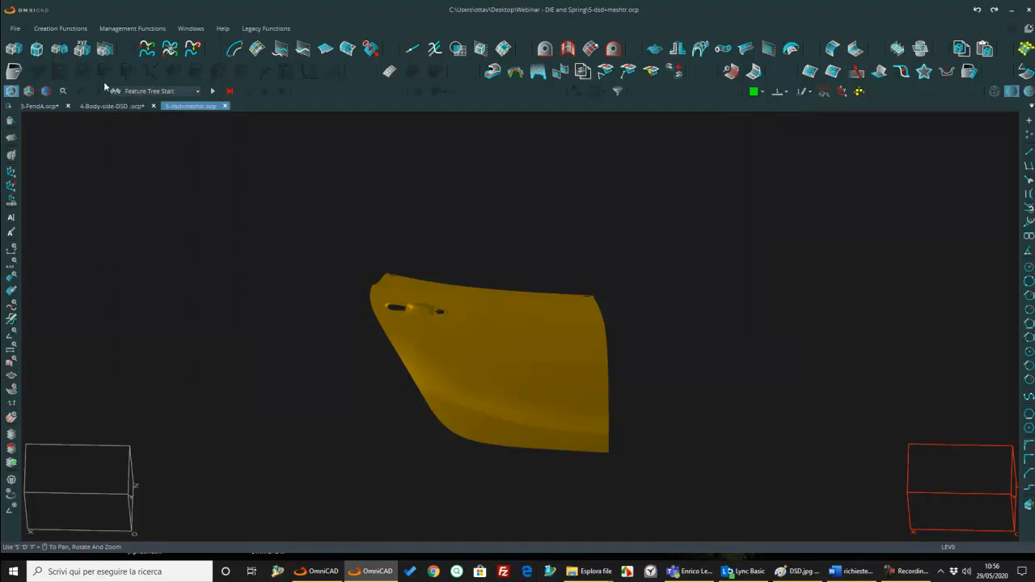
{"action": "left_click", "coordinate": [12, 29]}
{"action": "left_click", "coordinate": [37, 115]}
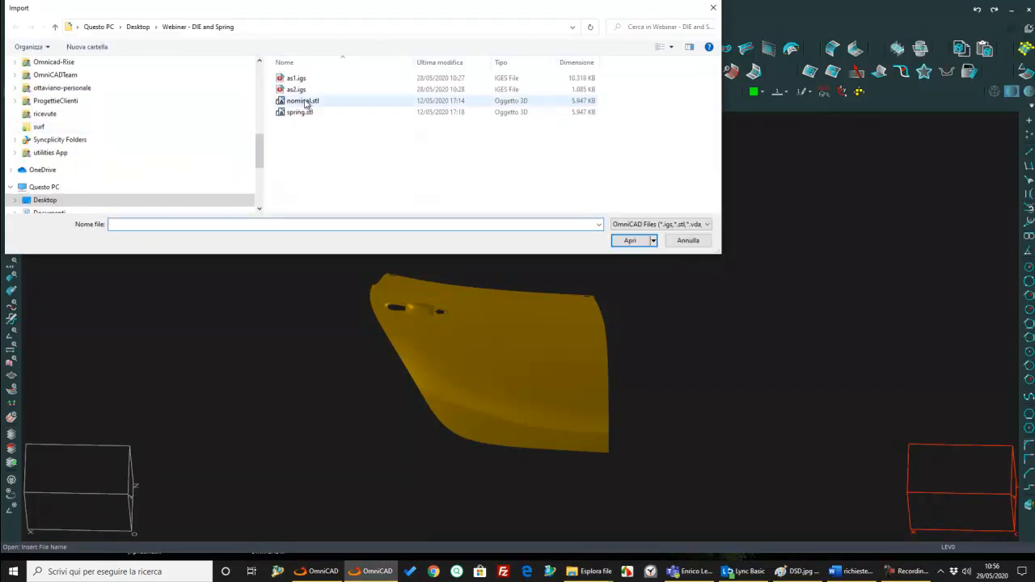
{"action": "left_click", "coordinate": [303, 101]}
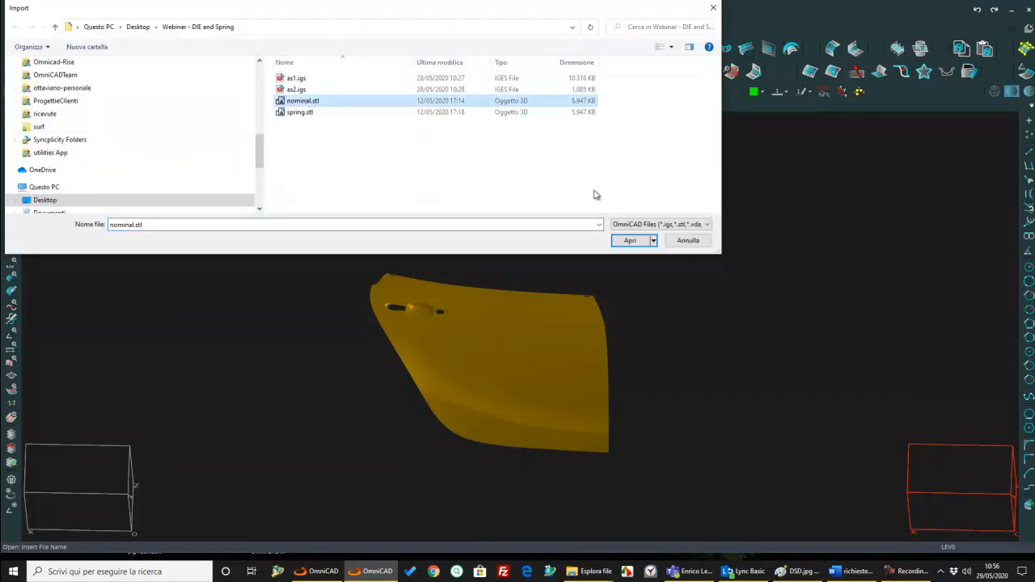
{"action": "left_click", "coordinate": [629, 240]}
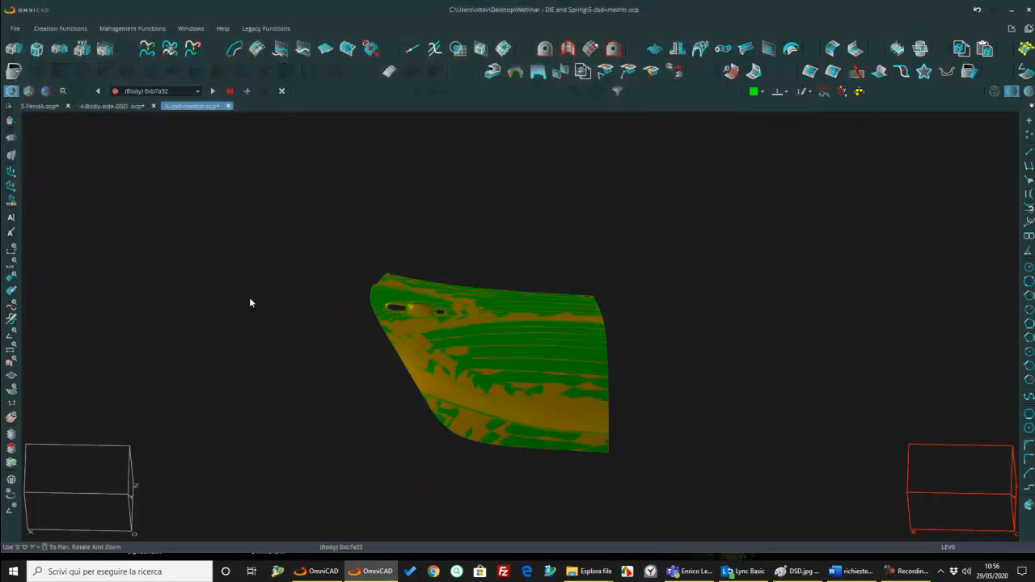
{"action": "left_click", "coordinate": [994, 90]}
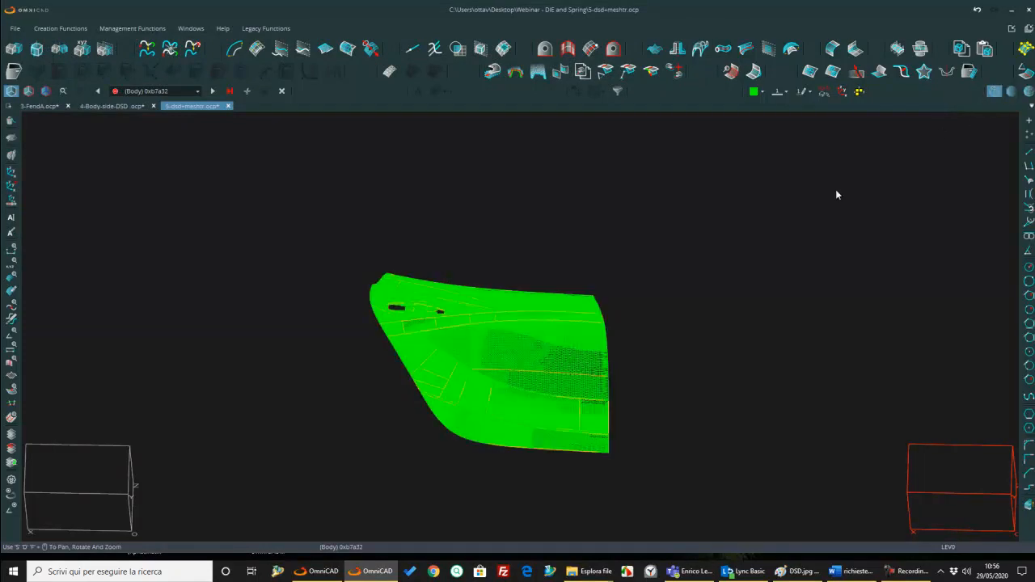
{"action": "scroll", "coordinate": [527, 366], "scroll_direction": "up", "scroll_amount": 4}
{"action": "scroll", "coordinate": [525, 355], "scroll_direction": "down", "scroll_amount": 3}
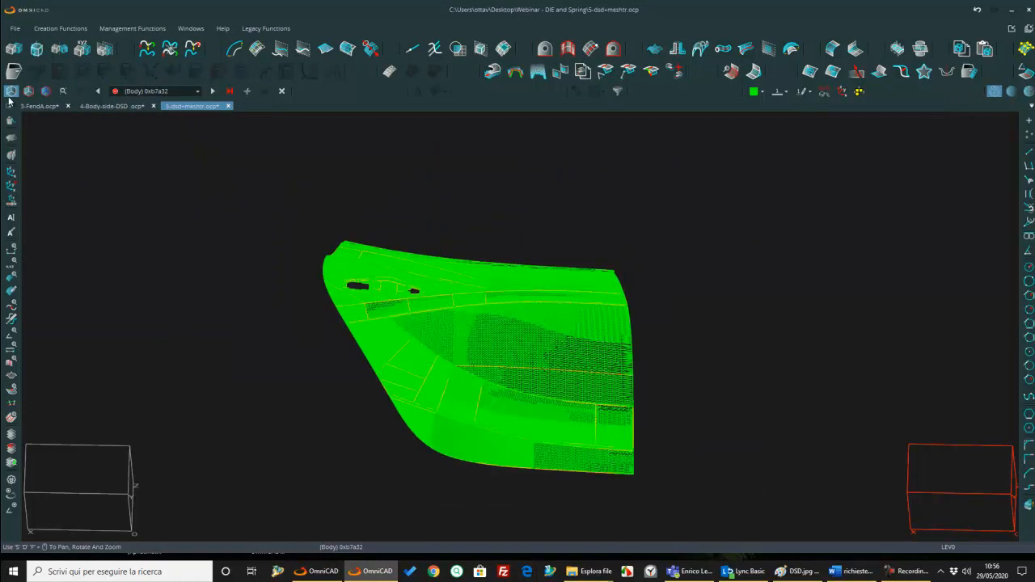
Step: Import spring.stl using red Color 6
{"action": "left_click", "coordinate": [761, 92]}
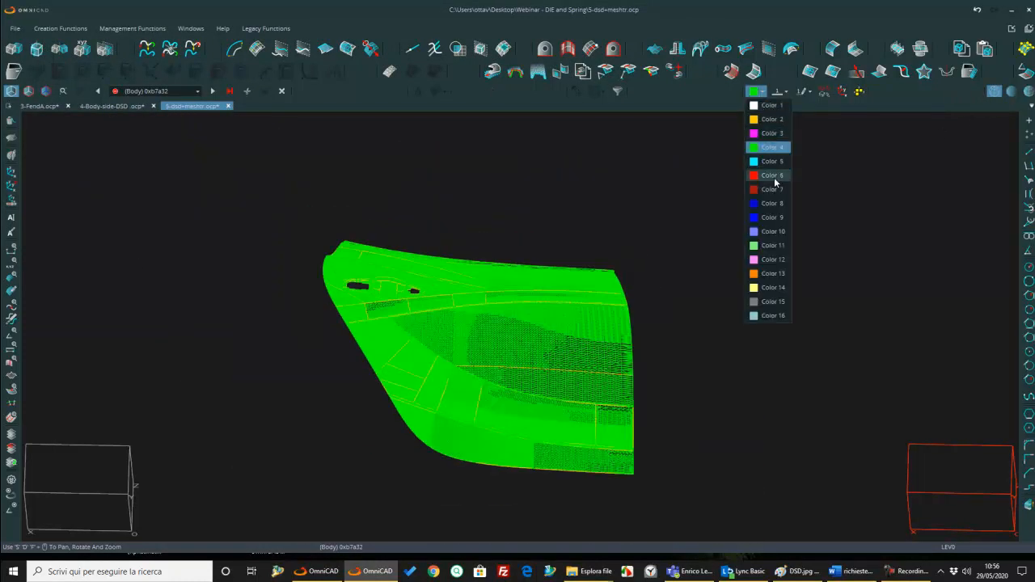
{"action": "left_click", "coordinate": [774, 177]}
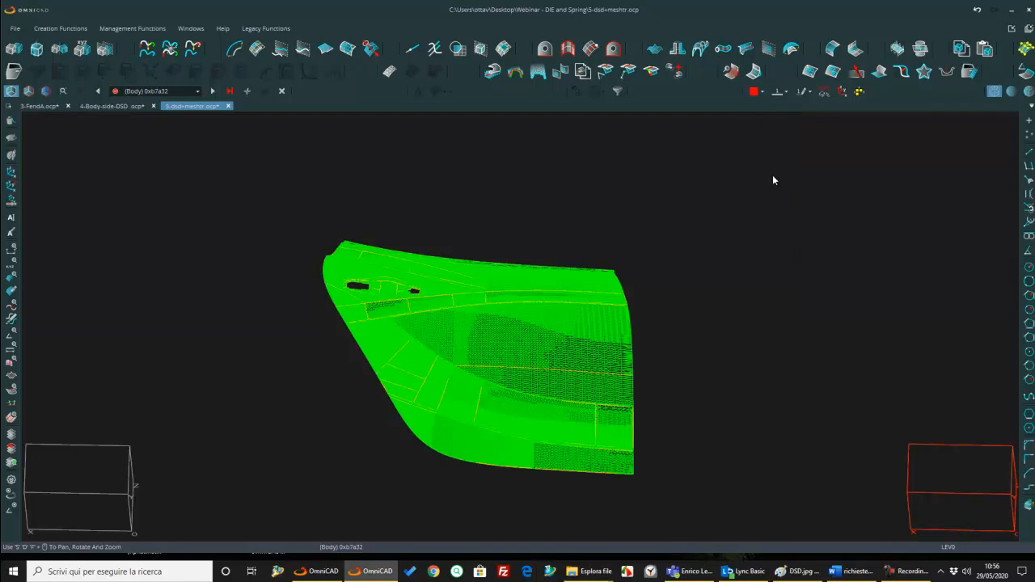
{"action": "left_click", "coordinate": [24, 28]}
{"action": "left_click", "coordinate": [29, 114]}
{"action": "left_click", "coordinate": [299, 113]}
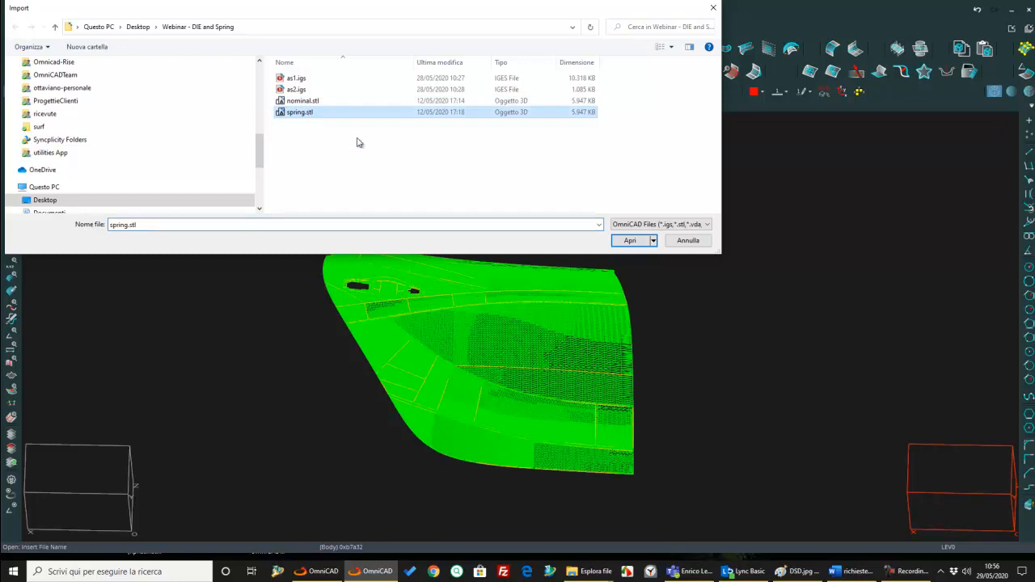
{"action": "left_click", "coordinate": [630, 240]}
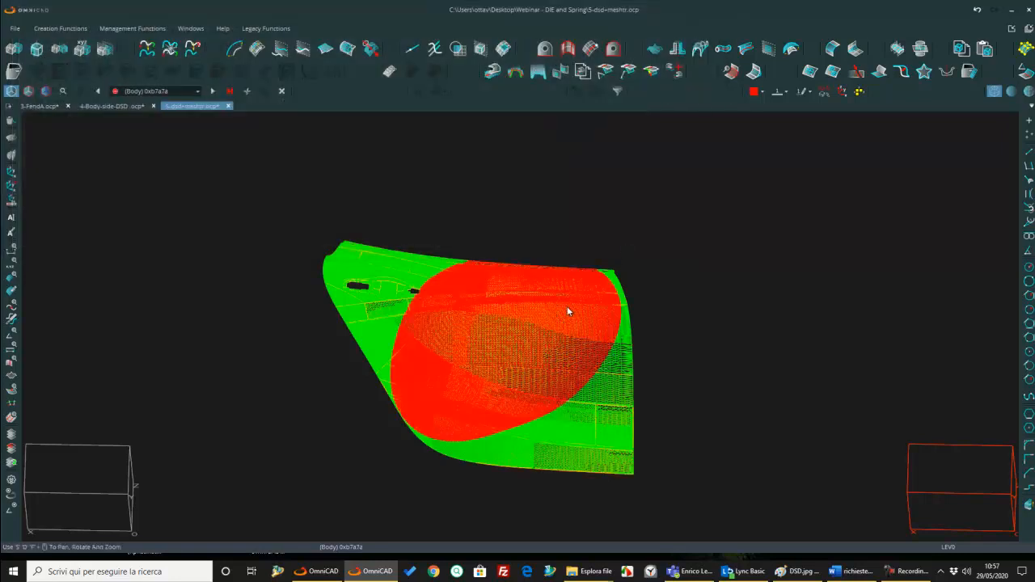
Step: Examine the offset between the green nominal mesh and the red spring mesh along the door panel's edges
{"action": "scroll", "coordinate": [634, 284], "scroll_direction": "up", "scroll_amount": 6}
{"action": "middle_click_drag", "start_coordinate": [599, 280], "coordinate": [599, 328]}
{"action": "scroll", "coordinate": [646, 270], "scroll_direction": "up", "scroll_amount": 5}
{"action": "scroll", "coordinate": [654, 221], "scroll_direction": "up", "scroll_amount": 8}
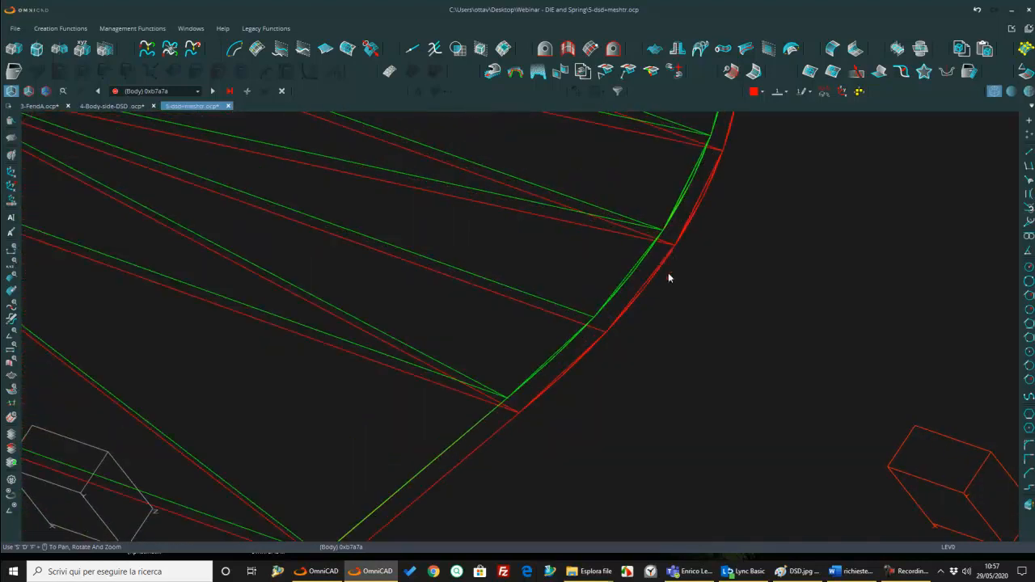
{"action": "scroll", "coordinate": [668, 260], "scroll_direction": "down", "scroll_amount": 10}
{"action": "scroll", "coordinate": [655, 256], "scroll_direction": "up", "scroll_amount": 6}
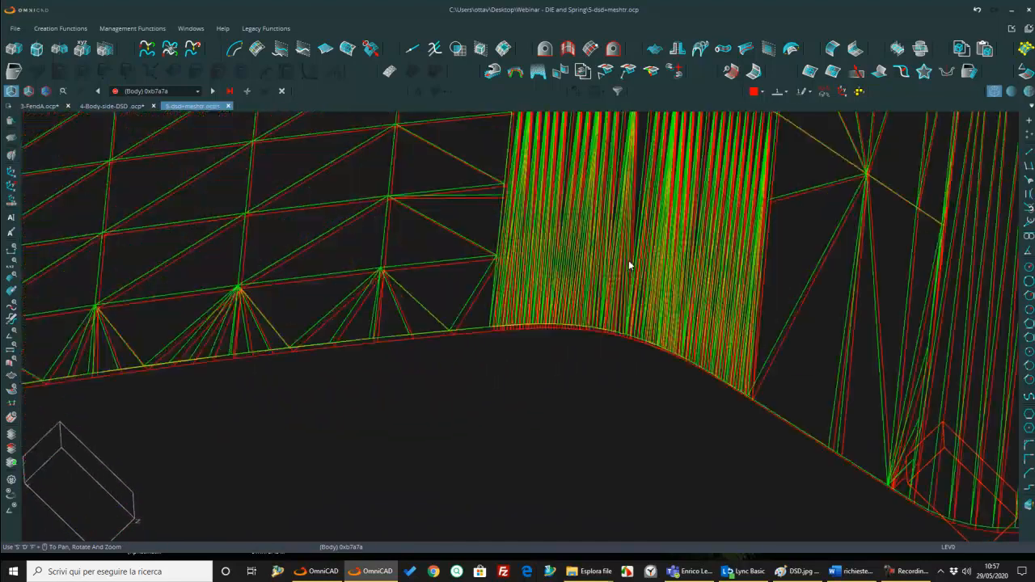
{"action": "scroll", "coordinate": [296, 282], "scroll_direction": "down", "scroll_amount": 8}
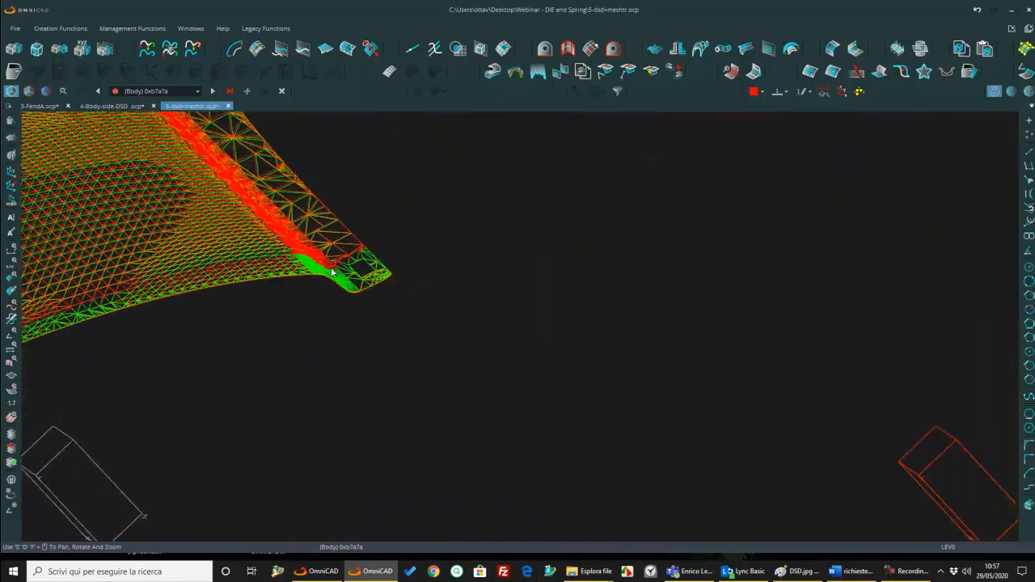
{"action": "scroll", "coordinate": [304, 271], "scroll_direction": "up", "scroll_amount": 3}
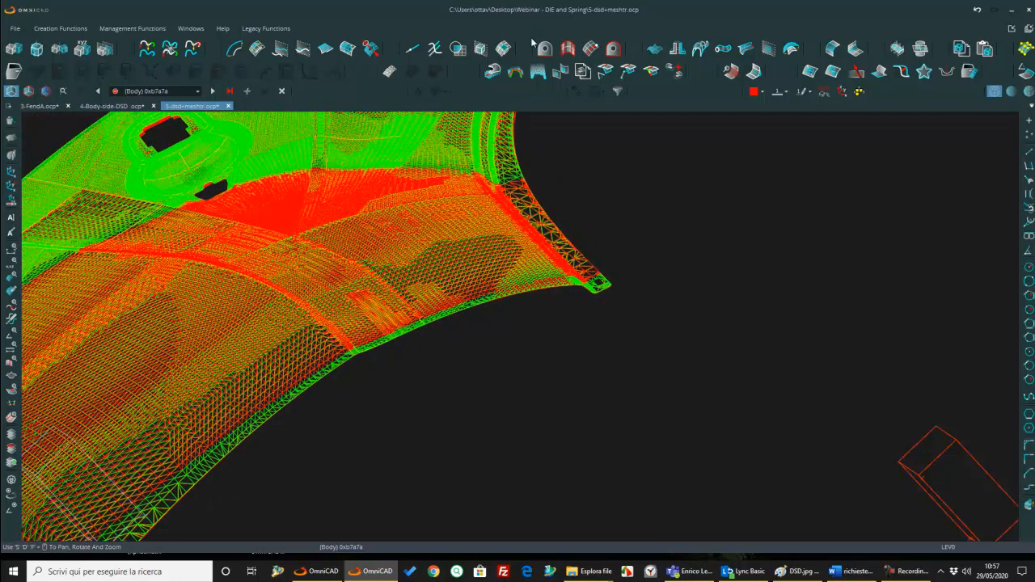
Step: Set up a Mesh Transformer with the green nominal mesh as start mesh and the red spring mesh as end mesh
{"action": "left_click", "coordinate": [514, 71]}
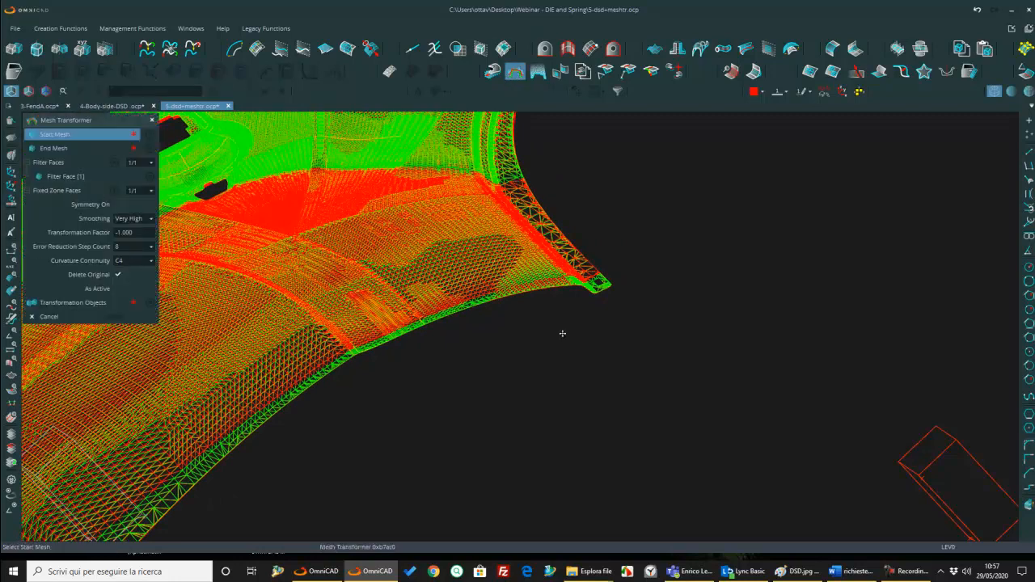
{"action": "scroll", "coordinate": [621, 301], "scroll_direction": "up", "scroll_amount": 7}
{"action": "scroll", "coordinate": [415, 366], "scroll_direction": "down", "scroll_amount": 6}
{"action": "scroll", "coordinate": [411, 358], "scroll_direction": "up", "scroll_amount": 8}
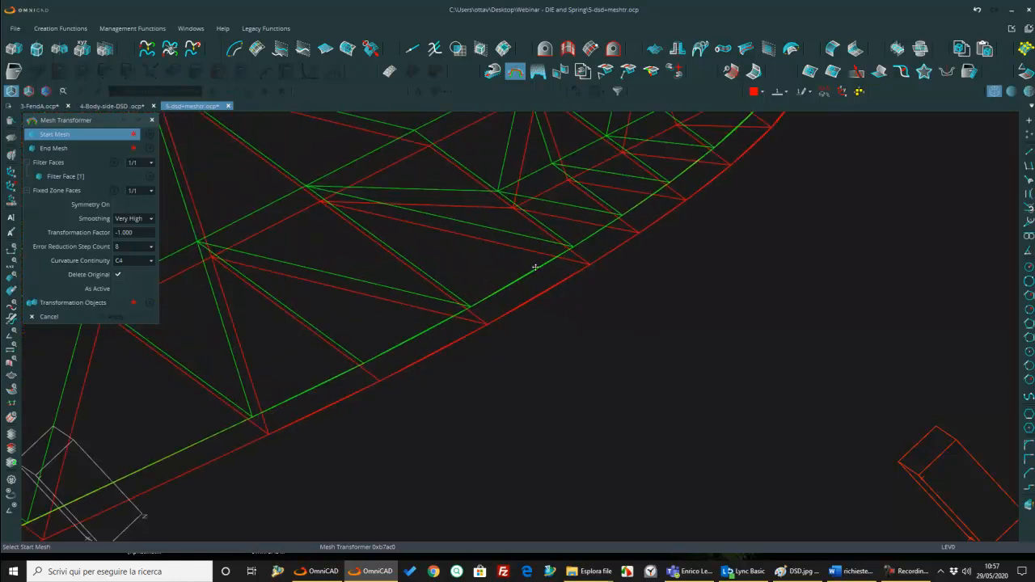
{"action": "left_click", "coordinate": [532, 272]}
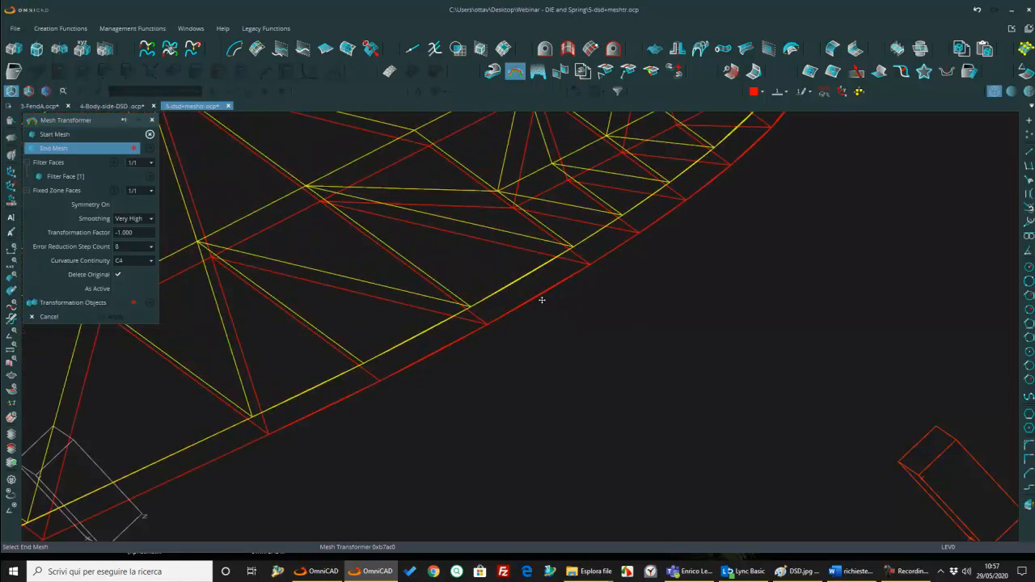
{"action": "left_click", "coordinate": [539, 300]}
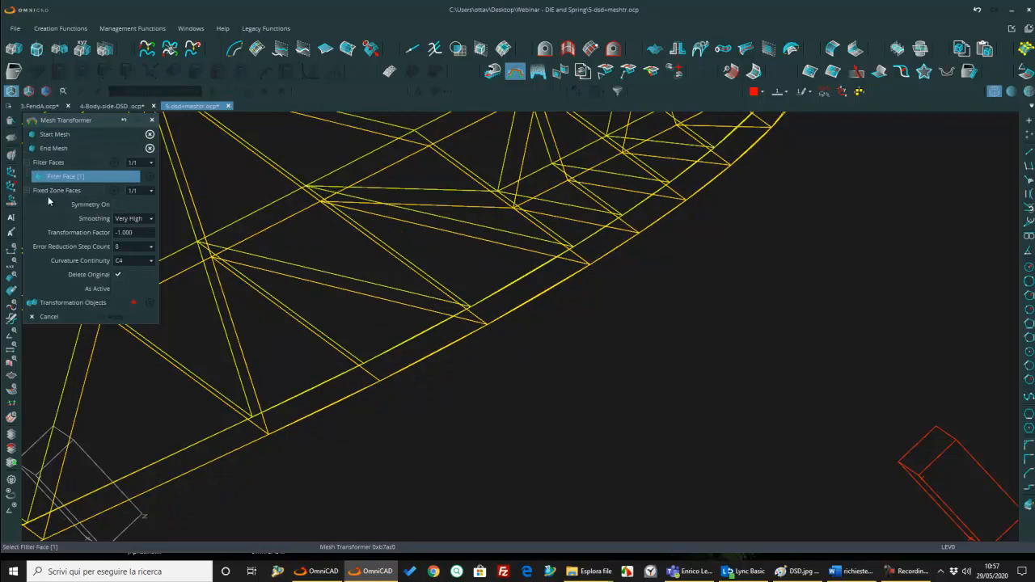
Step: Select all door panel surfaces as the transformation objects
{"action": "left_click", "coordinate": [59, 304]}
{"action": "scroll", "coordinate": [712, 319], "scroll_direction": "down", "scroll_amount": 15}
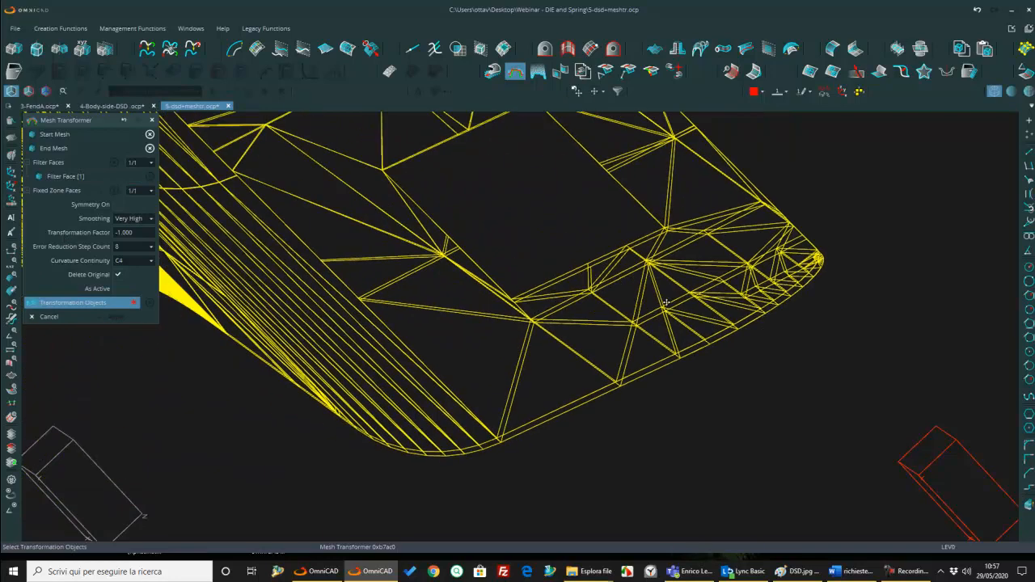
{"action": "middle_click_drag", "start_coordinate": [717, 266], "coordinate": [703, 241]}
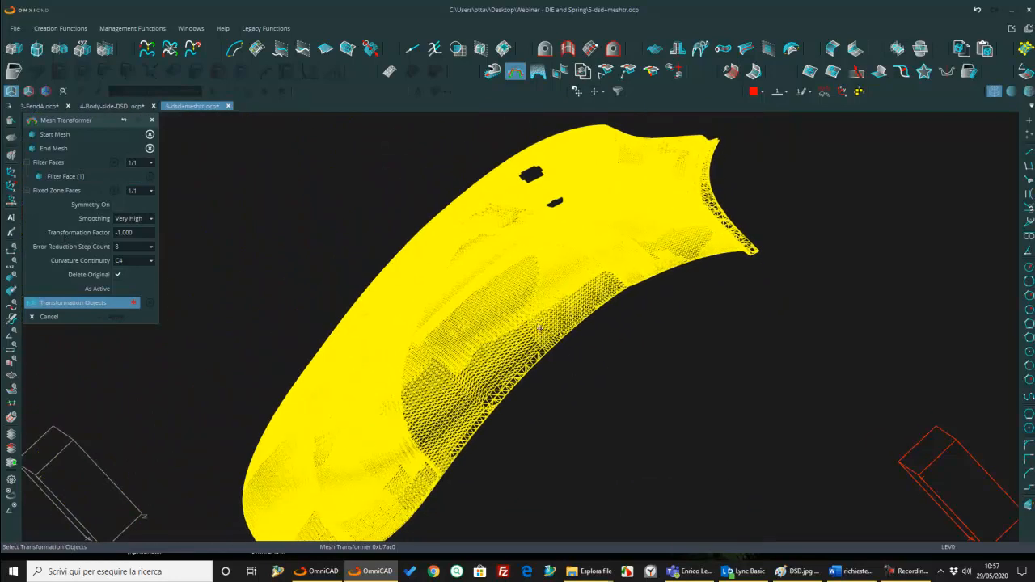
{"action": "scroll", "coordinate": [540, 316], "scroll_direction": "down", "scroll_amount": 3}
{"action": "right_click", "coordinate": [470, 287]}
{"action": "left_click", "coordinate": [458, 278]}
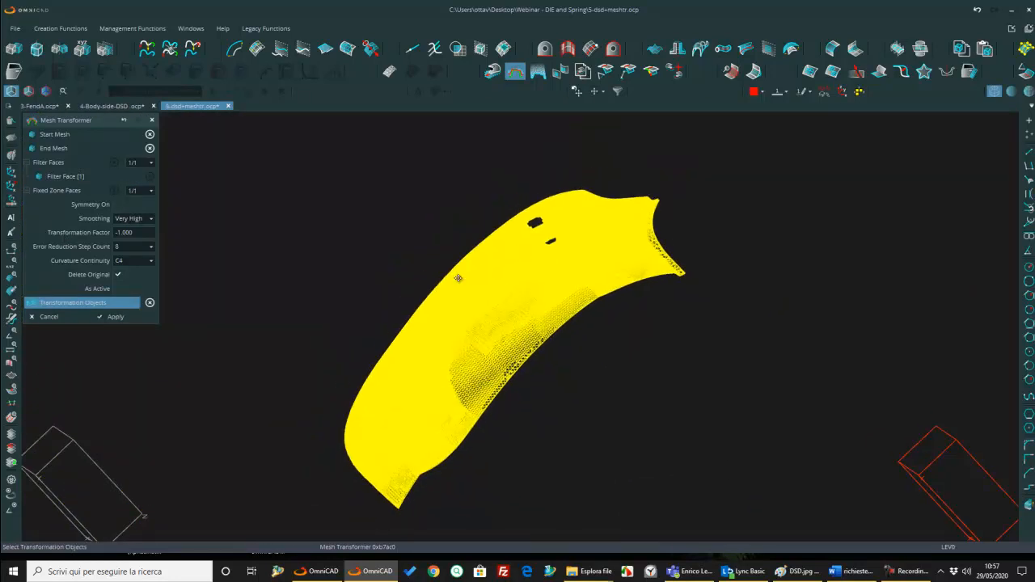
Step: Apply the Mesh Transformer to the door panel with a transformation factor of -1.000, Very High smoothing and C4 curvature continuity
{"action": "left_click", "coordinate": [117, 232]}
{"action": "type", "text": "-"}
{"action": "scroll", "coordinate": [688, 271], "scroll_direction": "up", "scroll_amount": 3}
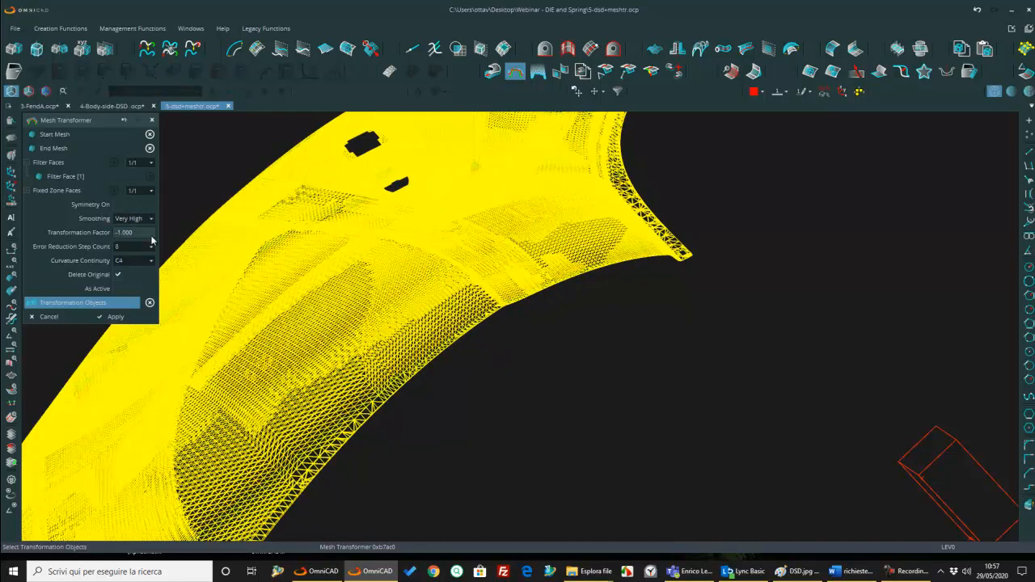
{"action": "scroll", "coordinate": [712, 266], "scroll_direction": "up", "scroll_amount": 5}
{"action": "scroll", "coordinate": [645, 263], "scroll_direction": "up", "scroll_amount": 2}
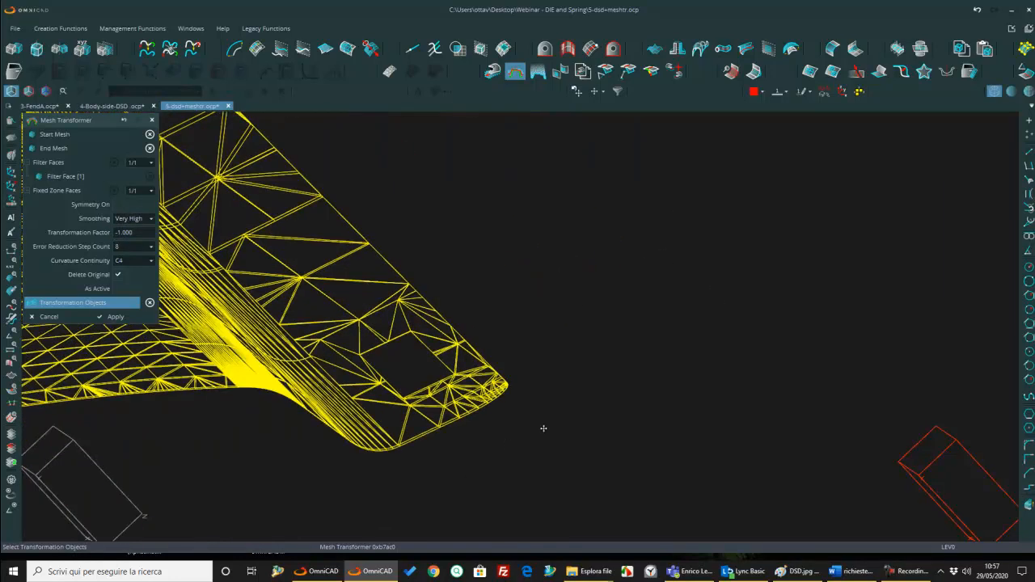
{"action": "middle_click_drag", "start_coordinate": [494, 403], "coordinate": [509, 437]}
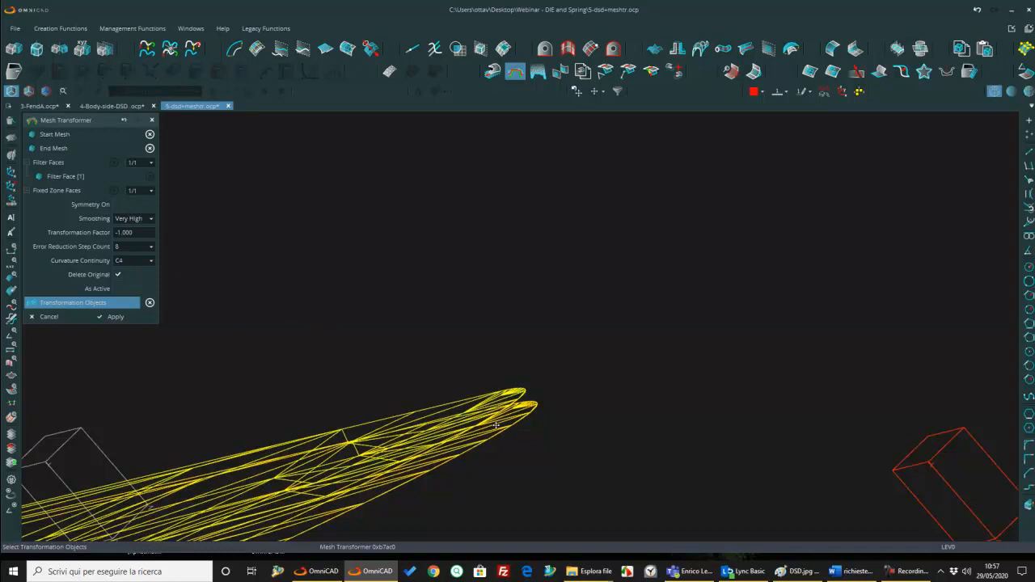
{"action": "scroll", "coordinate": [572, 299], "scroll_direction": "down", "scroll_amount": 7}
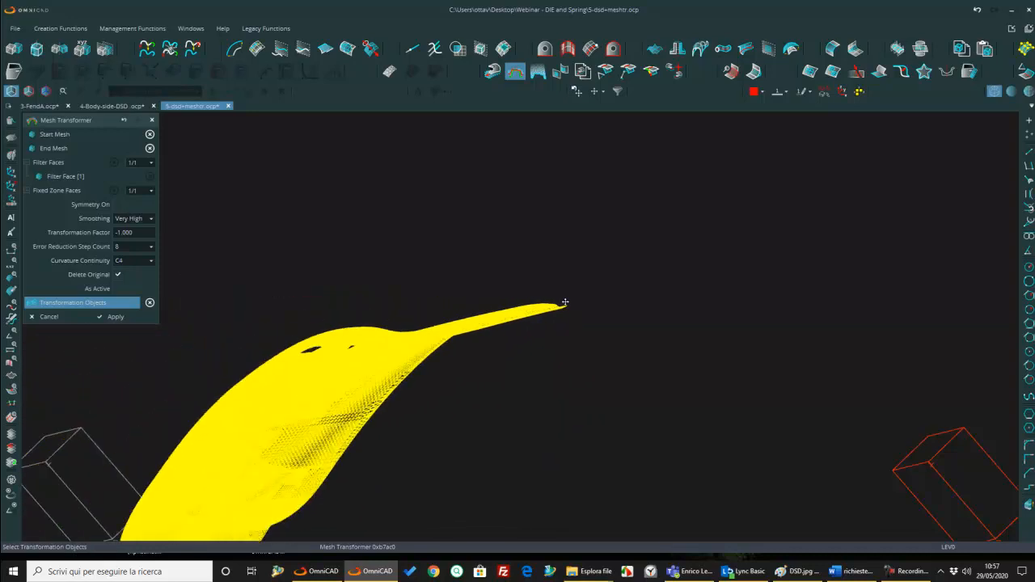
{"action": "middle_click_drag", "start_coordinate": [387, 370], "coordinate": [494, 321]}
{"action": "scroll", "coordinate": [503, 346], "scroll_direction": "down", "scroll_amount": 4}
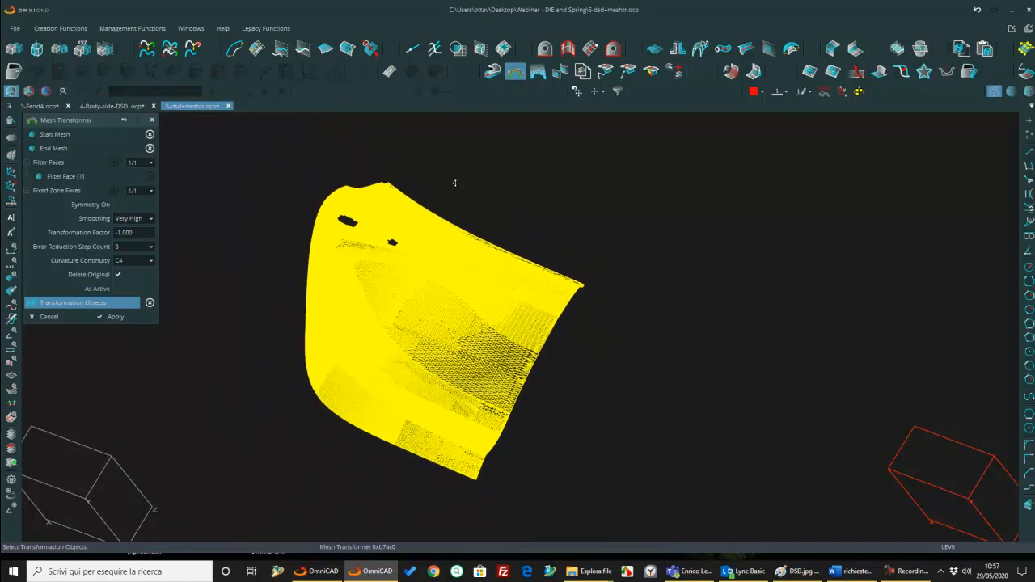
{"action": "left_click", "coordinate": [115, 317]}
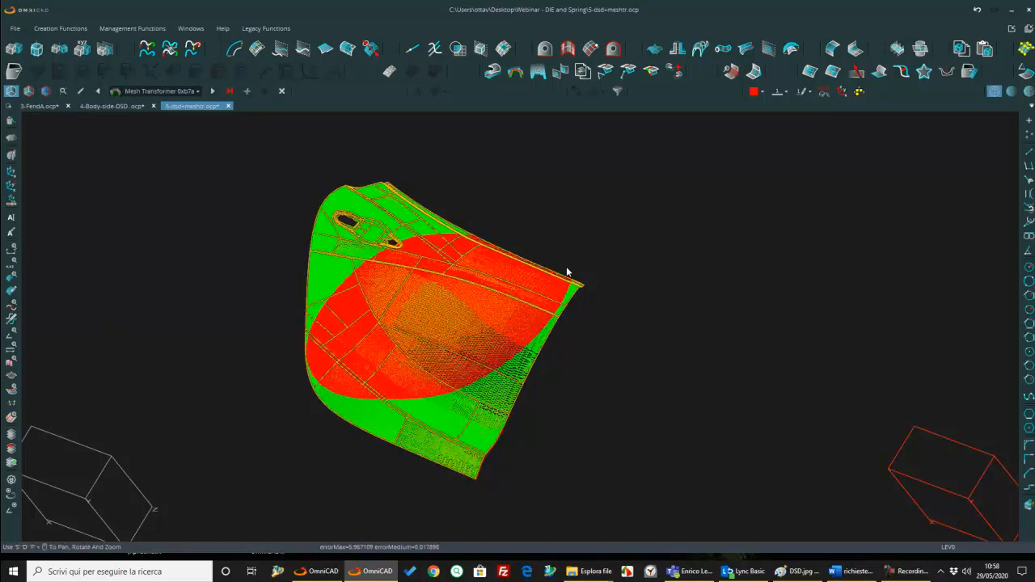
Step: Examine the compensated door surfaces against the green nominal and red spring meshes at the panel's corner
{"action": "scroll", "coordinate": [552, 305], "scroll_direction": "up", "scroll_amount": 4}
{"action": "middle_click_drag", "start_coordinate": [638, 279], "coordinate": [510, 305]}
{"action": "scroll", "coordinate": [509, 304], "scroll_direction": "up", "scroll_amount": 5}
{"action": "middle_click_drag", "start_coordinate": [365, 296], "coordinate": [427, 300]}
{"action": "scroll", "coordinate": [427, 304], "scroll_direction": "up", "scroll_amount": 10}
{"action": "scroll", "coordinate": [554, 349], "scroll_direction": "up", "scroll_amount": 3}
{"action": "middle_click_drag", "start_coordinate": [565, 364], "coordinate": [398, 342]}
{"action": "scroll", "coordinate": [632, 280], "scroll_direction": "up", "scroll_amount": 2}
{"action": "middle_click_drag", "start_coordinate": [577, 239], "coordinate": [596, 248]}
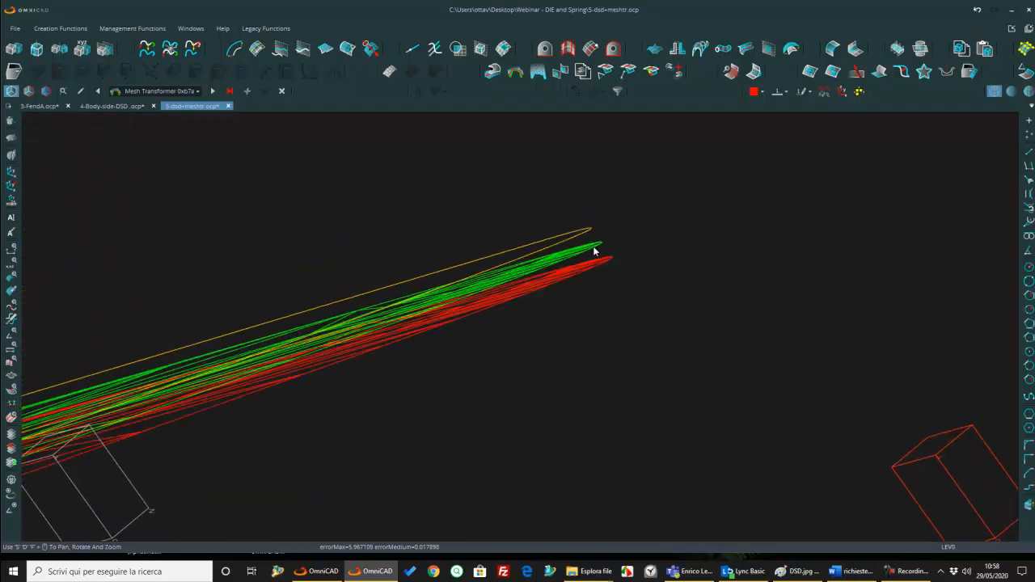
Step: Edit the Mesh Transformer feature to keep the original surfaces and create the result with the active attributes
{"action": "left_click", "coordinate": [82, 92]}
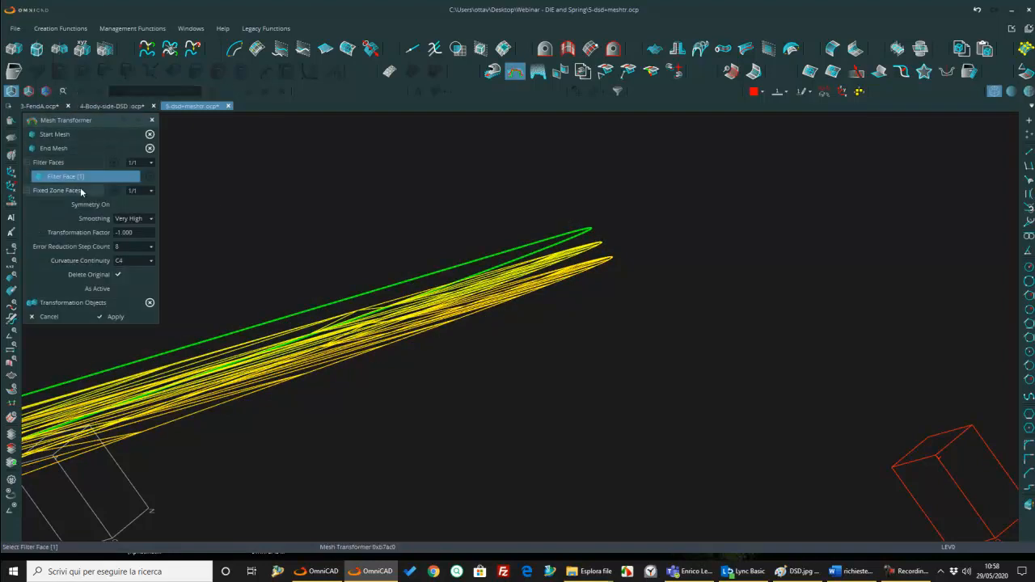
{"action": "left_click", "coordinate": [118, 275]}
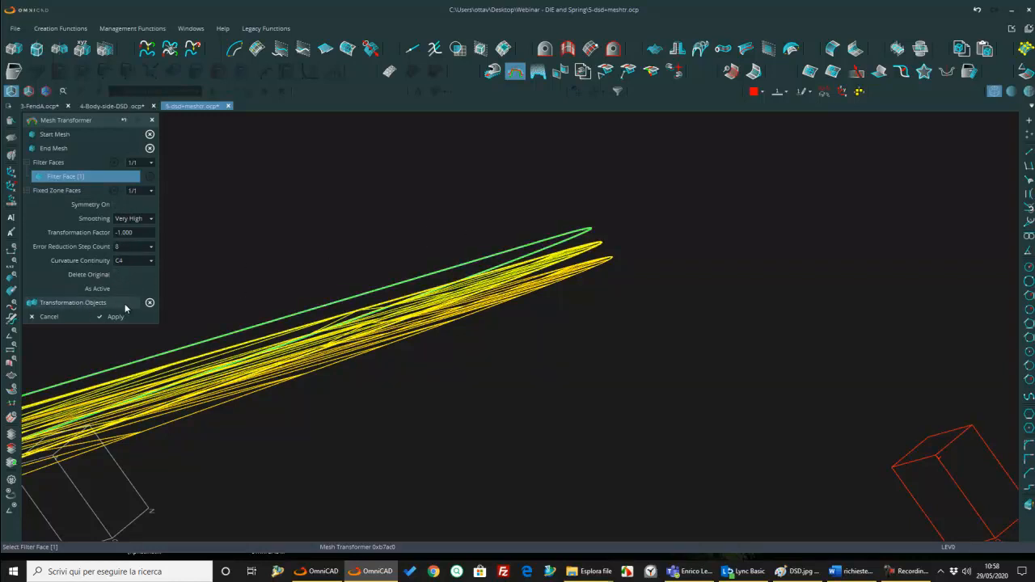
{"action": "left_click", "coordinate": [120, 288]}
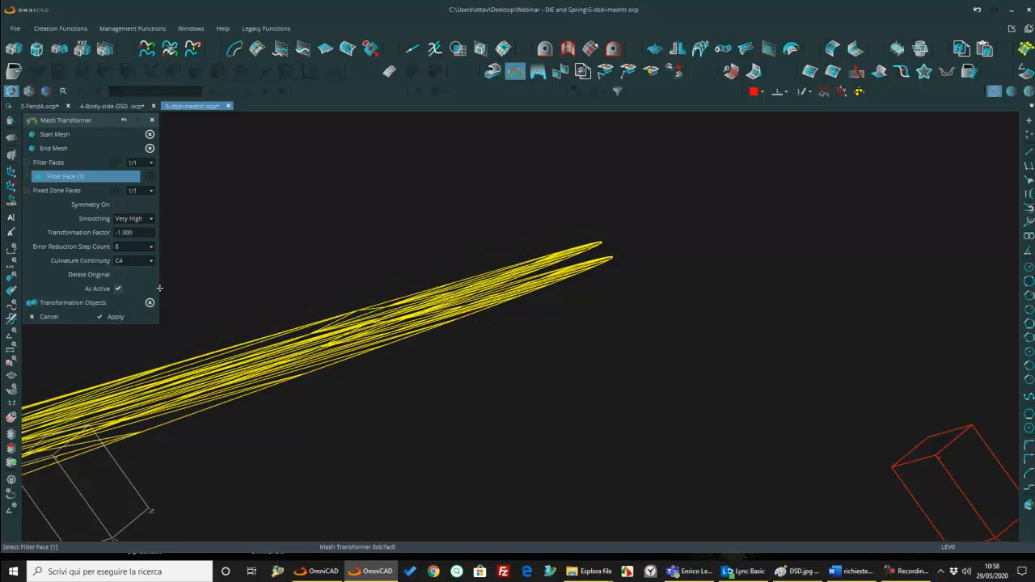
Step: Set the current color to orange Color 13 and apply the edited Mesh Transformer
{"action": "left_click", "coordinate": [755, 91]}
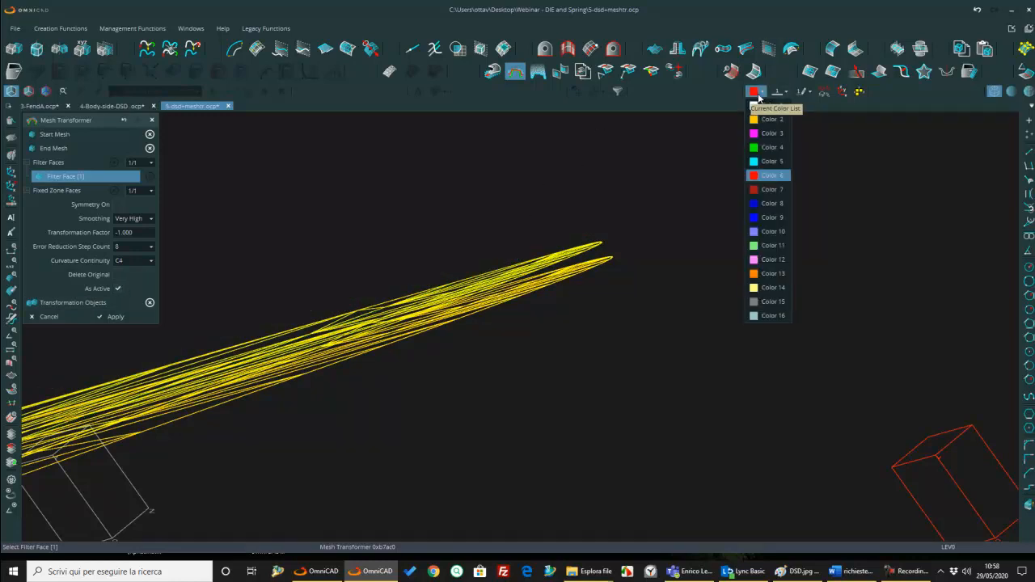
{"action": "left_click", "coordinate": [759, 273]}
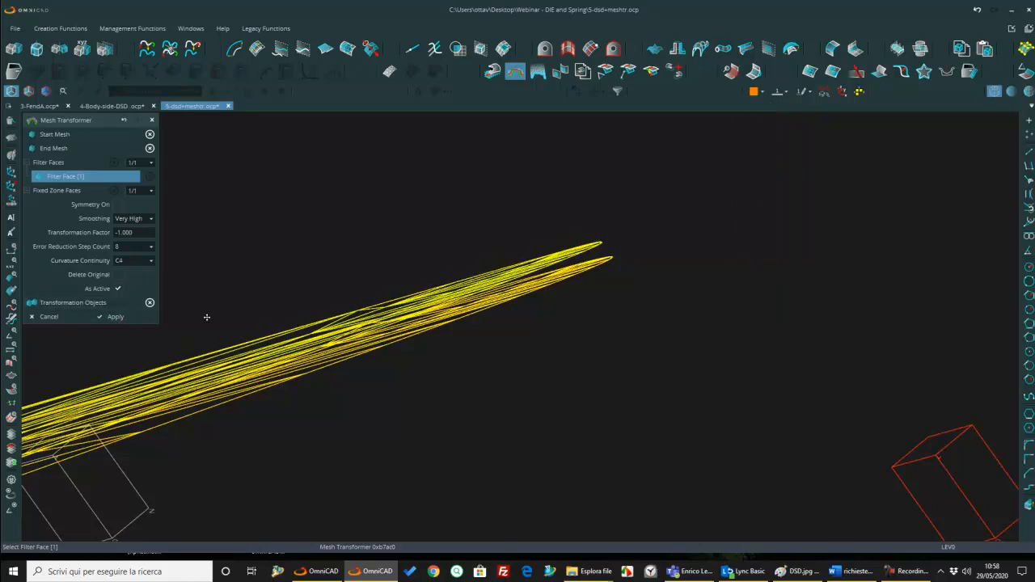
{"action": "left_click", "coordinate": [755, 92]}
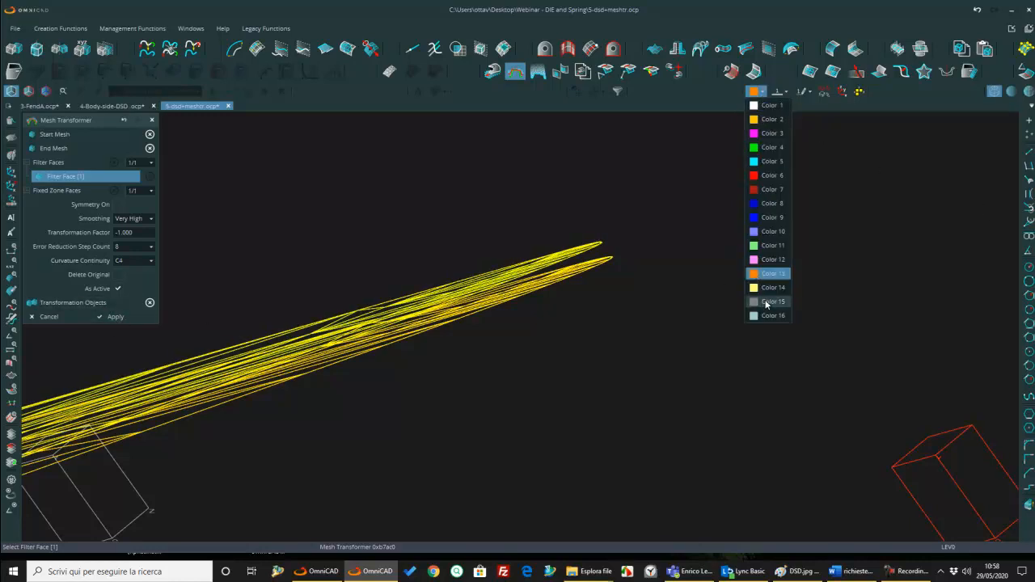
{"action": "left_click", "coordinate": [769, 247]}
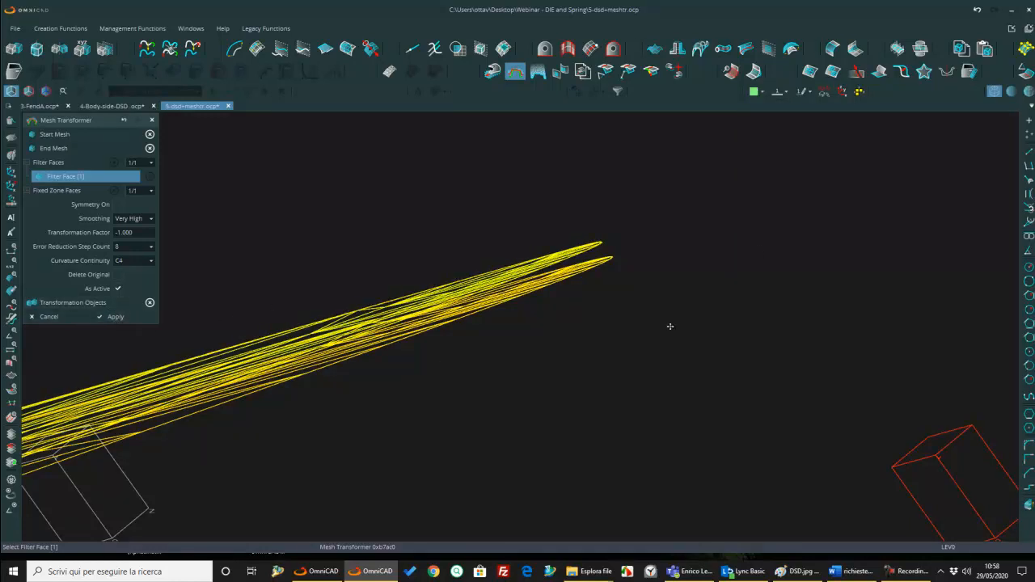
{"action": "left_click", "coordinate": [764, 96]}
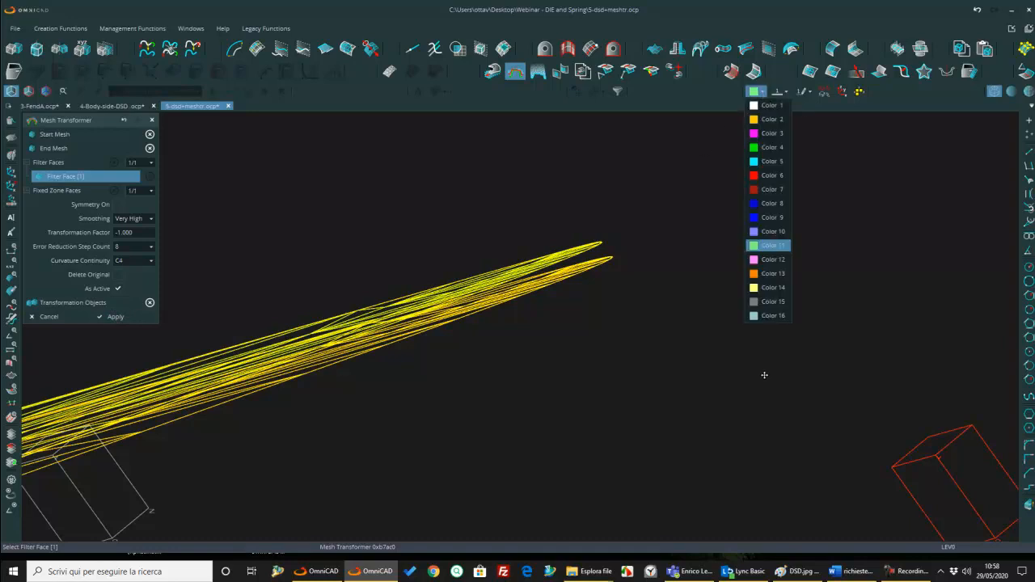
{"action": "left_click", "coordinate": [773, 275]}
{"action": "left_click", "coordinate": [126, 322]}
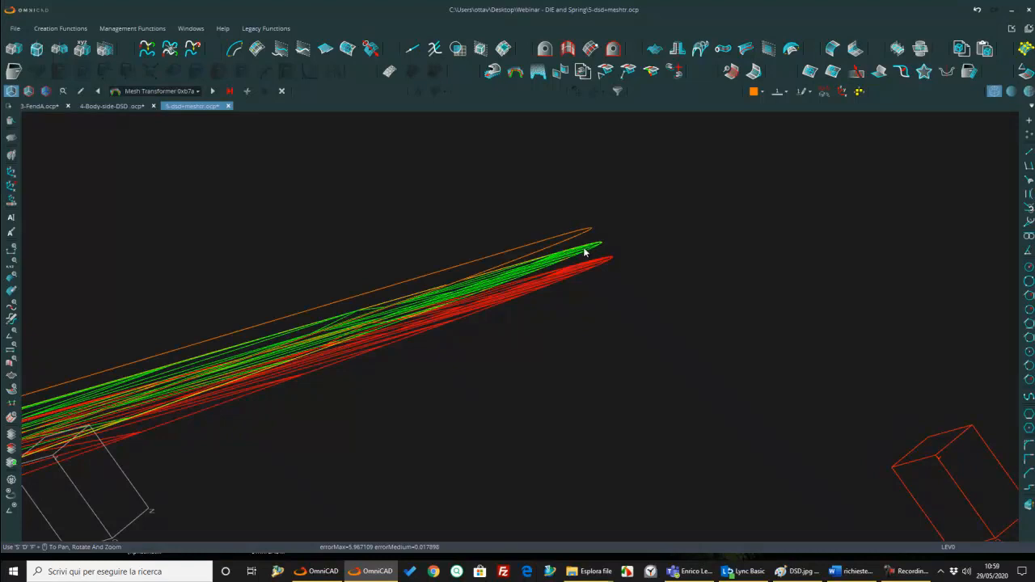
Step: Set up Move by Two Points for all door panel surfaces, with Delete Original on and As Active off
{"action": "mouse_move", "coordinate": [585, 247]}
{"action": "middle_mouse_down"}
{"action": "mouse_move", "coordinate": [576, 259]}
{"action": "mouse_move", "coordinate": [575, 248]}
{"action": "middle_mouse_up"}
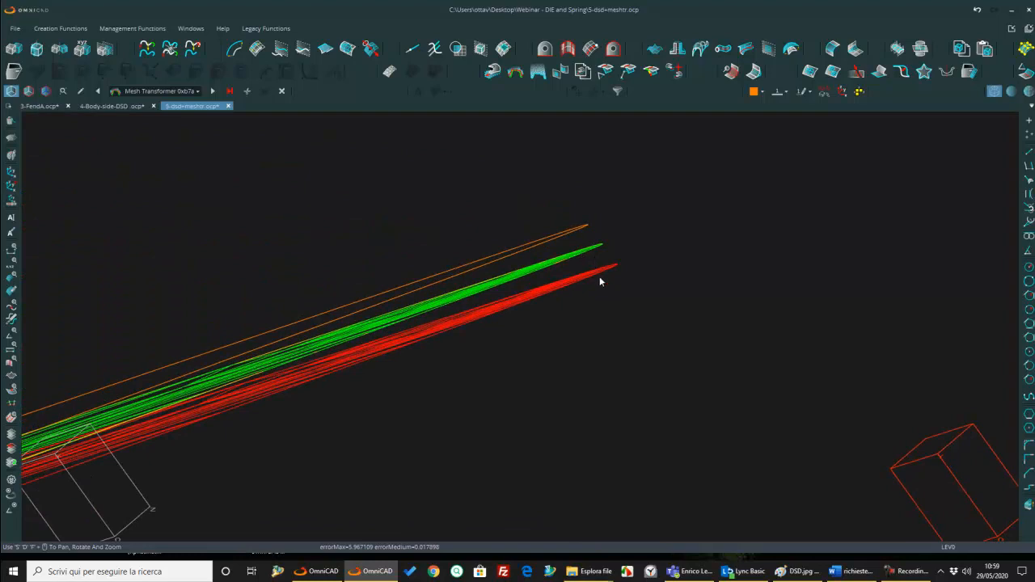
{"action": "scroll", "coordinate": [600, 282], "scroll_direction": "down", "scroll_amount": 10}
{"action": "middle_click_drag", "start_coordinate": [595, 268], "coordinate": [437, 303]}
{"action": "scroll", "coordinate": [436, 295], "scroll_direction": "down", "scroll_amount": 3}
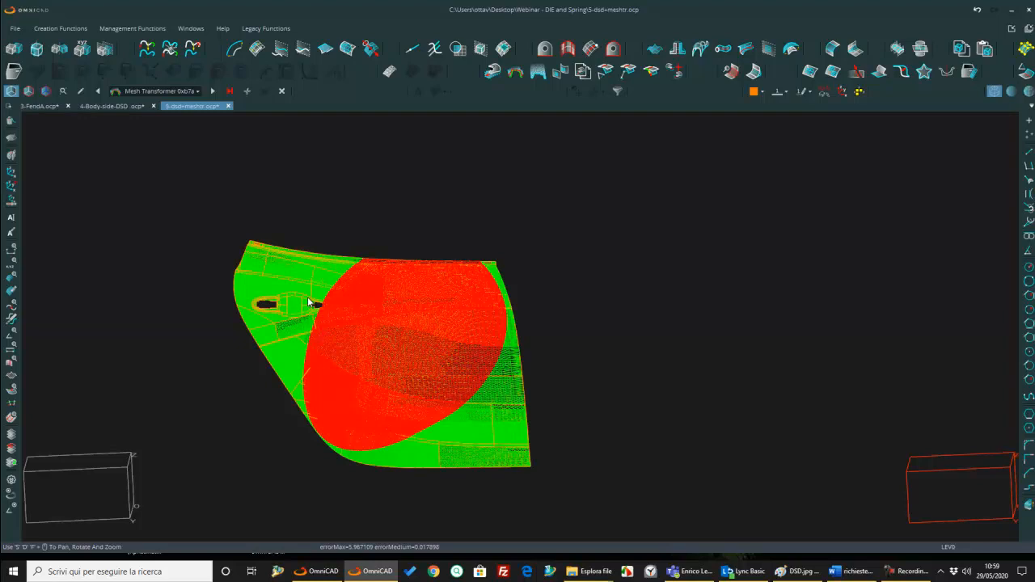
{"action": "left_click", "coordinate": [14, 50]}
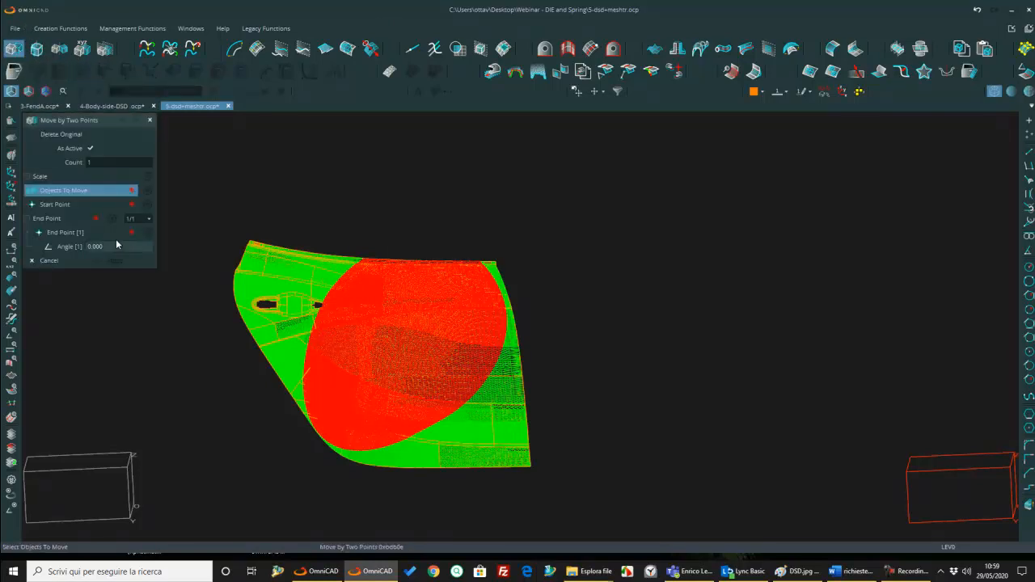
{"action": "right_click", "coordinate": [208, 173]}
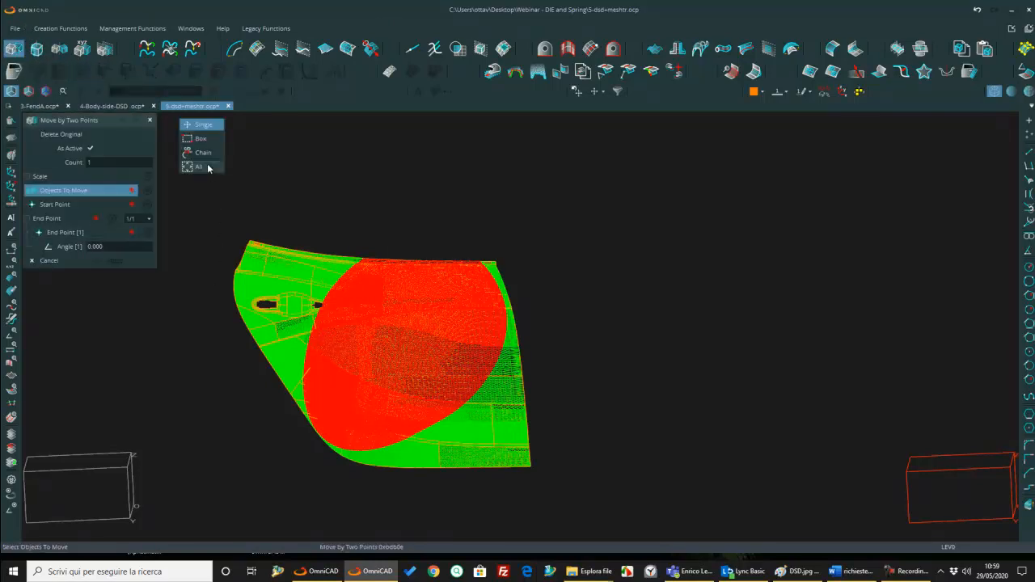
{"action": "left_click", "coordinate": [207, 164]}
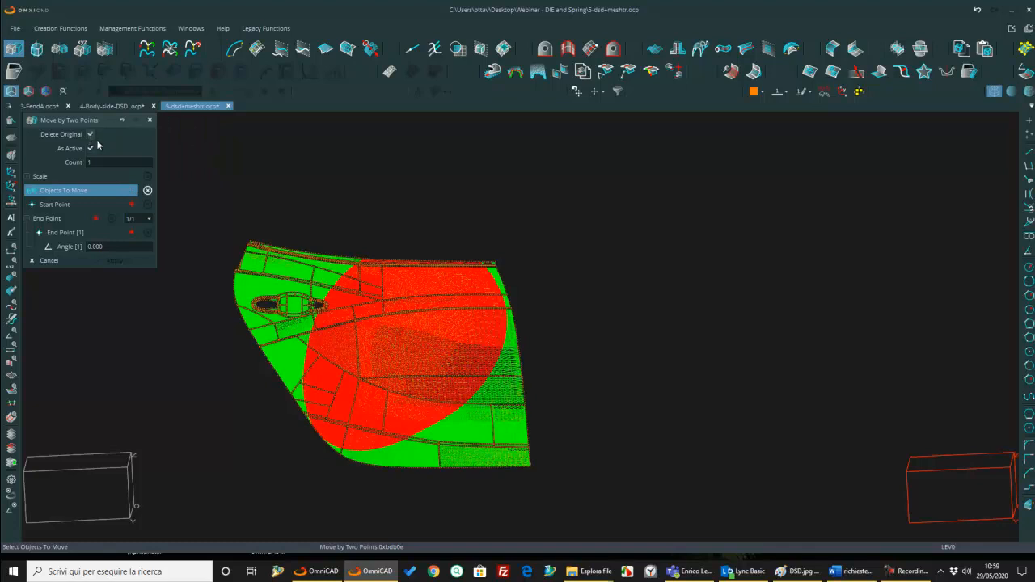
{"action": "middle_click", "coordinate": [465, 164]}
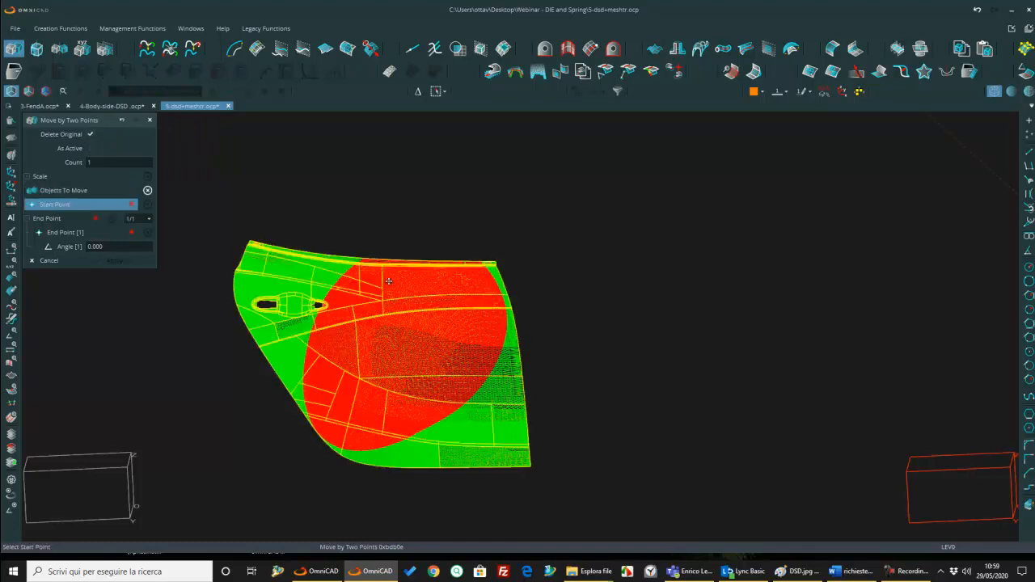
Step: Move the selected door surfaces sideways using two free screen points so they sit beside the green and red meshes
{"action": "right_click", "coordinate": [393, 247]}
{"action": "left_click", "coordinate": [390, 213]}
{"action": "right_click", "coordinate": [508, 186]}
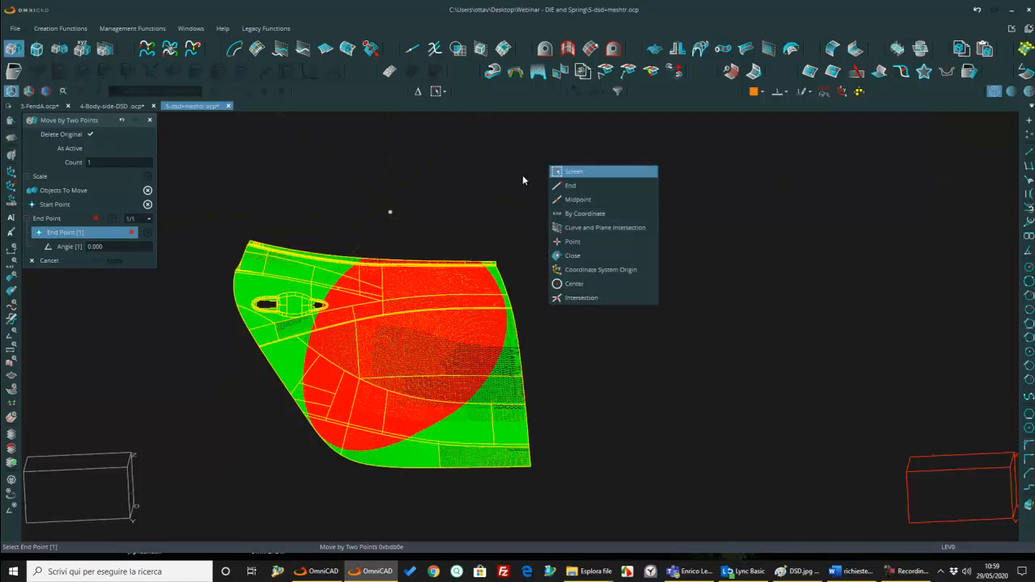
{"action": "left_click", "coordinate": [557, 175]}
{"action": "left_click", "coordinate": [687, 215]}
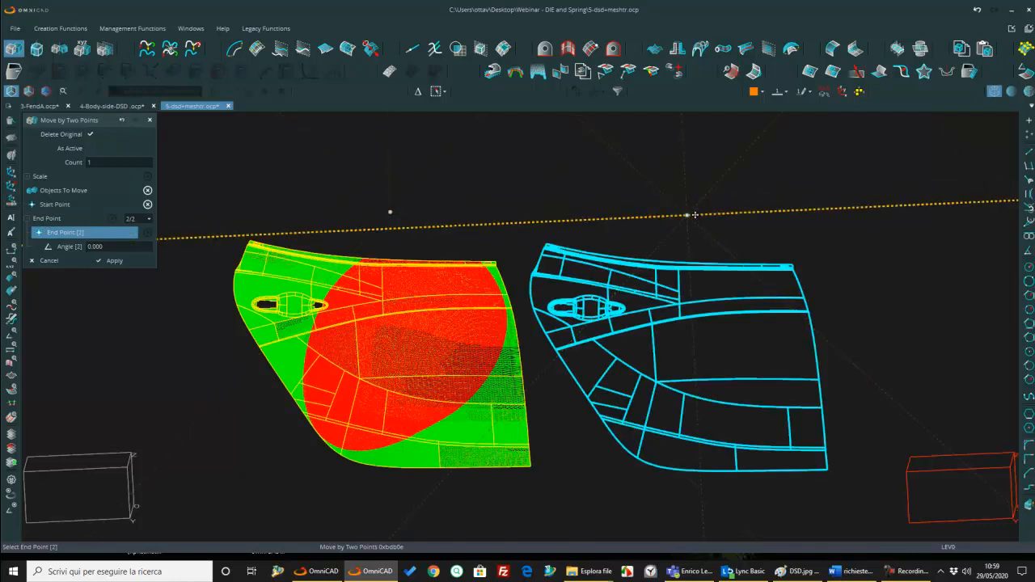
{"action": "left_click", "coordinate": [114, 261]}
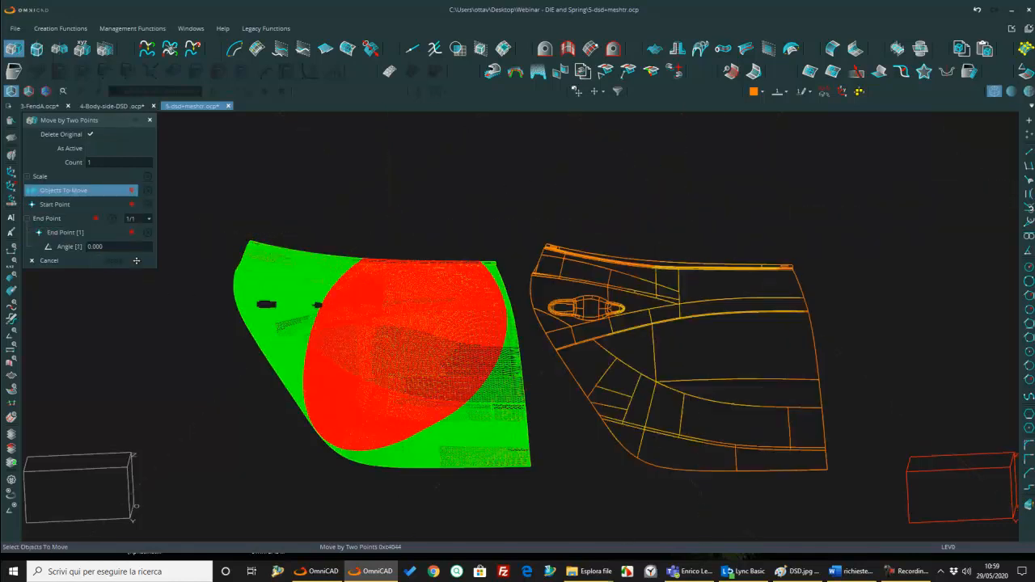
Step: Display the doors shaded and set up Surface Deviation Analysis with a Delta of 4
{"action": "left_click", "coordinate": [1028, 91]}
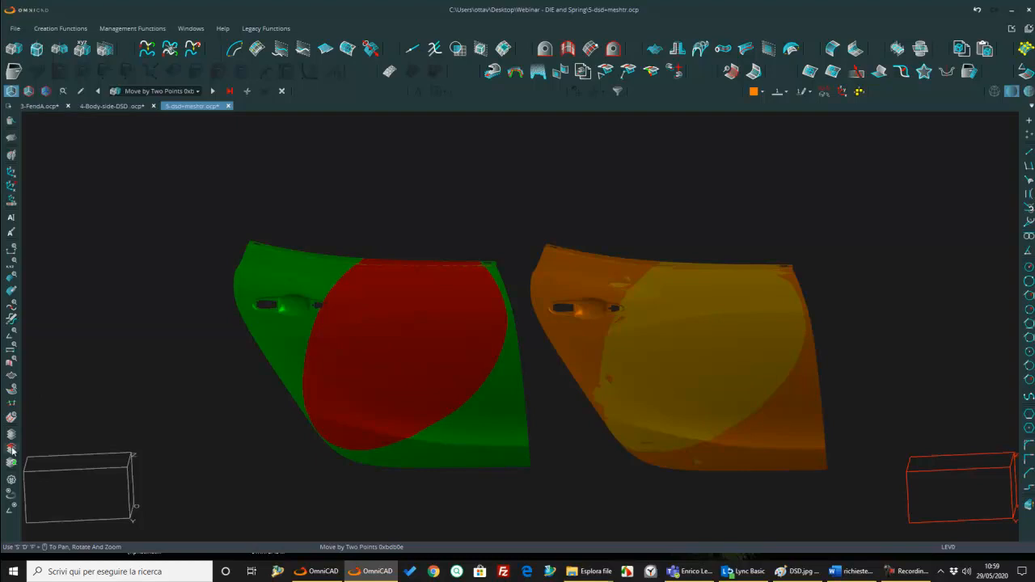
{"action": "left_click", "coordinate": [12, 405]}
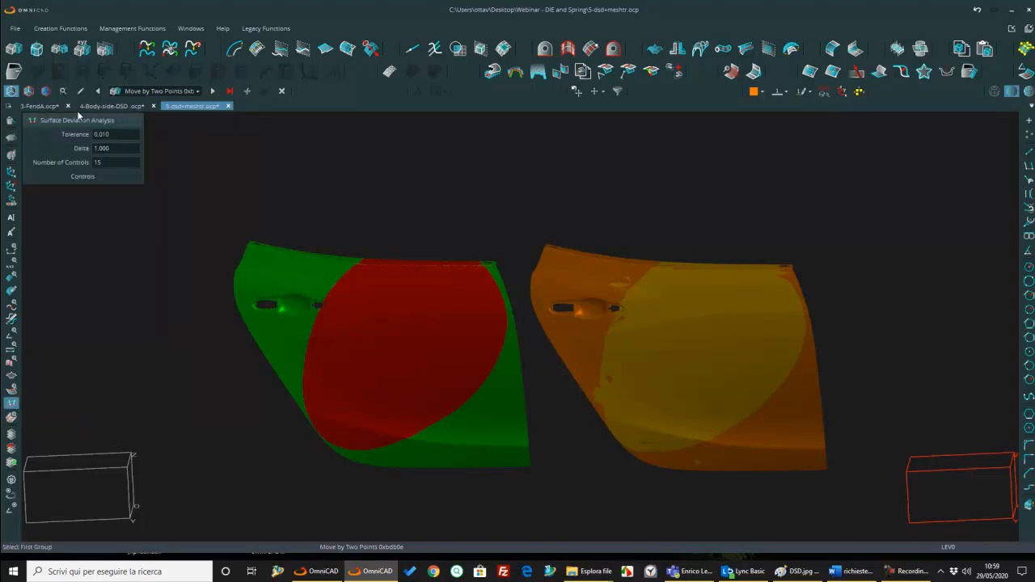
{"action": "left_click", "coordinate": [114, 148]}
{"action": "type", "text": "4"}
{"action": "key", "text": "Return"}
{"action": "left_click", "coordinate": [87, 177]}
Step: Run the deviation analysis with the green mesh and yellow surfaces as first group, the red mesh and orange surfaces as second group
{"action": "left_click", "coordinate": [302, 275]}
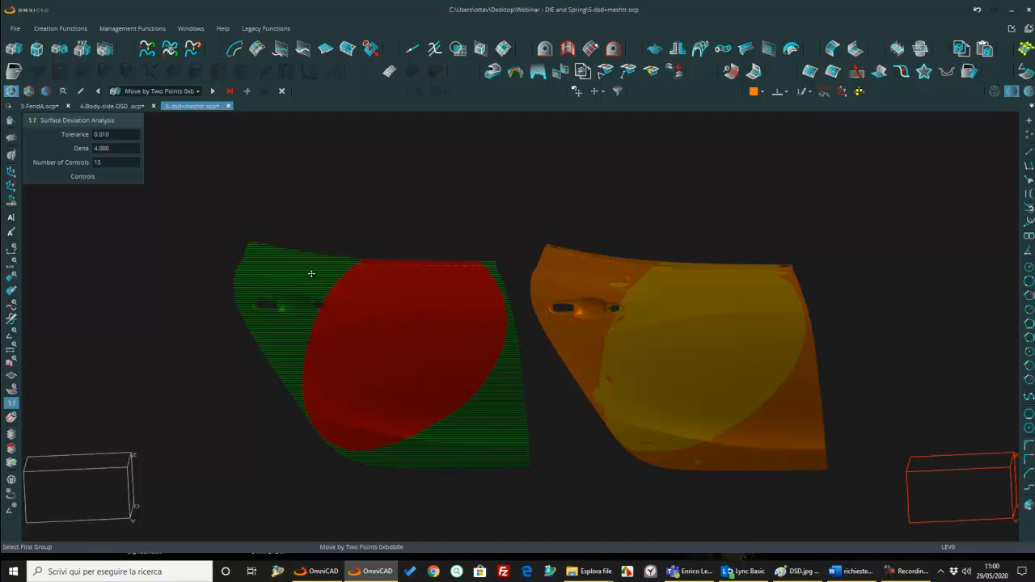
{"action": "left_click", "coordinate": [677, 343]}
{"action": "middle_click", "coordinate": [681, 343]}
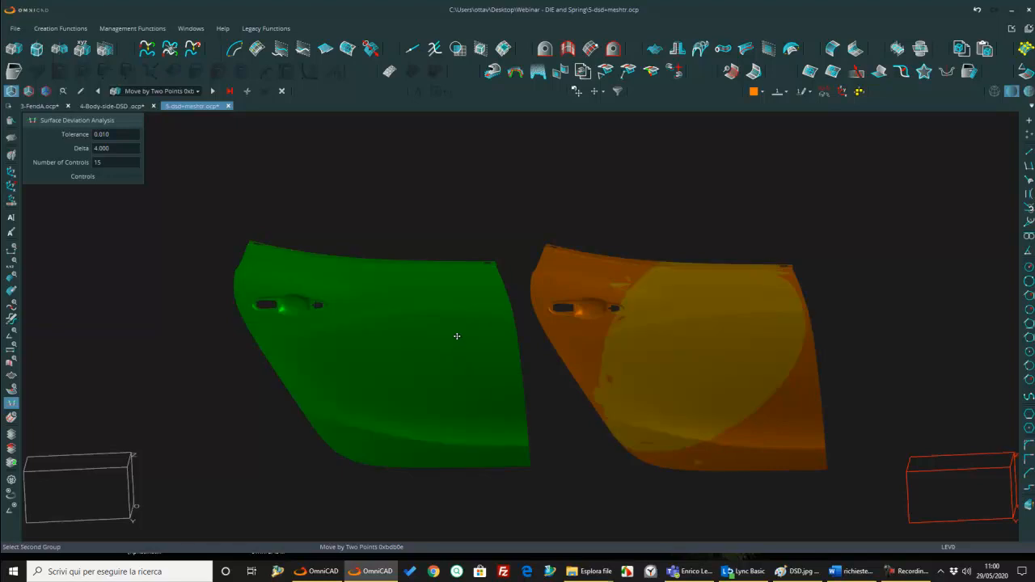
{"action": "left_click", "coordinate": [409, 346]}
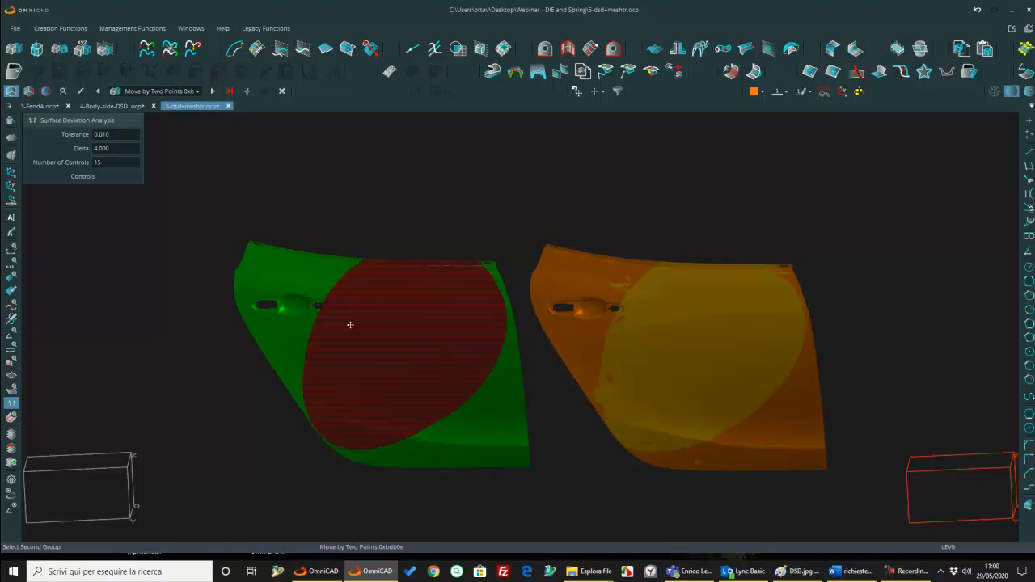
{"action": "left_click", "coordinate": [584, 343]}
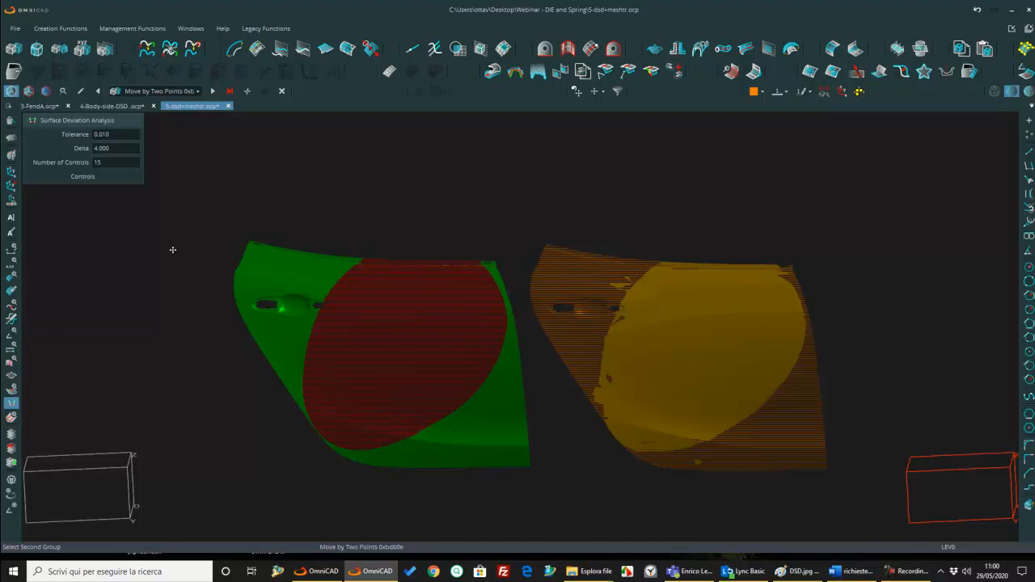
{"action": "right_click", "coordinate": [226, 258]}
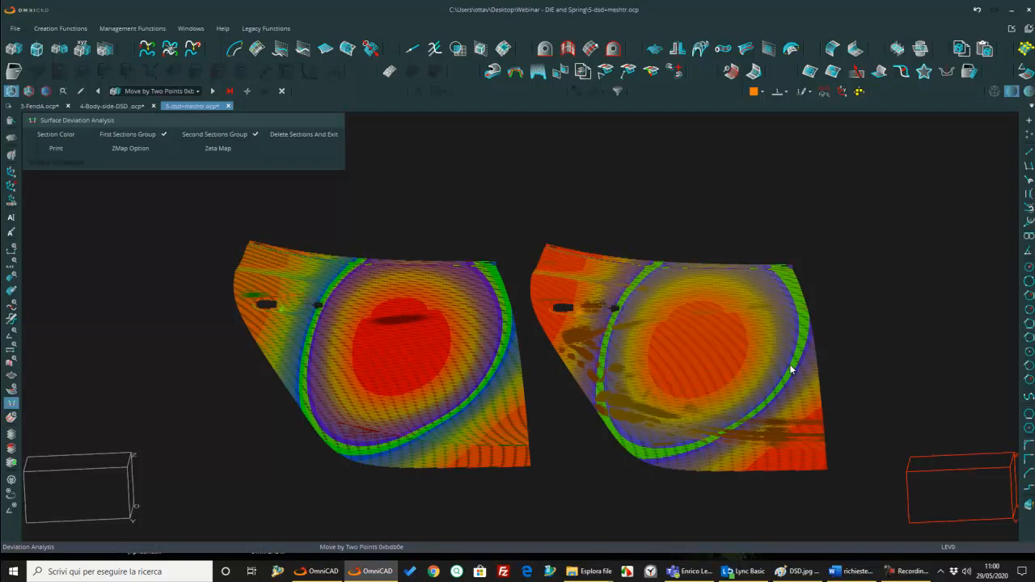
{"action": "key", "text": "Escape"}
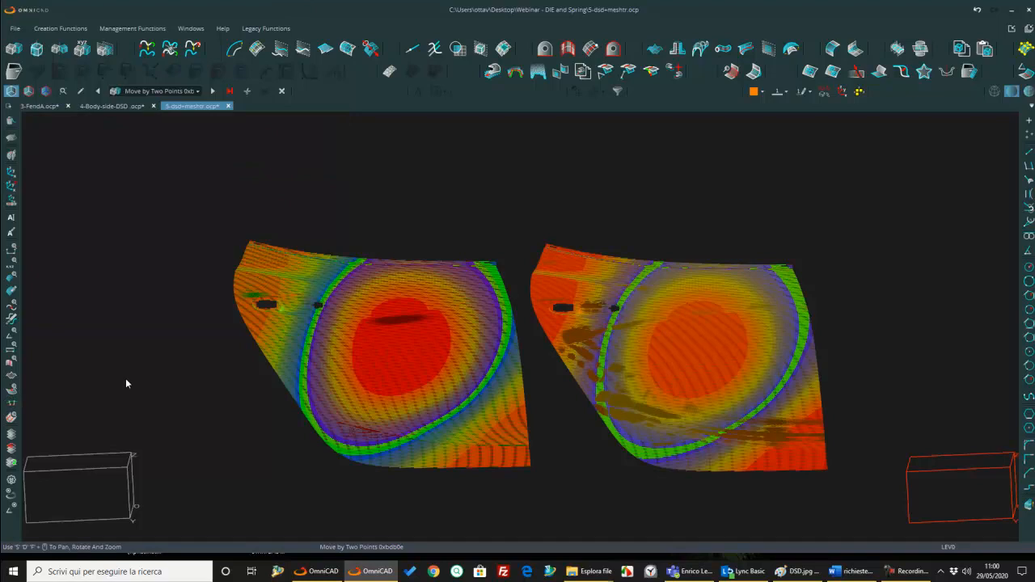
Step: Blank all door geometry and examine the deviation colour maps of both doors from several angles
{"action": "left_click", "coordinate": [10, 137]}
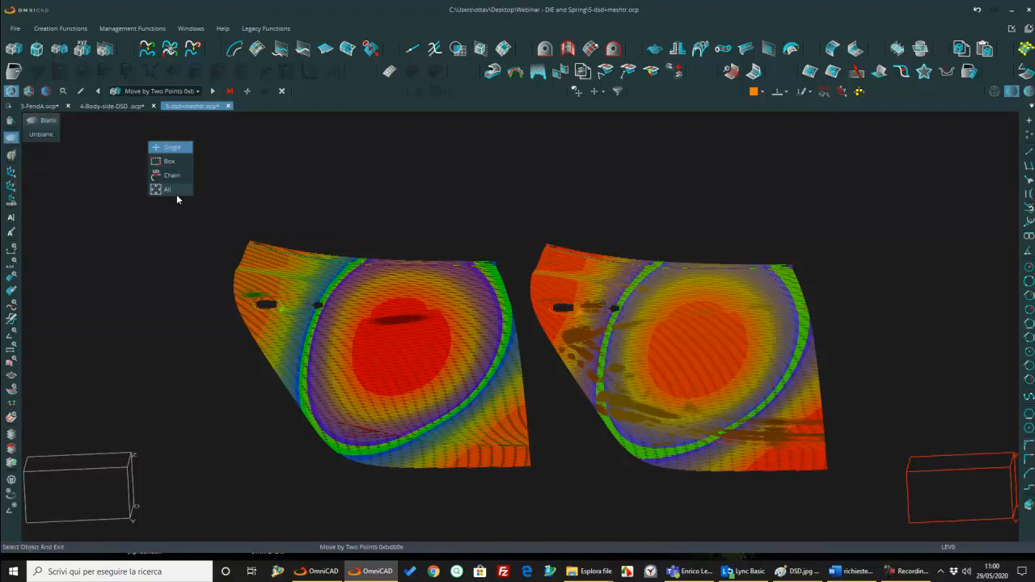
{"action": "left_click", "coordinate": [277, 284]}
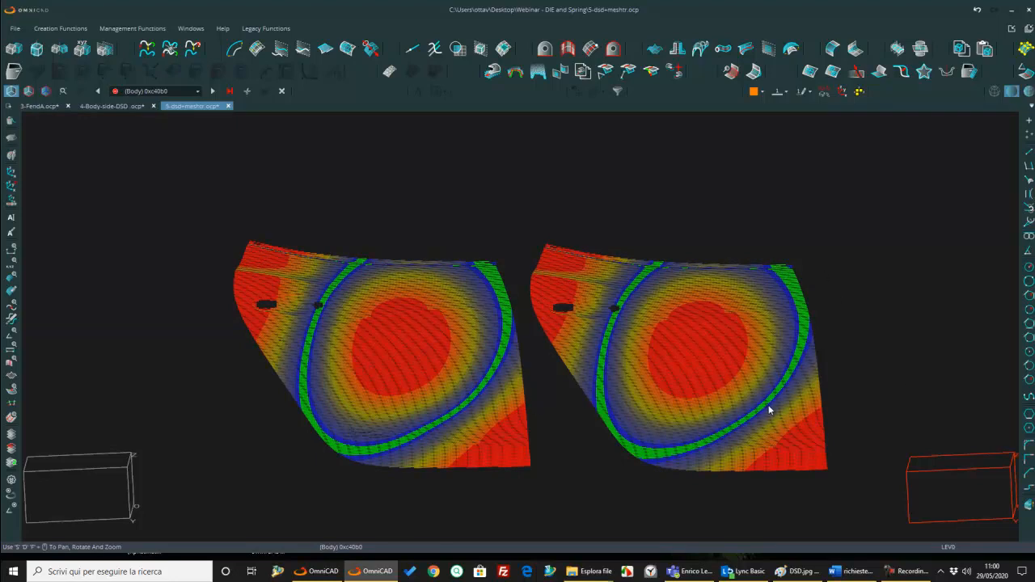
{"action": "middle_click_drag", "start_coordinate": [698, 381], "coordinate": [591, 297]}
{"action": "middle_click_drag", "start_coordinate": [835, 215], "coordinate": [846, 205]}
{"action": "scroll", "coordinate": [846, 205], "scroll_direction": "up", "scroll_amount": 5}
{"action": "scroll", "coordinate": [846, 206], "scroll_direction": "down", "scroll_amount": 3}
{"action": "middle_click_drag", "start_coordinate": [311, 501], "coordinate": [243, 500]}
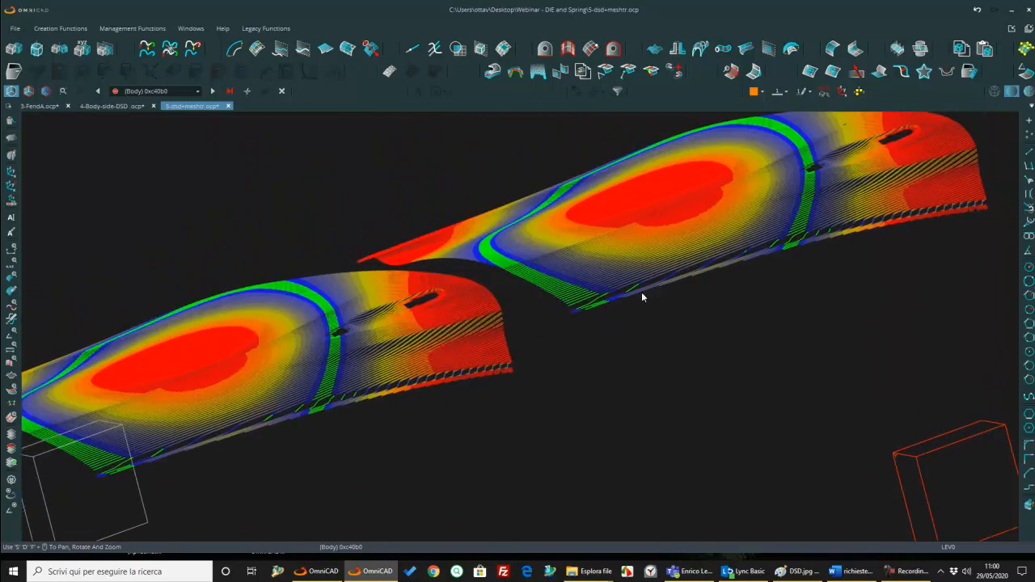
{"action": "middle_click_drag", "start_coordinate": [466, 343], "coordinate": [406, 353]}
{"action": "scroll", "coordinate": [512, 325], "scroll_direction": "down", "scroll_amount": 5}
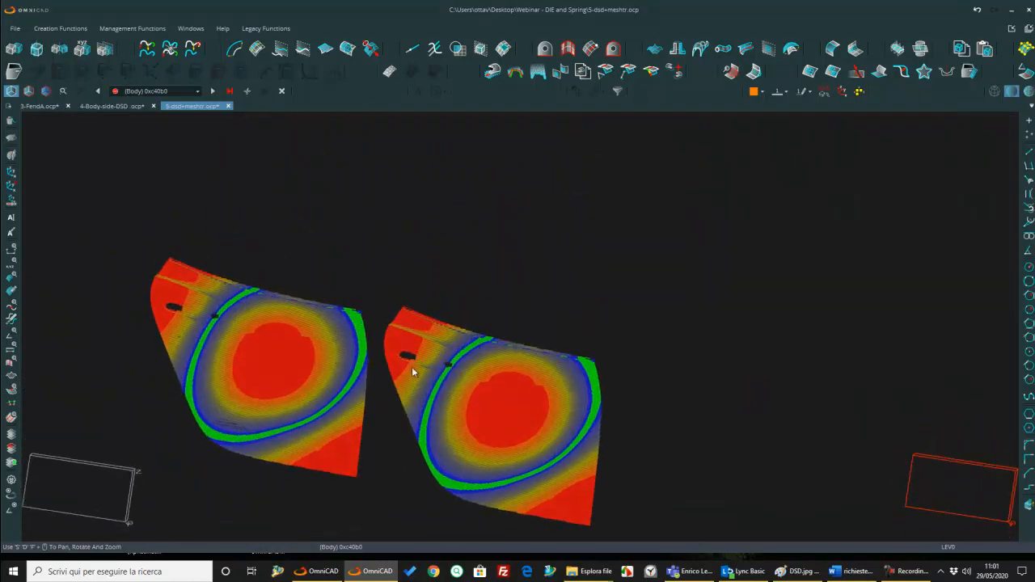
{"action": "scroll", "coordinate": [439, 370], "scroll_direction": "down", "scroll_amount": 3}
{"action": "middle_click_drag", "start_coordinate": [474, 347], "coordinate": [552, 334]}
Step: Undo the blanking and delete the Surface Deviation Analysis sections with all their calculations
{"action": "left_click", "coordinate": [977, 10]}
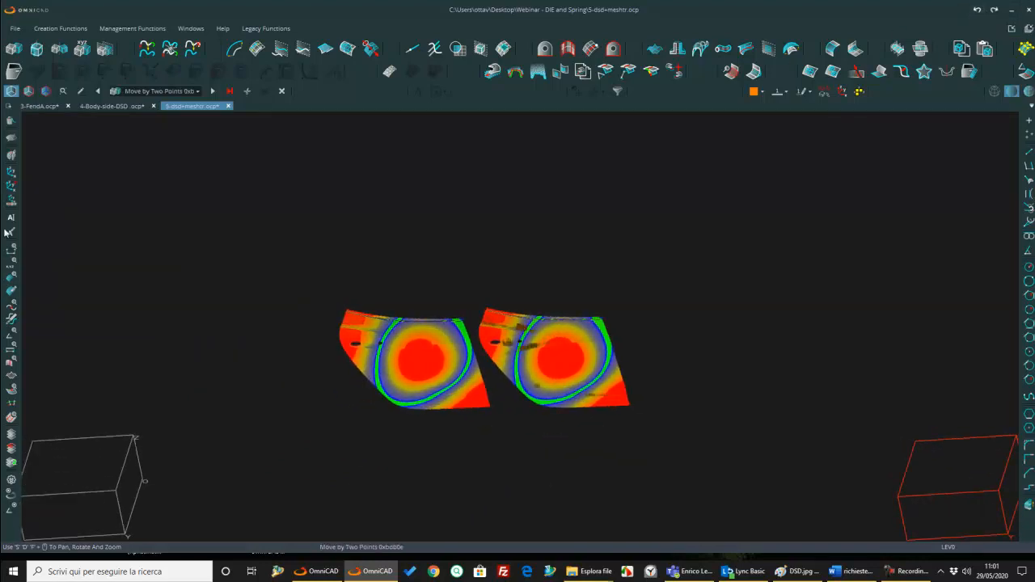
{"action": "left_click", "coordinate": [12, 403]}
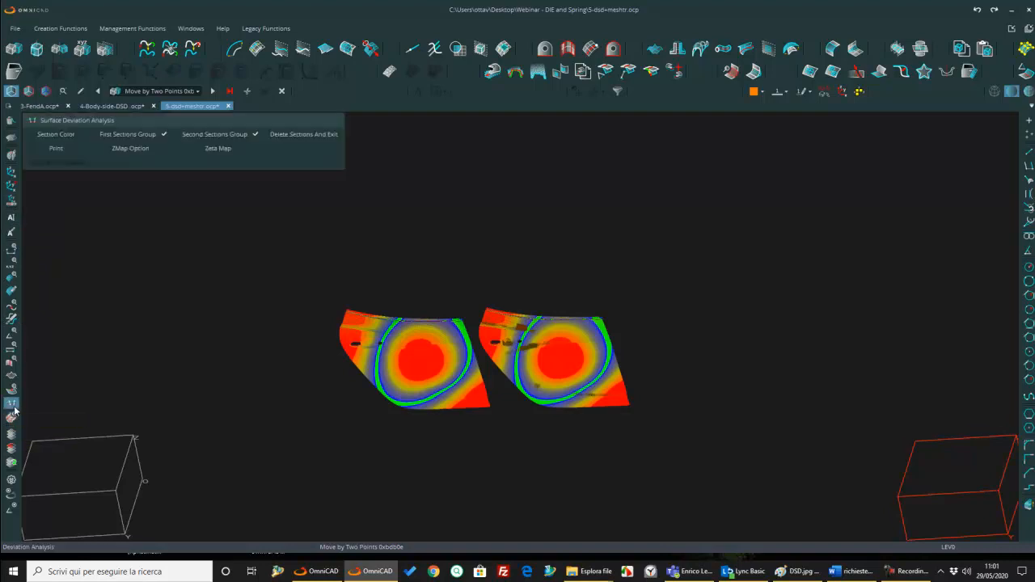
{"action": "left_click", "coordinate": [293, 136]}
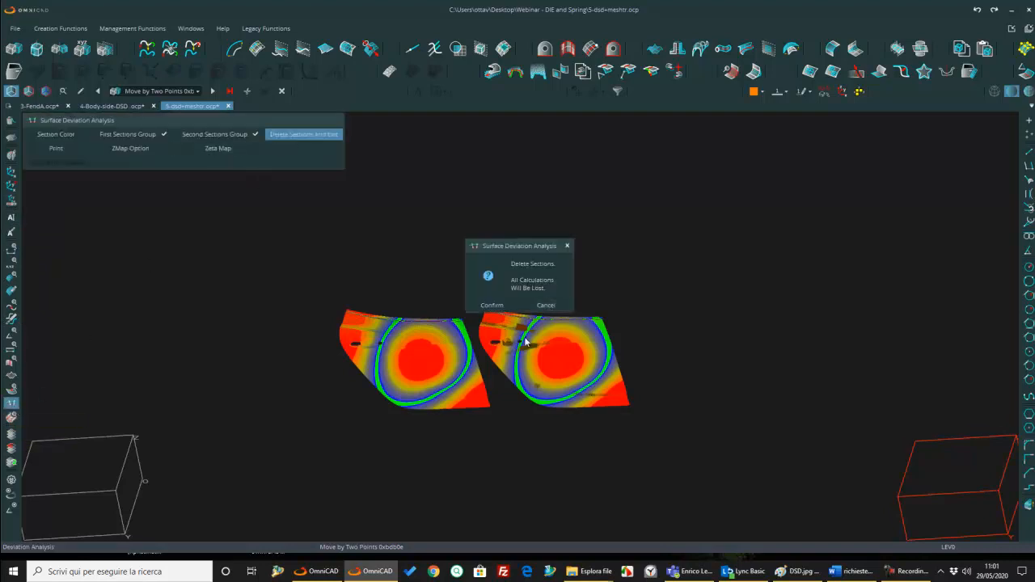
{"action": "left_click", "coordinate": [493, 306]}
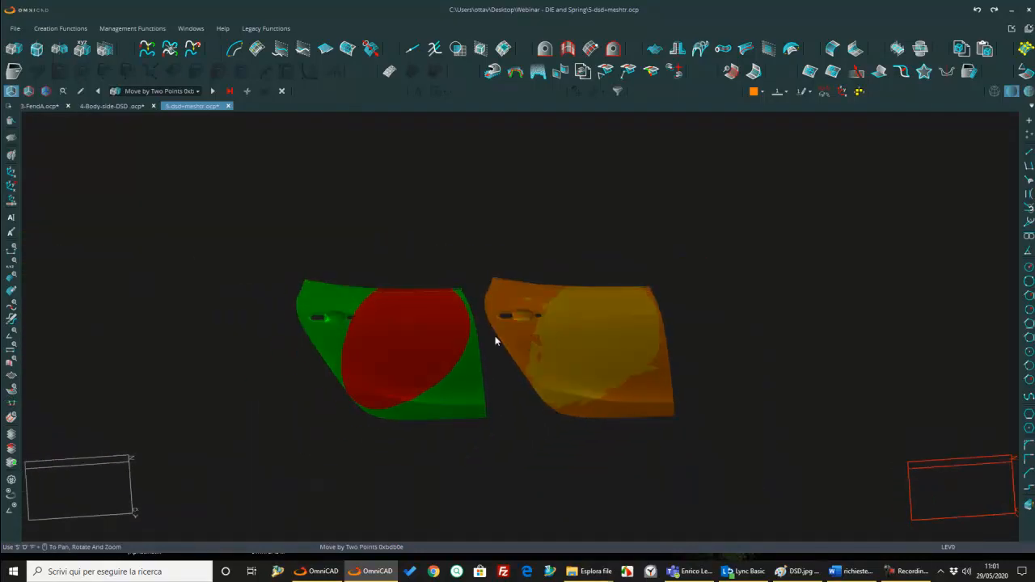
Step: Delete the green and red door meshes, keeping only the yellow and orange surfaces
{"action": "left_click", "coordinate": [11, 120]}
{"action": "left_click_drag", "start_coordinate": [247, 265], "coordinate": [396, 369]}
{"action": "middle_click", "coordinate": [387, 356]}
{"action": "middle_click_drag", "start_coordinate": [559, 349], "coordinate": [392, 347]}
{"action": "scroll", "coordinate": [392, 347], "scroll_direction": "up", "scroll_amount": 3}
{"action": "scroll", "coordinate": [393, 347], "scroll_direction": "up", "scroll_amount": 6}
{"action": "scroll", "coordinate": [390, 376], "scroll_direction": "down", "scroll_amount": 6}
{"action": "scroll", "coordinate": [436, 364], "scroll_direction": "up", "scroll_amount": 1}
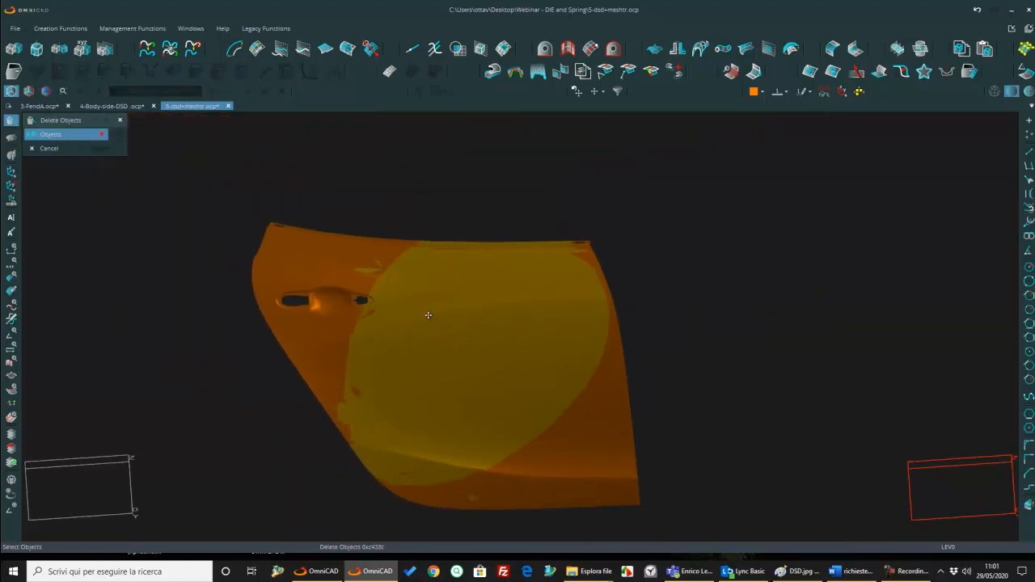
{"action": "scroll", "coordinate": [426, 324], "scroll_direction": "down", "scroll_amount": 2}
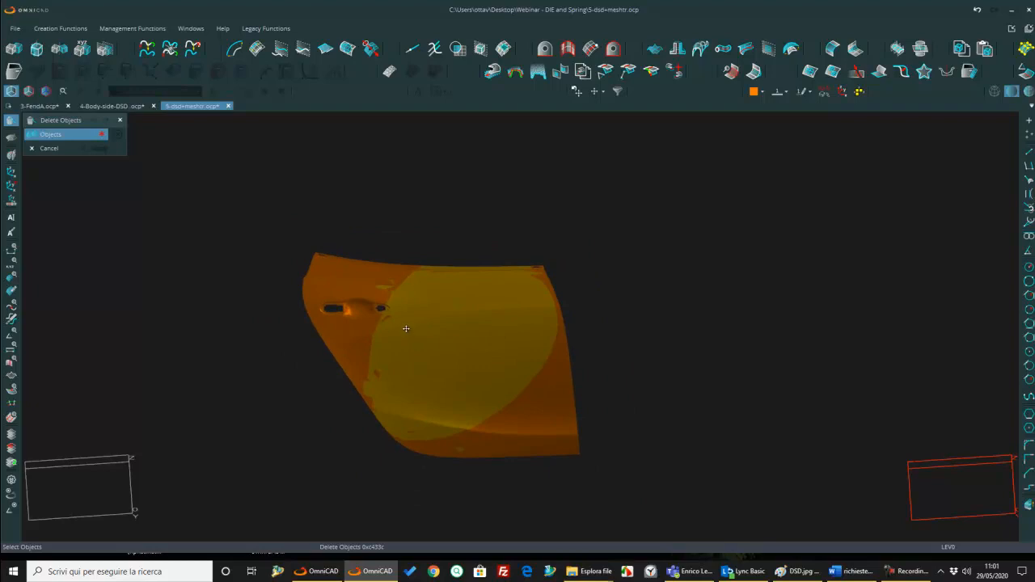
{"action": "key", "text": "Escape"}
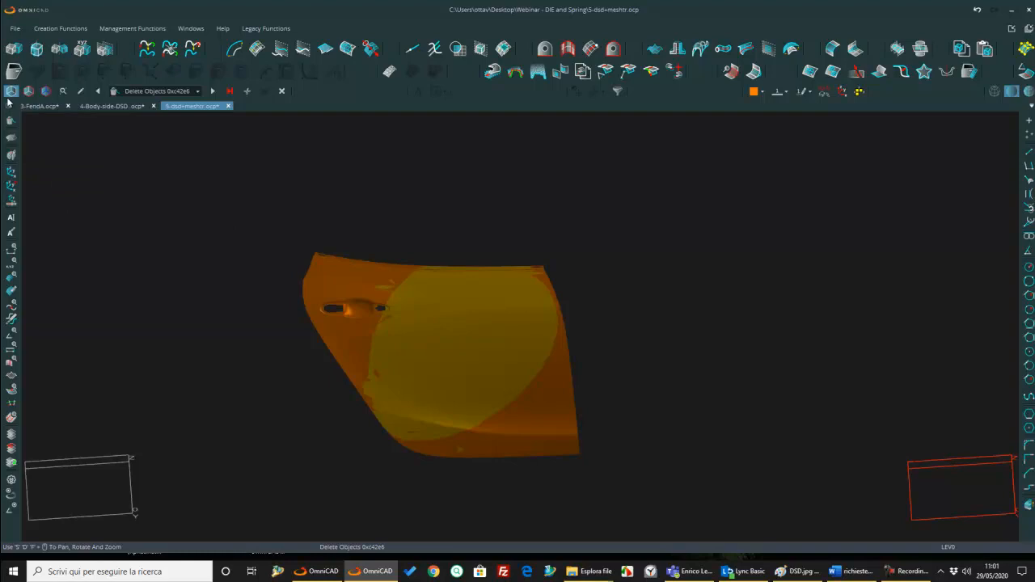
Step: Move the orange door surfaces sideways by two free points so they sit beside the yellow door, with Delete Original on
{"action": "left_click", "coordinate": [12, 48]}
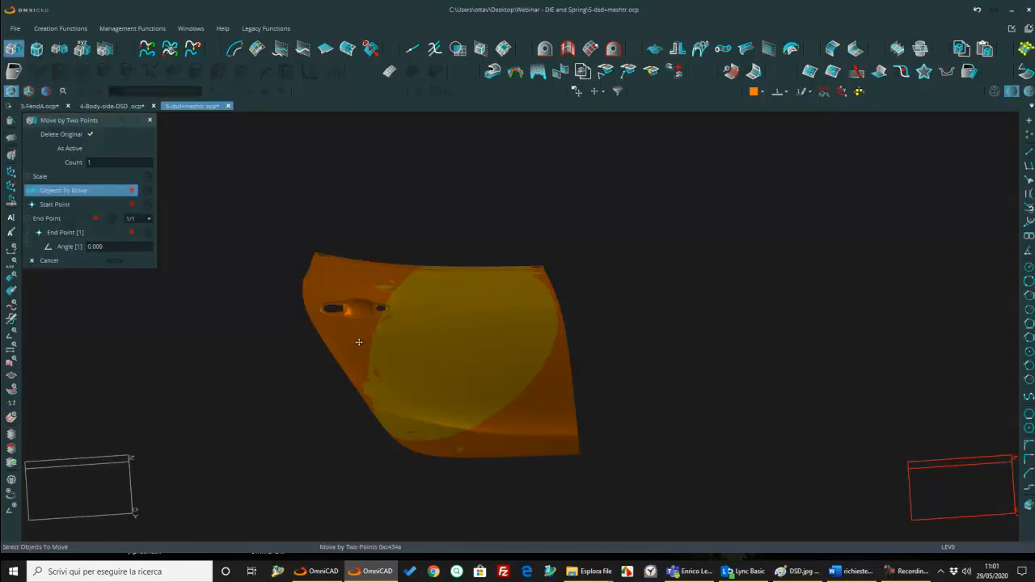
{"action": "left_click", "coordinate": [361, 344]}
{"action": "middle_click", "coordinate": [388, 373]}
{"action": "right_click", "coordinate": [345, 322]}
{"action": "left_click", "coordinate": [375, 344]}
{"action": "left_click", "coordinate": [329, 354]}
{"action": "right_click", "coordinate": [388, 324]}
{"action": "left_click", "coordinate": [421, 330]}
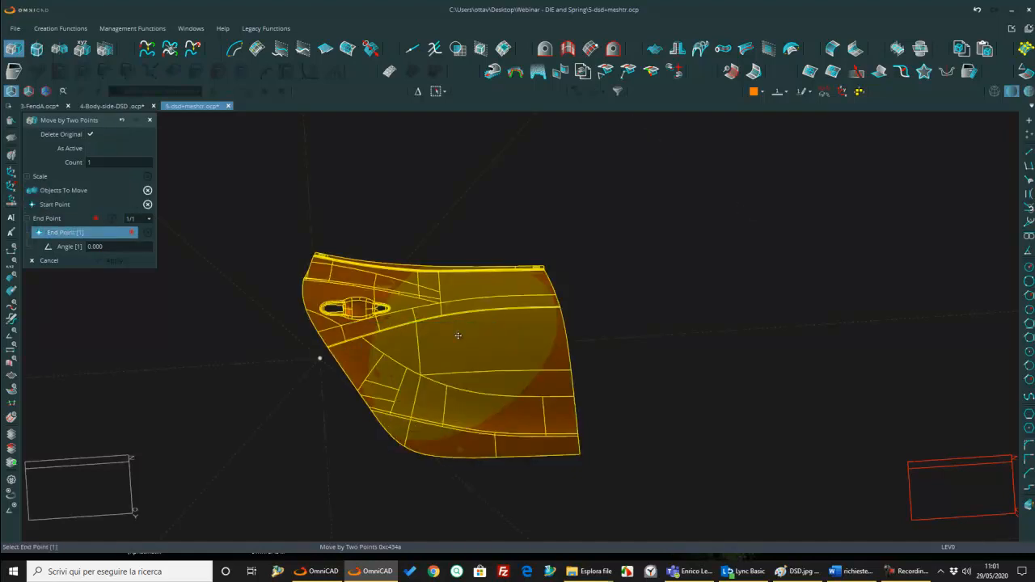
{"action": "left_click", "coordinate": [612, 344]}
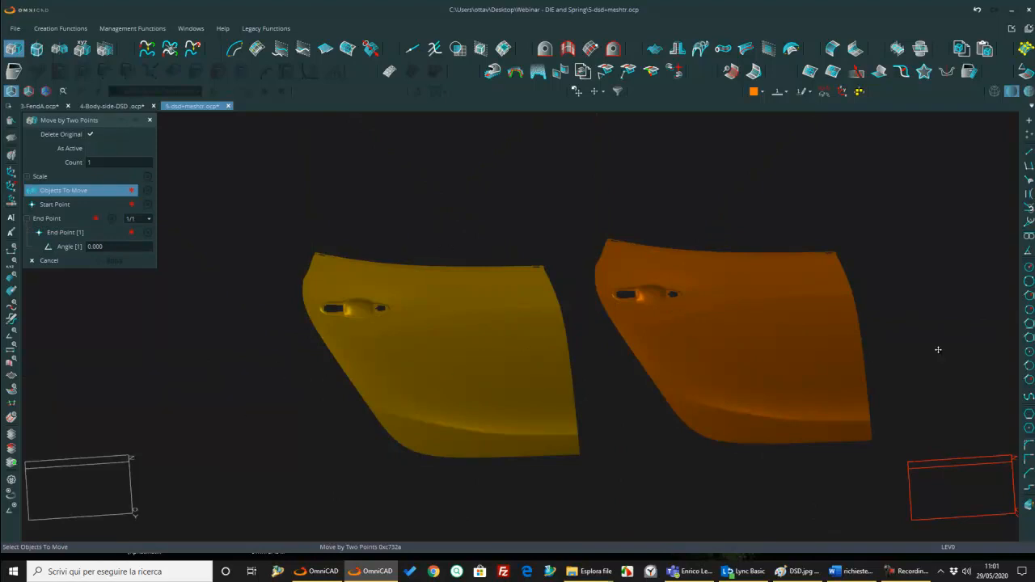
{"action": "key", "text": "Escape"}
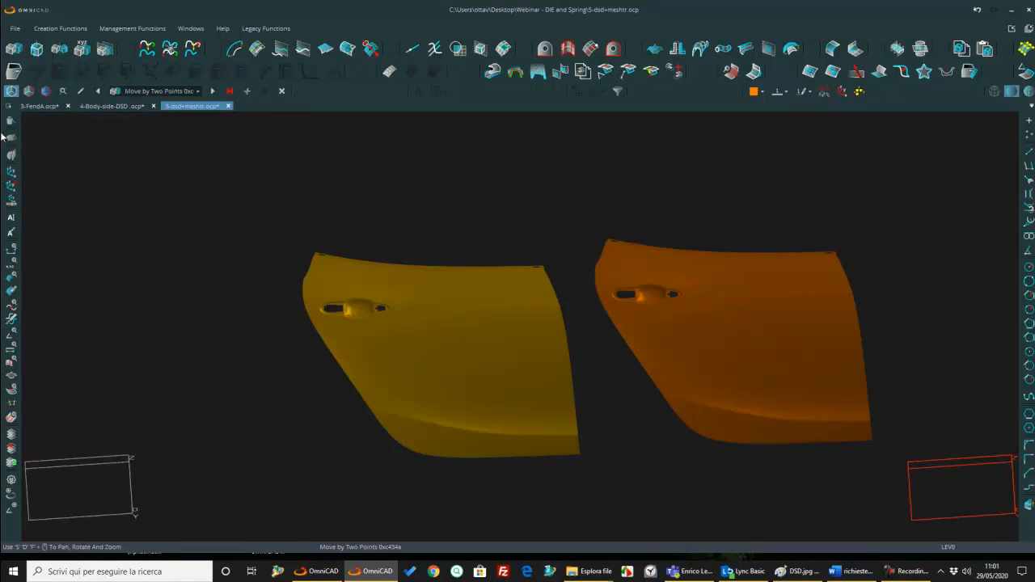
Step: Compare the reflection lines of the yellow and orange doors using the Reflex mode of Surface Quality Analysis
{"action": "left_click", "coordinate": [11, 377]}
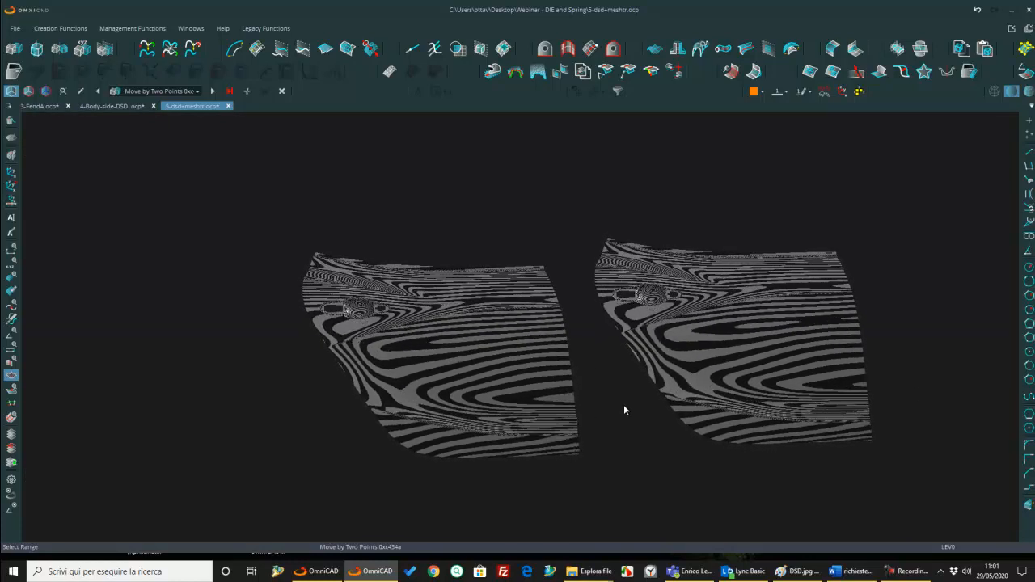
{"action": "left_click", "coordinate": [583, 406]}
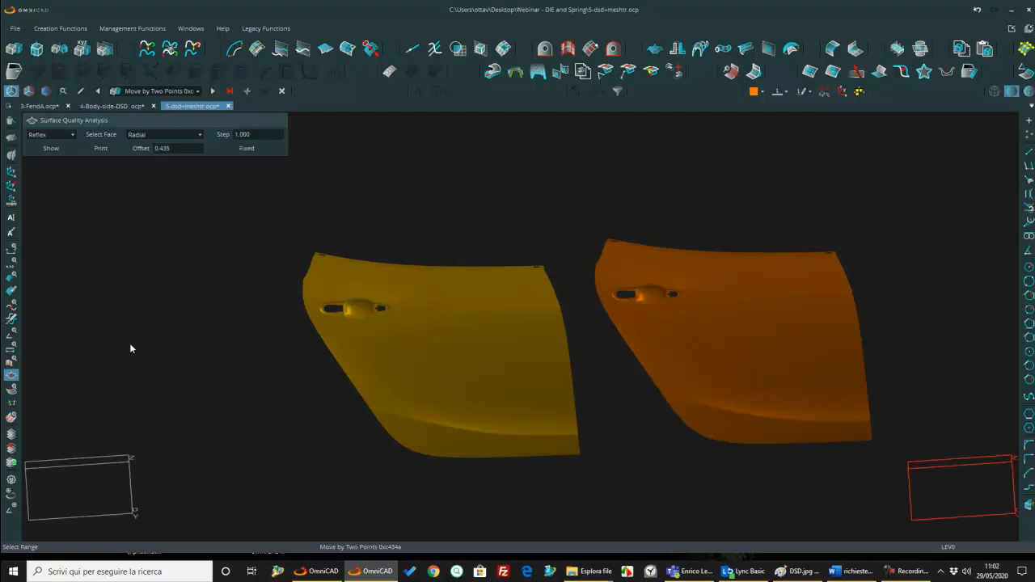
Step: Switch the surface quality analysis to Curvature and set its maximum radius to 4500
{"action": "left_click", "coordinate": [62, 136]}
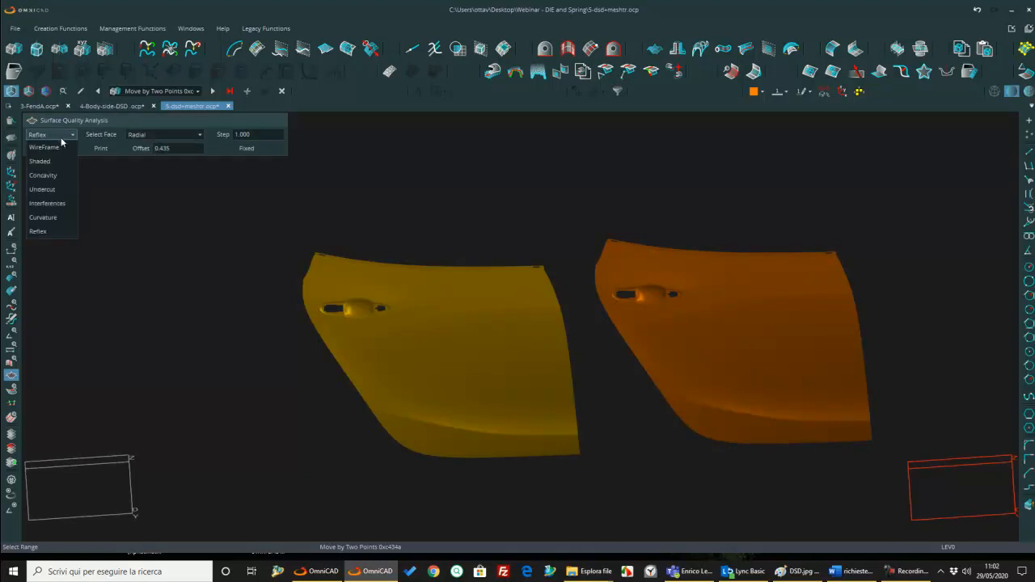
{"action": "left_click", "coordinate": [42, 218]}
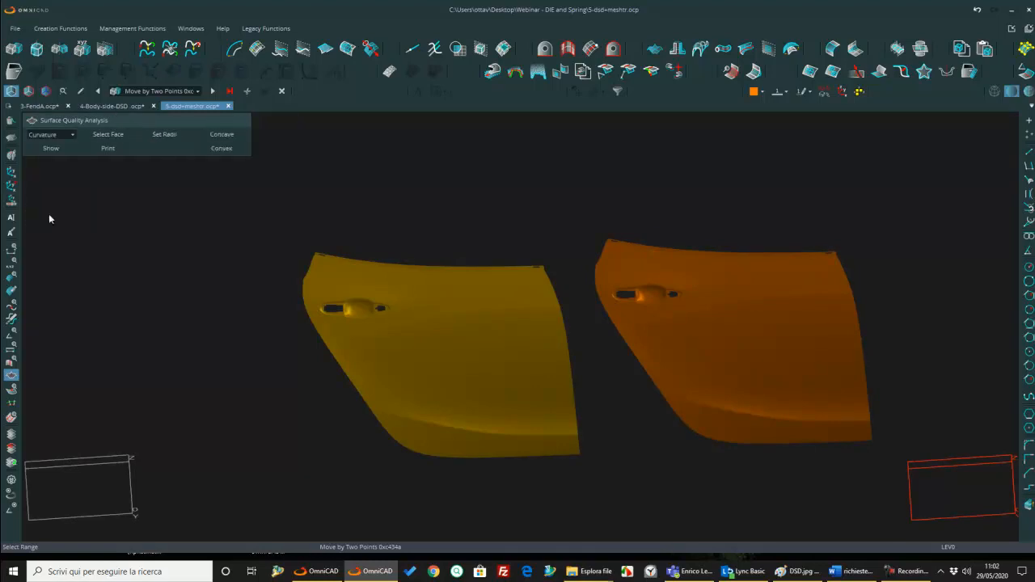
{"action": "left_click", "coordinate": [165, 134]}
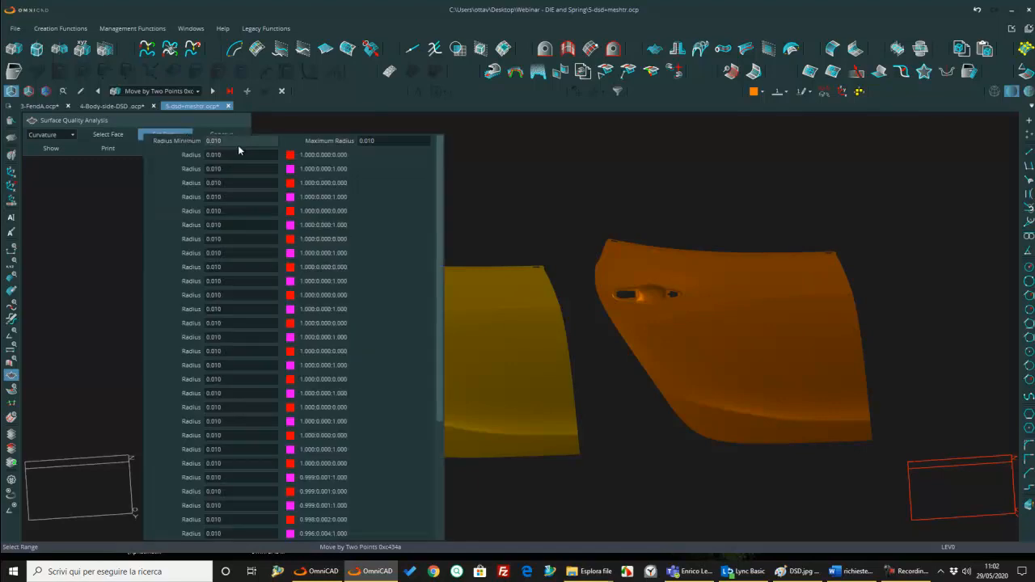
{"action": "double_click", "coordinate": [406, 144]}
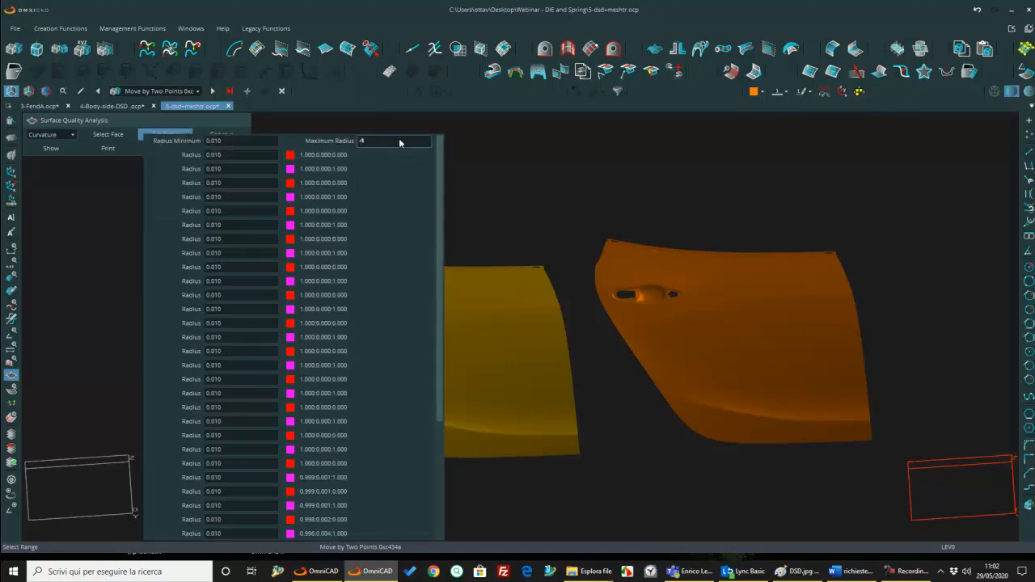
{"action": "type", "text": "4500"}
{"action": "key", "text": "Return"}
{"action": "left_click", "coordinate": [106, 292]}
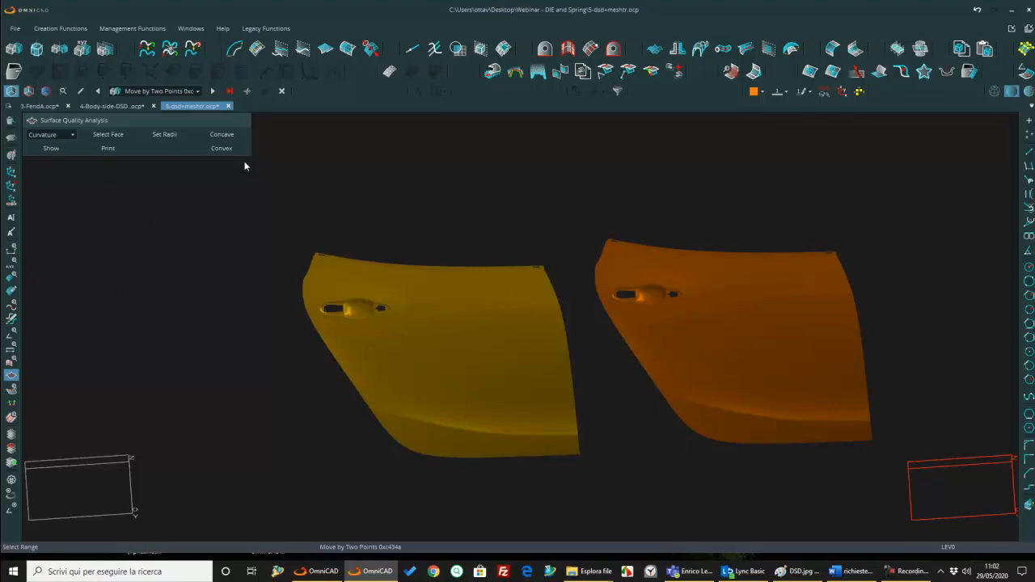
Step: Display the curvature map of both doors for concave and convex areas, and leave the analysis
{"action": "left_click", "coordinate": [229, 138]}
{"action": "left_click", "coordinate": [221, 148]}
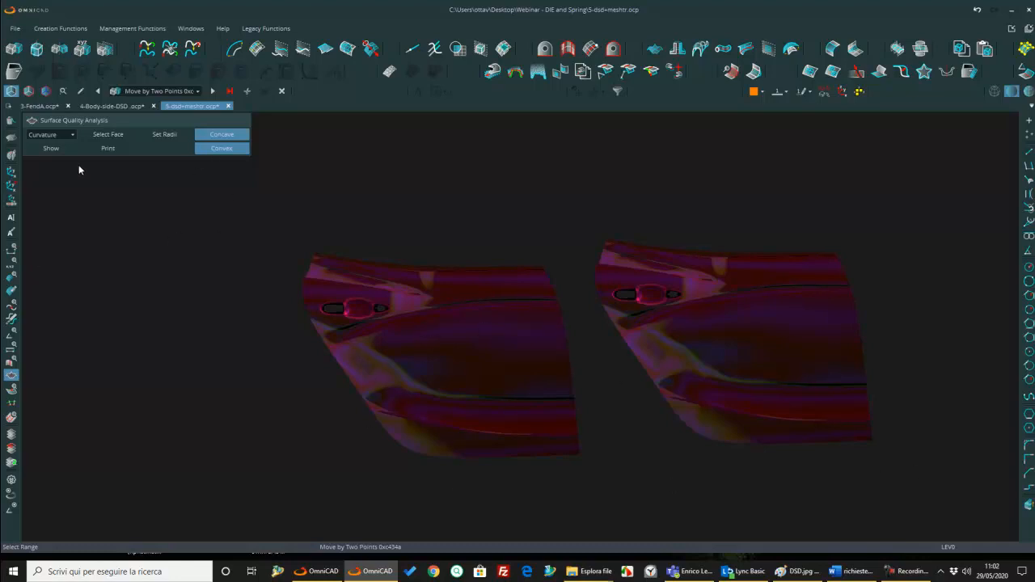
{"action": "key", "text": "Escape"}
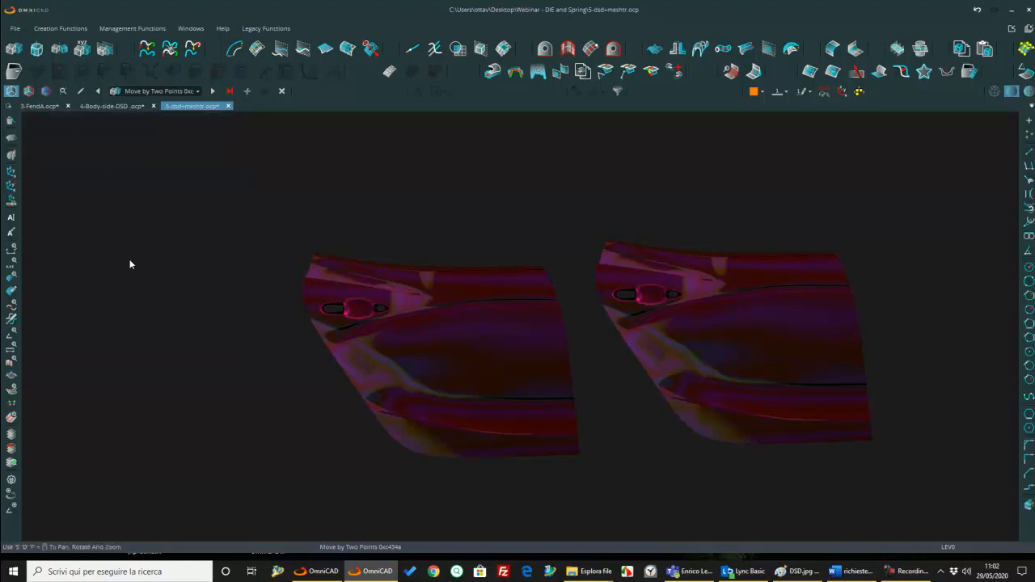
Step: Turn on Lights 1 to 5 in the shading settings to brighten both doors, and close the settings
{"action": "left_click", "coordinate": [12, 497]}
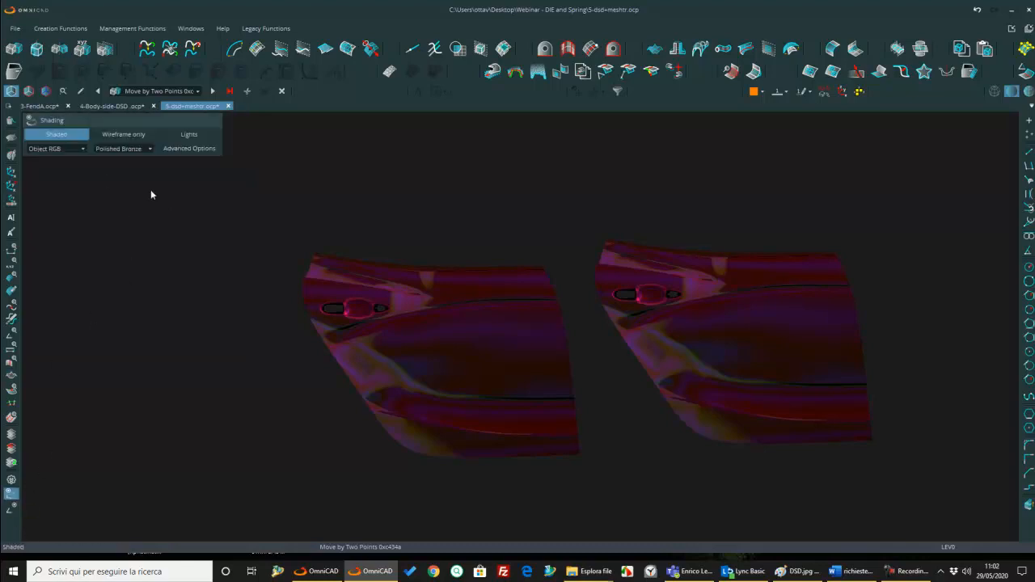
{"action": "left_click", "coordinate": [189, 134]}
{"action": "left_click", "coordinate": [262, 181]}
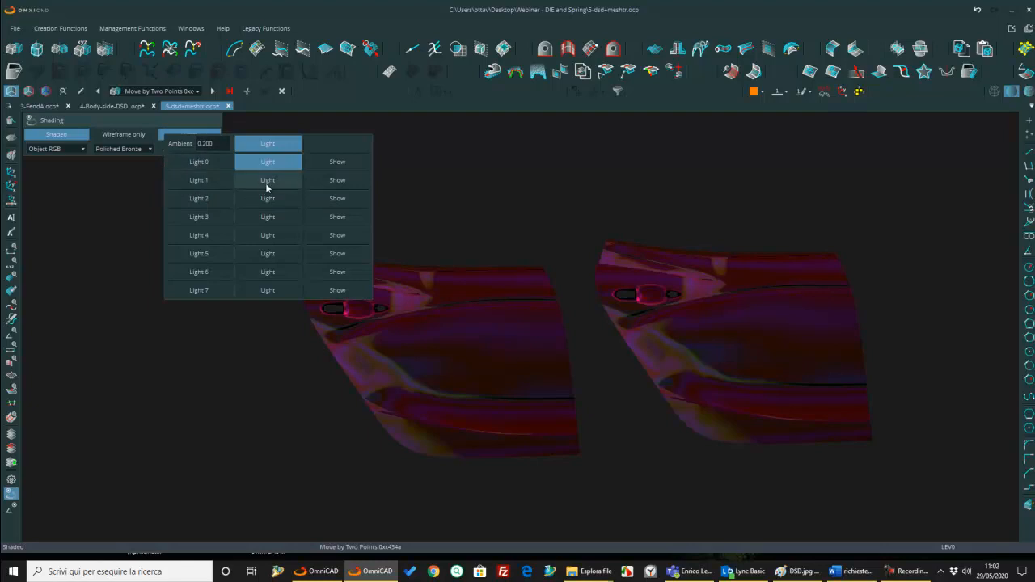
{"action": "left_click", "coordinate": [267, 199]}
{"action": "left_click", "coordinate": [268, 217]}
{"action": "left_click", "coordinate": [267, 234]}
{"action": "left_click", "coordinate": [267, 254]}
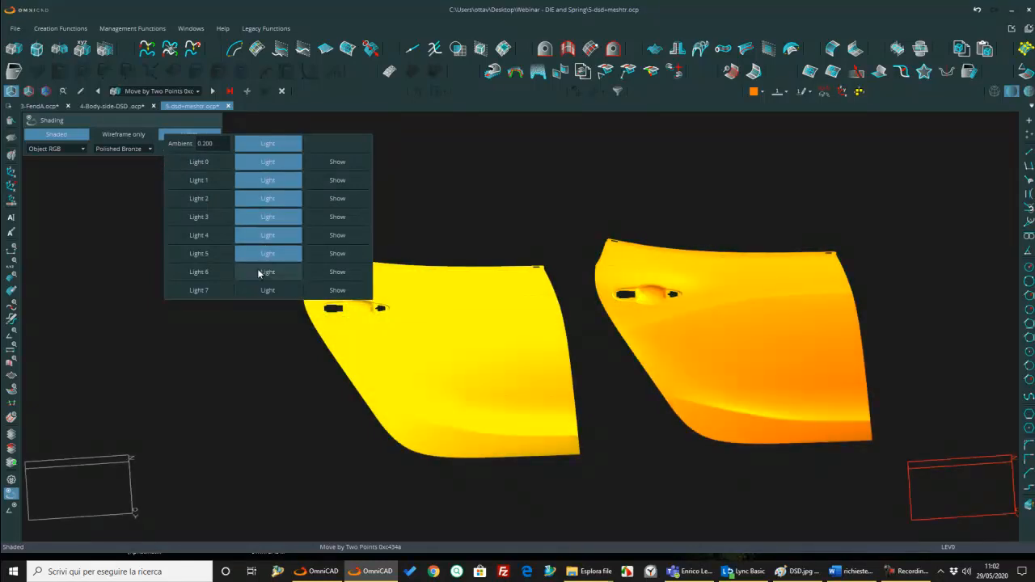
{"action": "left_click", "coordinate": [231, 275]}
{"action": "left_click", "coordinate": [11, 494]}
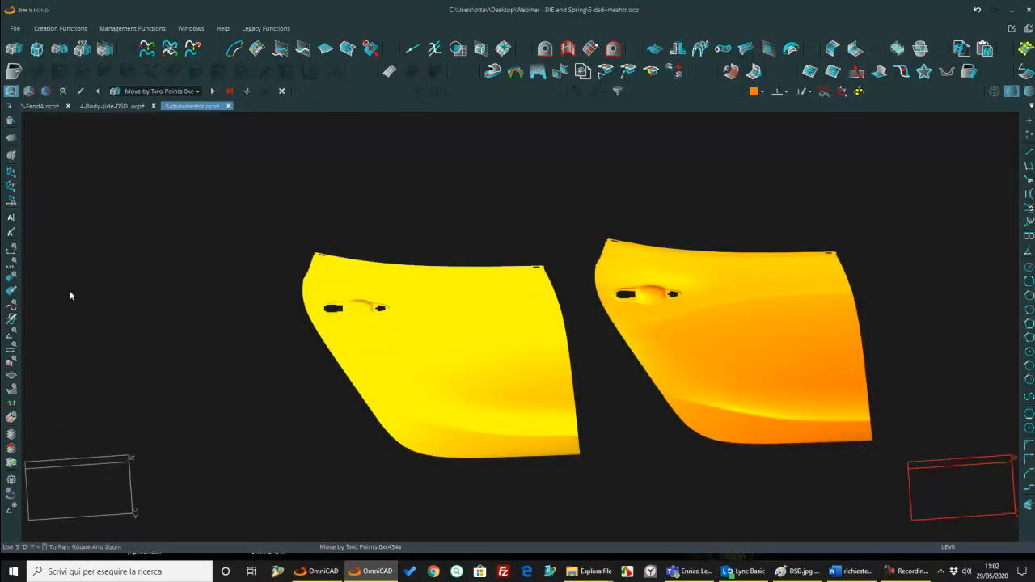
Step: Compare the curvature maps of both doors with concave and convex together, concave only and convex only, and leave the analysis
{"action": "left_click", "coordinate": [12, 375]}
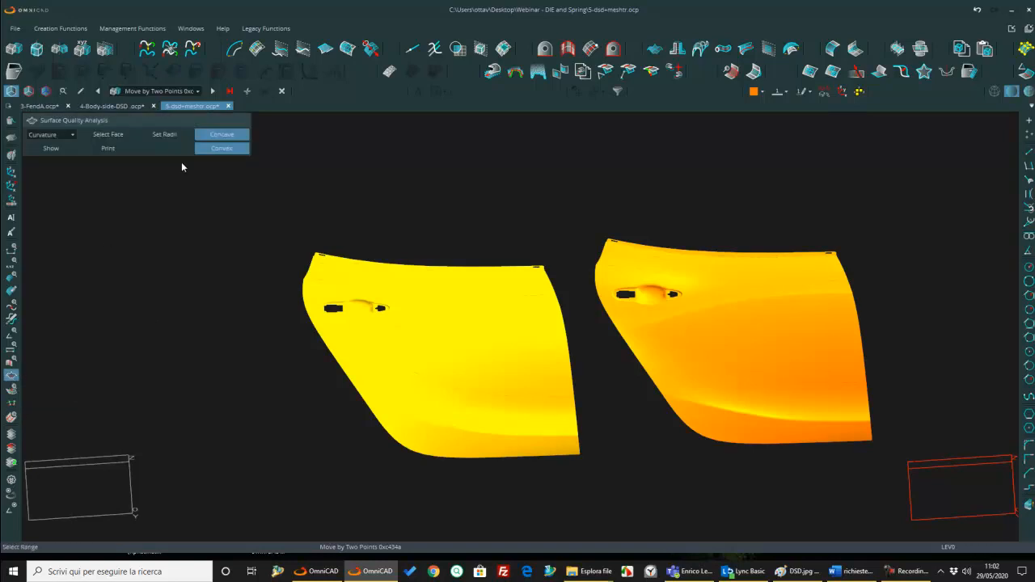
{"action": "left_click", "coordinate": [54, 148]}
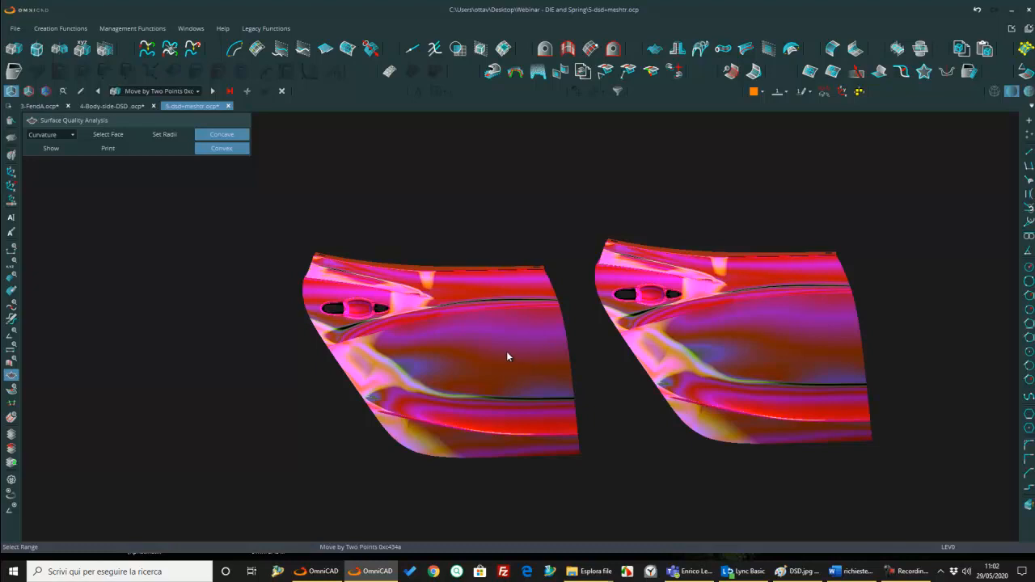
{"action": "left_click", "coordinate": [49, 149]}
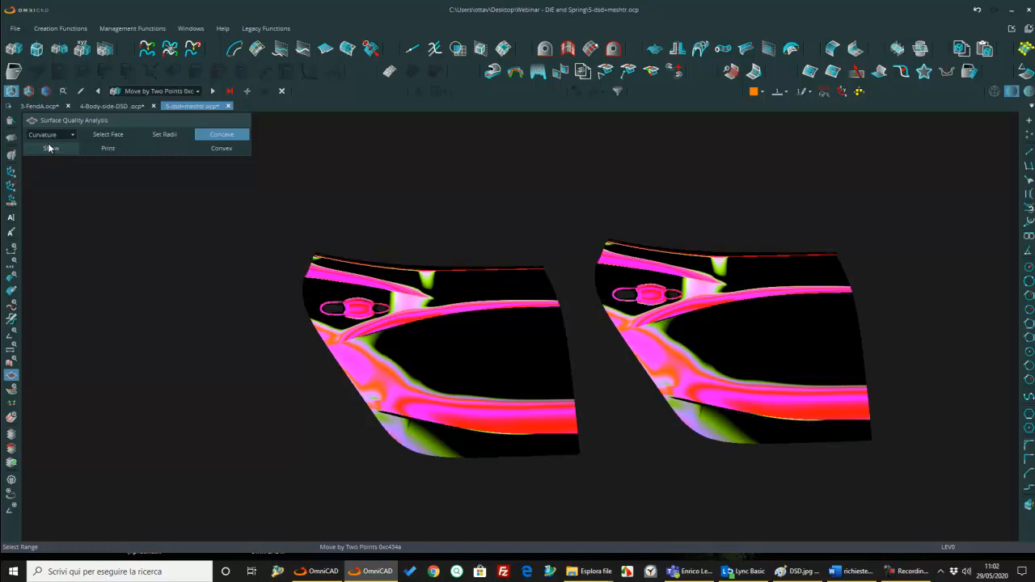
{"action": "left_click", "coordinate": [220, 148]}
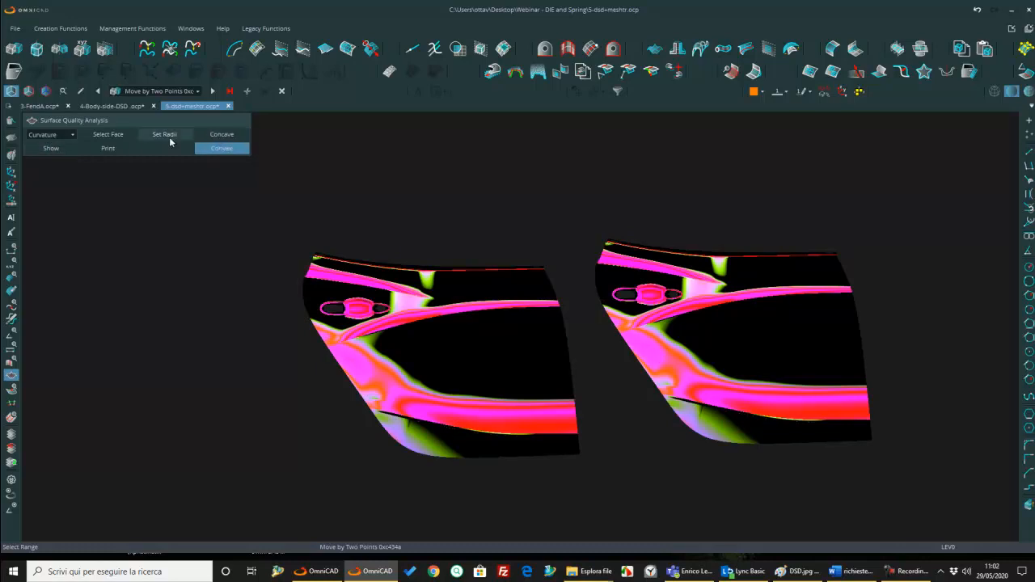
{"action": "left_click", "coordinate": [69, 148]}
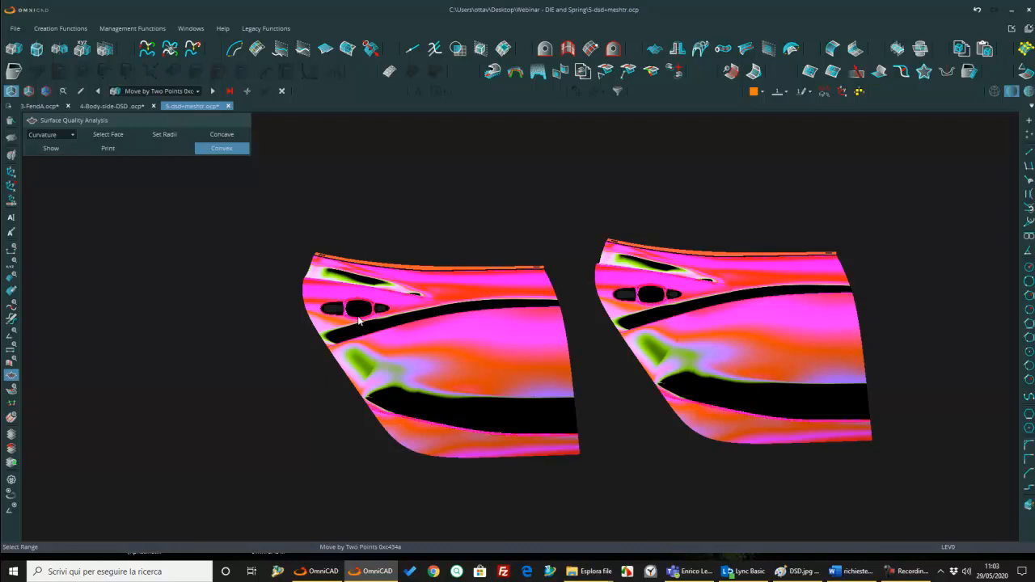
{"action": "key", "text": "Escape"}
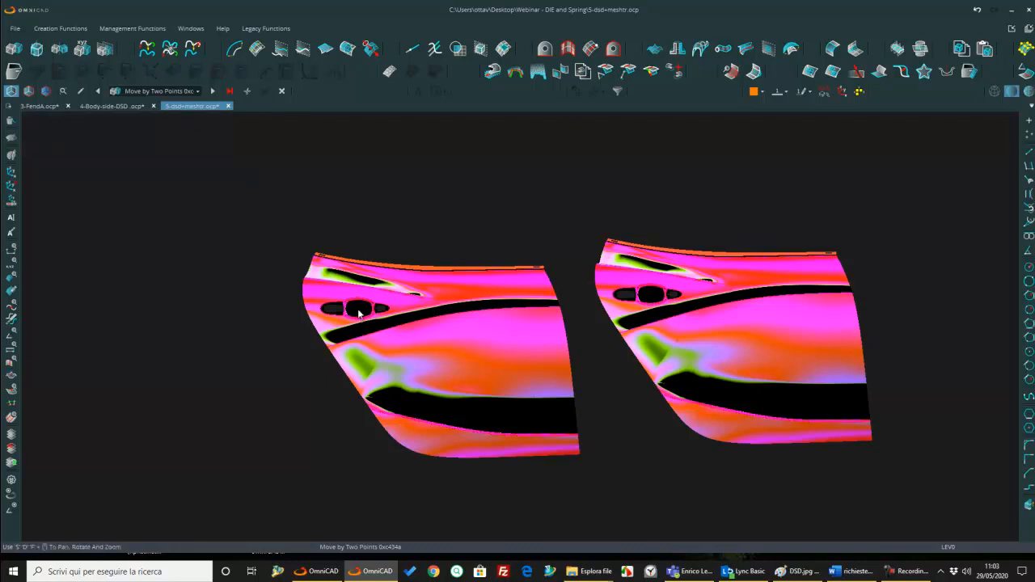
Step: Turn off Lights 1 to 5 in the shading settings so that only Light 0 illuminates the doors
{"action": "left_click", "coordinate": [13, 496]}
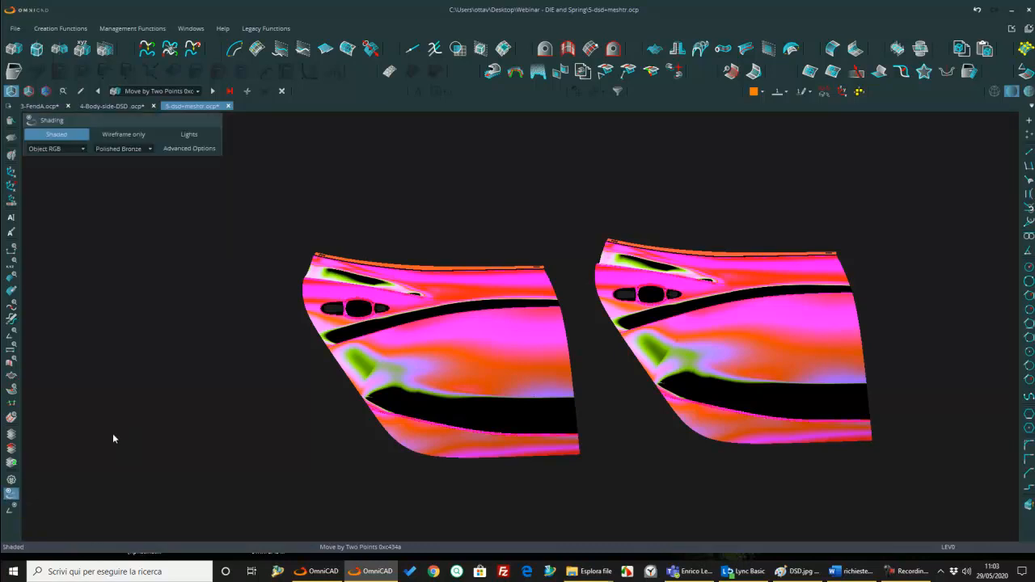
{"action": "left_click", "coordinate": [201, 139]}
{"action": "left_click", "coordinate": [268, 253]}
{"action": "left_click", "coordinate": [267, 235]}
{"action": "left_click", "coordinate": [268, 217]}
{"action": "left_click", "coordinate": [270, 199]}
{"action": "left_click", "coordinate": [270, 180]}
{"action": "left_click", "coordinate": [268, 163]}
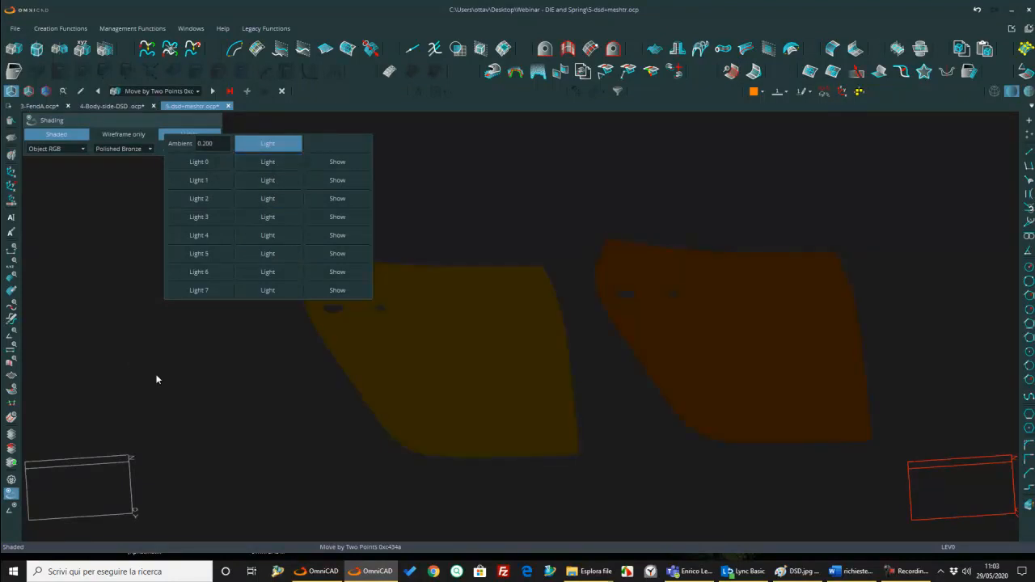
{"action": "left_click", "coordinate": [197, 140]}
{"action": "left_click", "coordinate": [269, 163]}
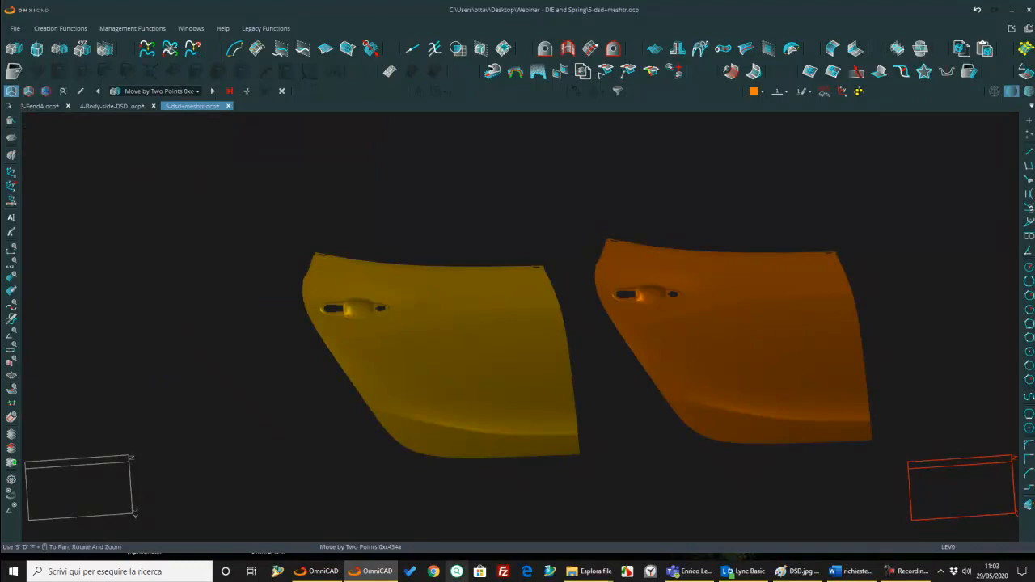
Step: Undo the two-point moves and the object deletion, back to the Mesh Transformer result
{"action": "middle_click_drag", "start_coordinate": [610, 478], "coordinate": [516, 364]}
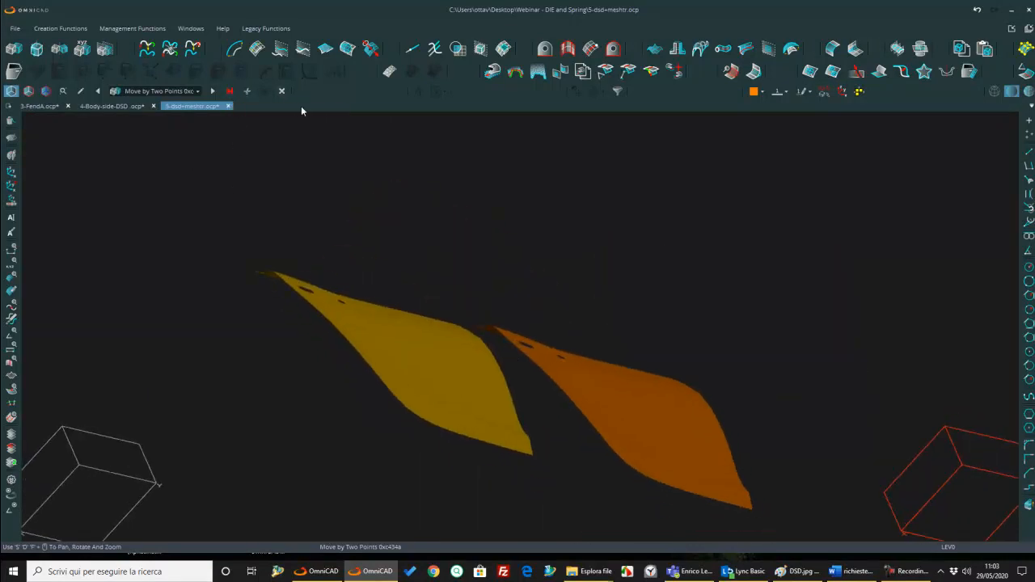
{"action": "left_click", "coordinate": [976, 11]}
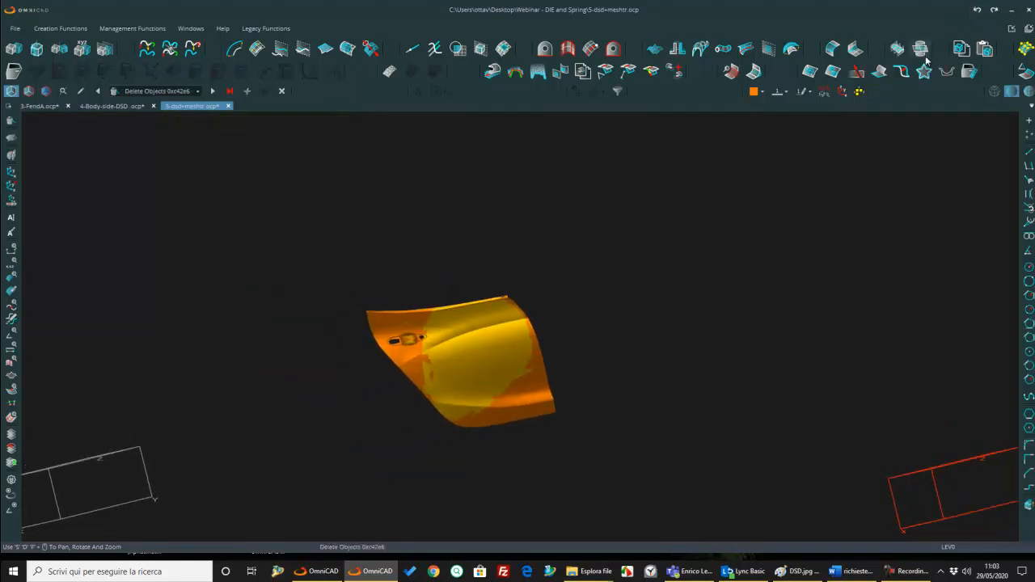
{"action": "left_click", "coordinate": [980, 12]}
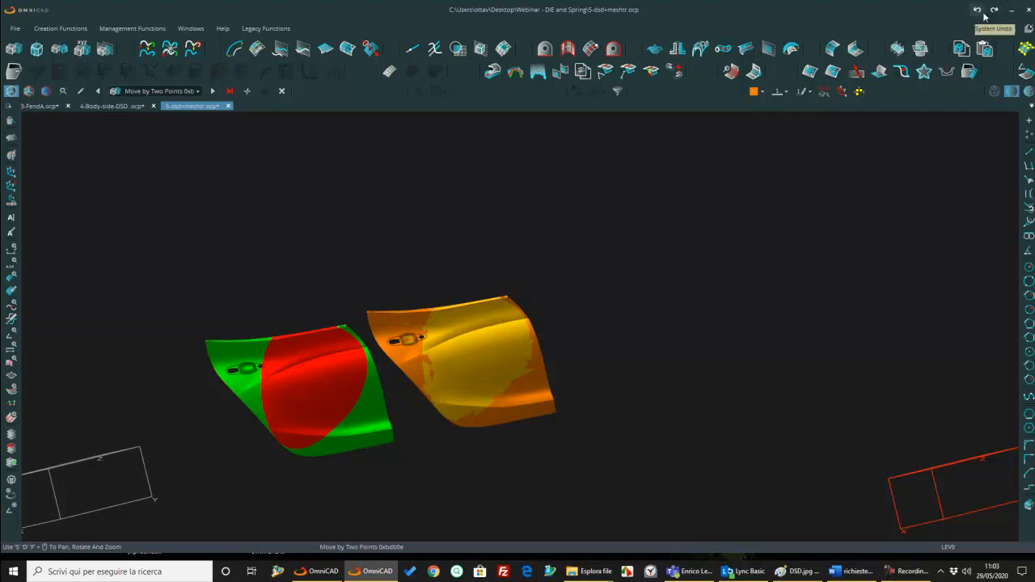
{"action": "left_click", "coordinate": [977, 11]}
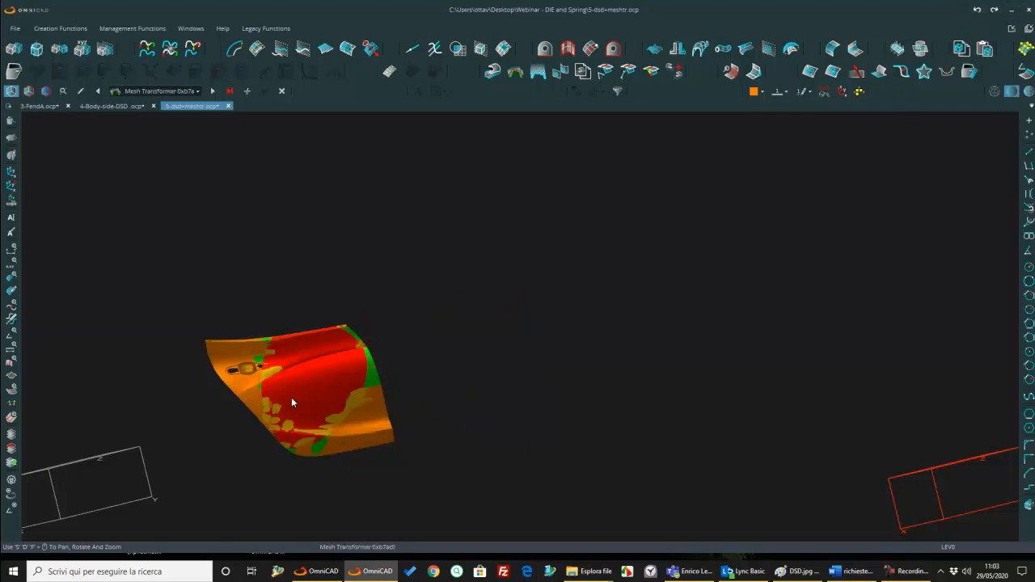
Step: Edit the Mesh Transformer feature to turn on Delete Original, and apply it
{"action": "middle_click_drag", "start_coordinate": [311, 411], "coordinate": [280, 387]}
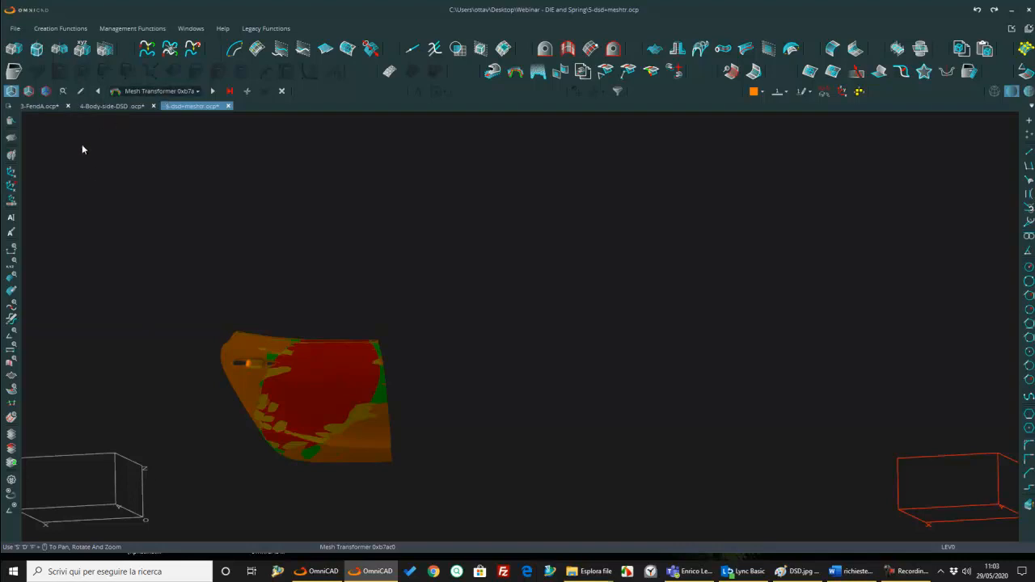
{"action": "left_click", "coordinate": [81, 93]}
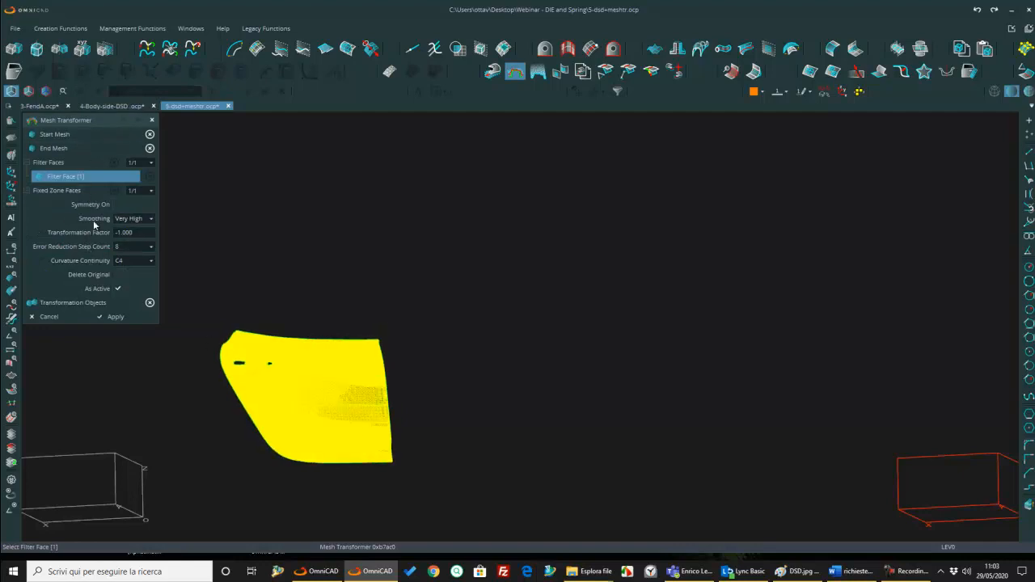
{"action": "left_click", "coordinate": [119, 275]}
{"action": "left_click", "coordinate": [116, 316]}
Step: Delete the green and red meshes, leaving only the orange compensated door surfaces
{"action": "scroll", "coordinate": [377, 393], "scroll_direction": "up", "scroll_amount": 3}
{"action": "middle_click_drag", "start_coordinate": [368, 348], "coordinate": [377, 294]}
{"action": "scroll", "coordinate": [393, 324], "scroll_direction": "up", "scroll_amount": 10}
{"action": "middle_click_drag", "start_coordinate": [374, 435], "coordinate": [400, 307]}
{"action": "scroll", "coordinate": [388, 342], "scroll_direction": "up", "scroll_amount": 4}
{"action": "middle_click_drag", "start_coordinate": [519, 312], "coordinate": [606, 231]}
{"action": "left_click", "coordinate": [10, 128]}
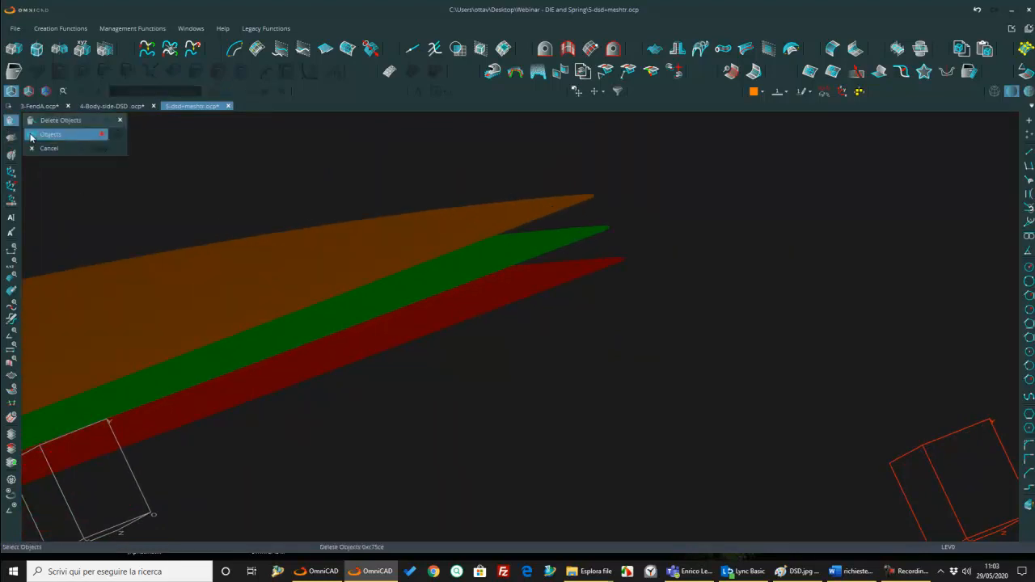
{"action": "scroll", "coordinate": [562, 235], "scroll_direction": "up", "scroll_amount": 2}
{"action": "left_click", "coordinate": [564, 254]}
{"action": "middle_click", "coordinate": [604, 327]}
{"action": "scroll", "coordinate": [528, 225], "scroll_direction": "down", "scroll_amount": 5}
{"action": "middle_click_drag", "start_coordinate": [525, 221], "coordinate": [534, 315]}
{"action": "scroll", "coordinate": [592, 233], "scroll_direction": "down", "scroll_amount": 3}
{"action": "scroll", "coordinate": [526, 340], "scroll_direction": "down", "scroll_amount": 4}
{"action": "key", "text": "Escape"}
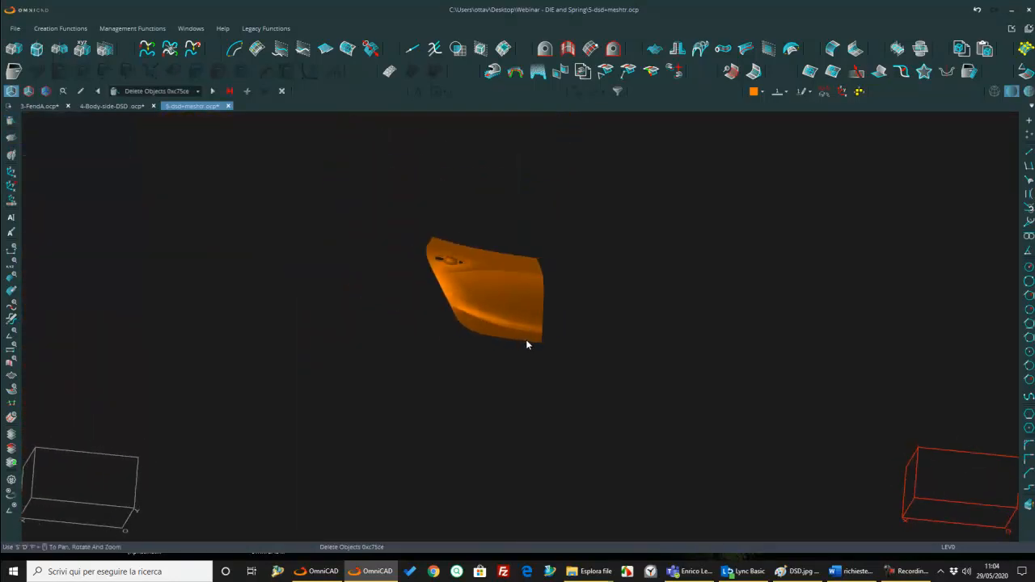
Step: Run the feature history forward to its last feature on the compensated door
{"action": "scroll", "coordinate": [522, 321], "scroll_direction": "up", "scroll_amount": 8}
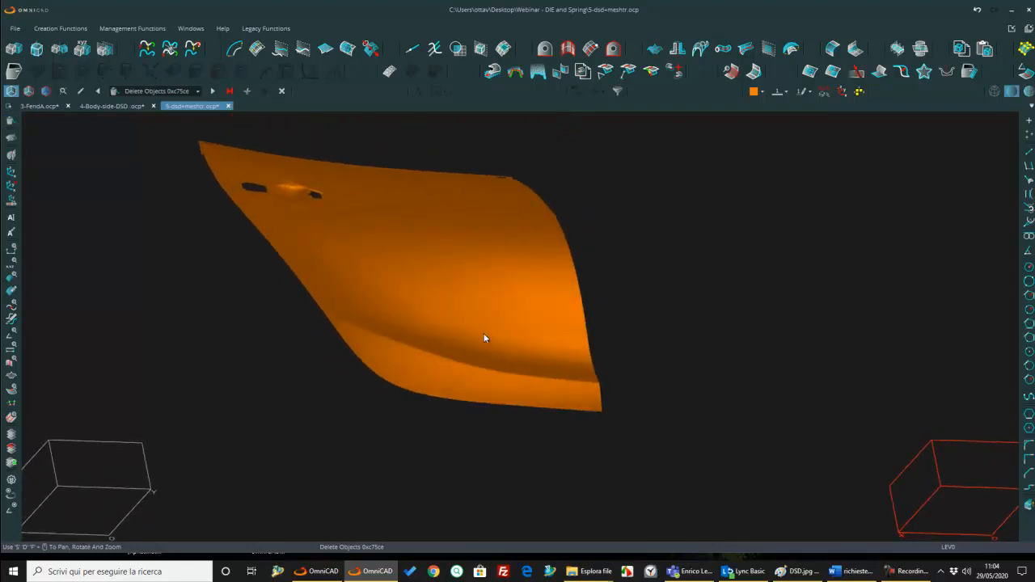
{"action": "middle_click_drag", "start_coordinate": [487, 331], "coordinate": [490, 358]}
{"action": "left_click", "coordinate": [230, 92]}
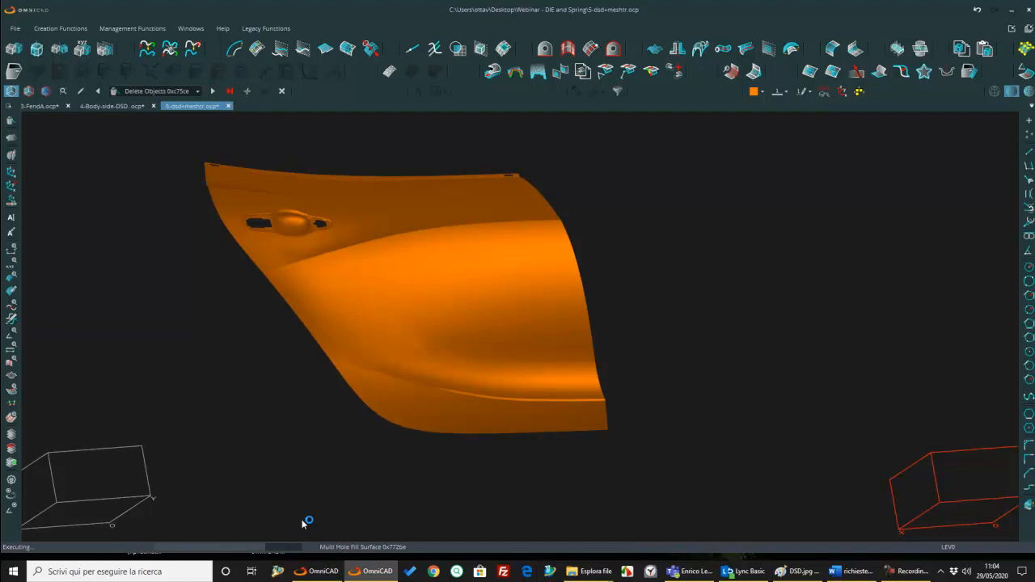
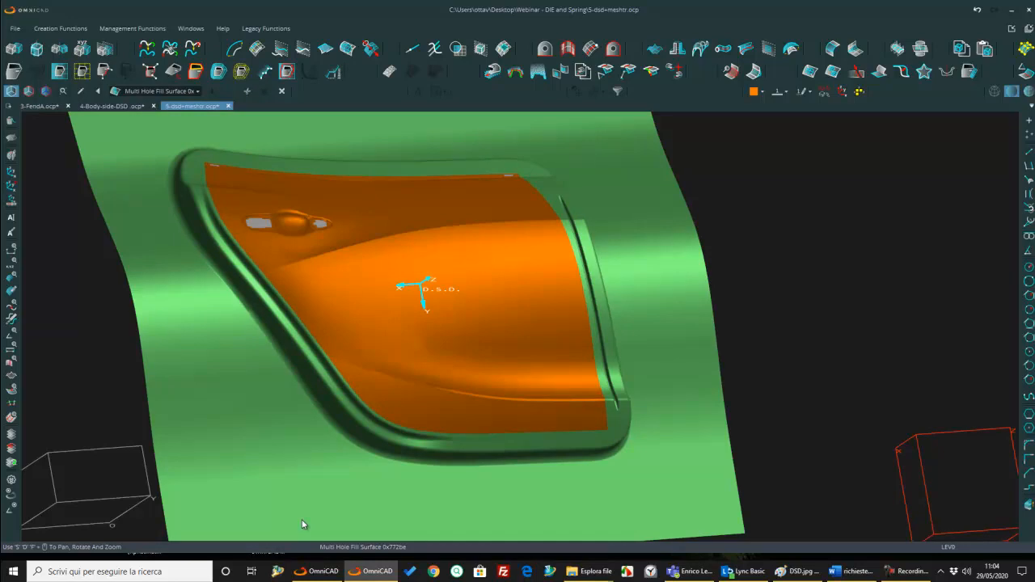
Step: Examine the rebuilt green addendum and the filled holes around the compensated door panel
{"action": "scroll", "coordinate": [565, 421], "scroll_direction": "up", "scroll_amount": 4}
{"action": "middle_click_drag", "start_coordinate": [583, 411], "coordinate": [658, 376]}
{"action": "scroll", "coordinate": [673, 334], "scroll_direction": "up", "scroll_amount": 4}
{"action": "scroll", "coordinate": [676, 335], "scroll_direction": "down", "scroll_amount": 5}
{"action": "scroll", "coordinate": [738, 321], "scroll_direction": "up", "scroll_amount": 4}
{"action": "middle_click_drag", "start_coordinate": [738, 322], "coordinate": [717, 409]}
{"action": "scroll", "coordinate": [702, 353], "scroll_direction": "down", "scroll_amount": 3}
{"action": "middle_click_drag", "start_coordinate": [713, 273], "coordinate": [855, 208]}
{"action": "scroll", "coordinate": [733, 357], "scroll_direction": "up", "scroll_amount": 3}
{"action": "scroll", "coordinate": [855, 208], "scroll_direction": "down", "scroll_amount": 7}
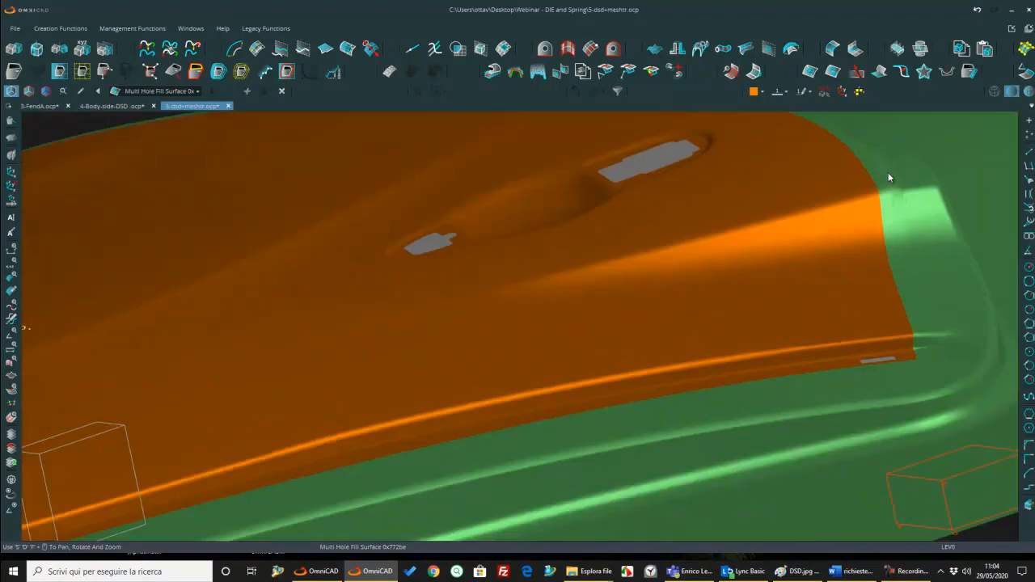
{"action": "middle_click_drag", "start_coordinate": [786, 256], "coordinate": [836, 249]}
{"action": "scroll", "coordinate": [530, 345], "scroll_direction": "up", "scroll_amount": 6}
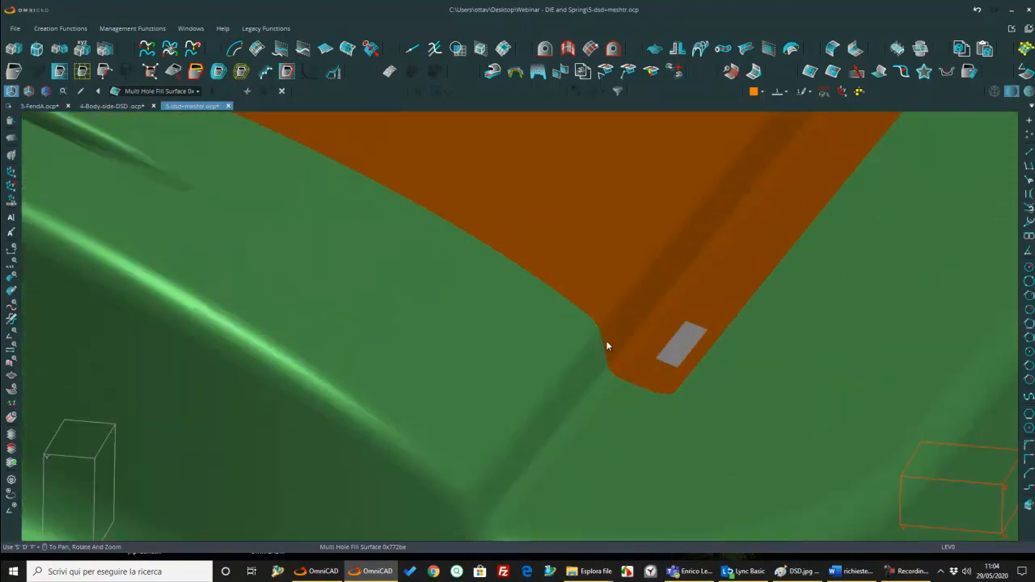
Step: Show the surfaces shaded with edges and compare the slotted corner by undoing and redoing the last change
{"action": "left_click", "coordinate": [1029, 91]}
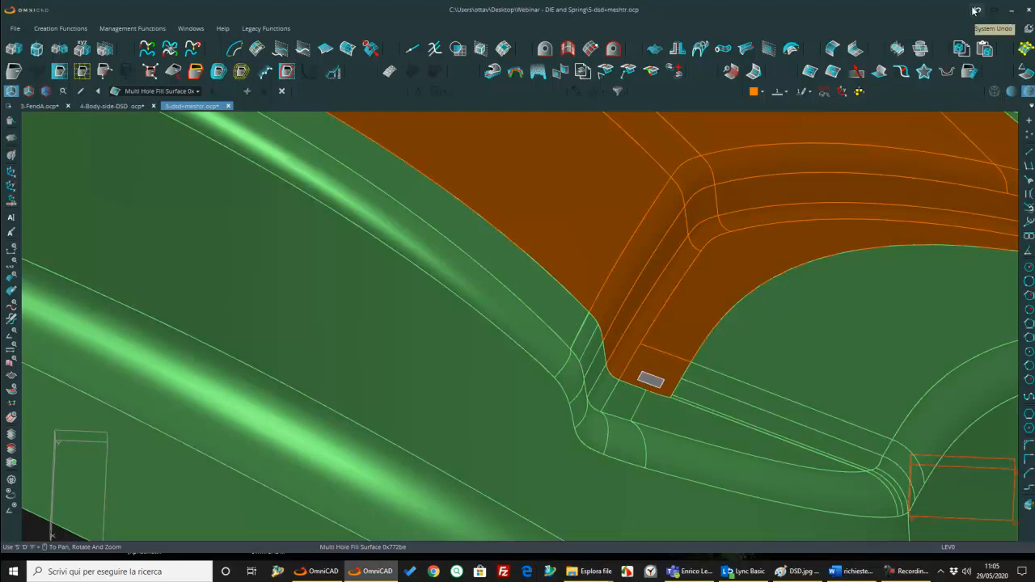
{"action": "left_click", "coordinate": [976, 11]}
{"action": "left_click", "coordinate": [996, 11]}
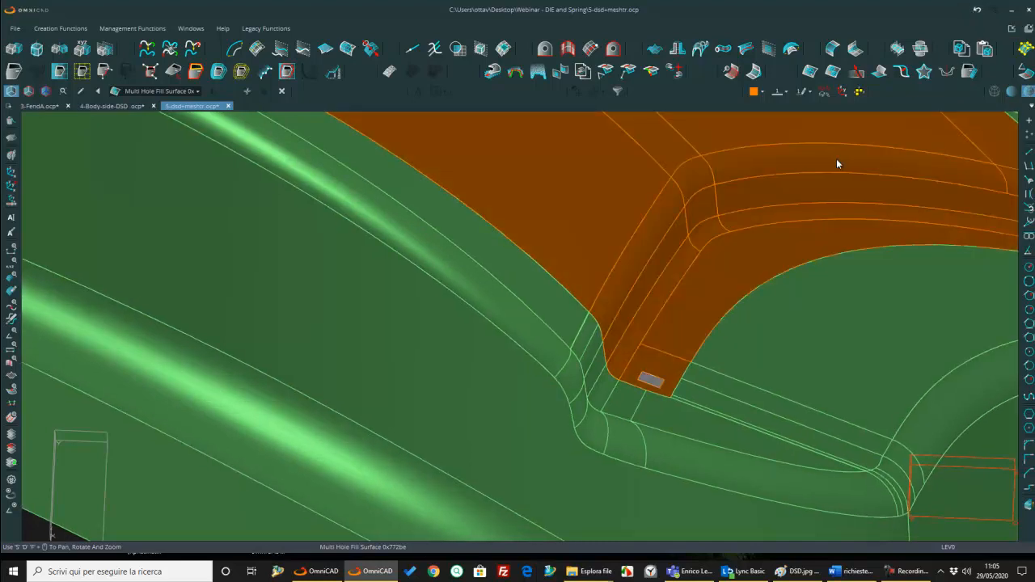
Step: Compare the door's pointed corner and surrounding addendum before and after compensation using System Undo and System Redo
{"action": "scroll", "coordinate": [938, 356], "scroll_direction": "down", "scroll_amount": 5}
{"action": "middle_click_drag", "start_coordinate": [938, 348], "coordinate": [411, 290]}
{"action": "middle_click_drag", "start_coordinate": [340, 226], "coordinate": [673, 255]}
{"action": "scroll", "coordinate": [583, 329], "scroll_direction": "up", "scroll_amount": 3}
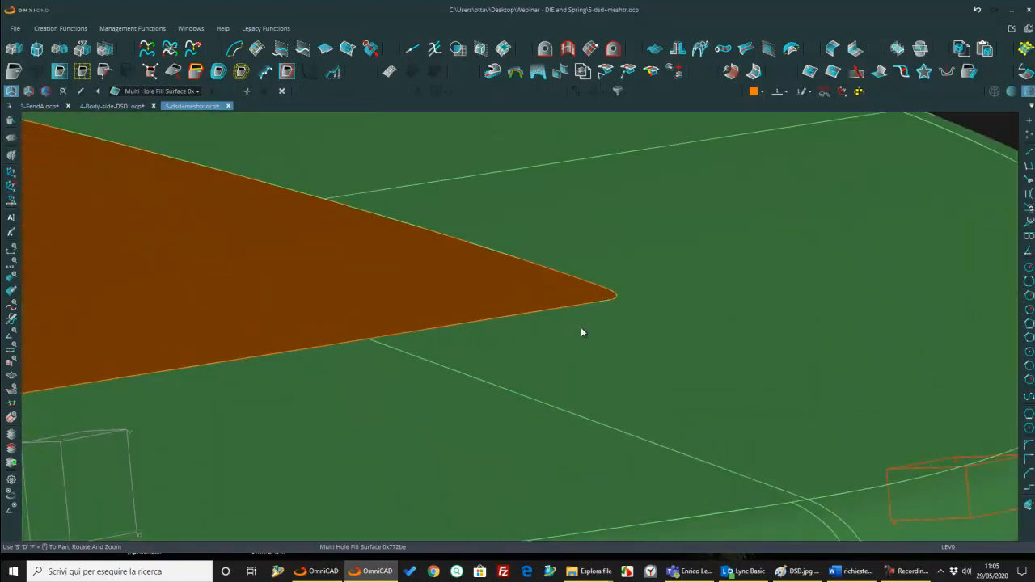
{"action": "left_click", "coordinate": [976, 10]}
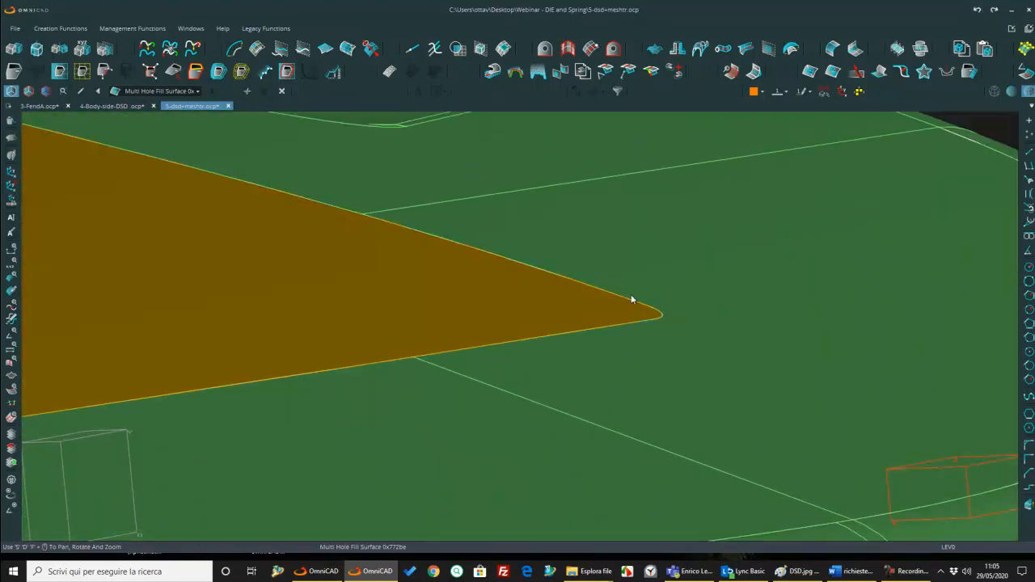
{"action": "scroll", "coordinate": [638, 296], "scroll_direction": "down", "scroll_amount": 5}
{"action": "middle_click_drag", "start_coordinate": [639, 296], "coordinate": [642, 296]}
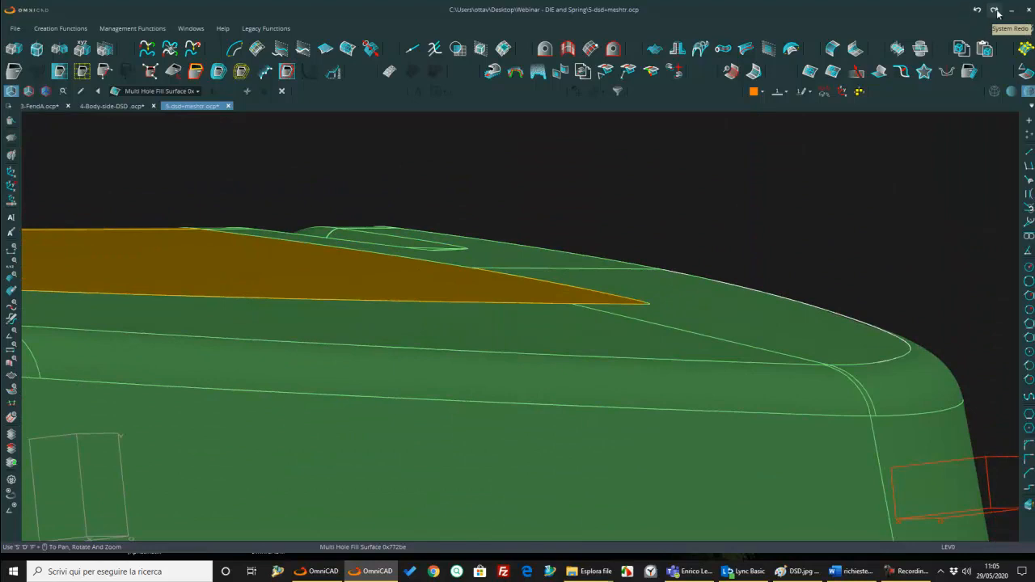
{"action": "left_click", "coordinate": [995, 11]}
{"action": "left_click", "coordinate": [978, 10]}
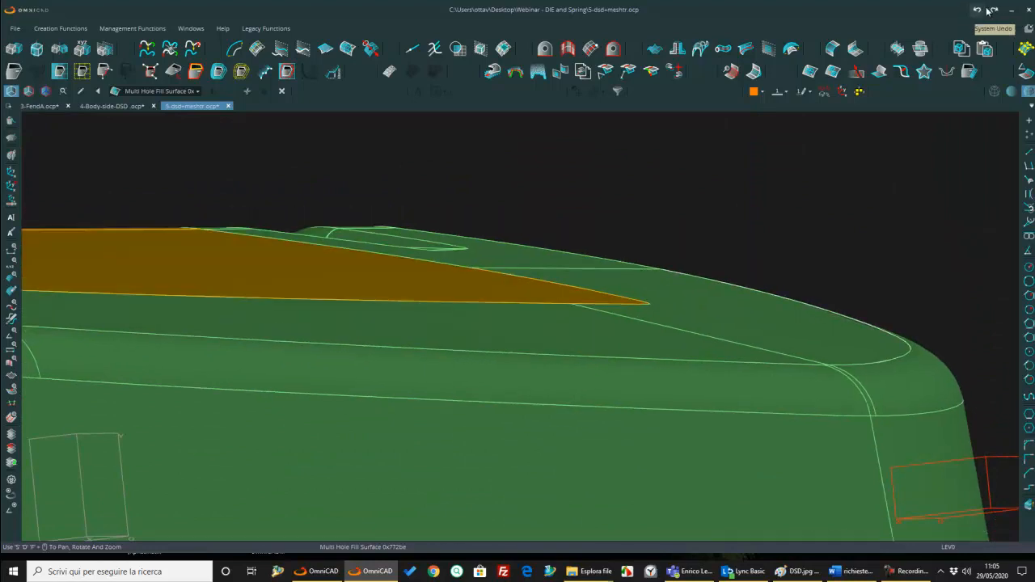
{"action": "left_click", "coordinate": [994, 10]}
Step: Examine both ends of the door's slotted flange and how the addendum joins it
{"action": "middle_click_drag", "start_coordinate": [838, 220], "coordinate": [706, 385]}
{"action": "scroll", "coordinate": [820, 287], "scroll_direction": "down", "scroll_amount": 3}
{"action": "scroll", "coordinate": [820, 285], "scroll_direction": "down", "scroll_amount": 2}
{"action": "middle_click_drag", "start_coordinate": [588, 307], "coordinate": [661, 288]}
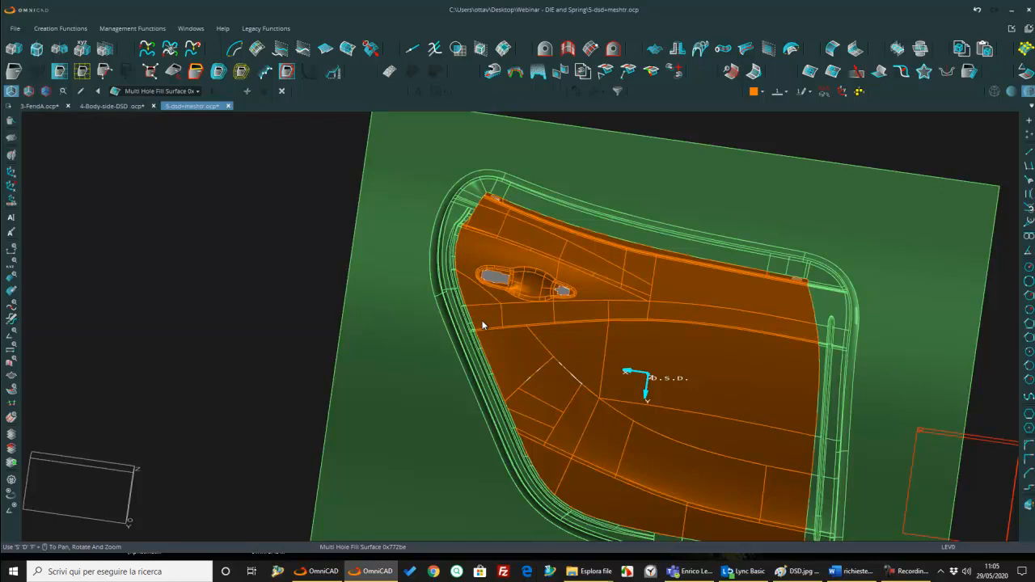
{"action": "scroll", "coordinate": [790, 283], "scroll_direction": "up", "scroll_amount": 5}
{"action": "middle_click_drag", "start_coordinate": [790, 284], "coordinate": [558, 312]}
{"action": "scroll", "coordinate": [485, 293], "scroll_direction": "up", "scroll_amount": 5}
{"action": "scroll", "coordinate": [498, 300], "scroll_direction": "up", "scroll_amount": 3}
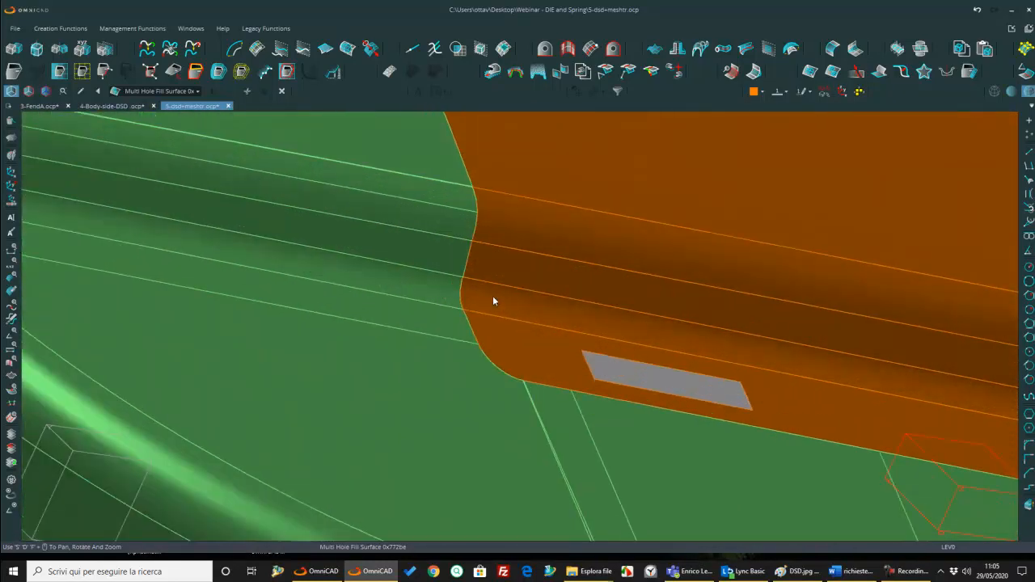
{"action": "scroll", "coordinate": [508, 360], "scroll_direction": "down", "scroll_amount": 5}
{"action": "middle_click_drag", "start_coordinate": [459, 322], "coordinate": [561, 294]}
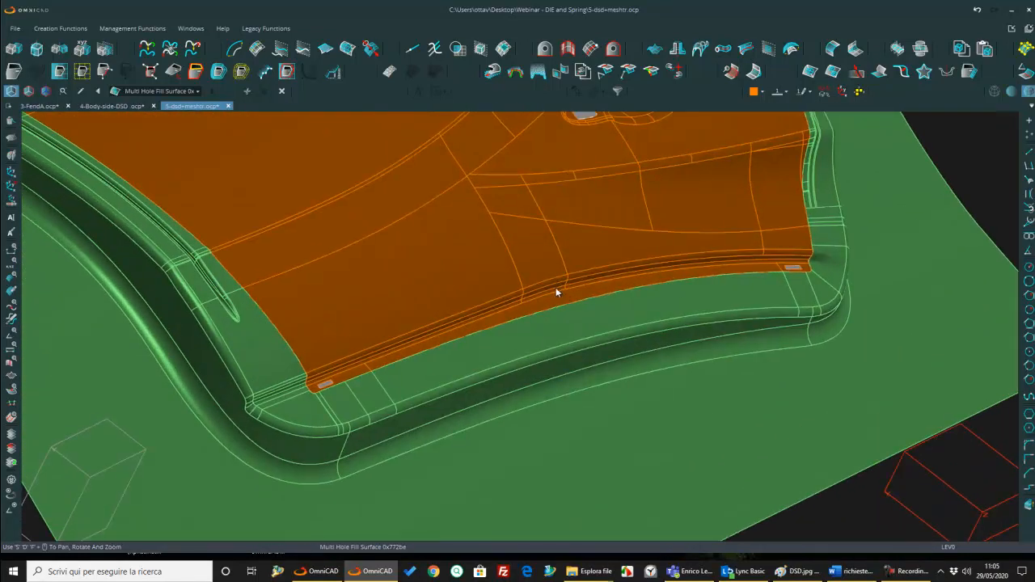
{"action": "scroll", "coordinate": [804, 272], "scroll_direction": "up", "scroll_amount": 3}
{"action": "scroll", "coordinate": [781, 268], "scroll_direction": "down", "scroll_amount": 3}
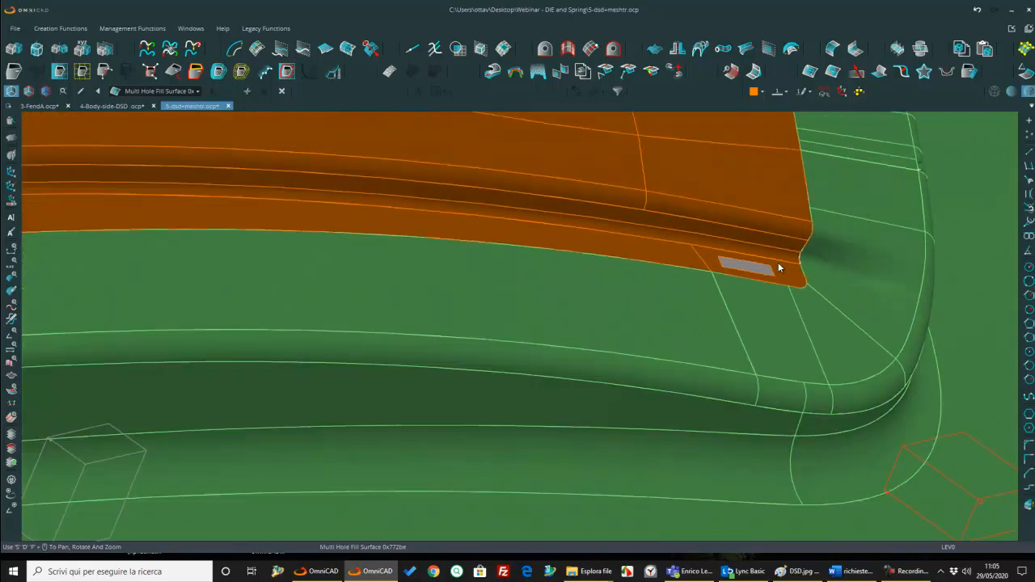
{"action": "scroll", "coordinate": [822, 268], "scroll_direction": "down", "scroll_amount": 3}
{"action": "mouse_move", "coordinate": [818, 271]}
{"action": "middle_mouse_down"}
{"action": "mouse_move", "coordinate": [797, 287]}
{"action": "mouse_move", "coordinate": [812, 288]}
{"action": "middle_mouse_up"}
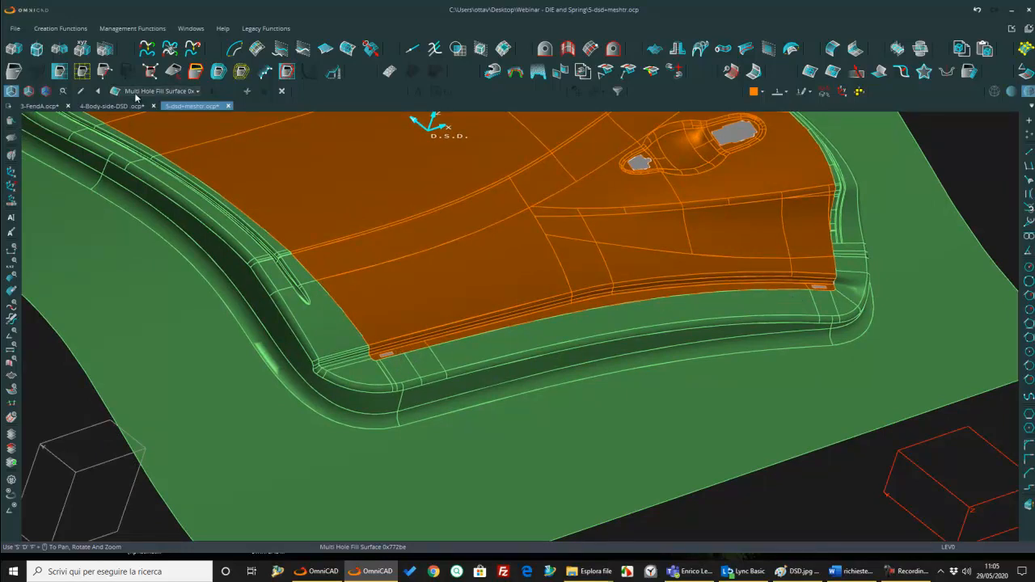
Step: Roll the feature history back to the Delete Objects feature directly after Mesh Transformer
{"action": "left_click", "coordinate": [196, 90]}
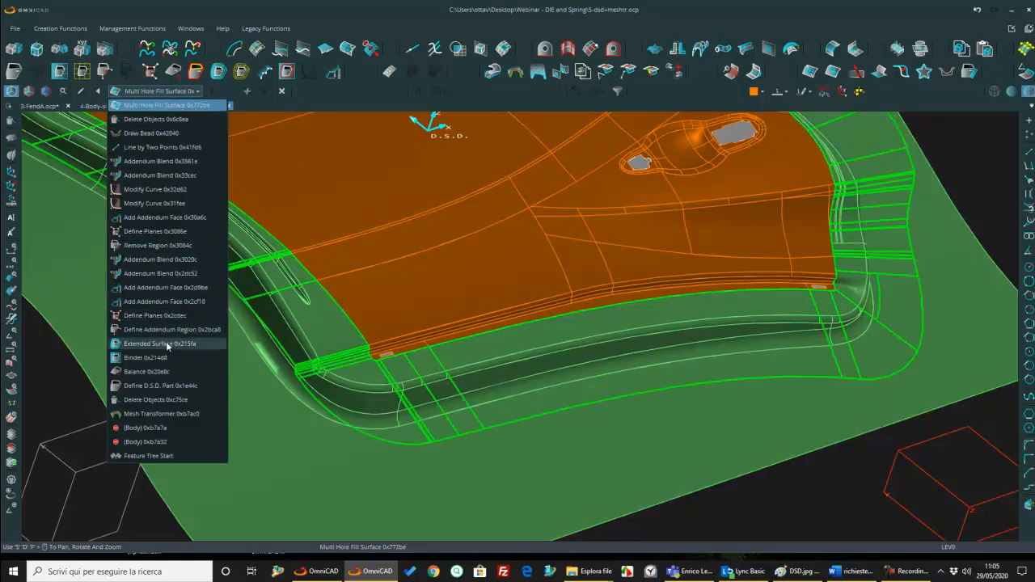
{"action": "left_click", "coordinate": [151, 399]}
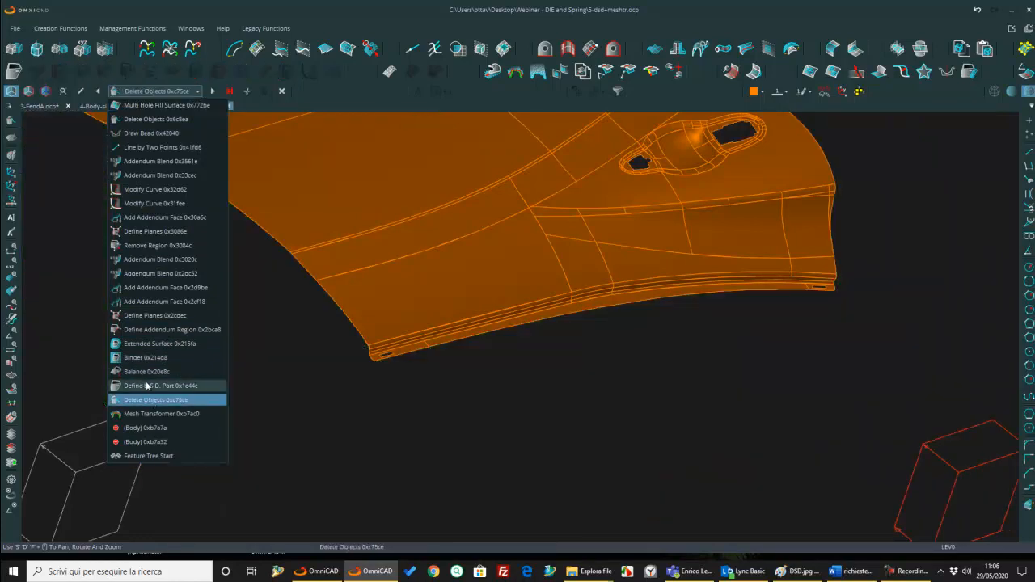
{"action": "left_click", "coordinate": [542, 340]}
Step: Change the flange faces along the door's slotted edge to Color 5, from one end to the other
{"action": "scroll", "coordinate": [516, 294], "scroll_direction": "up", "scroll_amount": 4}
{"action": "middle_click_drag", "start_coordinate": [516, 294], "coordinate": [669, 195]}
{"action": "scroll", "coordinate": [670, 194], "scroll_direction": "down", "scroll_amount": 2}
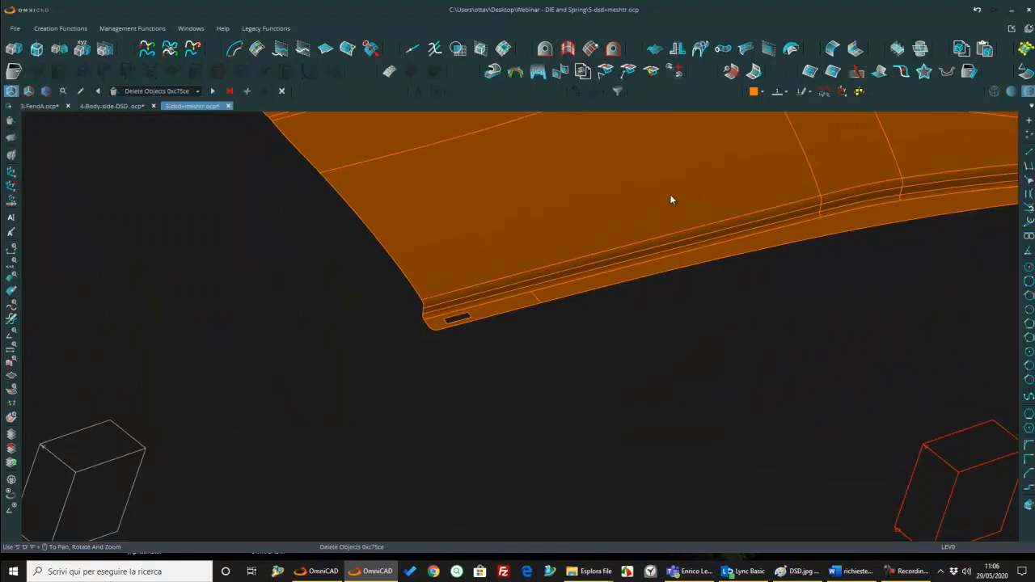
{"action": "left_click", "coordinate": [11, 155]}
{"action": "scroll", "coordinate": [433, 267], "scroll_direction": "up", "scroll_amount": 3}
{"action": "left_click_drag", "start_coordinate": [433, 267], "coordinate": [526, 330]}
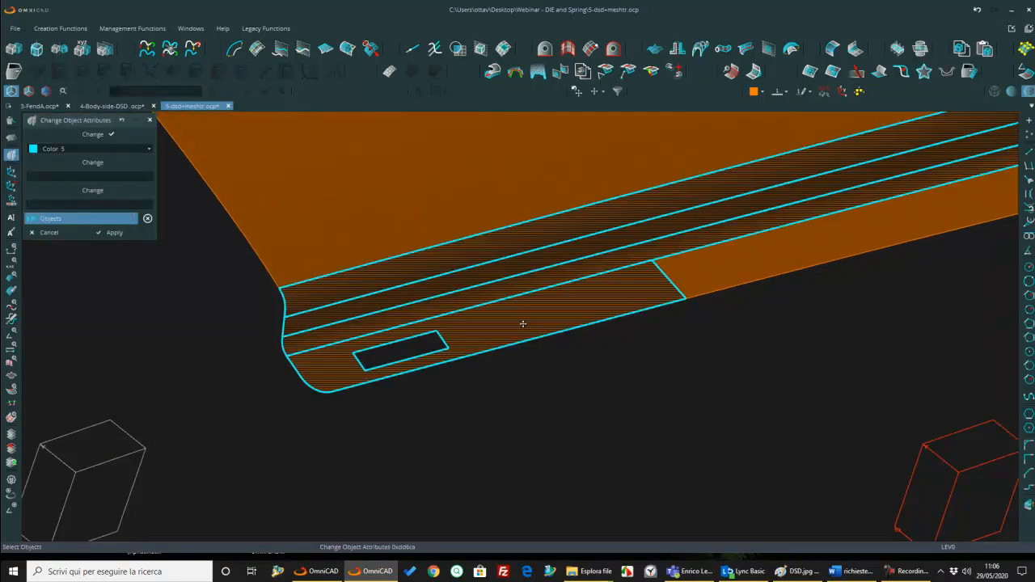
{"action": "middle_click_drag", "start_coordinate": [732, 212], "coordinate": [478, 239]}
{"action": "left_click_drag", "start_coordinate": [478, 241], "coordinate": [524, 307]}
{"action": "scroll", "coordinate": [525, 289], "scroll_direction": "down", "scroll_amount": 4}
{"action": "middle_click_drag", "start_coordinate": [833, 212], "coordinate": [453, 303]}
{"action": "scroll", "coordinate": [453, 304], "scroll_direction": "up", "scroll_amount": 2}
{"action": "left_click", "coordinate": [448, 312]}
{"action": "left_click", "coordinate": [508, 275]}
{"action": "scroll", "coordinate": [510, 279], "scroll_direction": "down", "scroll_amount": 2}
{"action": "scroll", "coordinate": [510, 279], "scroll_direction": "down", "scroll_amount": 1}
{"action": "middle_click_drag", "start_coordinate": [817, 265], "coordinate": [539, 247]}
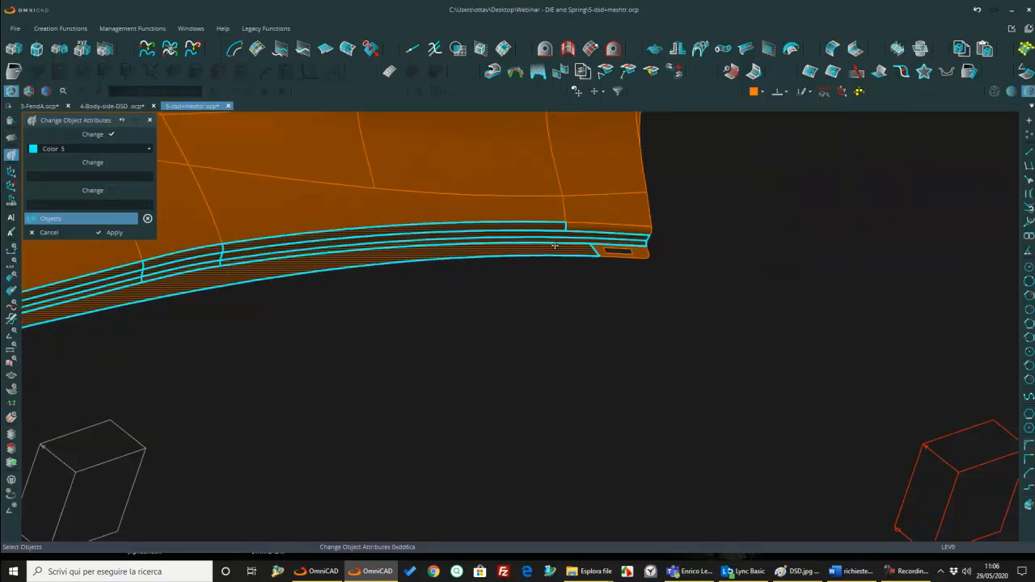
{"action": "scroll", "coordinate": [564, 248], "scroll_direction": "up", "scroll_amount": 4}
{"action": "left_click_drag", "start_coordinate": [580, 206], "coordinate": [663, 277]}
{"action": "left_click", "coordinate": [114, 232]}
{"action": "scroll", "coordinate": [609, 219], "scroll_direction": "down", "scroll_amount": 4}
{"action": "middle_click_drag", "start_coordinate": [608, 216], "coordinate": [908, 201]}
{"action": "middle_click_drag", "start_coordinate": [445, 248], "coordinate": [376, 242]}
{"action": "key", "text": "Escape"}
{"action": "scroll", "coordinate": [355, 301], "scroll_direction": "up", "scroll_amount": 3}
{"action": "middle_click_drag", "start_coordinate": [340, 297], "coordinate": [310, 316]}
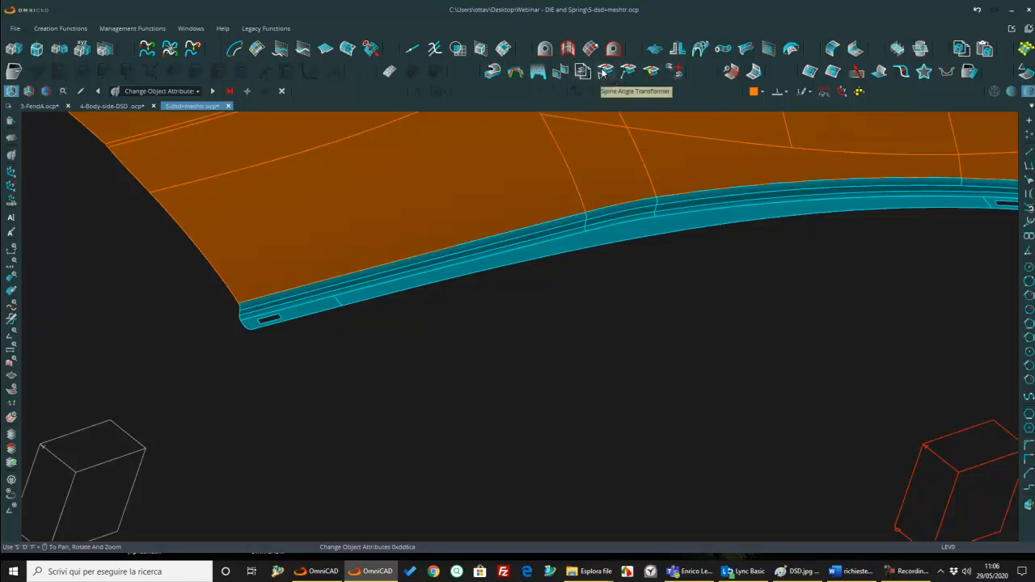
Step: Start a Spine Angle Transformer with the boundary between the orange door and the cyan flange as spine curve
{"action": "left_click", "coordinate": [605, 71]}
{"action": "scroll", "coordinate": [369, 295], "scroll_direction": "up", "scroll_amount": 5}
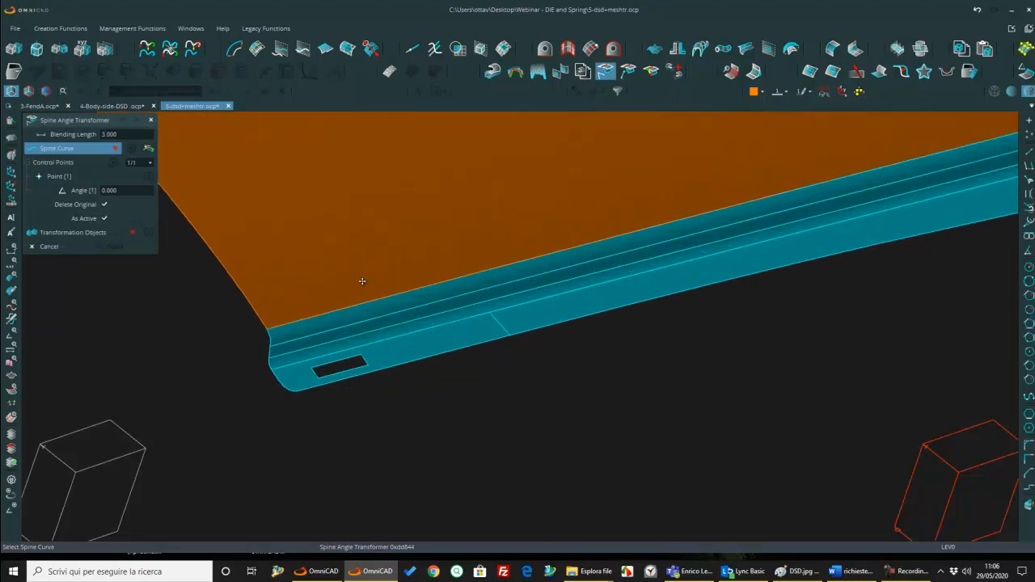
{"action": "scroll", "coordinate": [356, 279], "scroll_direction": "down", "scroll_amount": 5}
{"action": "scroll", "coordinate": [771, 203], "scroll_direction": "up", "scroll_amount": 3}
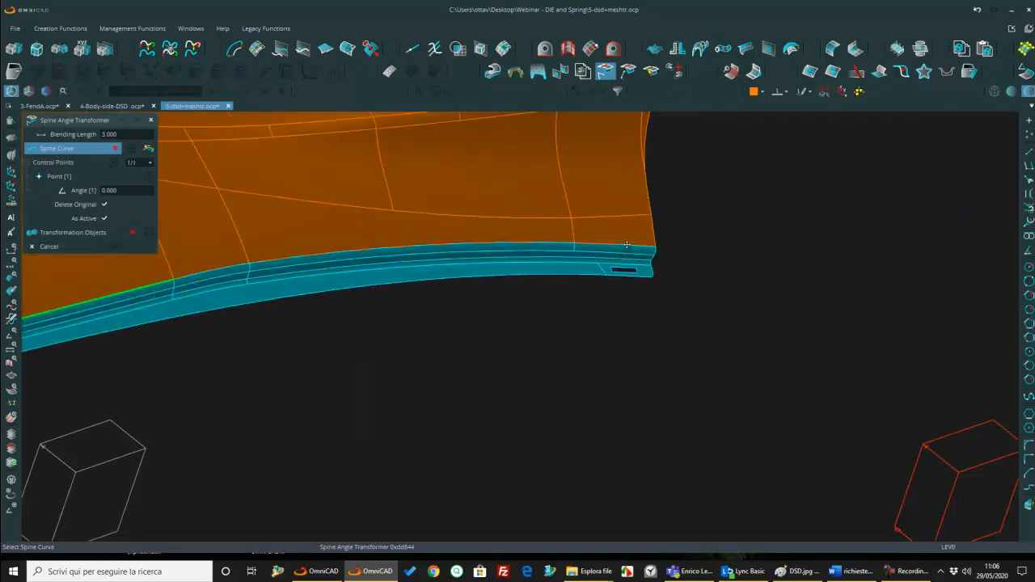
{"action": "left_click", "coordinate": [596, 257]}
{"action": "scroll", "coordinate": [573, 224], "scroll_direction": "down", "scroll_amount": 3}
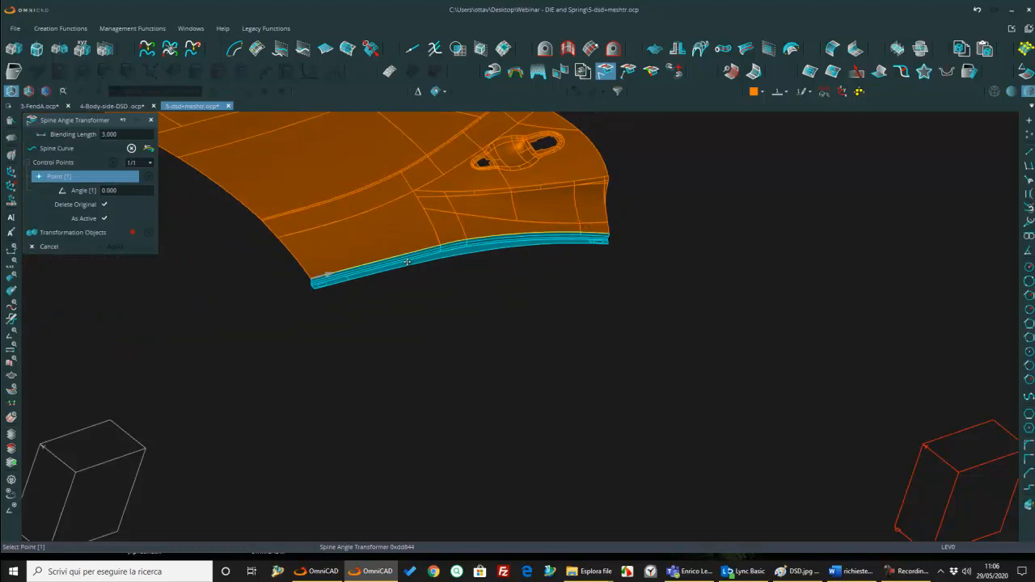
Step: Set the first control point's angle to 3 and choose the cyan flange faces as transformation objects
{"action": "left_click", "coordinate": [117, 190]}
{"action": "type", "text": "3"}
{"action": "key", "text": "Return"}
{"action": "scroll", "coordinate": [293, 279], "scroll_direction": "up", "scroll_amount": 5}
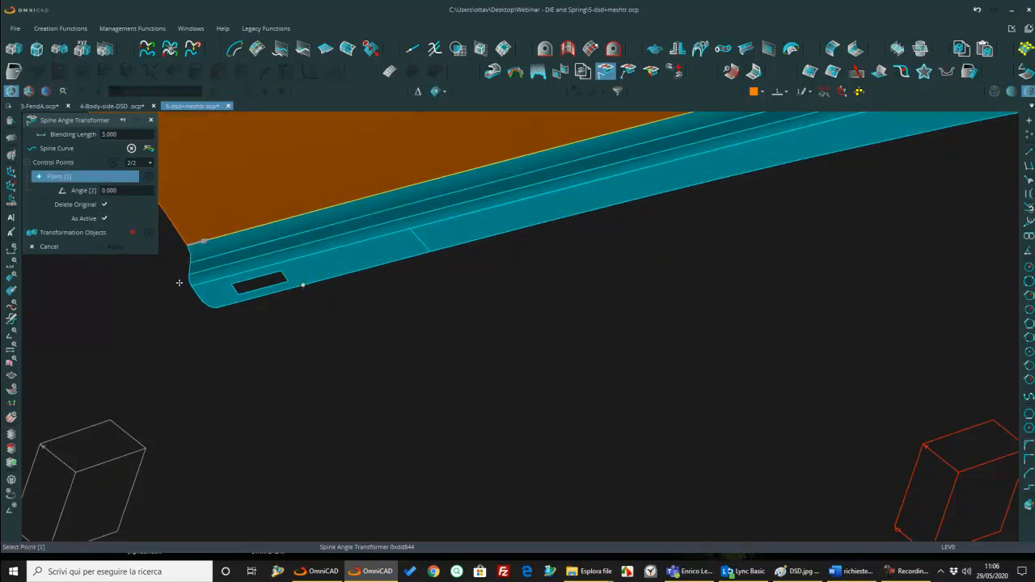
{"action": "left_click", "coordinate": [81, 235]}
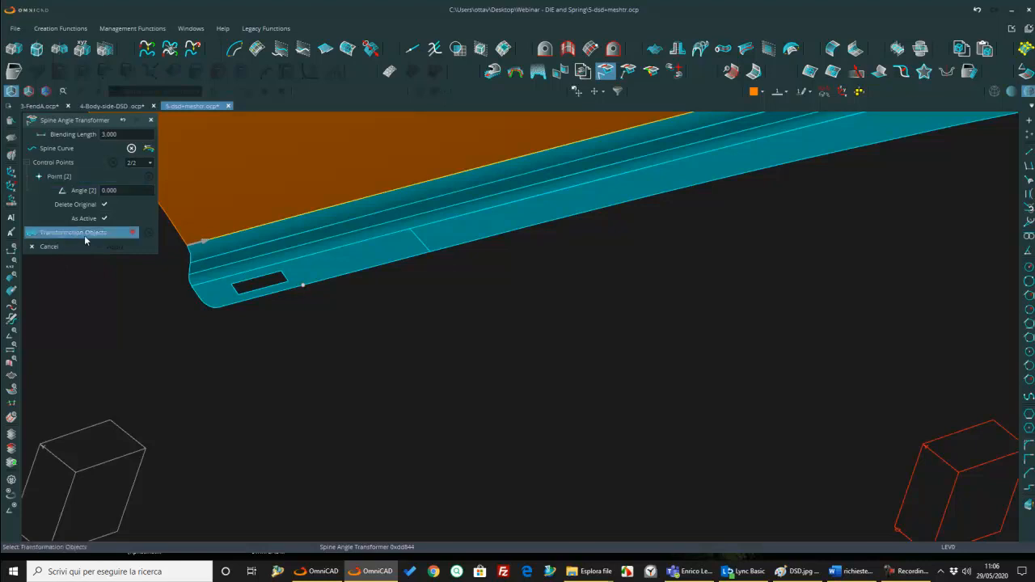
{"action": "left_click", "coordinate": [372, 251]}
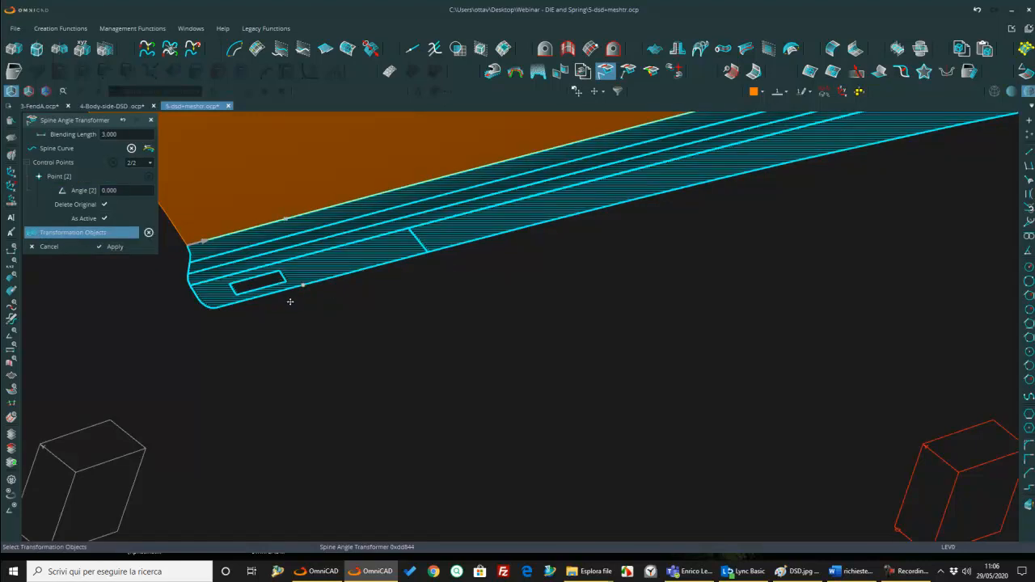
Step: Examine the previewed flange rotation around the slot and at the spine curve's end
{"action": "scroll", "coordinate": [290, 296], "scroll_direction": "up", "scroll_amount": 5}
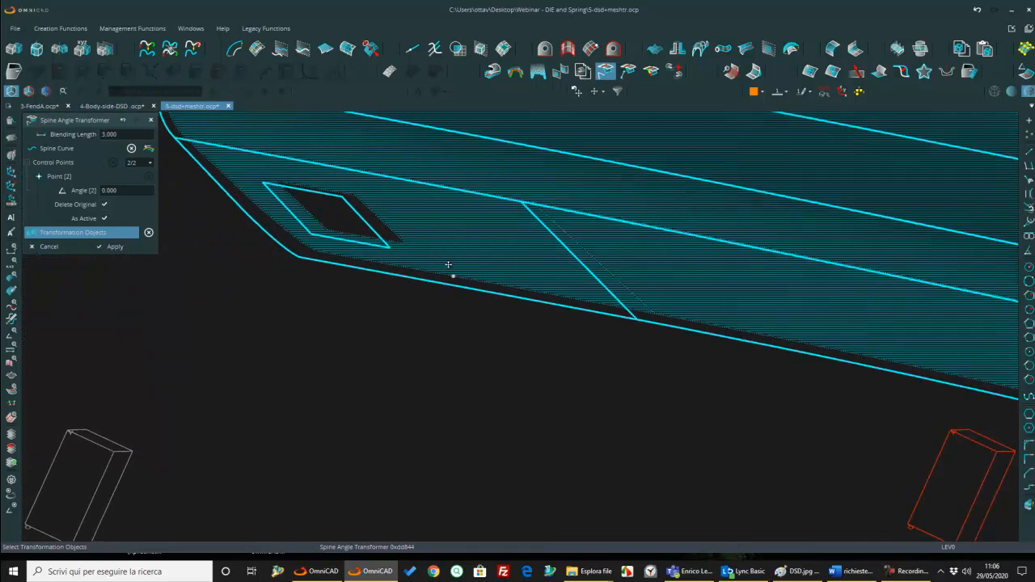
{"action": "middle_click_drag", "start_coordinate": [413, 281], "coordinate": [476, 381]}
{"action": "scroll", "coordinate": [438, 287], "scroll_direction": "down", "scroll_amount": 1}
{"action": "middle_click_drag", "start_coordinate": [652, 230], "coordinate": [503, 213]}
{"action": "scroll", "coordinate": [344, 213], "scroll_direction": "up", "scroll_amount": 4}
{"action": "middle_click_drag", "start_coordinate": [287, 234], "coordinate": [314, 254]}
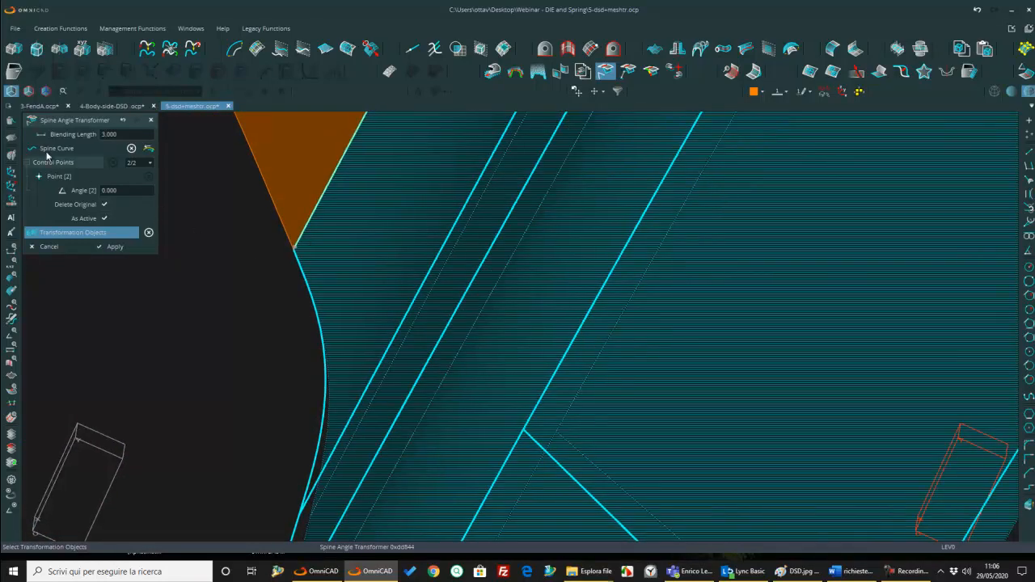
{"action": "middle_click_drag", "start_coordinate": [318, 310], "coordinate": [302, 258]}
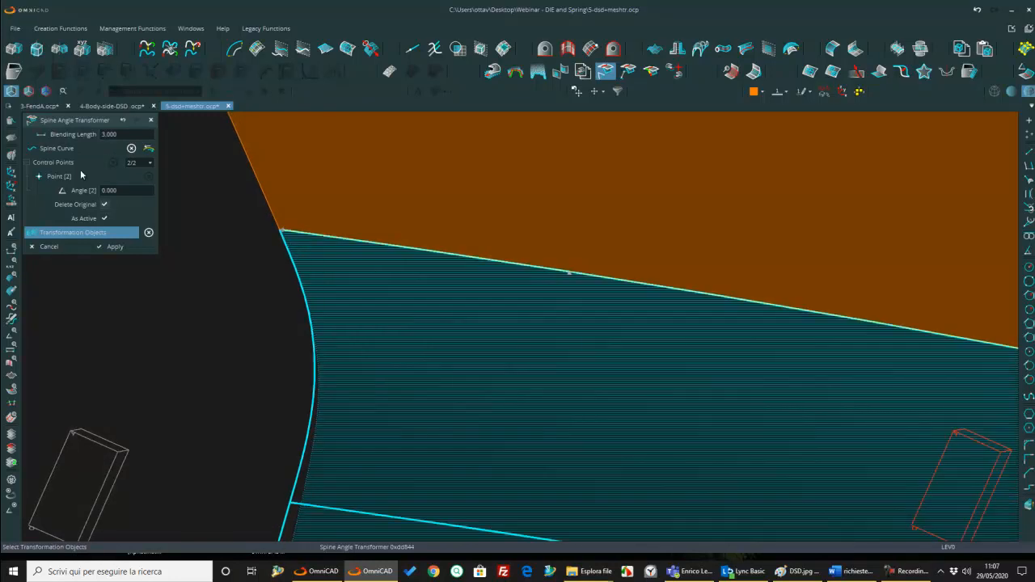
Step: Set the blending length to 0 and check the flange preview beside the spine curve
{"action": "left_click", "coordinate": [122, 133]}
{"action": "type", "text": "0"}
{"action": "key", "text": "Return"}
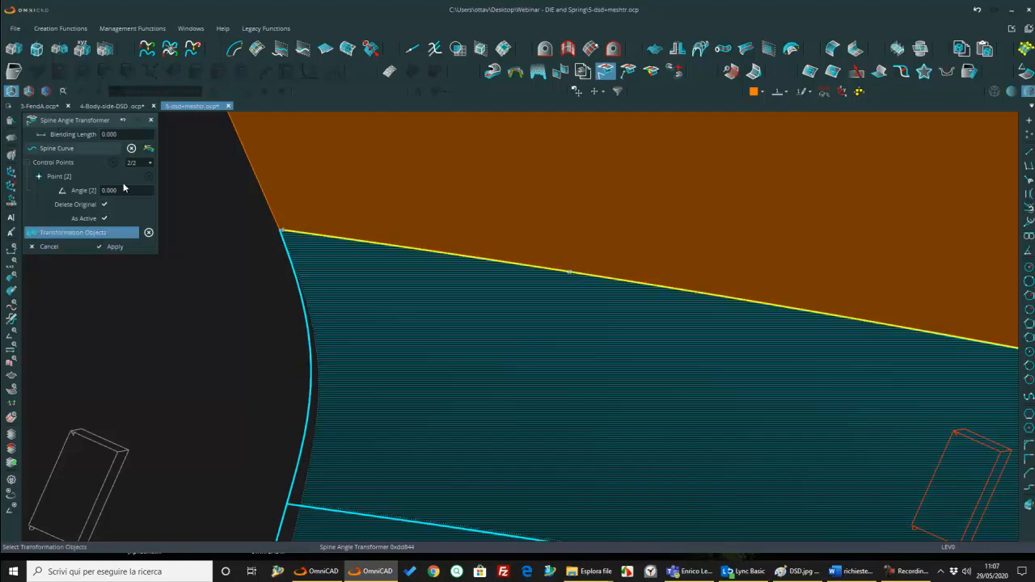
{"action": "middle_click_drag", "start_coordinate": [279, 261], "coordinate": [283, 260]}
{"action": "scroll", "coordinate": [282, 259], "scroll_direction": "up", "scroll_amount": 3}
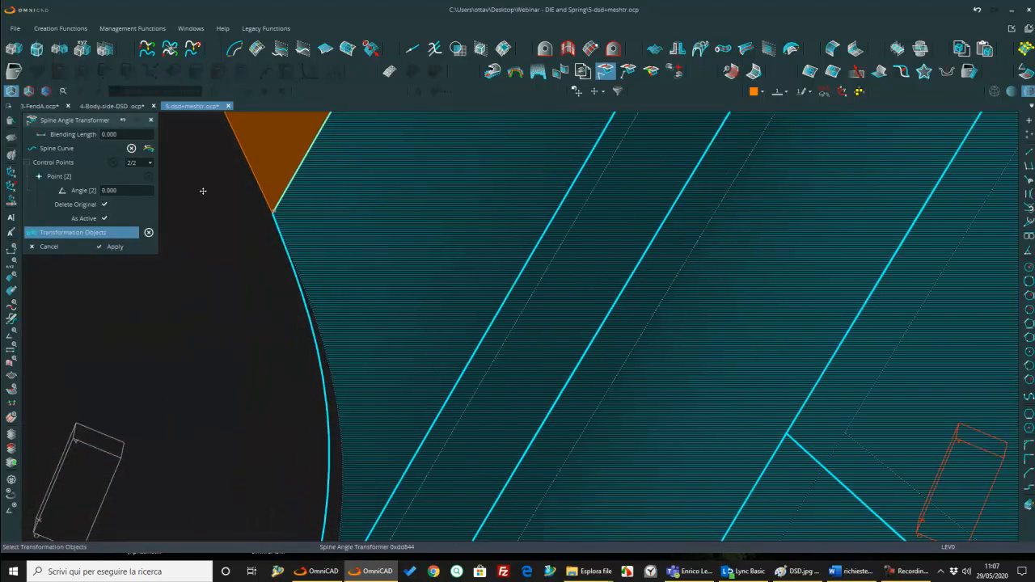
{"action": "key", "text": "Down"}
{"action": "key", "text": "Down"}
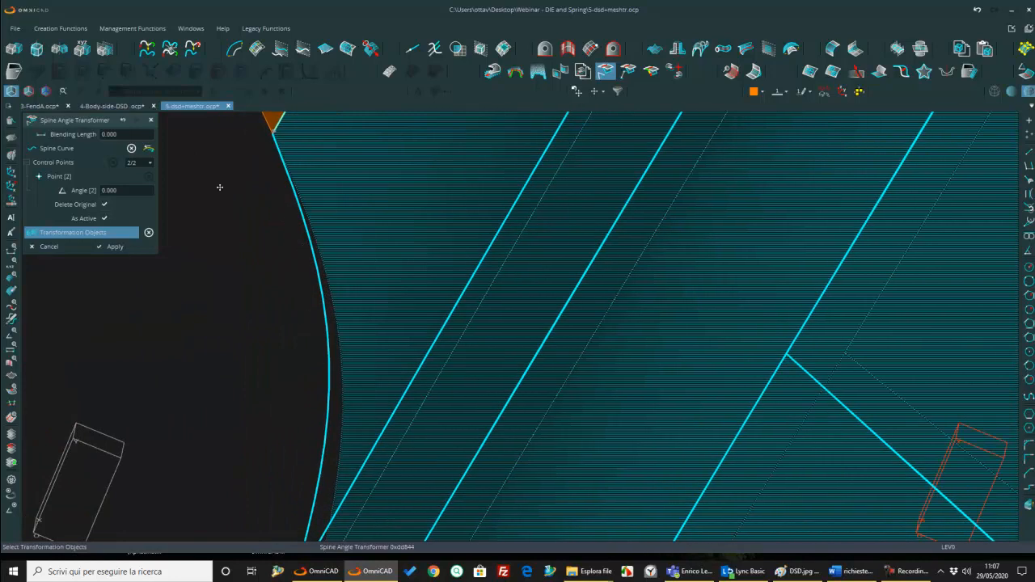
Step: Set the blending length of the Spine Angle Transformer to 5
{"action": "key", "text": "Return"}
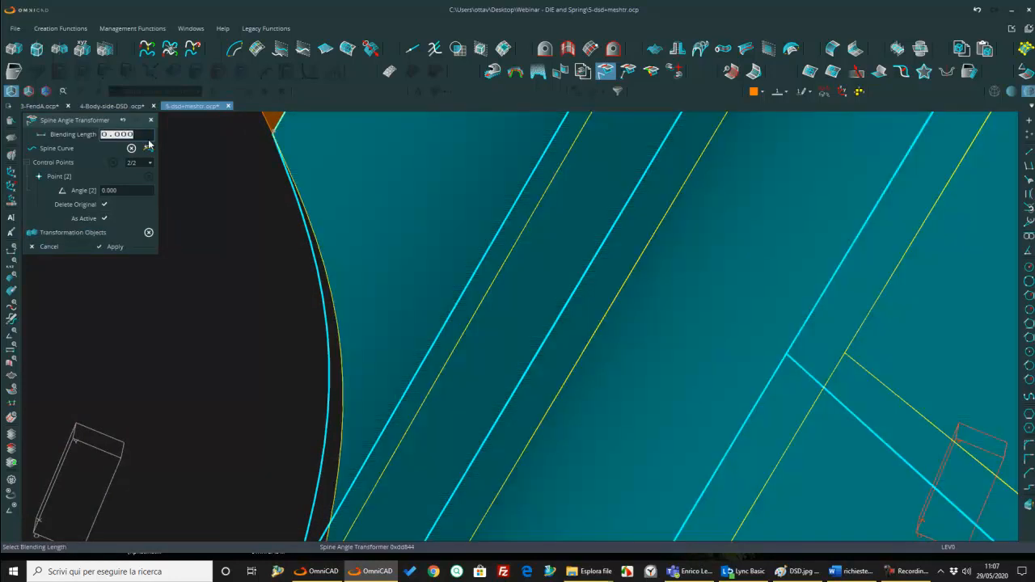
{"action": "type", "text": "5"}
{"action": "key", "text": "Return"}
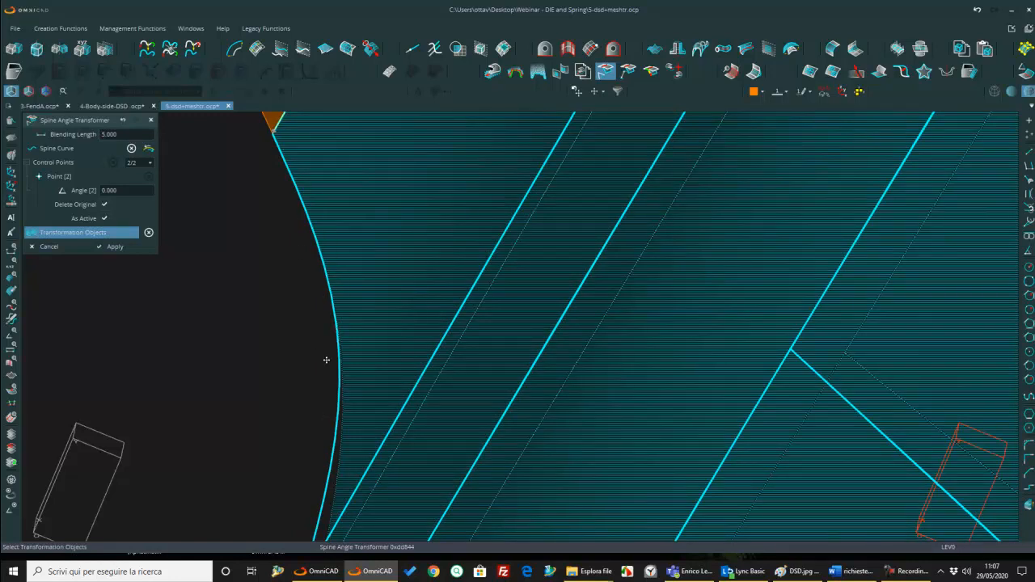
Step: Place a second control point on the flange's outer edge below the rectangular slot and set its angle to 5
{"action": "scroll", "coordinate": [419, 345], "scroll_direction": "down", "scroll_amount": 7}
{"action": "middle_click_drag", "start_coordinate": [416, 339], "coordinate": [360, 277]}
{"action": "scroll", "coordinate": [361, 278], "scroll_direction": "down", "scroll_amount": 3}
{"action": "scroll", "coordinate": [615, 311], "scroll_direction": "down", "scroll_amount": 5}
{"action": "scroll", "coordinate": [833, 453], "scroll_direction": "up", "scroll_amount": 3}
{"action": "scroll", "coordinate": [640, 312], "scroll_direction": "up", "scroll_amount": 6}
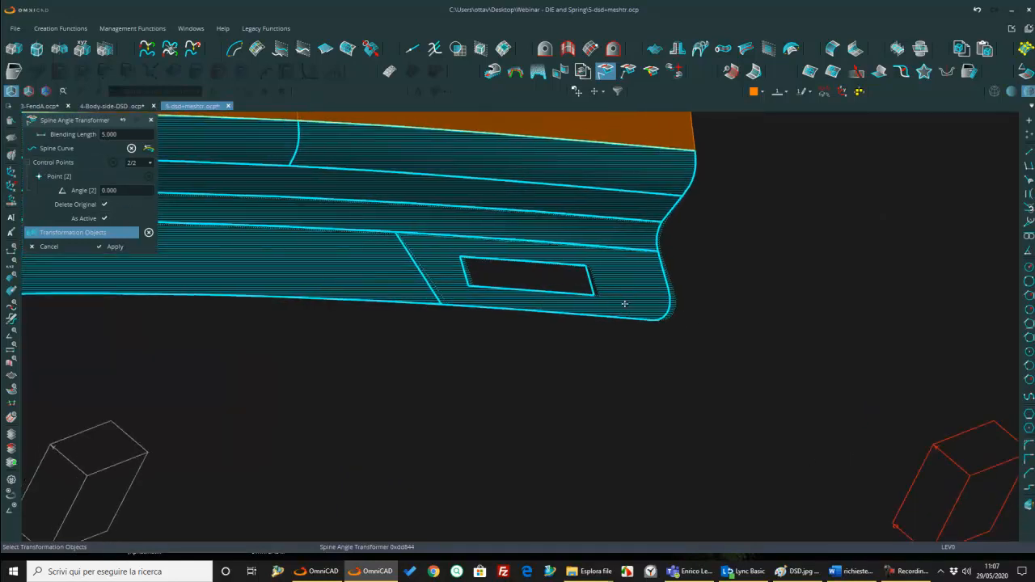
{"action": "right_click", "coordinate": [659, 314]}
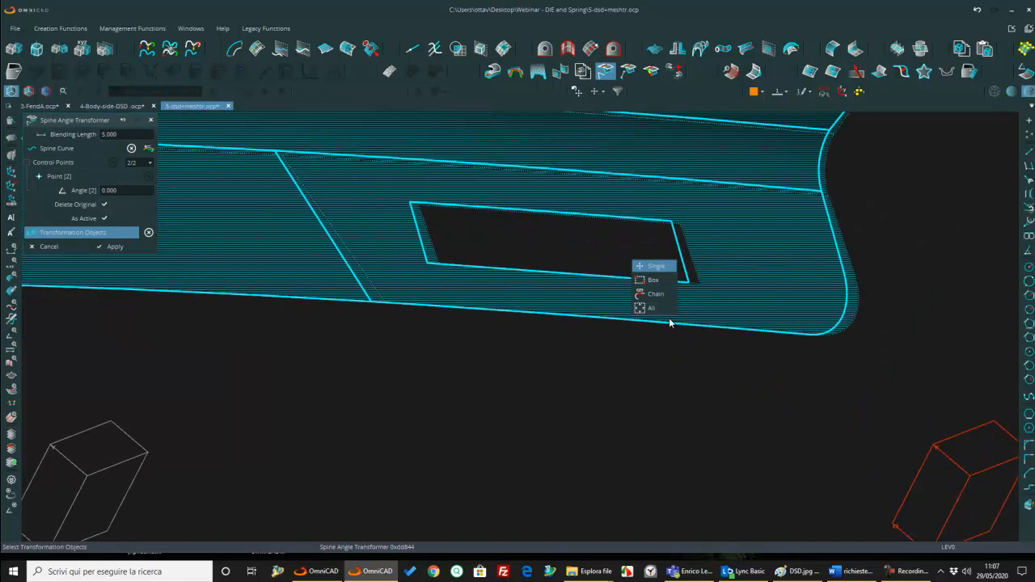
{"action": "left_click", "coordinate": [62, 178]}
{"action": "left_click", "coordinate": [655, 320]}
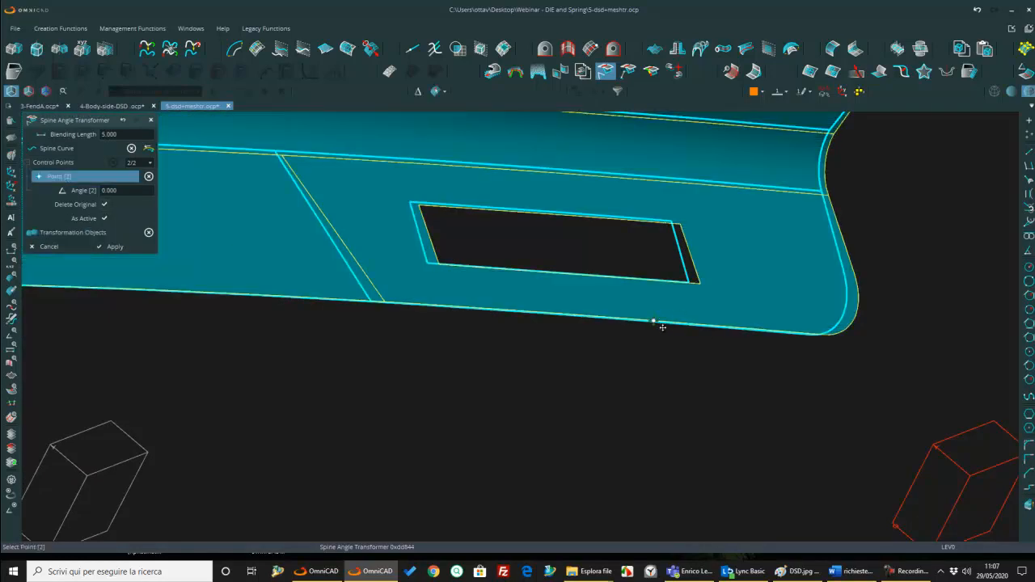
{"action": "left_click", "coordinate": [128, 191]}
{"action": "type", "text": "5"}
{"action": "key", "text": "Return"}
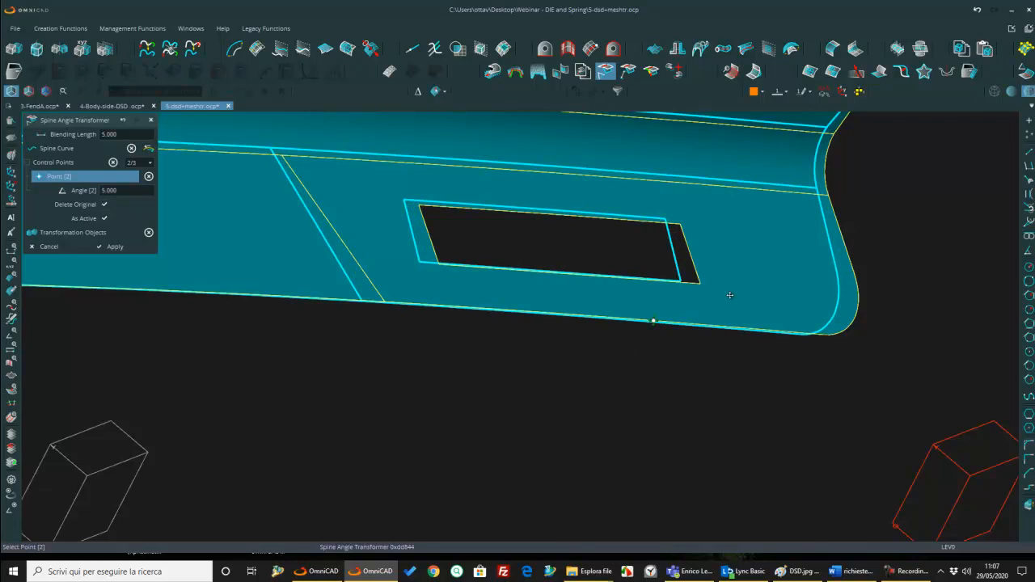
Step: Check the previewed flange rotation at both slotted ends and apply the Spine Angle Transformer
{"action": "scroll", "coordinate": [680, 305], "scroll_direction": "down", "scroll_amount": 2}
{"action": "middle_click_drag", "start_coordinate": [679, 305], "coordinate": [675, 290]}
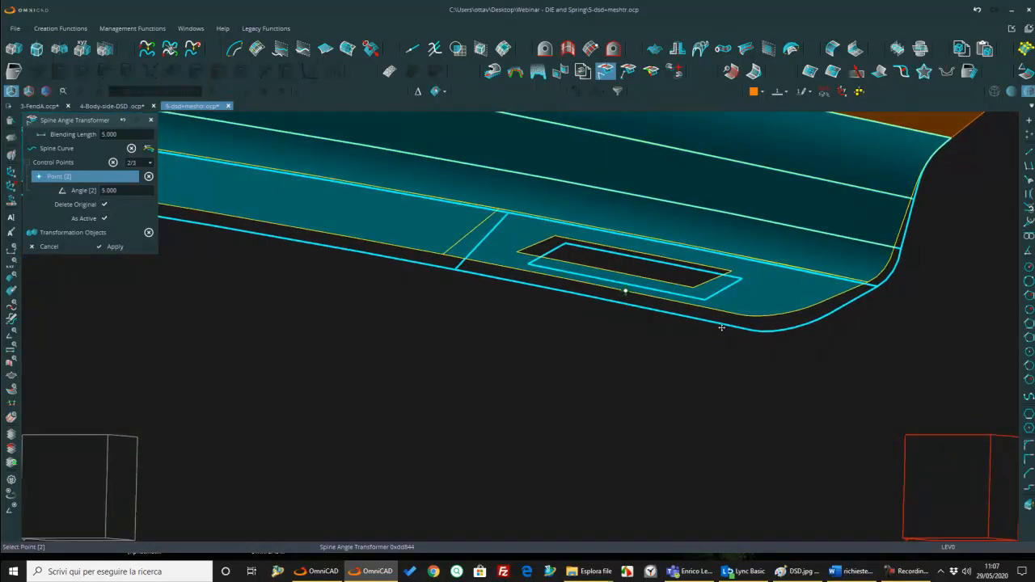
{"action": "middle_click_drag", "start_coordinate": [749, 324], "coordinate": [463, 239]}
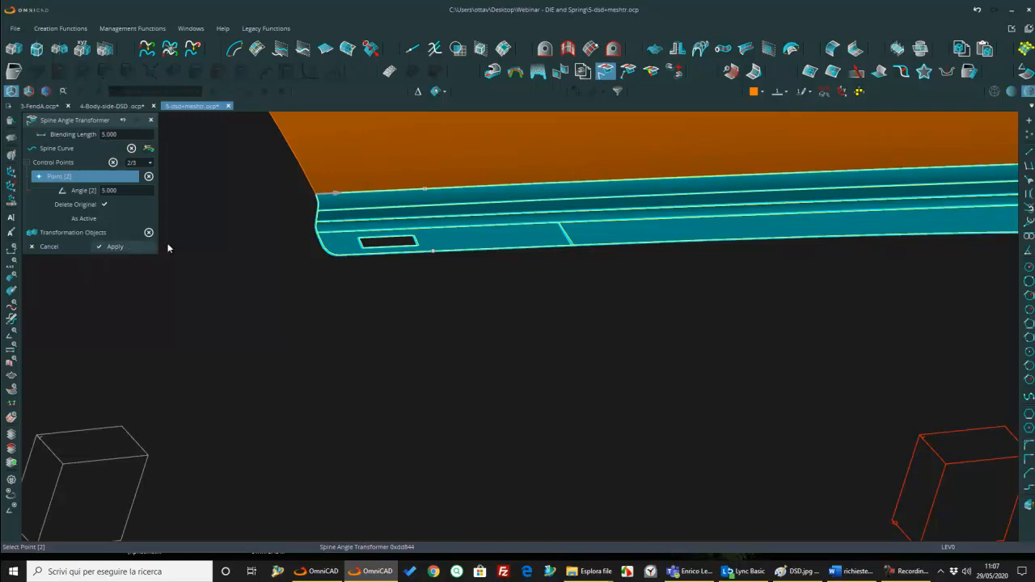
{"action": "left_click", "coordinate": [114, 246]}
Step: Re-execute the remaining features after the Spine Angle Transformer up to the last Multi Hole Fill Surface
{"action": "scroll", "coordinate": [427, 220], "scroll_direction": "up", "scroll_amount": 4}
{"action": "middle_click_drag", "start_coordinate": [427, 220], "coordinate": [413, 372]}
{"action": "scroll", "coordinate": [431, 220], "scroll_direction": "down", "scroll_amount": 3}
{"action": "scroll", "coordinate": [419, 242], "scroll_direction": "down", "scroll_amount": 3}
{"action": "scroll", "coordinate": [460, 384], "scroll_direction": "down", "scroll_amount": 4}
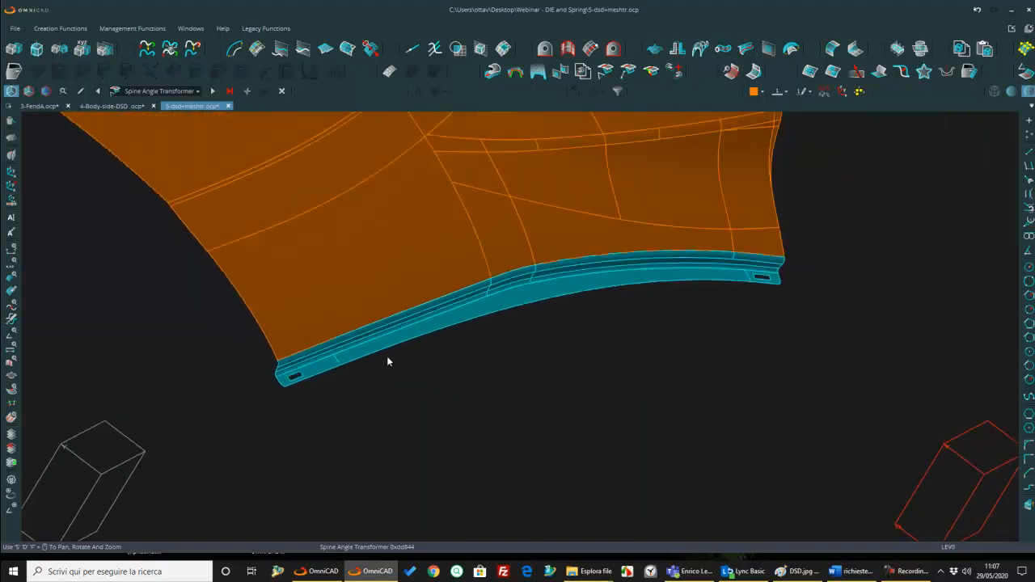
{"action": "middle_click_drag", "start_coordinate": [608, 302], "coordinate": [609, 292]}
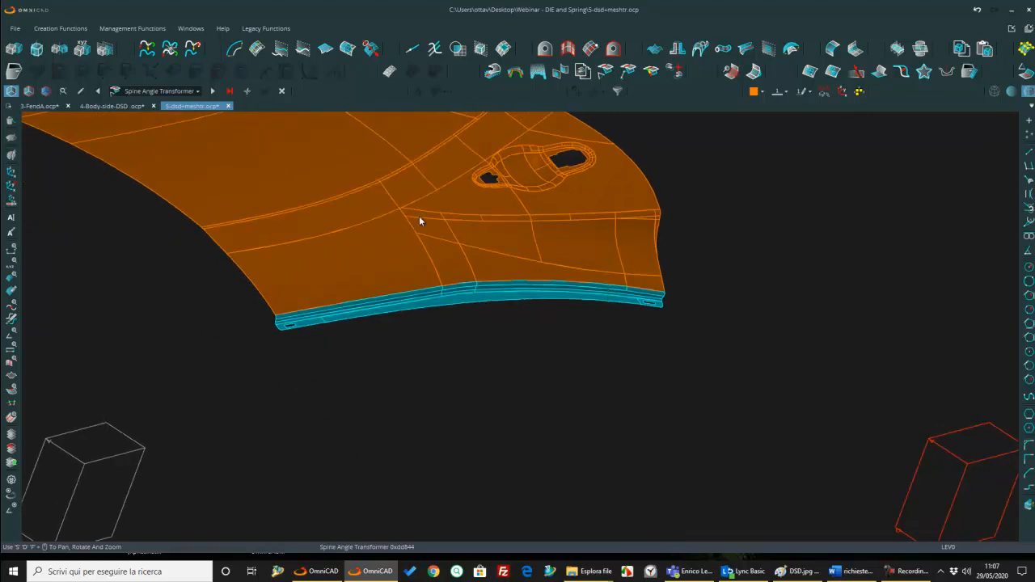
{"action": "left_click", "coordinate": [228, 91]}
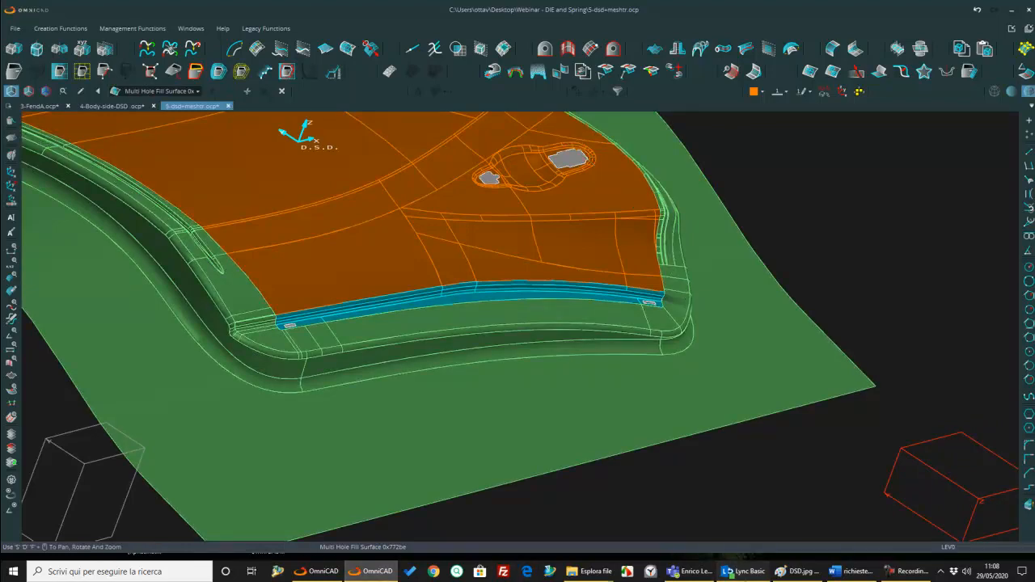
{"action": "left_click", "coordinate": [766, 573]}
{"action": "left_click", "coordinate": [663, 439]}
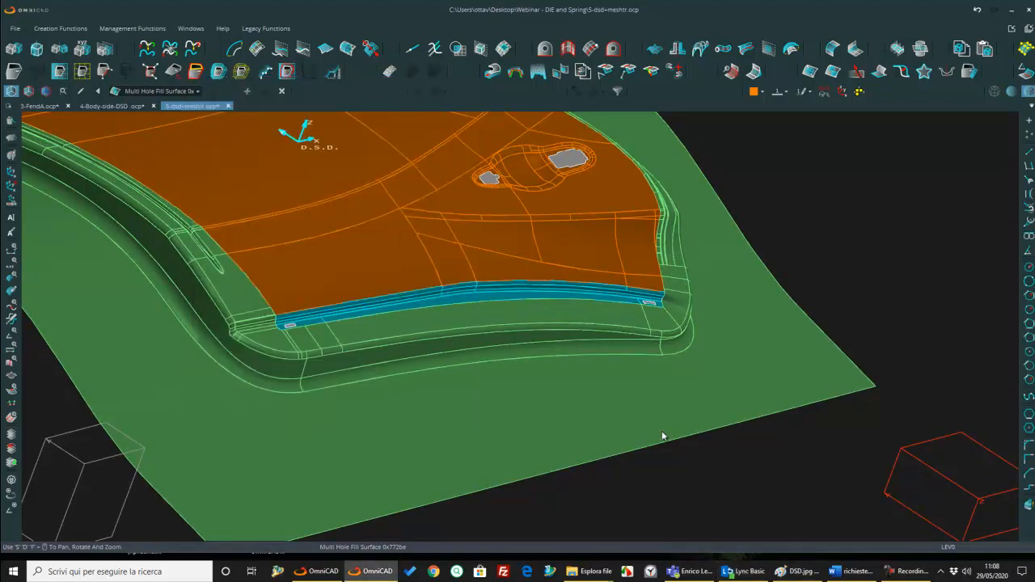
Step: Compare the die surfaces around the slotted flange end before and after the rotation by repeatedly undoing and redoing the update
{"action": "middle_click_drag", "start_coordinate": [421, 376], "coordinate": [511, 323]}
{"action": "scroll", "coordinate": [561, 325], "scroll_direction": "up", "scroll_amount": 5}
{"action": "scroll", "coordinate": [480, 288], "scroll_direction": "up", "scroll_amount": 3}
{"action": "middle_click_drag", "start_coordinate": [481, 288], "coordinate": [596, 311]}
{"action": "scroll", "coordinate": [599, 308], "scroll_direction": "up", "scroll_amount": 3}
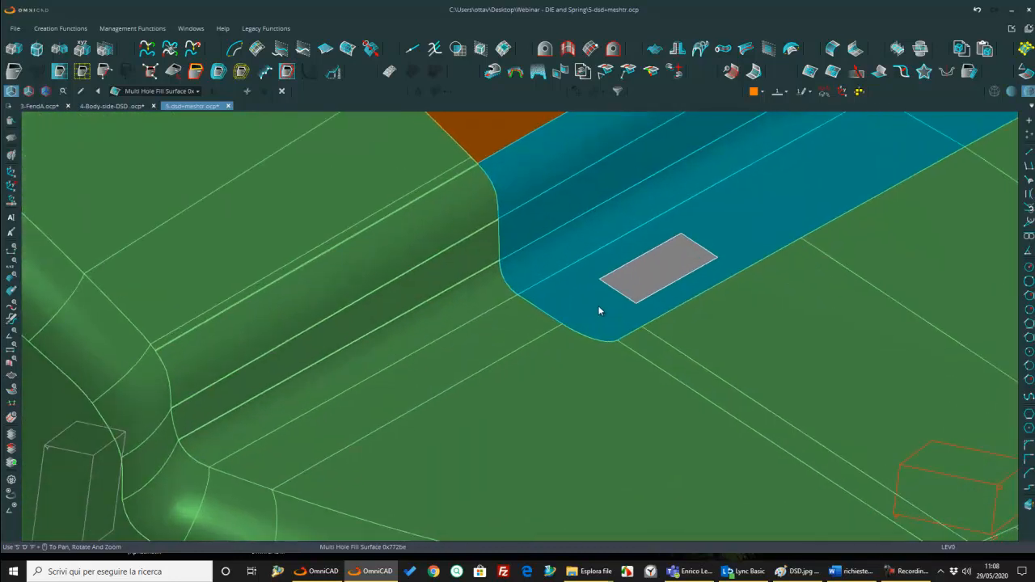
{"action": "left_click", "coordinate": [978, 15]}
{"action": "left_click", "coordinate": [997, 13]}
{"action": "left_click", "coordinate": [976, 11]}
{"action": "left_click", "coordinate": [997, 13]}
{"action": "left_click", "coordinate": [978, 12]}
{"action": "left_click", "coordinate": [996, 13]}
Step: Change the colour of the outer green binder surface to Color 5
{"action": "scroll", "coordinate": [907, 120], "scroll_direction": "down", "scroll_amount": 5}
{"action": "scroll", "coordinate": [798, 181], "scroll_direction": "down", "scroll_amount": 8}
{"action": "middle_click_drag", "start_coordinate": [640, 331], "coordinate": [612, 364]}
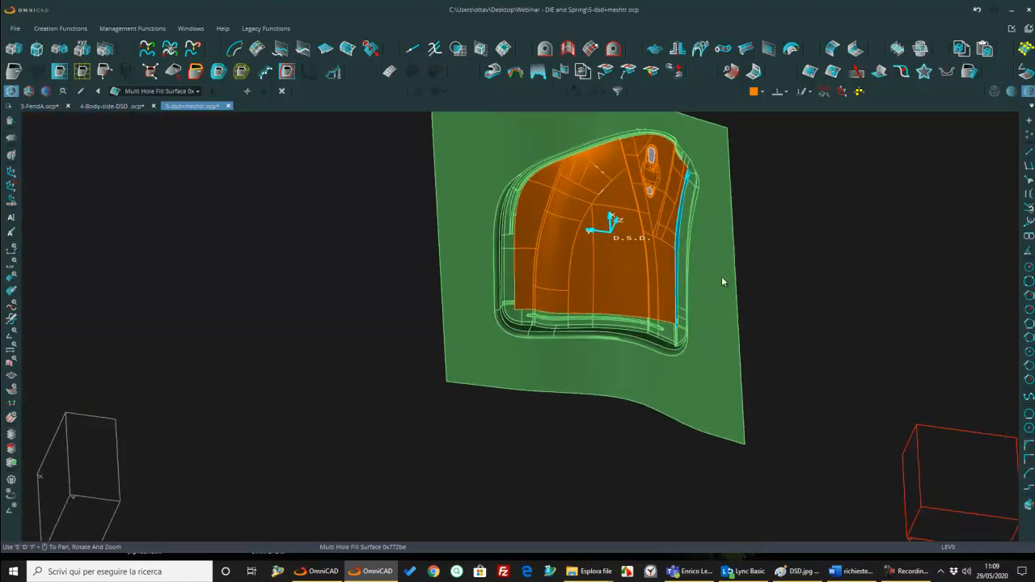
{"action": "middle_click_drag", "start_coordinate": [635, 254], "coordinate": [576, 292]}
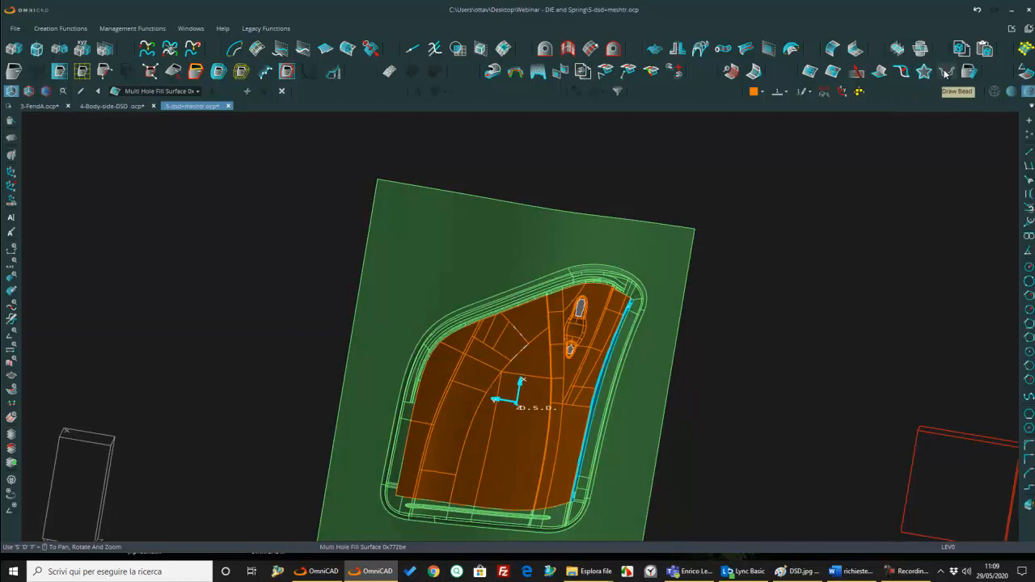
{"action": "middle_click_drag", "start_coordinate": [637, 362], "coordinate": [635, 319]}
{"action": "middle_click_drag", "start_coordinate": [636, 260], "coordinate": [562, 233]}
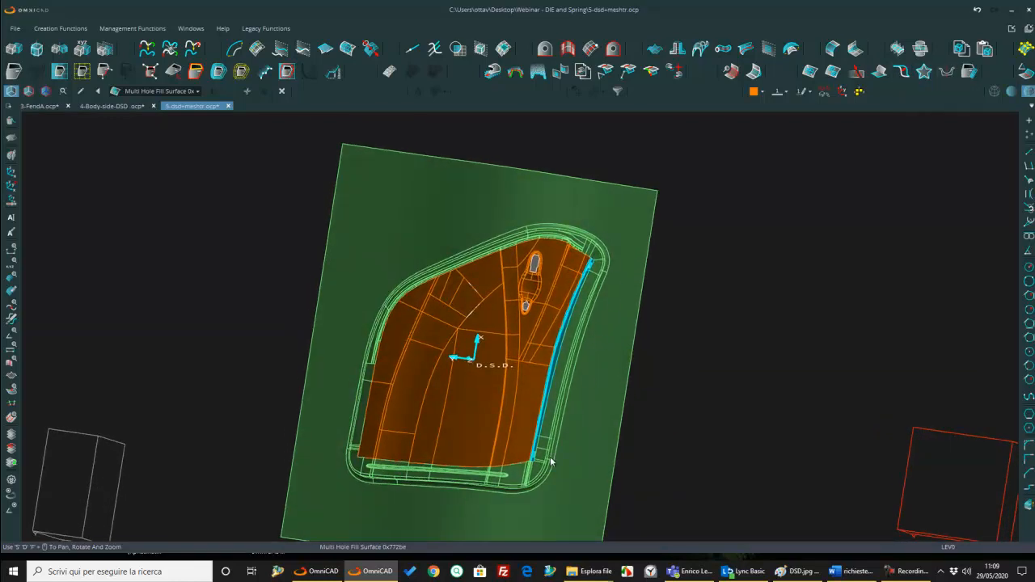
{"action": "middle_click_drag", "start_coordinate": [483, 242], "coordinate": [507, 218]}
{"action": "scroll", "coordinate": [524, 247], "scroll_direction": "up", "scroll_amount": 4}
{"action": "scroll", "coordinate": [506, 216], "scroll_direction": "down", "scroll_amount": 3}
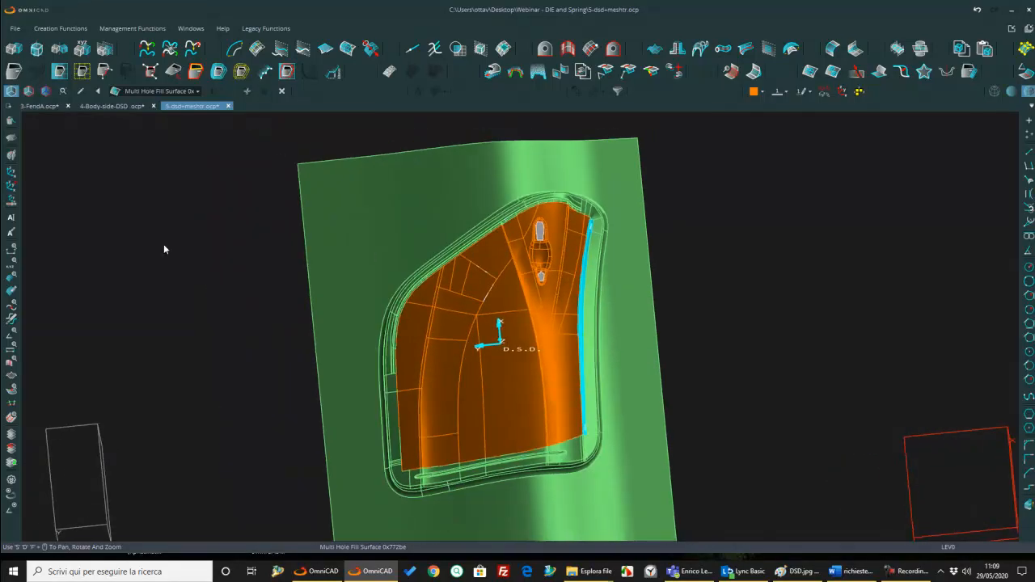
{"action": "left_click", "coordinate": [11, 155]}
{"action": "left_click", "coordinate": [355, 218]}
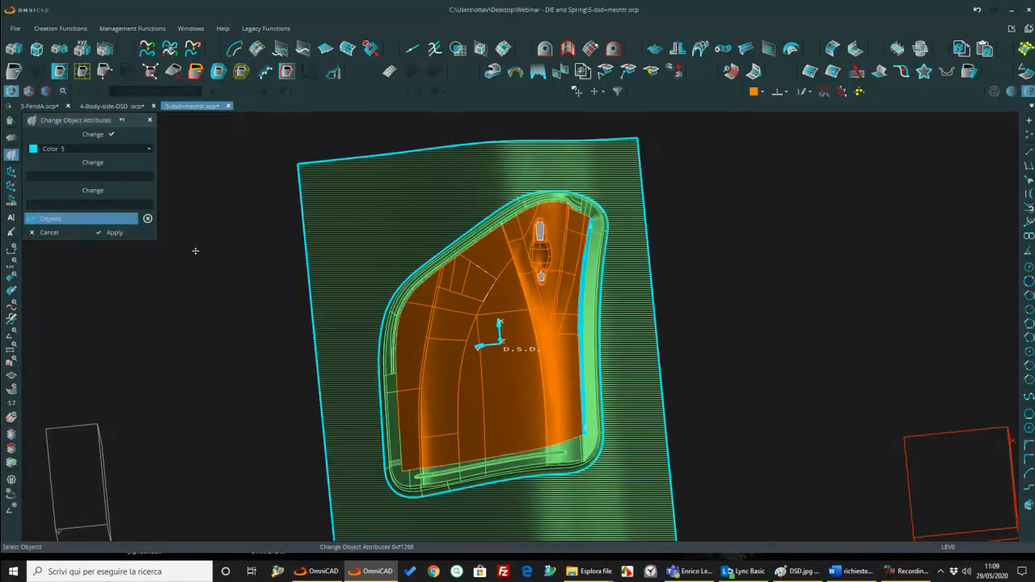
{"action": "middle_click_drag", "start_coordinate": [370, 255], "coordinate": [335, 252]}
{"action": "key", "text": "Escape"}
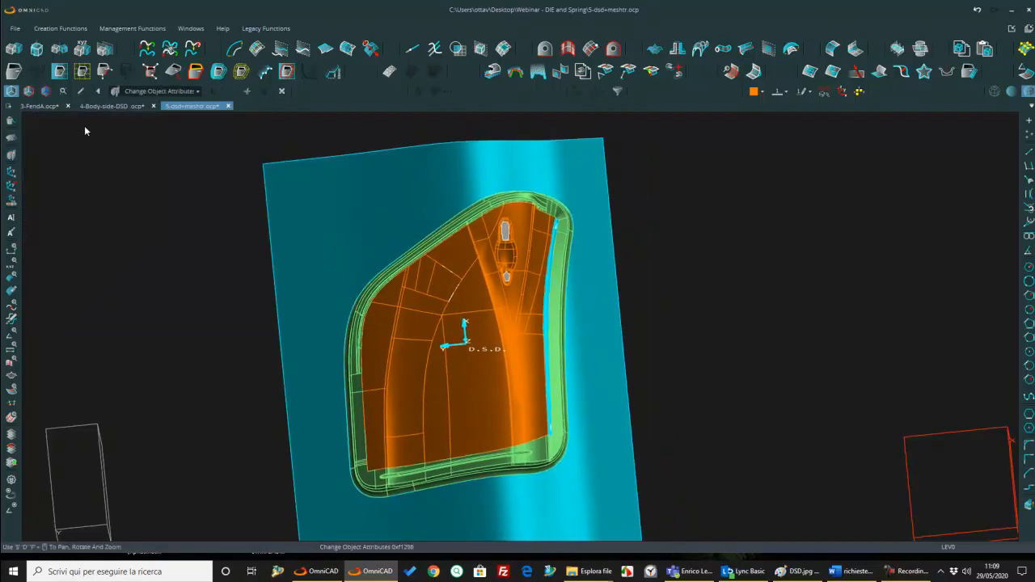
Step: Turn on the red edge highlighting and choose the binder's inner opening edge as the contour for an Offset Curve
{"action": "left_click", "coordinate": [29, 92]}
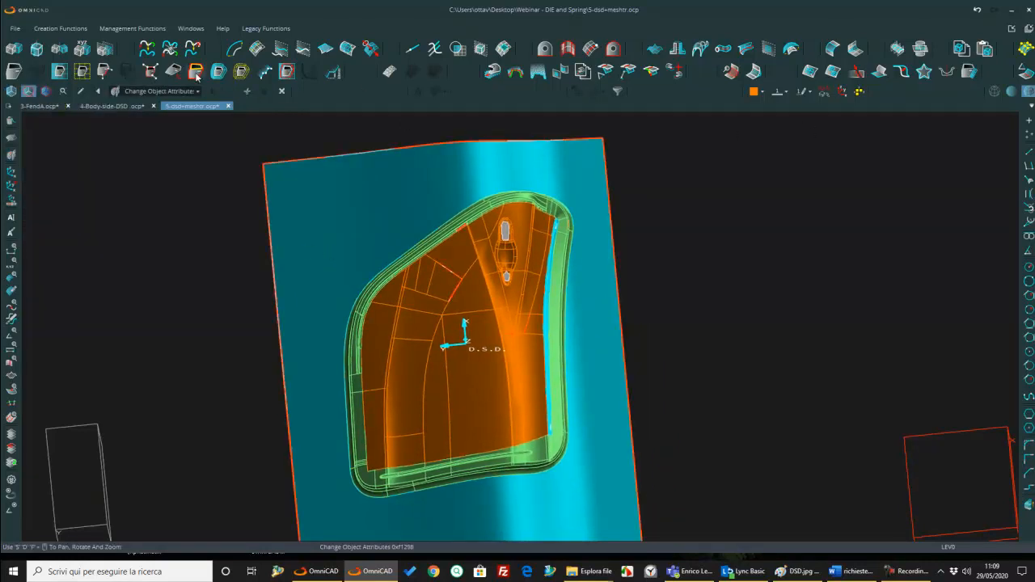
{"action": "left_click", "coordinate": [235, 49]}
{"action": "scroll", "coordinate": [412, 261], "scroll_direction": "up", "scroll_amount": 5}
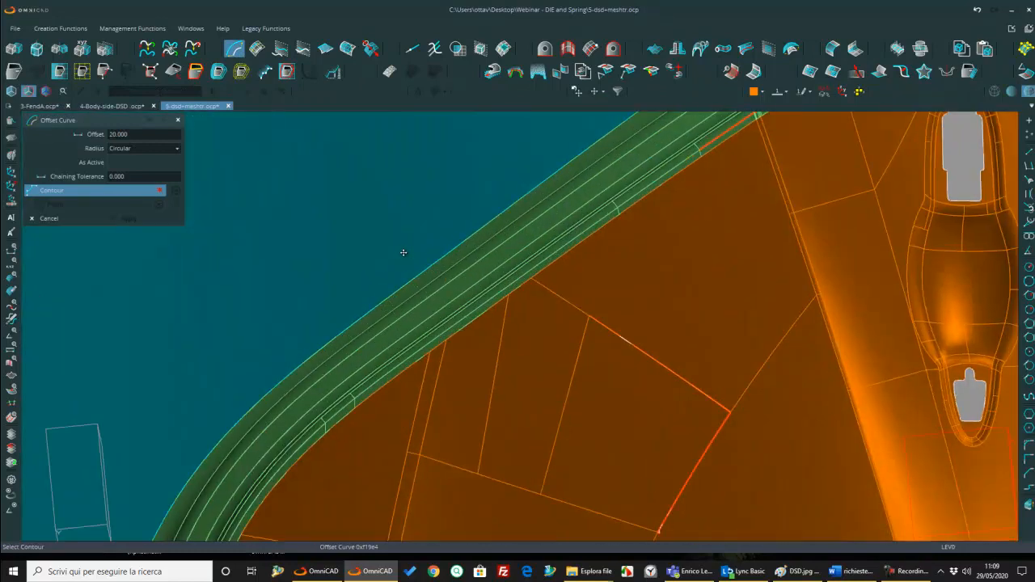
{"action": "scroll", "coordinate": [390, 246], "scroll_direction": "down", "scroll_amount": 5}
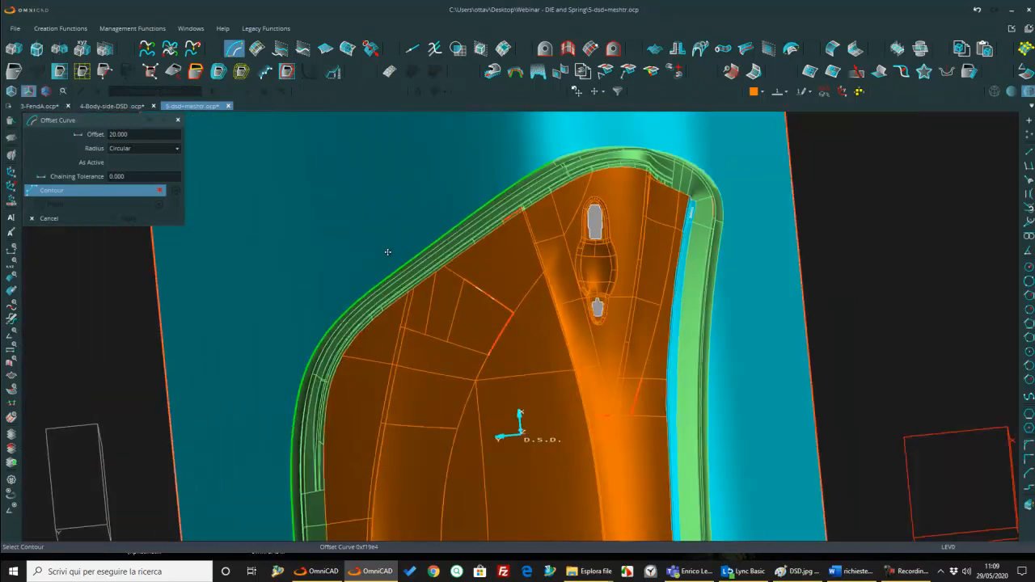
{"action": "scroll", "coordinate": [576, 147], "scroll_direction": "up", "scroll_amount": 5}
{"action": "left_click", "coordinate": [545, 162]}
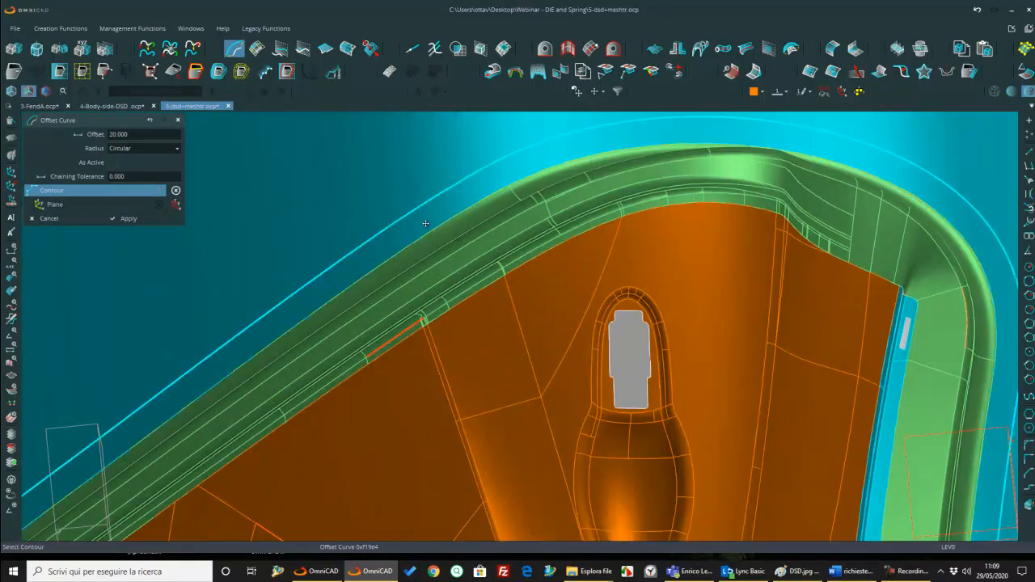
{"action": "scroll", "coordinate": [510, 360], "scroll_direction": "down", "scroll_amount": 6}
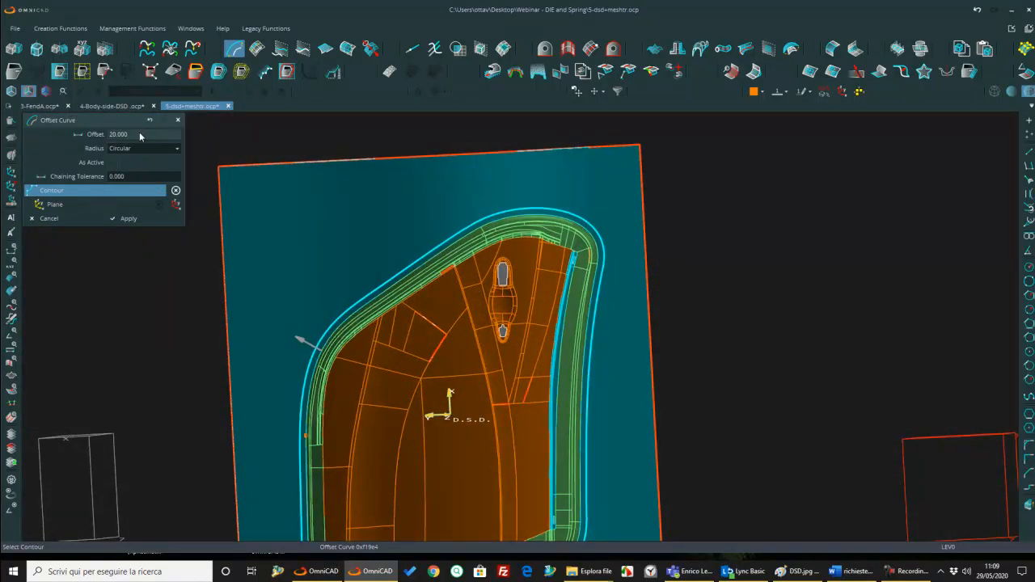
Step: Set the offset to 25 and create the offset curve around the die opening
{"action": "left_click", "coordinate": [140, 135]}
{"action": "type", "text": "25"}
{"action": "key", "text": "Return"}
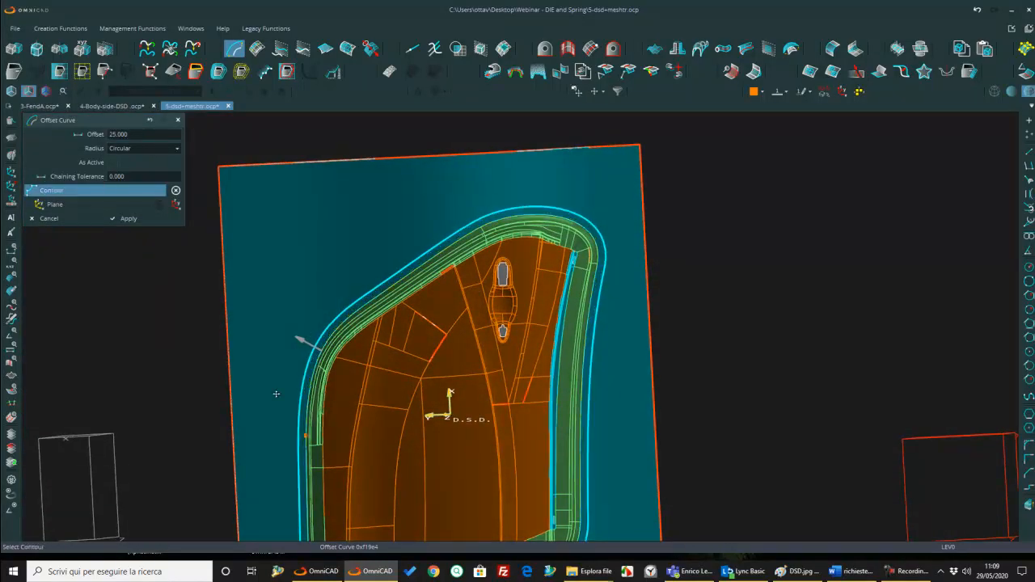
{"action": "scroll", "coordinate": [413, 387], "scroll_direction": "down", "scroll_amount": 3}
{"action": "scroll", "coordinate": [480, 384], "scroll_direction": "up", "scroll_amount": 3}
{"action": "middle_click_drag", "start_coordinate": [444, 381], "coordinate": [512, 376]}
{"action": "scroll", "coordinate": [445, 404], "scroll_direction": "down", "scroll_amount": 3}
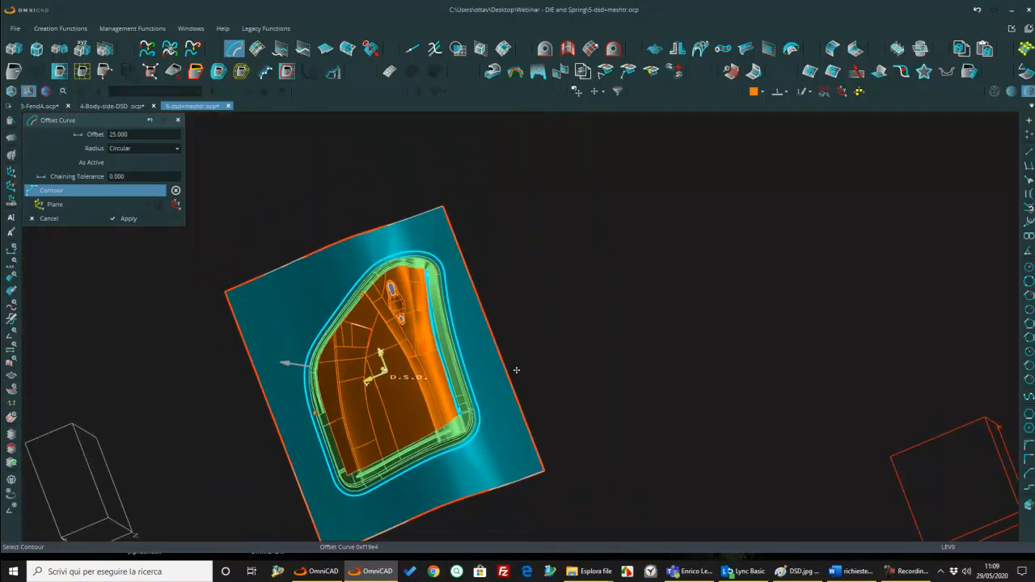
{"action": "key", "text": "Return"}
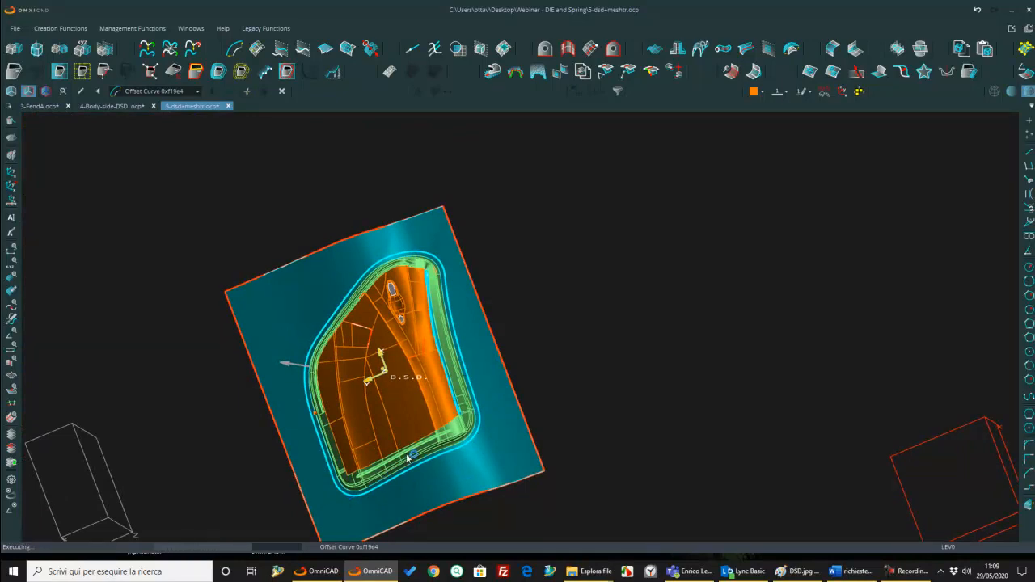
Step: Create a Draw Bead along the curved offset segment near the door's narrow end, trimming the cyan binder surface
{"action": "left_click", "coordinate": [949, 75]}
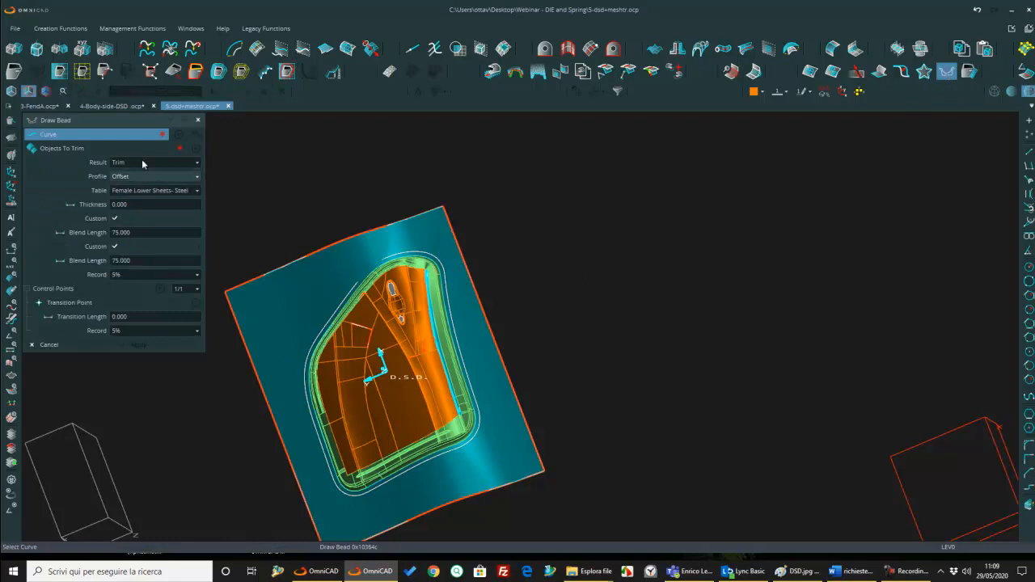
{"action": "scroll", "coordinate": [423, 259], "scroll_direction": "up", "scroll_amount": 5}
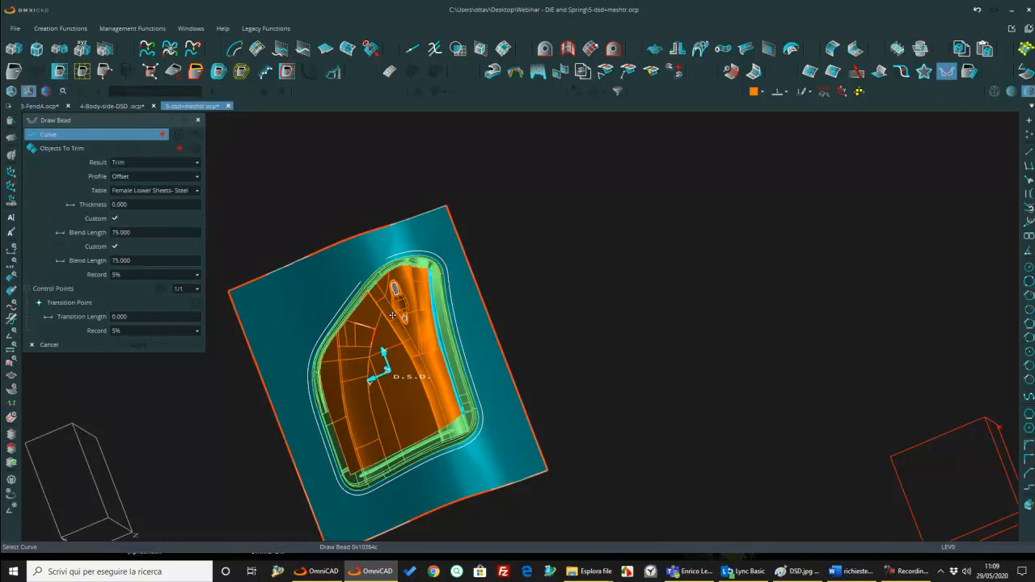
{"action": "left_click", "coordinate": [448, 266]}
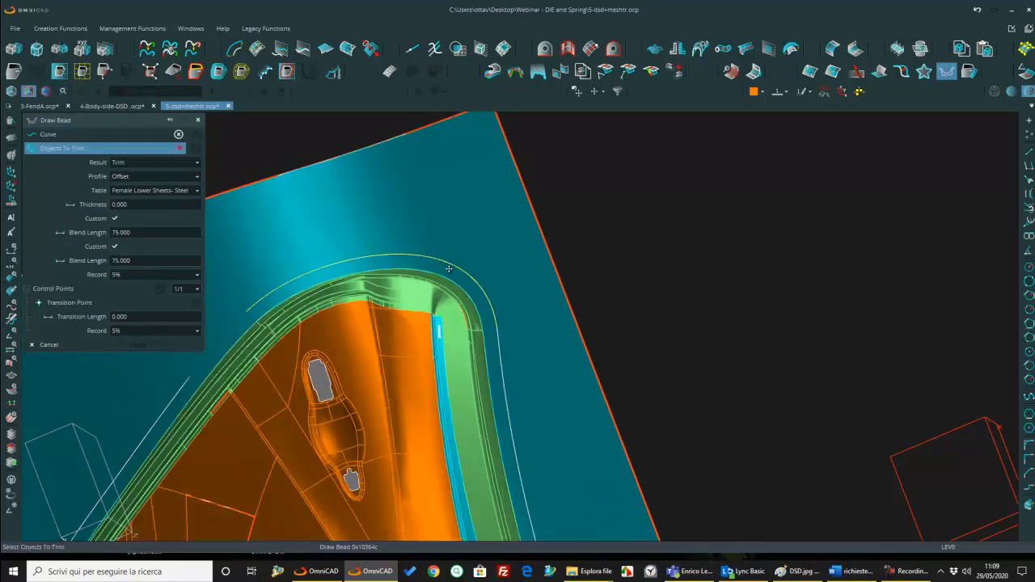
{"action": "left_click", "coordinate": [194, 192]}
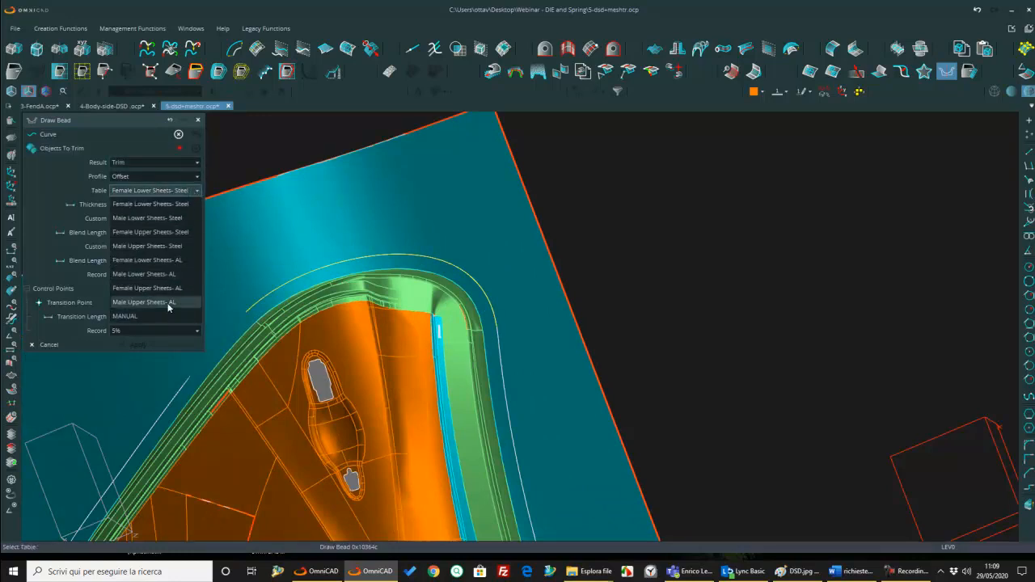
{"action": "left_click", "coordinate": [613, 247]}
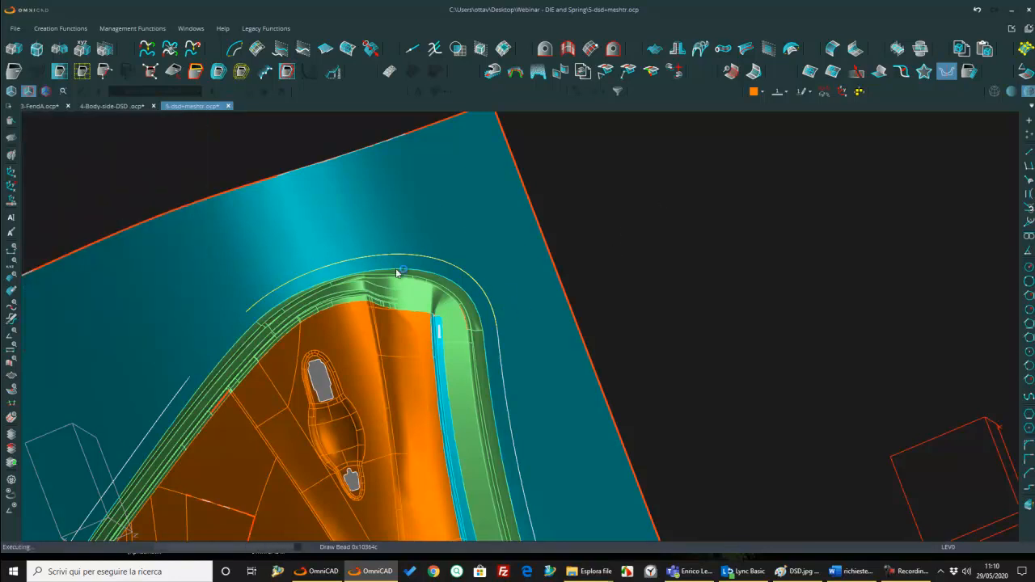
{"action": "left_click", "coordinate": [301, 256]}
{"action": "scroll", "coordinate": [479, 362], "scroll_direction": "down", "scroll_amount": 5}
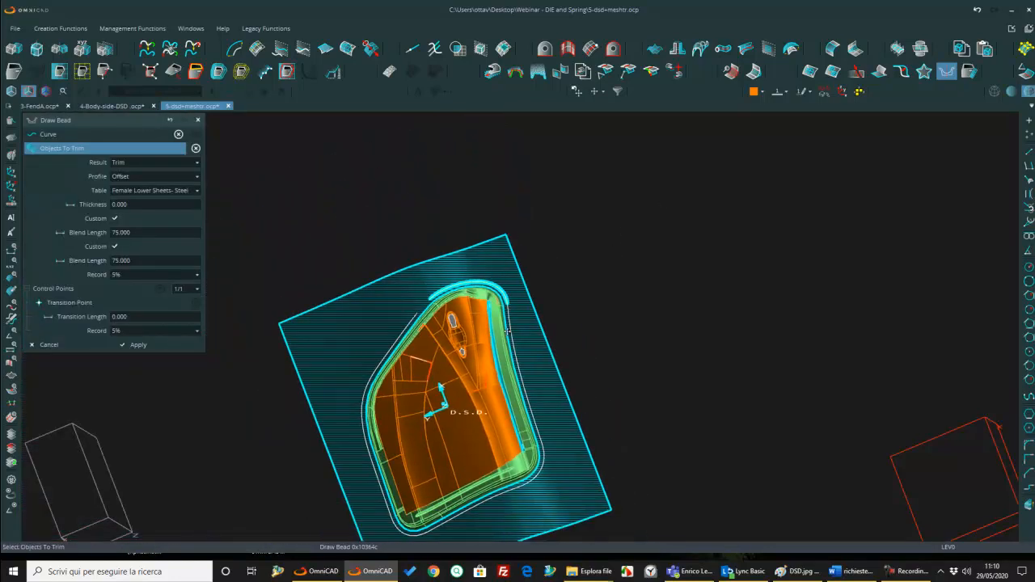
{"action": "middle_click", "coordinate": [512, 410]}
Step: Examine the draw bead on the binder and the remaining offset curve segments around the die opening
{"action": "scroll", "coordinate": [522, 399], "scroll_direction": "up", "scroll_amount": 3}
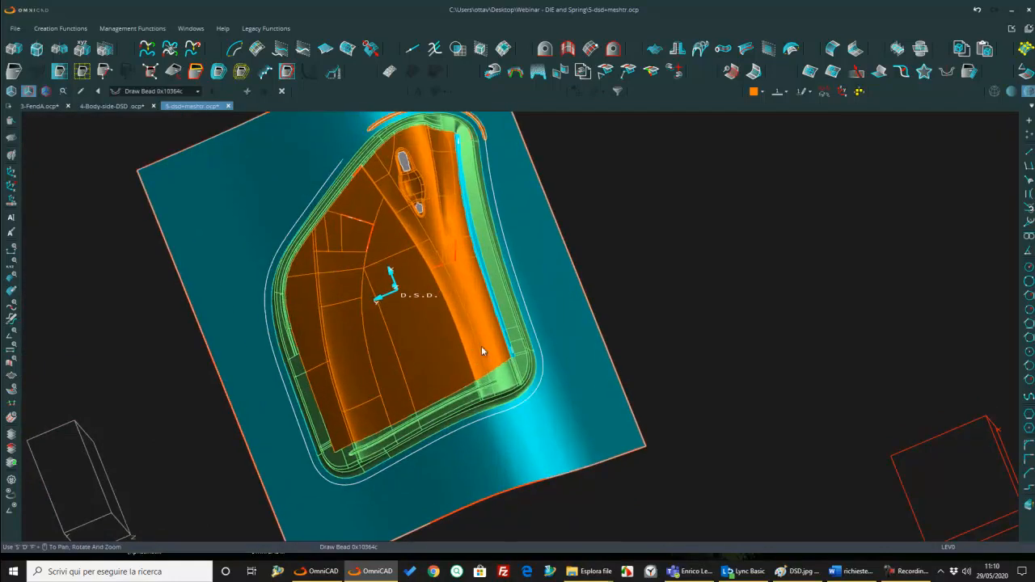
{"action": "scroll", "coordinate": [543, 239], "scroll_direction": "down", "scroll_amount": 1}
{"action": "scroll", "coordinate": [341, 227], "scroll_direction": "up", "scroll_amount": 6}
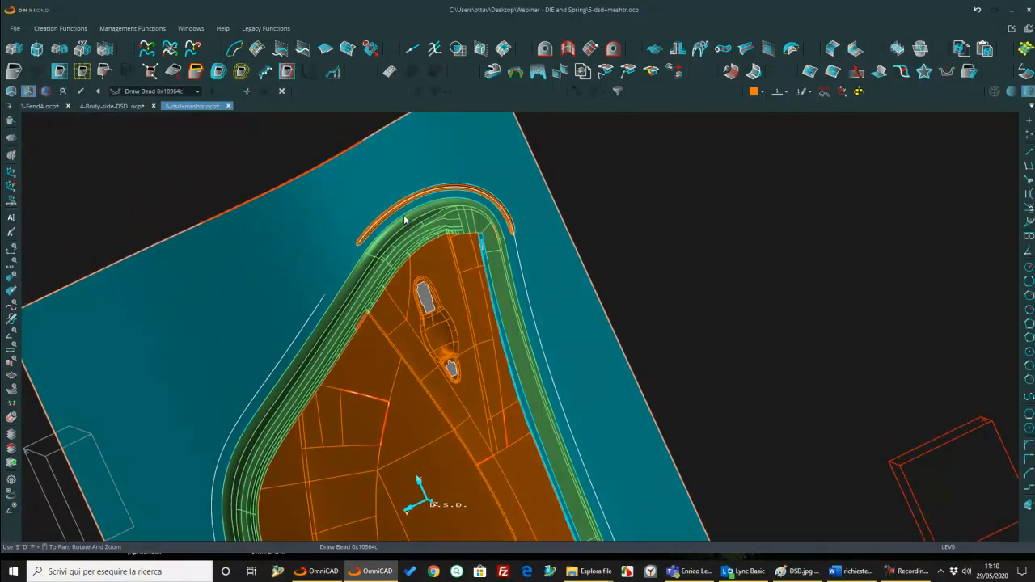
{"action": "middle_click_drag", "start_coordinate": [341, 223], "coordinate": [674, 329]}
{"action": "scroll", "coordinate": [704, 300], "scroll_direction": "up", "scroll_amount": 3}
{"action": "scroll", "coordinate": [701, 318], "scroll_direction": "down", "scroll_amount": 5}
{"action": "middle_click_drag", "start_coordinate": [484, 279], "coordinate": [446, 224]}
{"action": "scroll", "coordinate": [450, 219], "scroll_direction": "down", "scroll_amount": 2}
{"action": "middle_click_drag", "start_coordinate": [549, 278], "coordinate": [545, 248]}
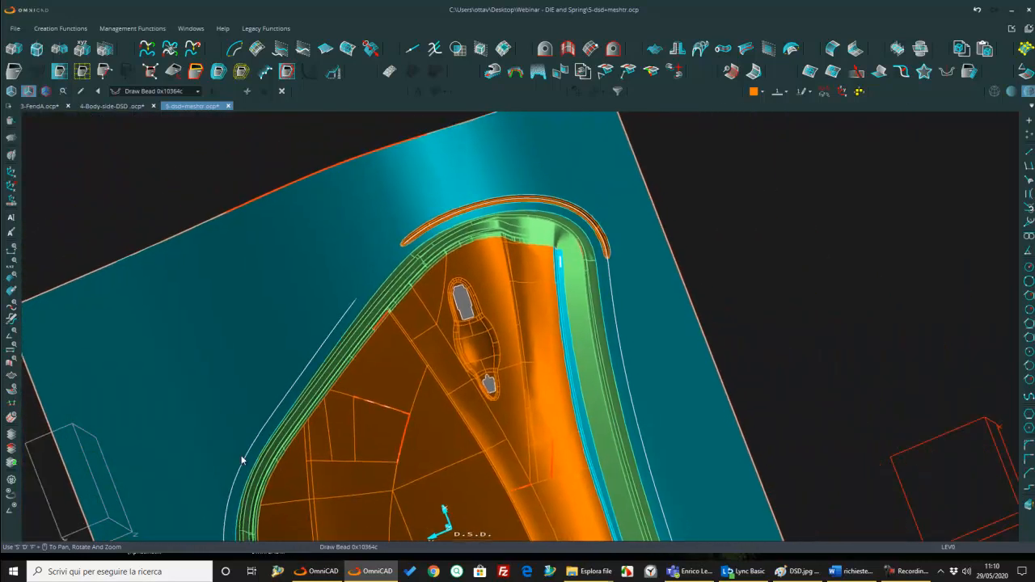
{"action": "middle_click_drag", "start_coordinate": [206, 509], "coordinate": [351, 282]}
{"action": "middle_click_drag", "start_coordinate": [676, 371], "coordinate": [576, 527]}
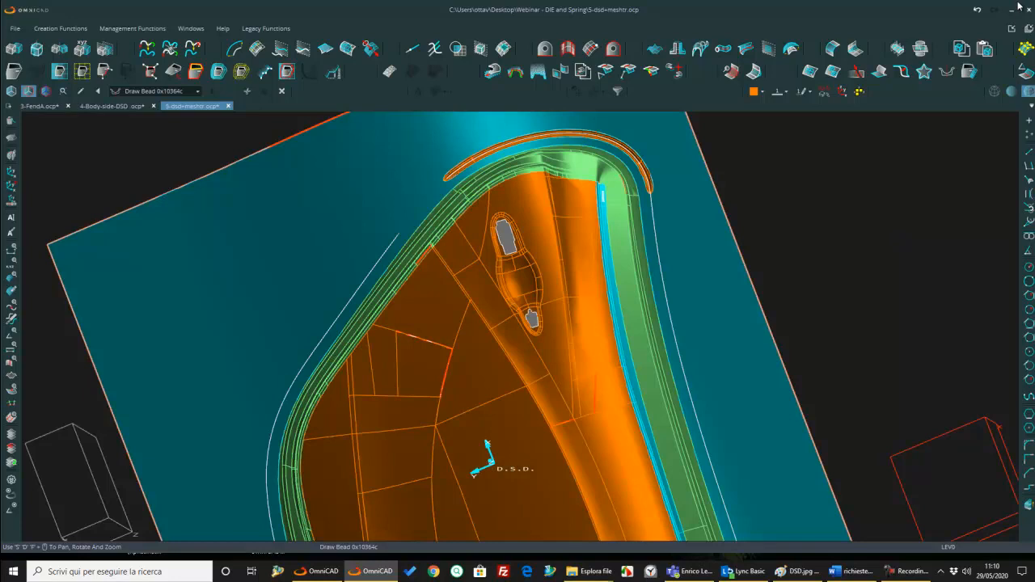
Step: Undo the draw bead at the door's narrow end and join the offset curve segments around the die opening into one body
{"action": "left_click", "coordinate": [977, 9]}
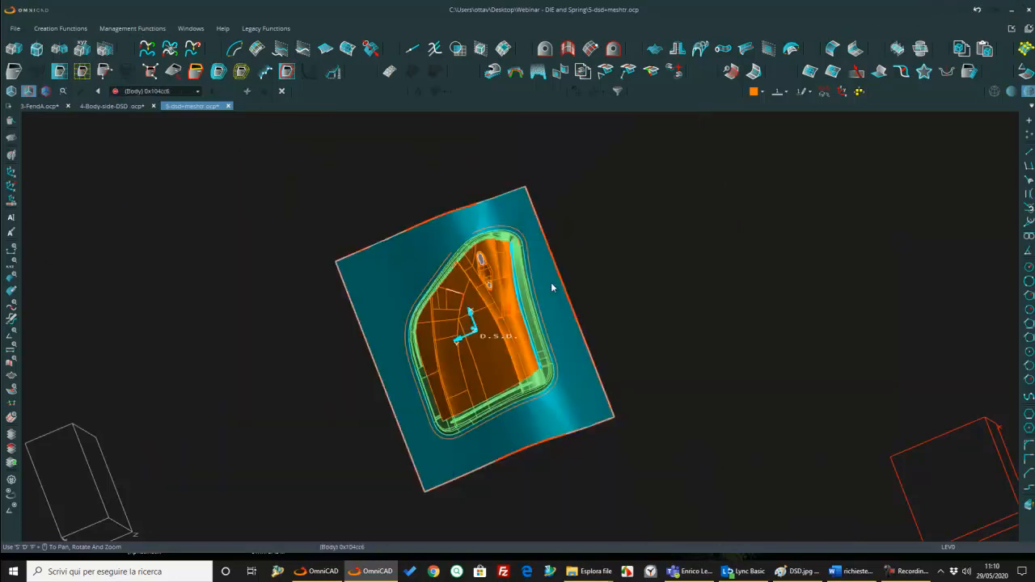
{"action": "middle_click_drag", "start_coordinate": [551, 283], "coordinate": [565, 312]}
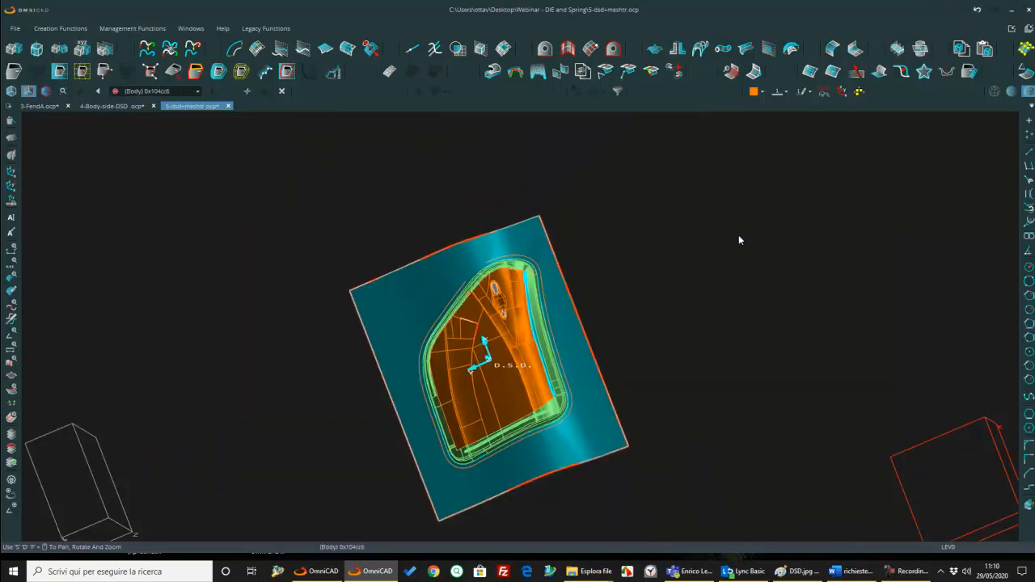
Step: Create a Draw Bead along the joined offset curve around the die opening, trimming the binder surface with the Offset profile and 75 blend lengths
{"action": "left_click", "coordinate": [947, 71]}
{"action": "scroll", "coordinate": [449, 251], "scroll_direction": "up", "scroll_amount": 3}
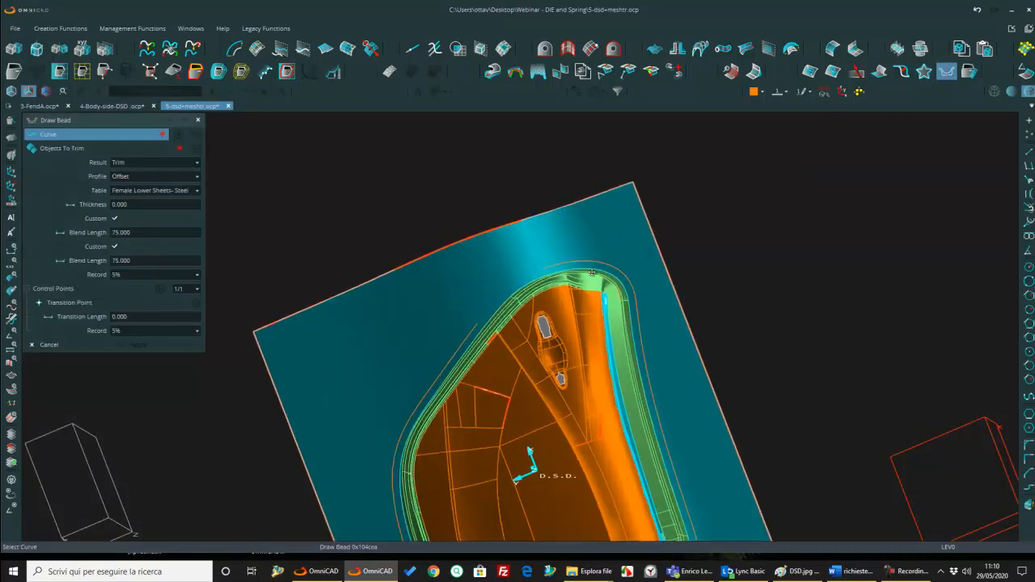
{"action": "left_click", "coordinate": [608, 269]}
{"action": "left_click", "coordinate": [620, 247]}
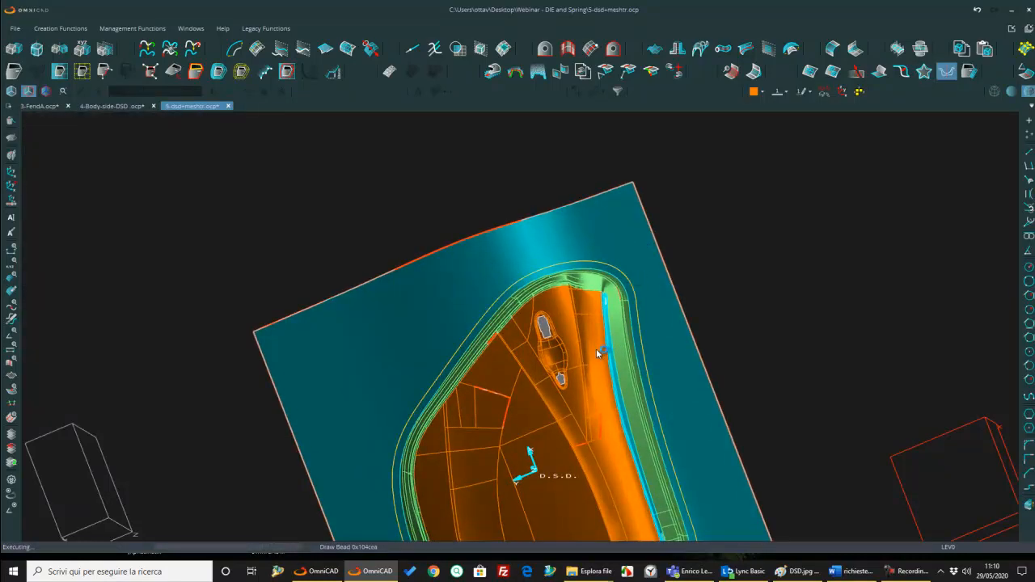
{"action": "scroll", "coordinate": [598, 354], "scroll_direction": "down", "scroll_amount": 4}
{"action": "scroll", "coordinate": [615, 478], "scroll_direction": "up", "scroll_amount": 6}
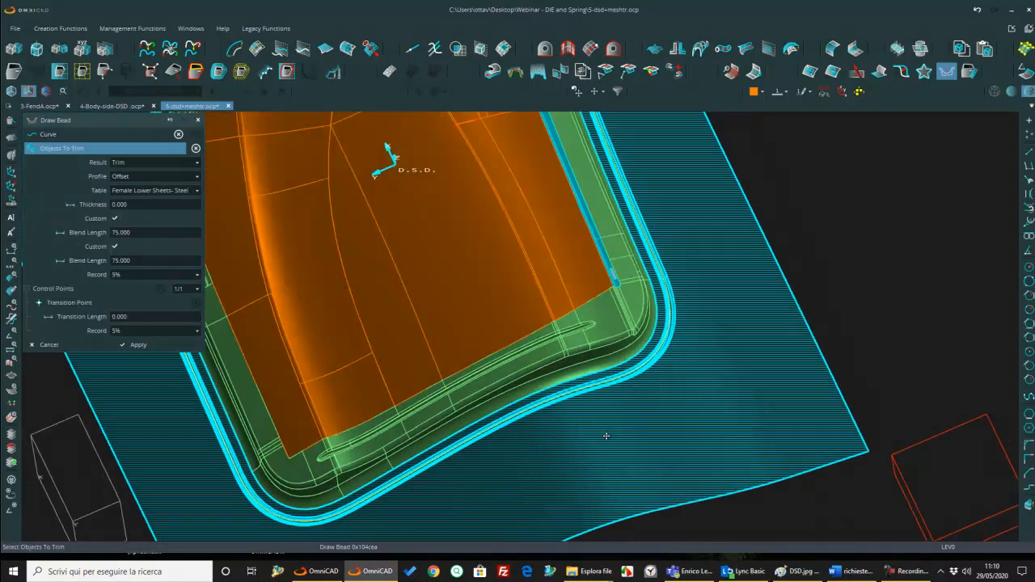
{"action": "middle_click_drag", "start_coordinate": [606, 435], "coordinate": [666, 393]}
{"action": "scroll", "coordinate": [545, 418], "scroll_direction": "up", "scroll_amount": 5}
{"action": "mouse_move", "coordinate": [545, 418]}
{"action": "middle_mouse_down"}
{"action": "mouse_move", "coordinate": [582, 397]}
{"action": "mouse_move", "coordinate": [551, 389]}
{"action": "middle_mouse_up"}
{"action": "middle_click", "coordinate": [556, 364]}
Step: Examine the draw bead around the die opening up close and in a shaded isometric view without edges
{"action": "mouse_move", "coordinate": [564, 314]}
{"action": "middle_mouse_down"}
{"action": "mouse_move", "coordinate": [508, 282]}
{"action": "mouse_move", "coordinate": [502, 327]}
{"action": "mouse_move", "coordinate": [703, 285]}
{"action": "middle_mouse_up"}
{"action": "scroll", "coordinate": [703, 285], "scroll_direction": "down", "scroll_amount": 5}
{"action": "scroll", "coordinate": [494, 248], "scroll_direction": "up", "scroll_amount": 3}
{"action": "mouse_move", "coordinate": [489, 315]}
{"action": "middle_mouse_down"}
{"action": "mouse_move", "coordinate": [495, 247]}
{"action": "mouse_move", "coordinate": [485, 309]}
{"action": "middle_mouse_up"}
{"action": "middle_click_drag", "start_coordinate": [503, 492], "coordinate": [506, 312]}
{"action": "scroll", "coordinate": [507, 314], "scroll_direction": "up", "scroll_amount": 5}
{"action": "middle_click_drag", "start_coordinate": [510, 350], "coordinate": [483, 335]}
{"action": "scroll", "coordinate": [509, 342], "scroll_direction": "down", "scroll_amount": 5}
{"action": "scroll", "coordinate": [520, 426], "scroll_direction": "down", "scroll_amount": 1}
{"action": "left_click", "coordinate": [10, 91]}
{"action": "left_click", "coordinate": [1011, 93]}
{"action": "middle_click_drag", "start_coordinate": [707, 400], "coordinate": [729, 375]}
{"action": "scroll", "coordinate": [709, 417], "scroll_direction": "down", "scroll_amount": 2}
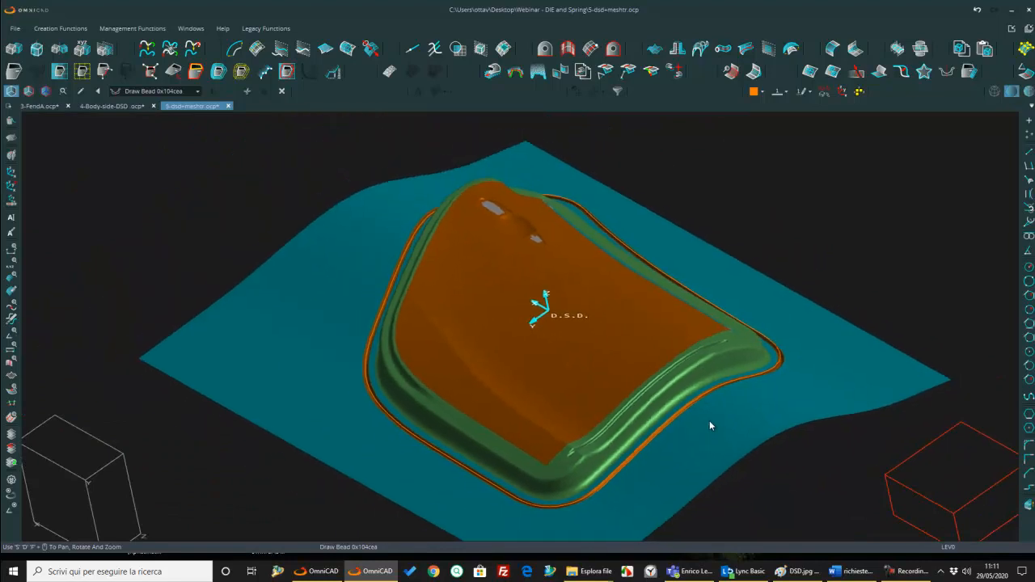